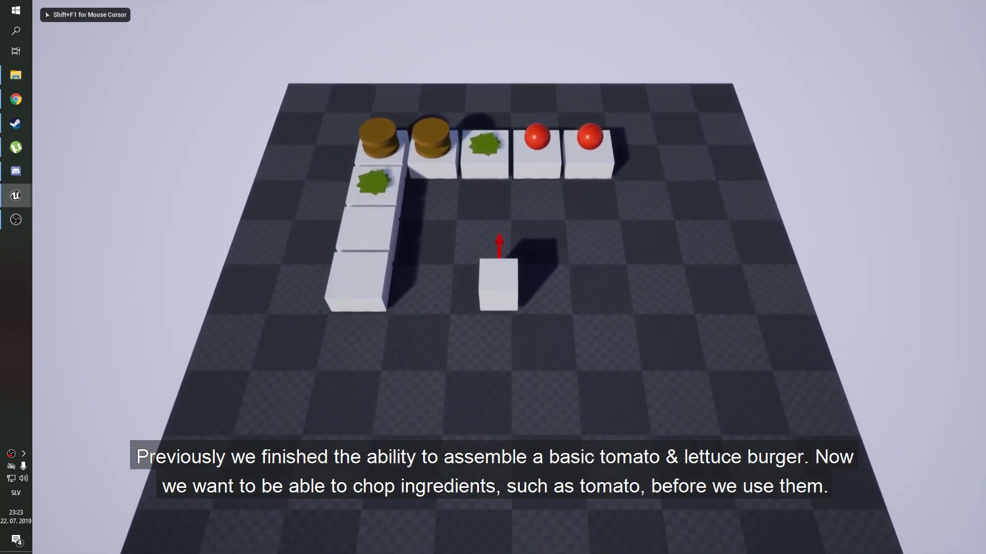
Assemble a tomato and lettuce burger at the buns and set it on the lower counter.
key("w")
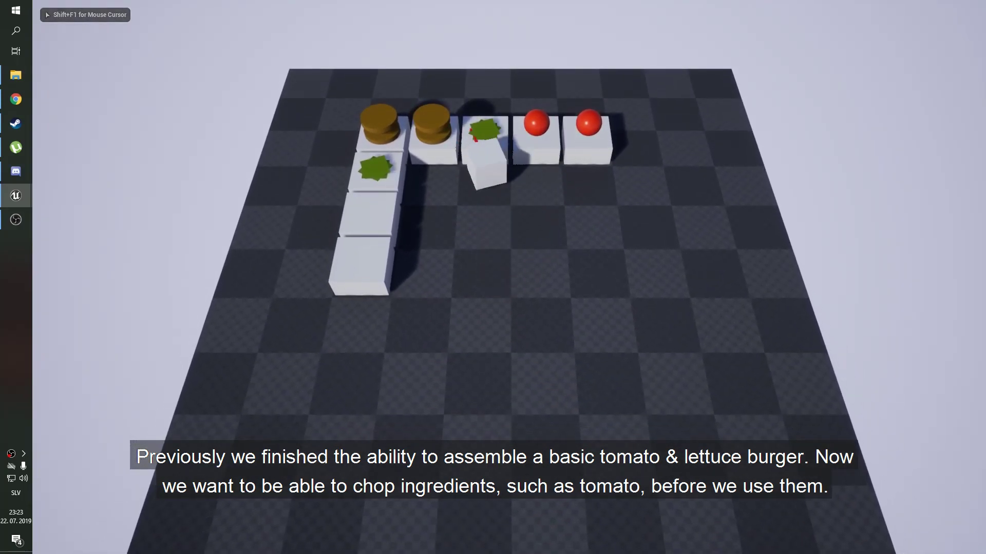
key("e")
key("a")
key("d")
key("e")
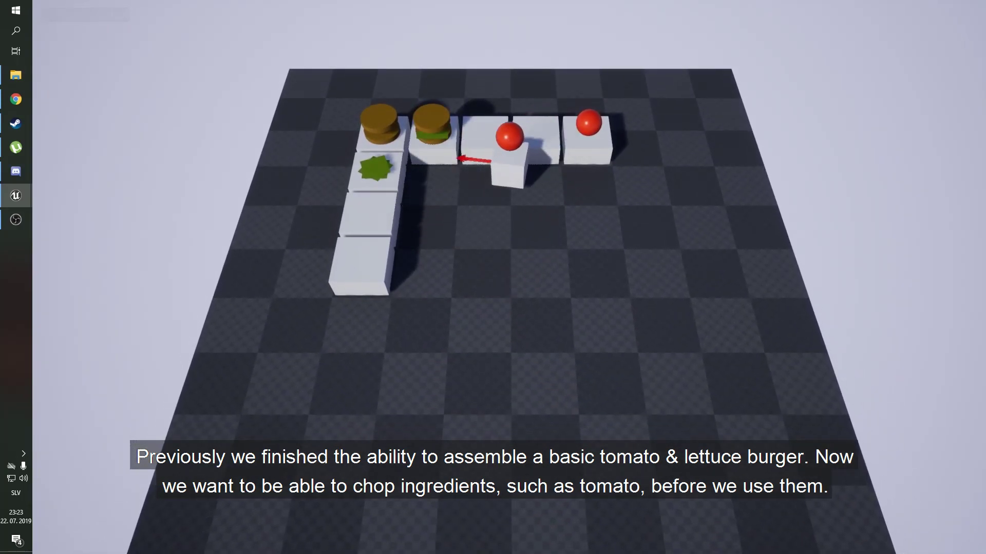
key("a")
key("e")
key("s")
key("e")
key("w")
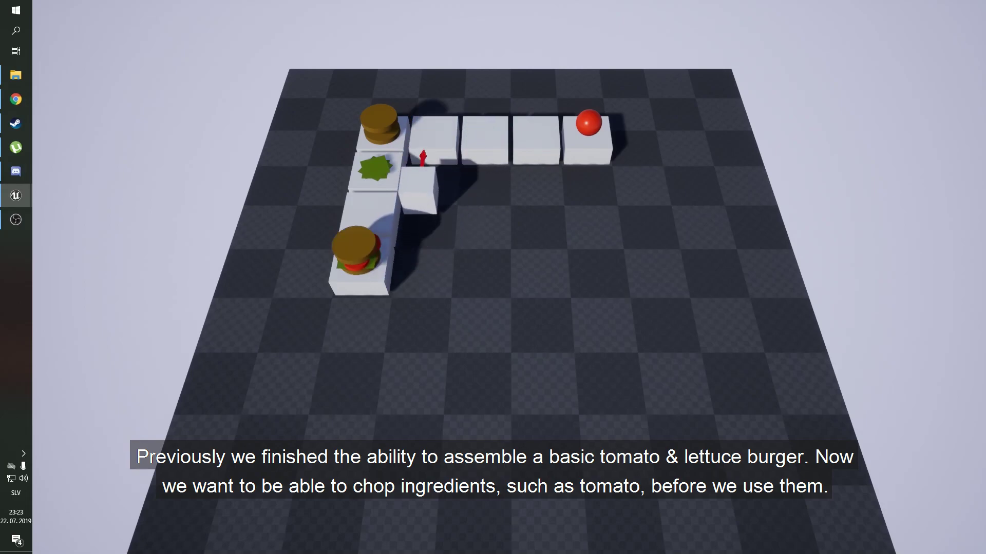
Combine lettuce with a bun and set the lettuce burger down the counter.
key("e")
key("s")
key("a")
key("w")
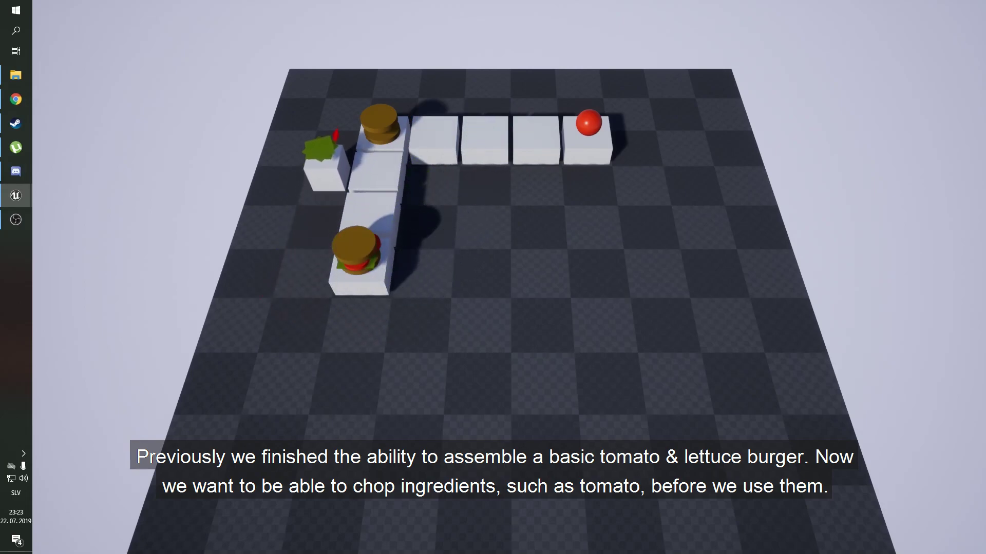
key("e")
key("s")
key("e")
Fetch a tomato from the right counter and add it to the upper burger.
key("w")
key("d")
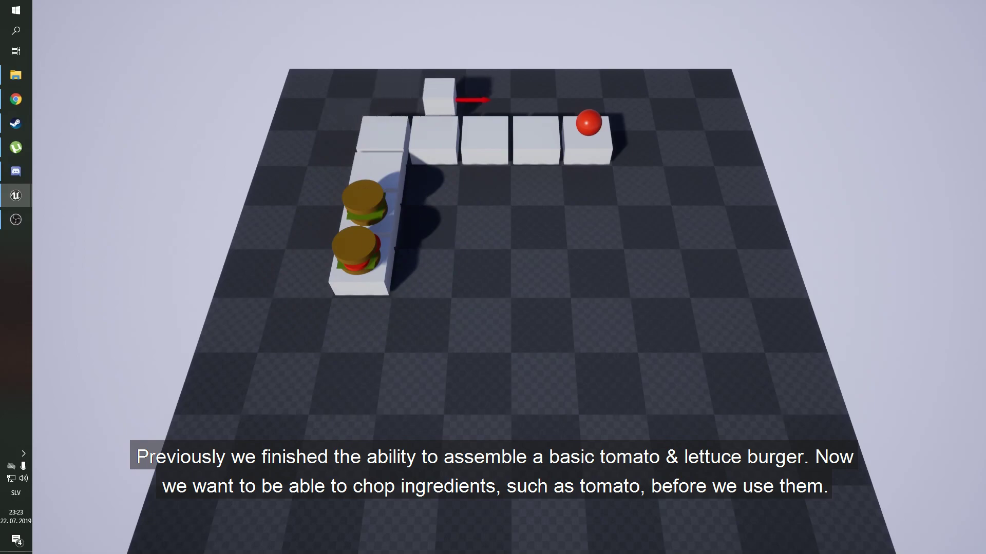
key("e")
key("a")
key("a")
key("s")
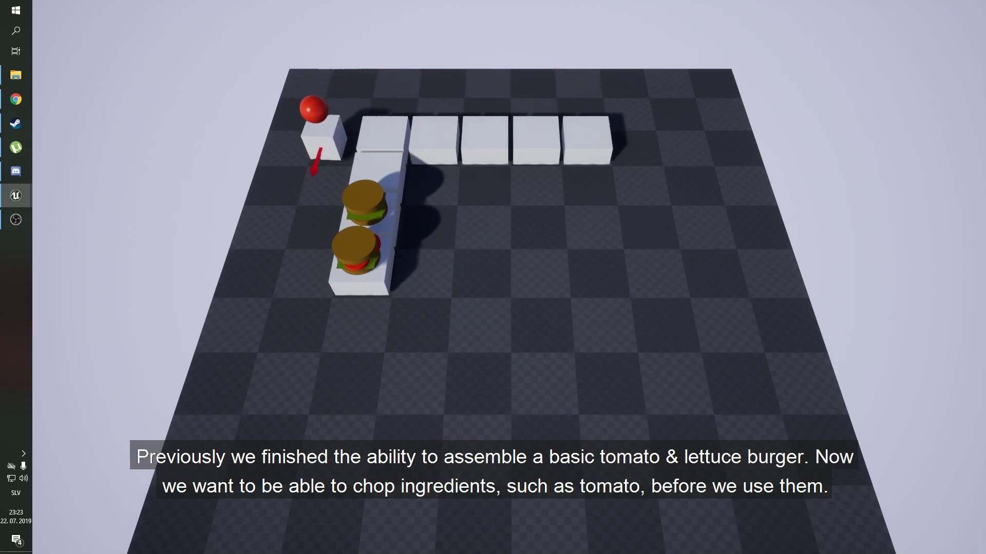
key("e")
key("s")
key("d")
key("w")
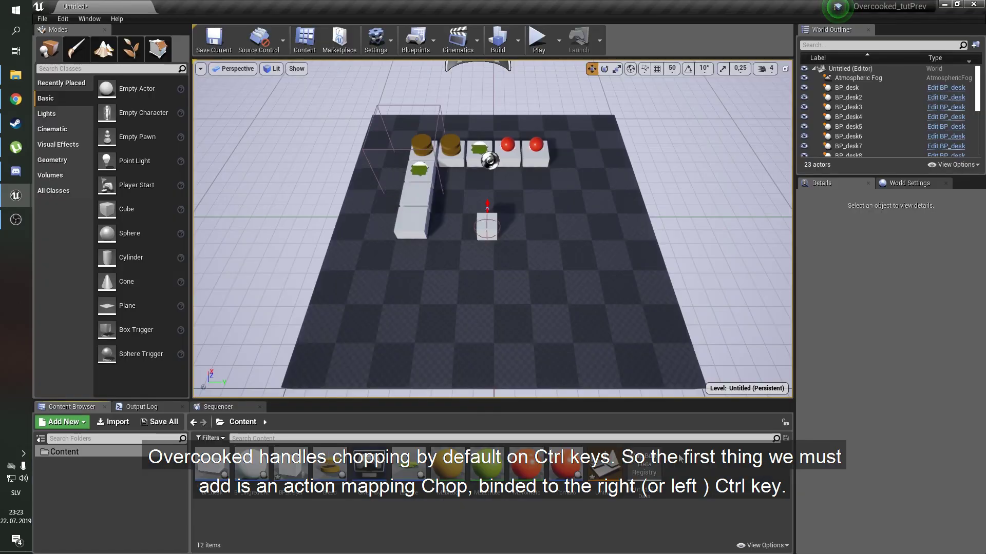
In Project Settings > Input, add an Action Mapping named 'chop' bound to Right Ctrl.
left_click(376, 40)
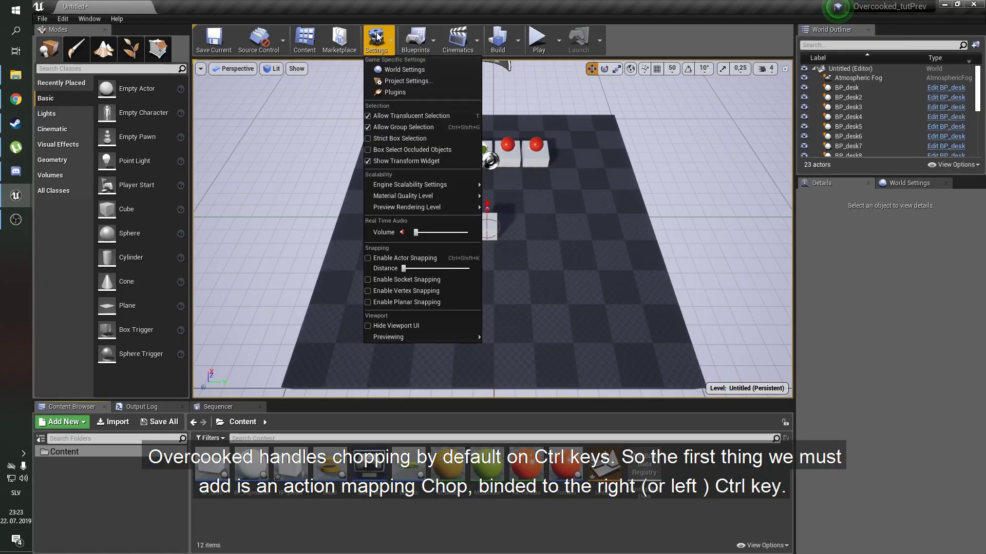
left_click(395, 74)
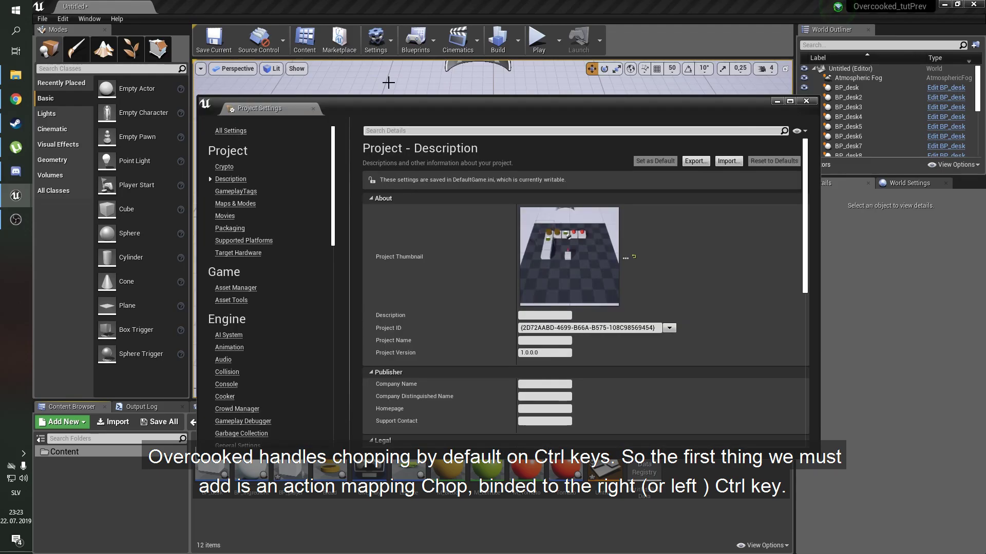
scroll(251, 238, "down", 3)
left_click(222, 372)
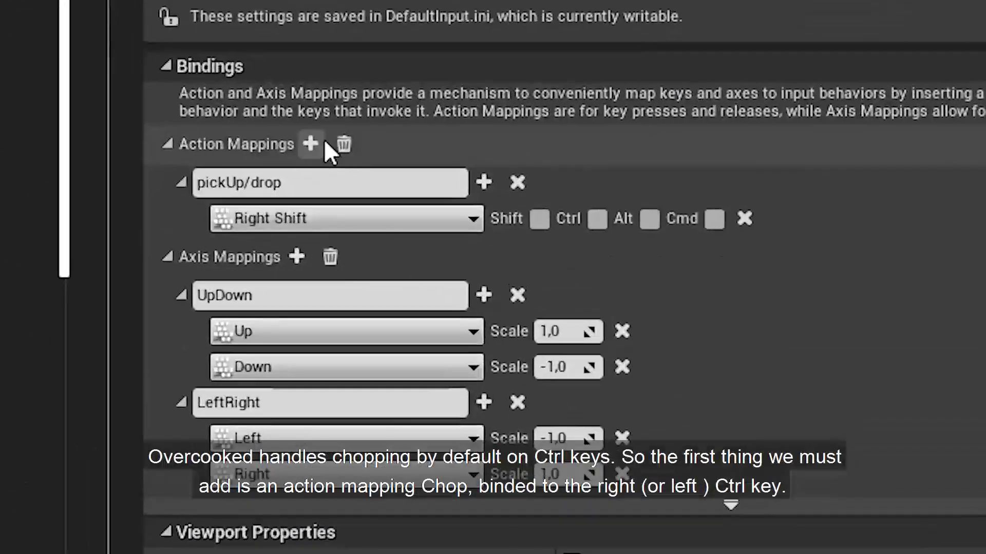
left_click(426, 228)
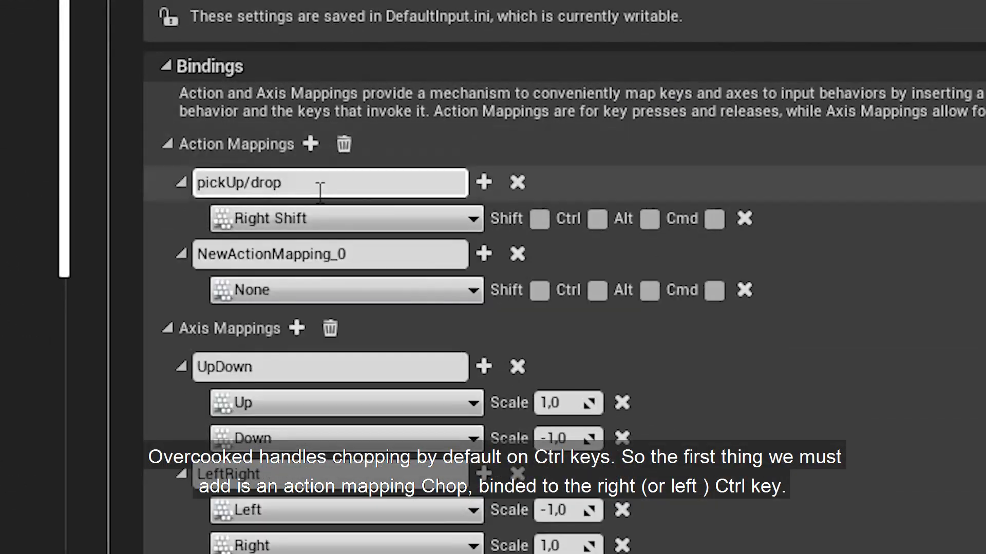
left_click(327, 256)
type("chop")
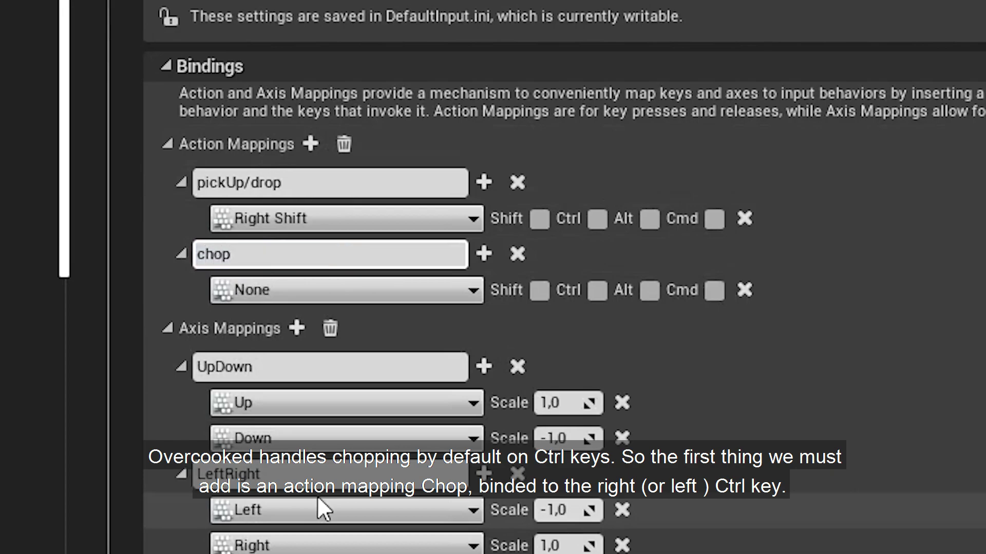
left_click(330, 296)
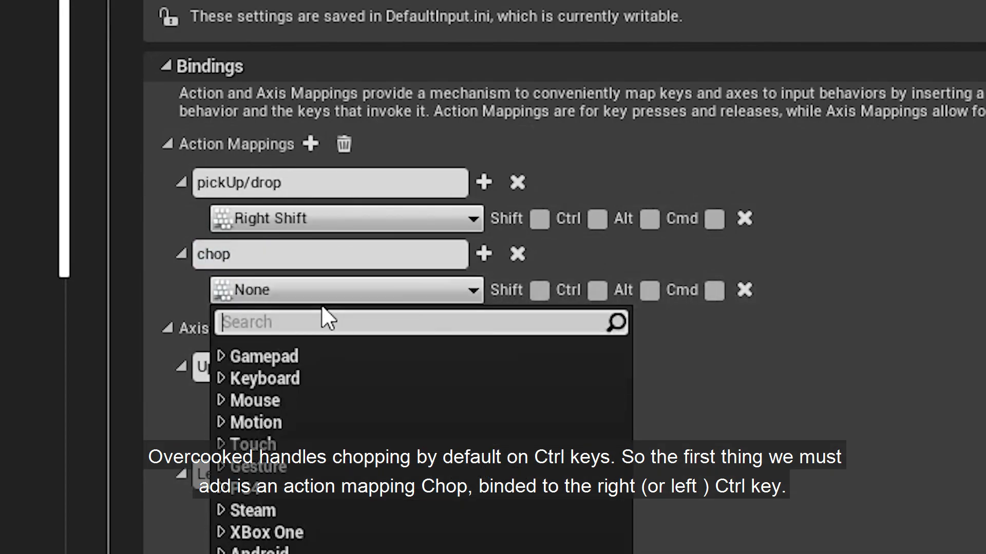
type("right ctrl")
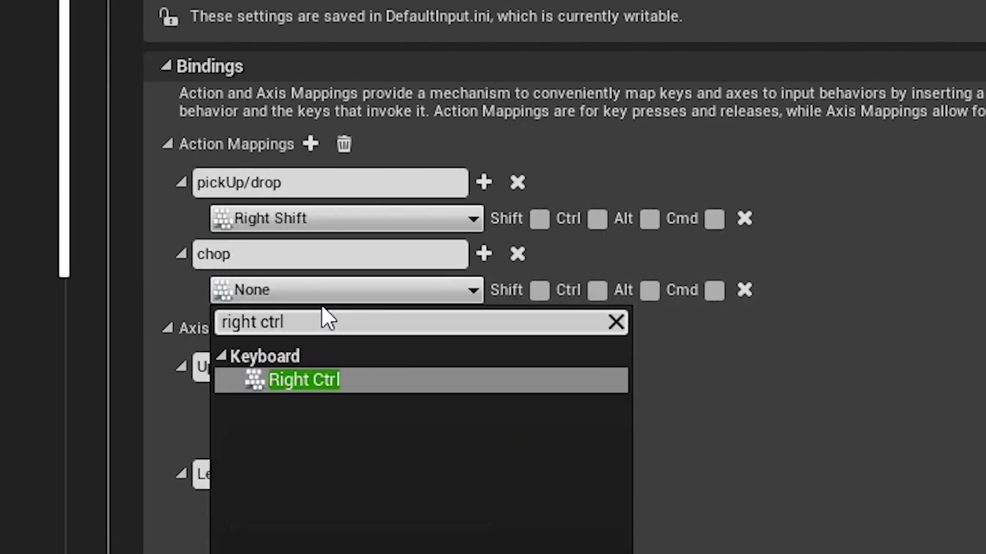
key("Return")
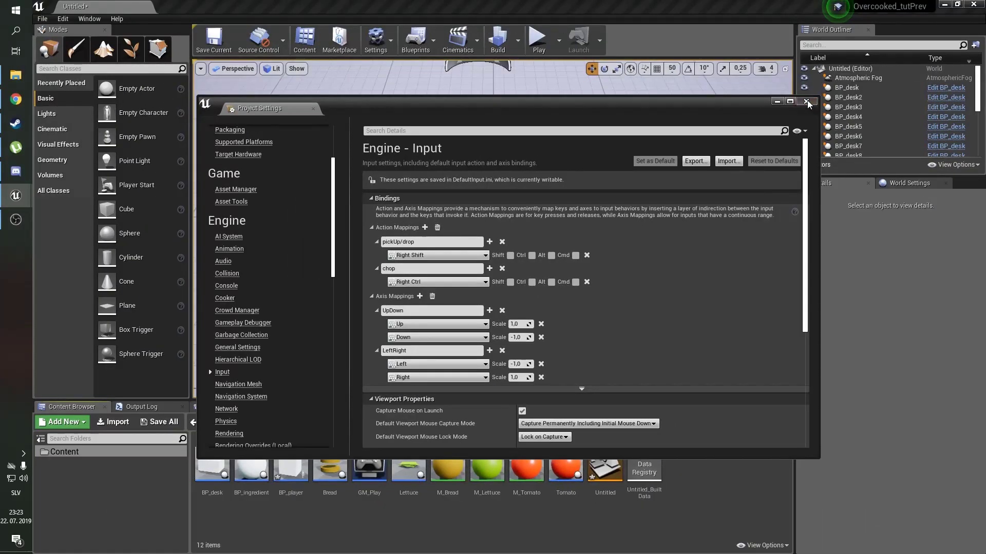
left_click(963, 106)
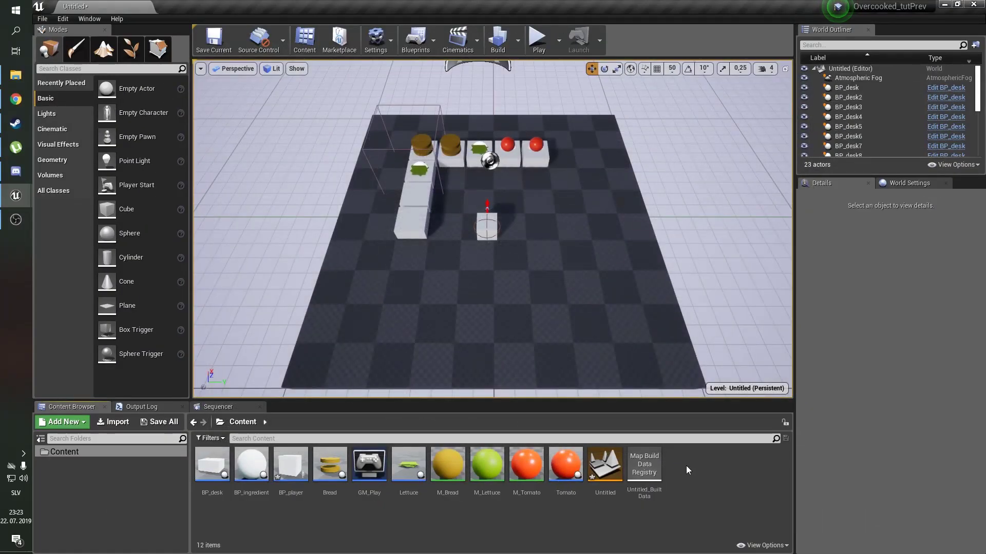
In BP_player's Event Graph, add a Gate node at the end of a new execution wire.
double_click(296, 470)
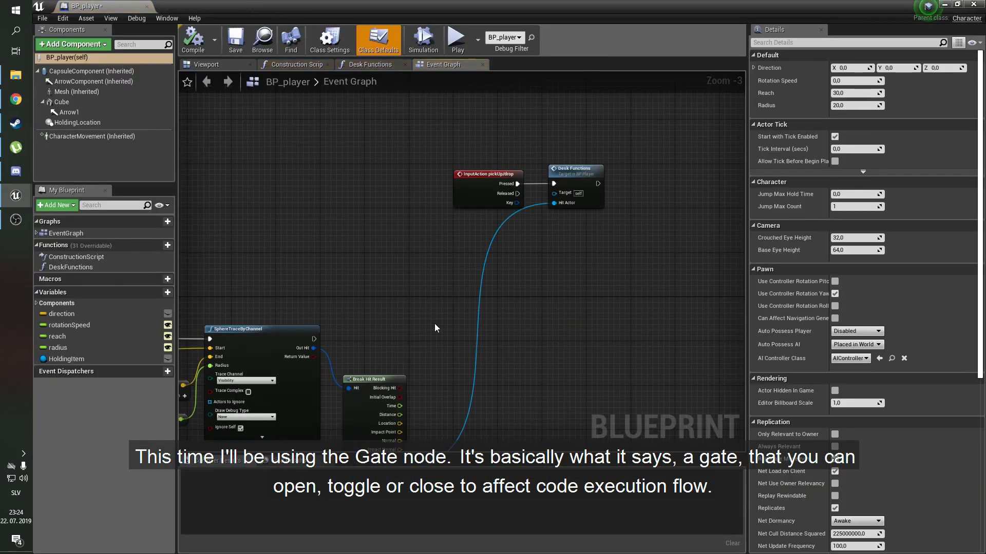
scroll(434, 323, "down", 3)
mouse_move(434, 323)
right_mouse_down()
mouse_move(589, 201)
mouse_move(451, 232)
mouse_move(380, 200)
right_mouse_up()
scroll(451, 241, "up", 2)
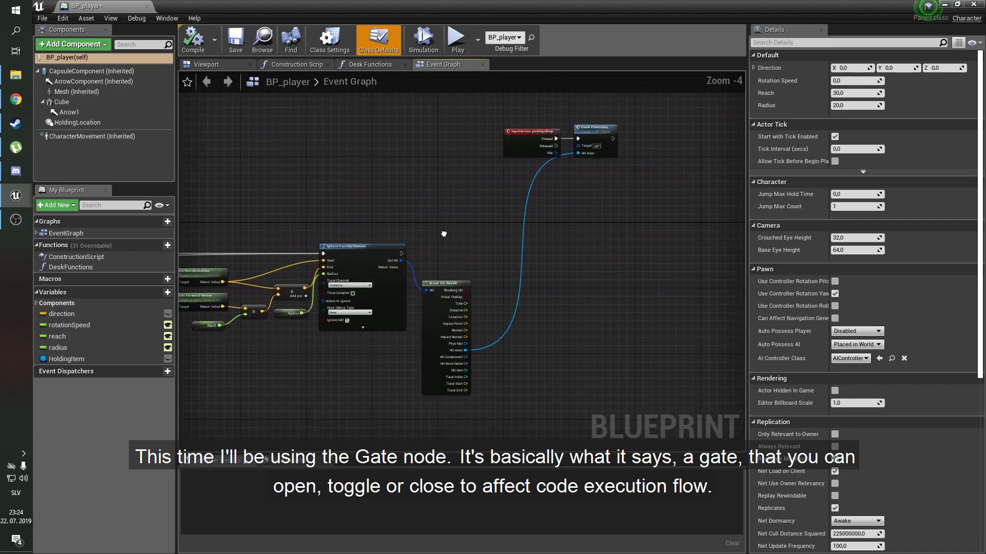
scroll(420, 229, "up", 4)
scroll(401, 309, "down", 2)
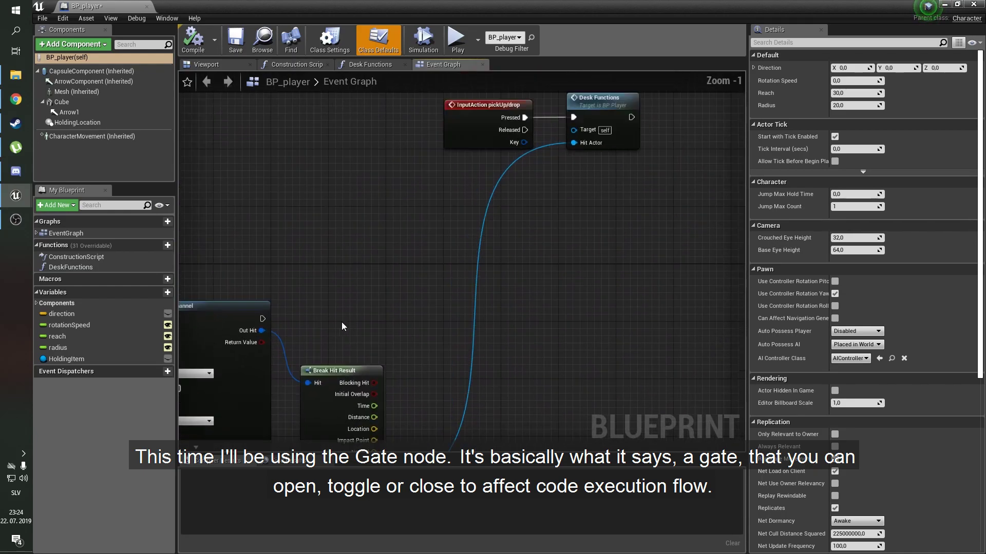
scroll(291, 280, "up", 2)
left_click_drag(231, 267, 513, 270)
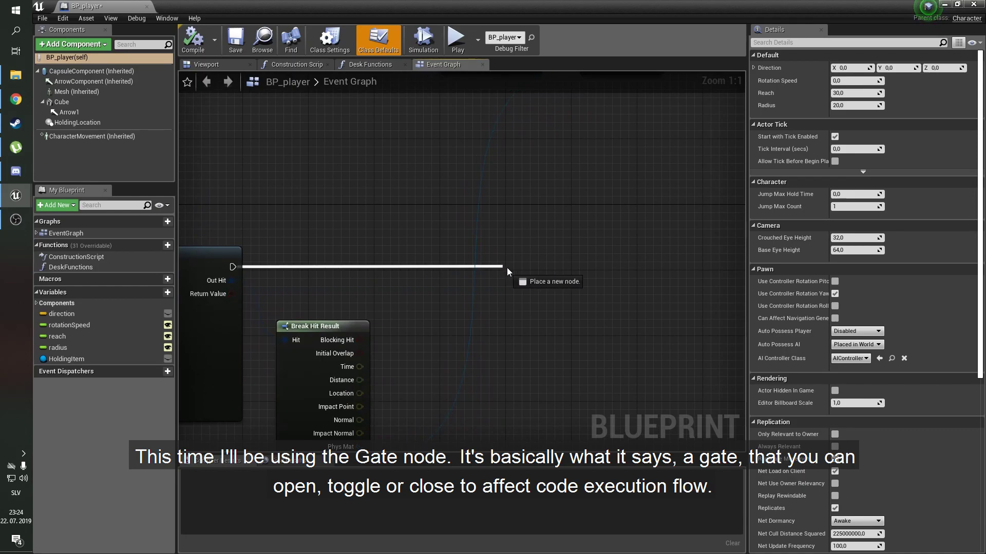
type("gate")
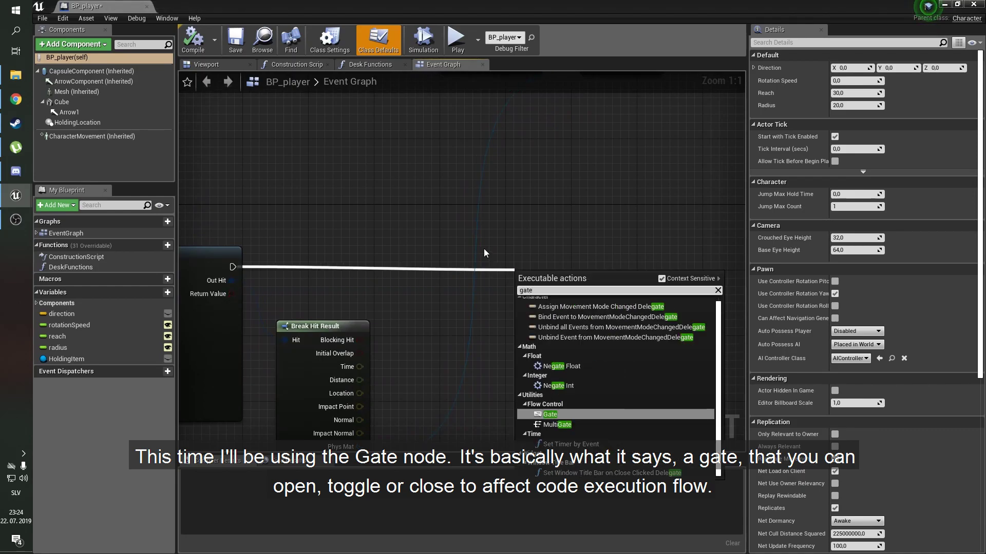
key("Return")
left_click_drag(620, 263, 678, 264)
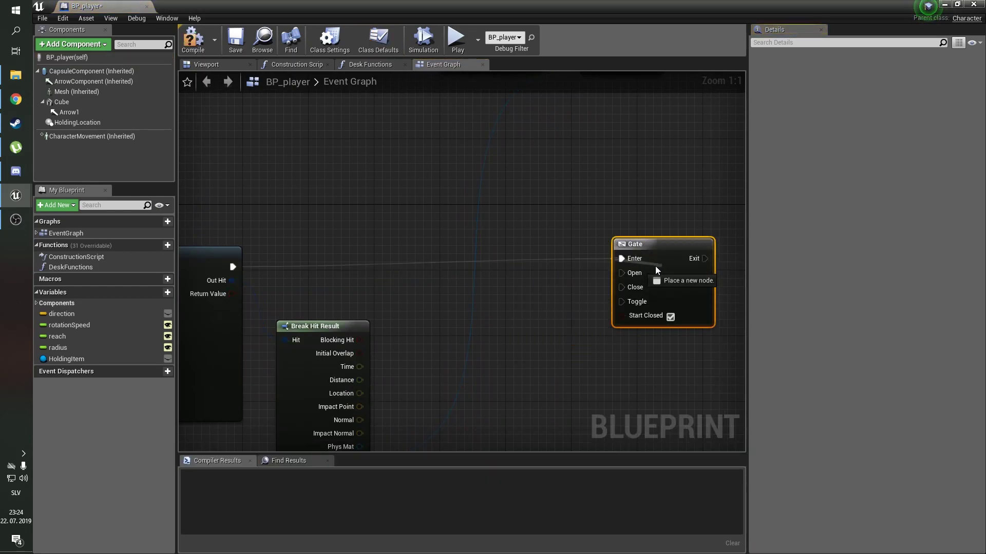
left_click(639, 231)
right_click_drag(638, 231, 562, 207)
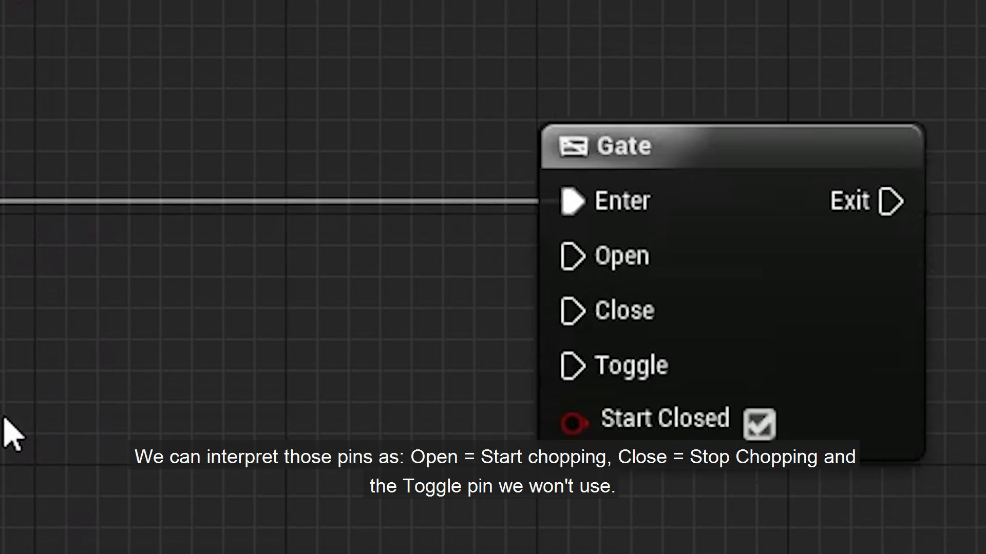
Add an InputAction chop event and wire its Pressed pin to the Gate's Open.
right_click(426, 303)
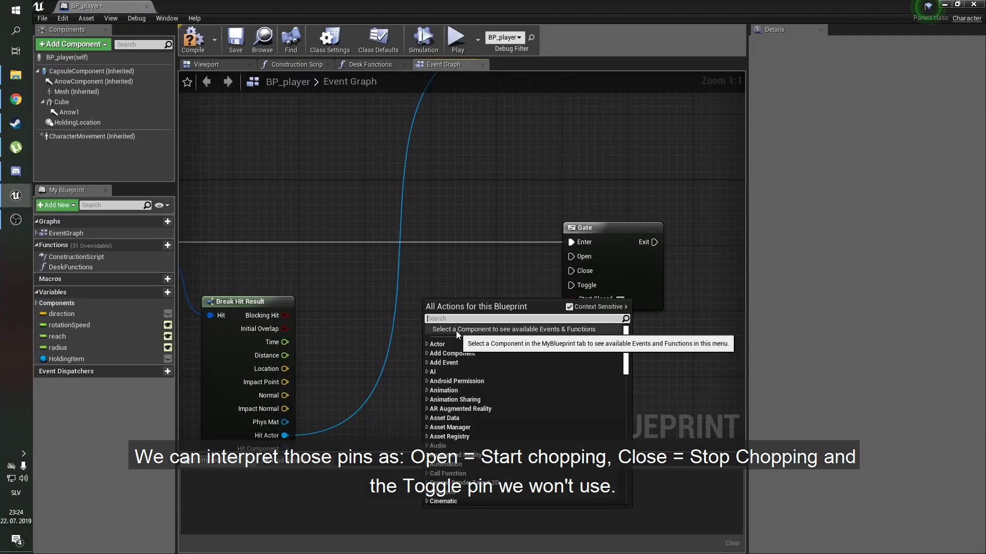
type("chop")
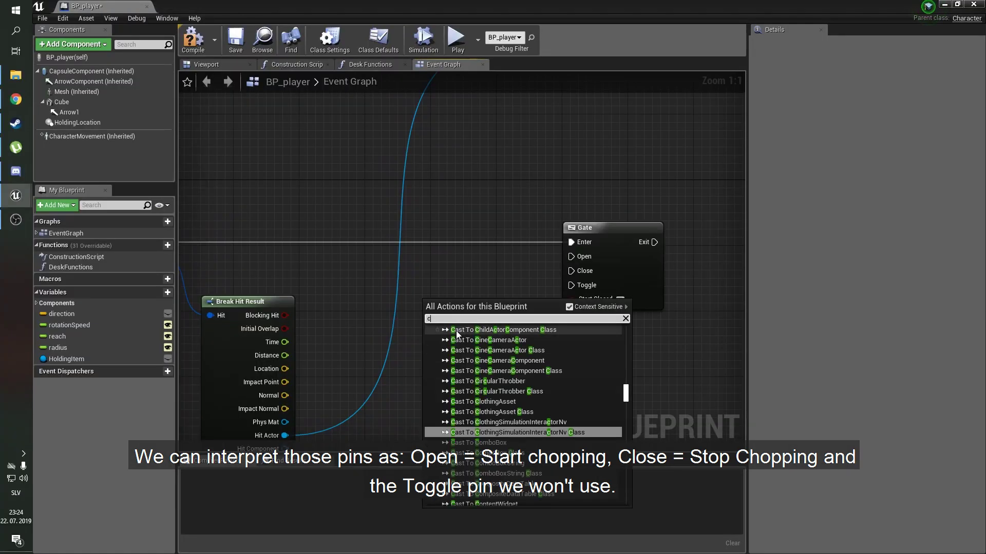
key("Return")
left_click_drag(466, 312, 419, 303)
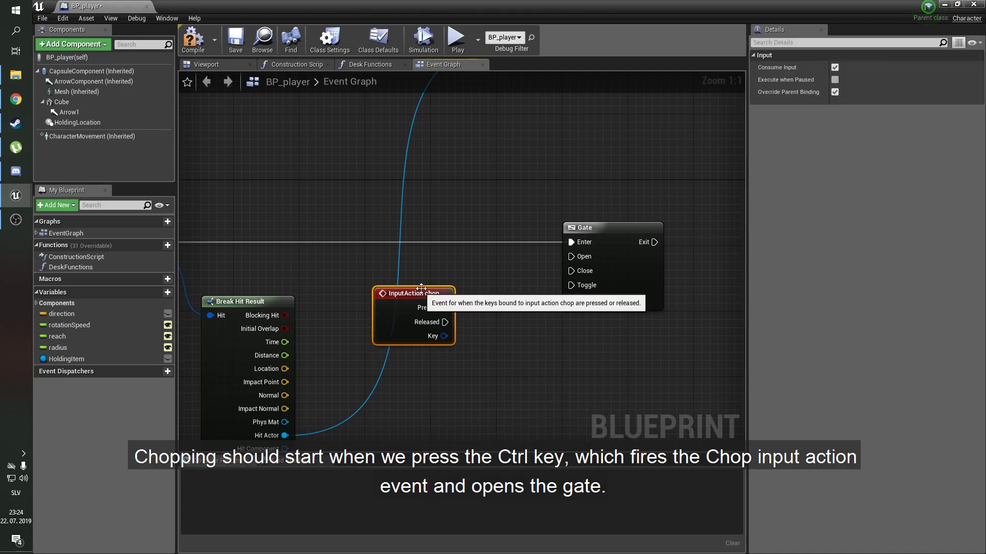
left_click(461, 272)
right_click_drag(461, 272, 400, 265)
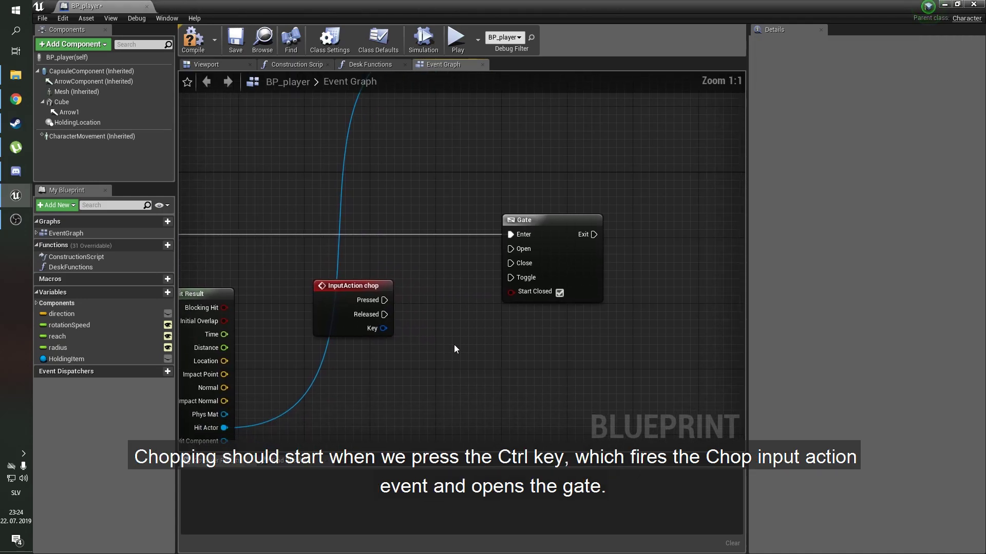
right_click_drag(443, 369, 451, 371)
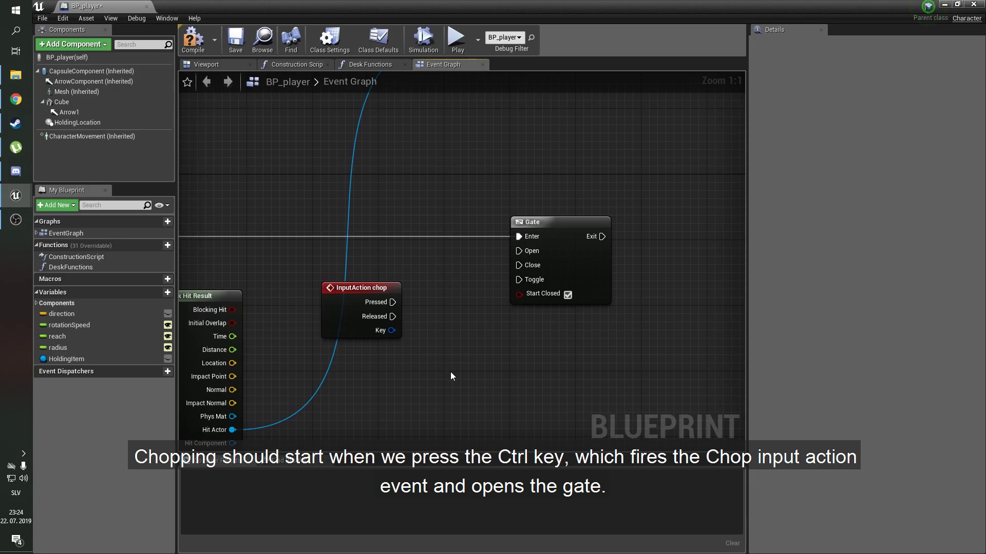
left_click_drag(393, 302, 516, 253)
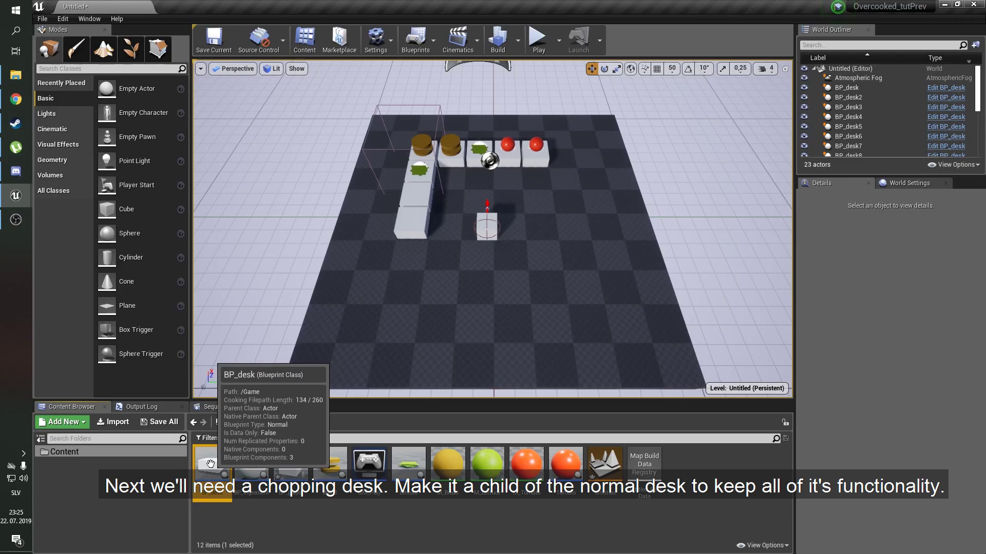
Create a child Blueprint of BP_desk and name it ChoppingDesk.
right_click(216, 471)
left_click(262, 234)
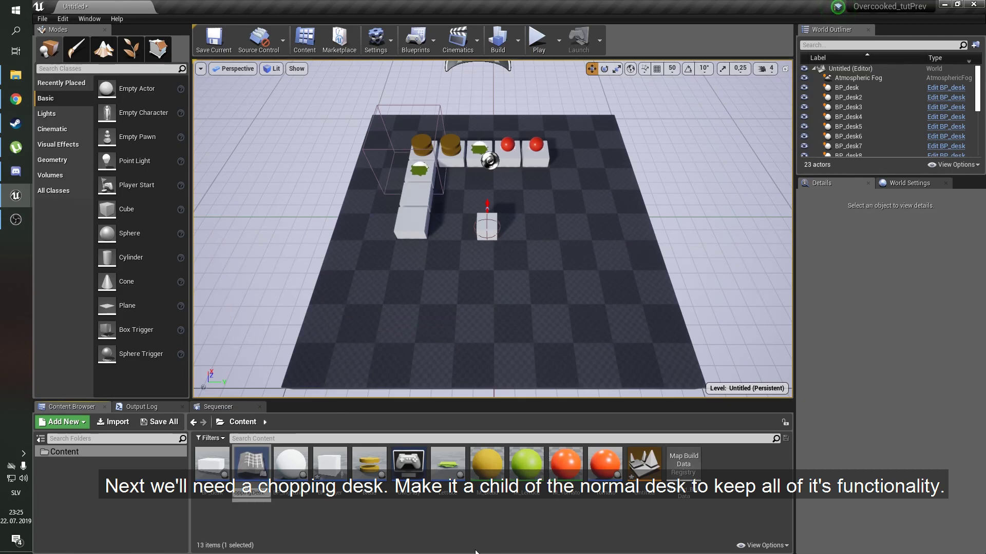
type("_chil")
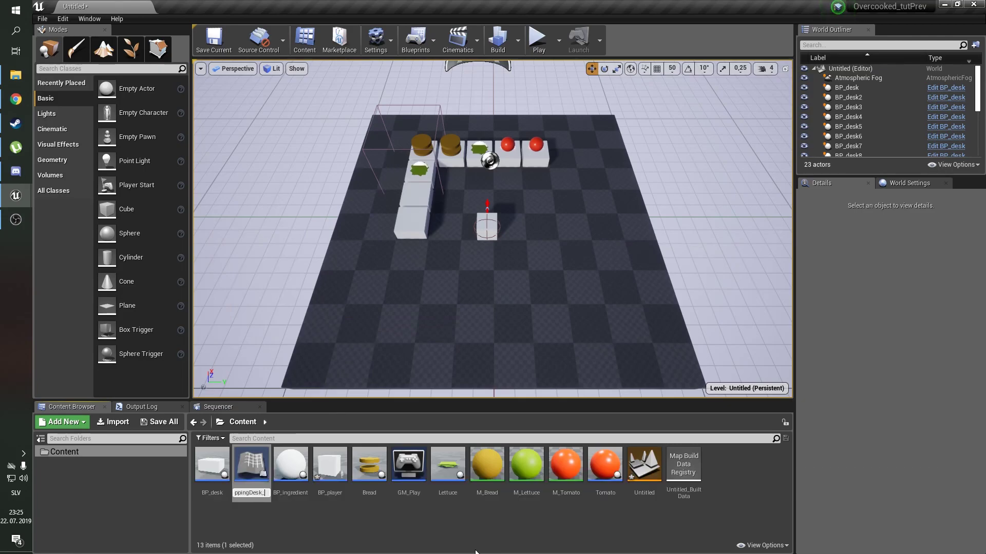
key("BackSpace")
key("Return")
left_click(437, 540)
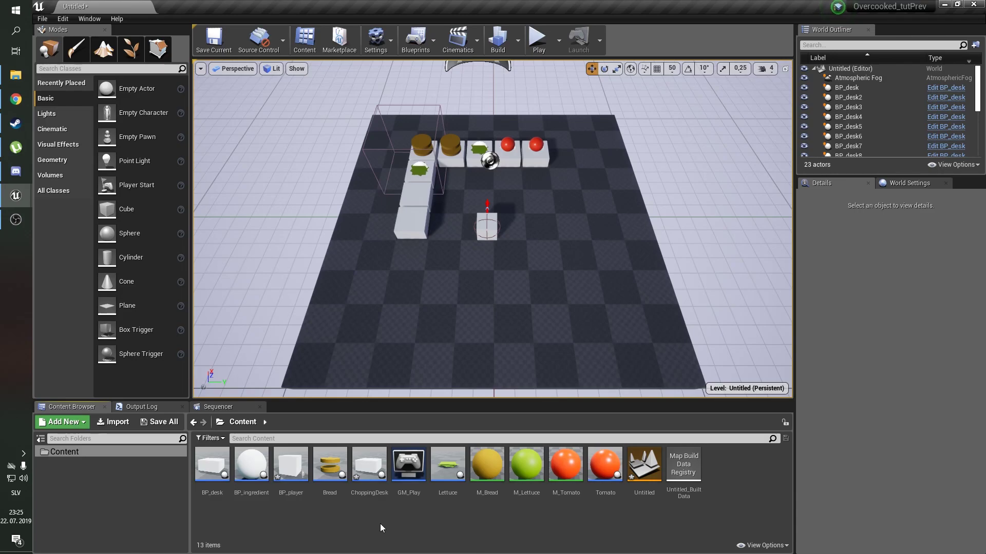
Add a Plane component to ChoppingDesk, raised onto the cube top and scaled to about 0.7.
double_click(369, 465)
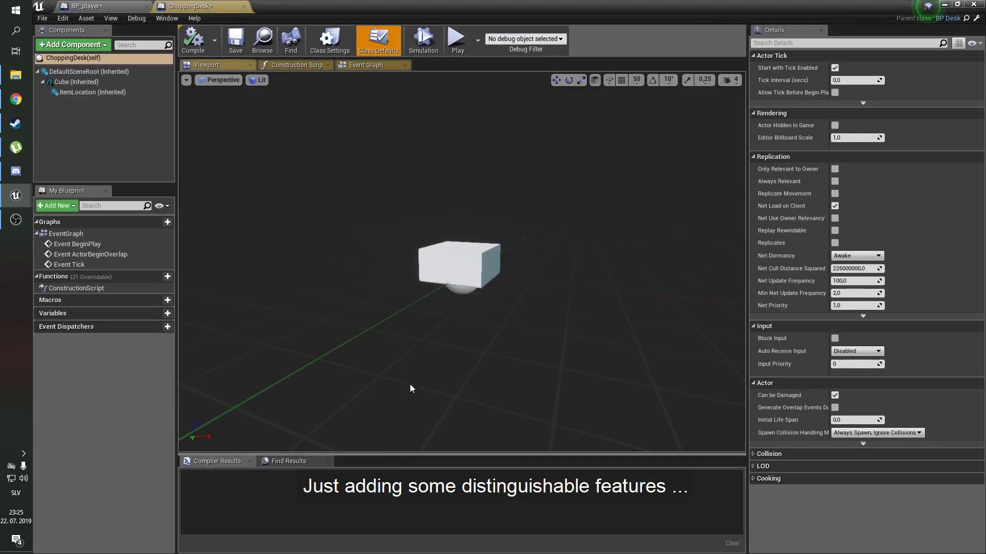
left_click(73, 45)
left_click(59, 186)
left_click_drag(462, 242, 464, 186)
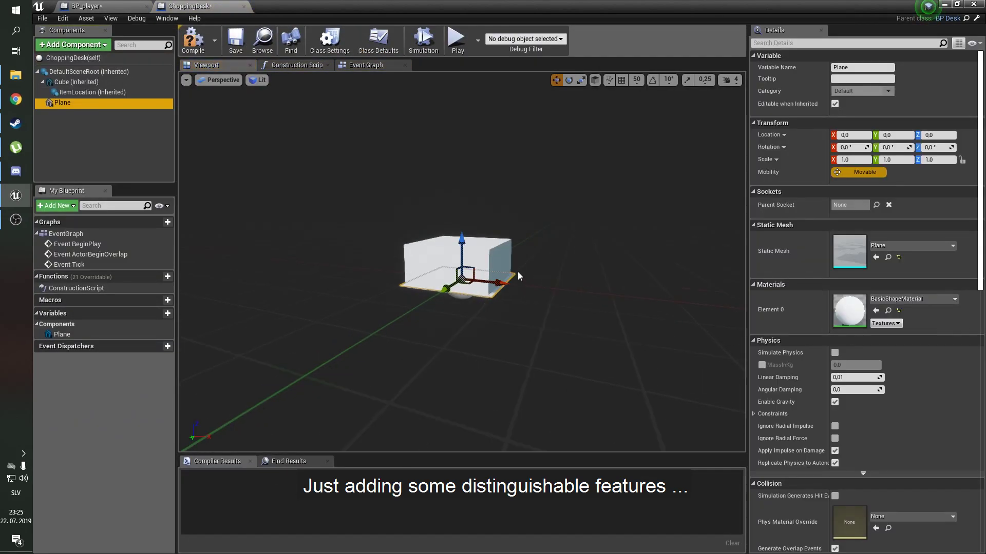
key("r")
left_click_drag(461, 249, 452, 261)
key("w")
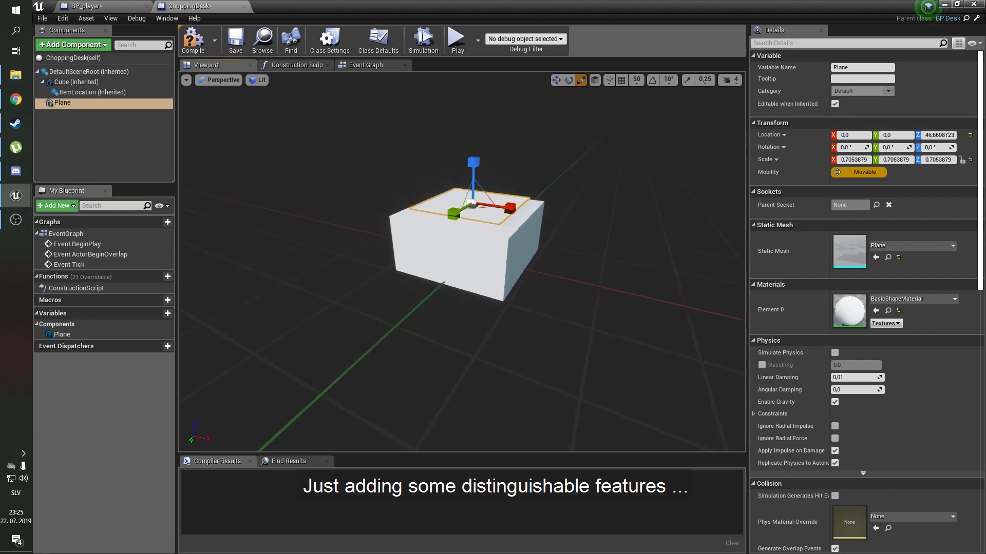
Give the plane the M_Bread material and drag a ChoppingDesk into the level.
left_click(954, 299)
left_click(873, 192)
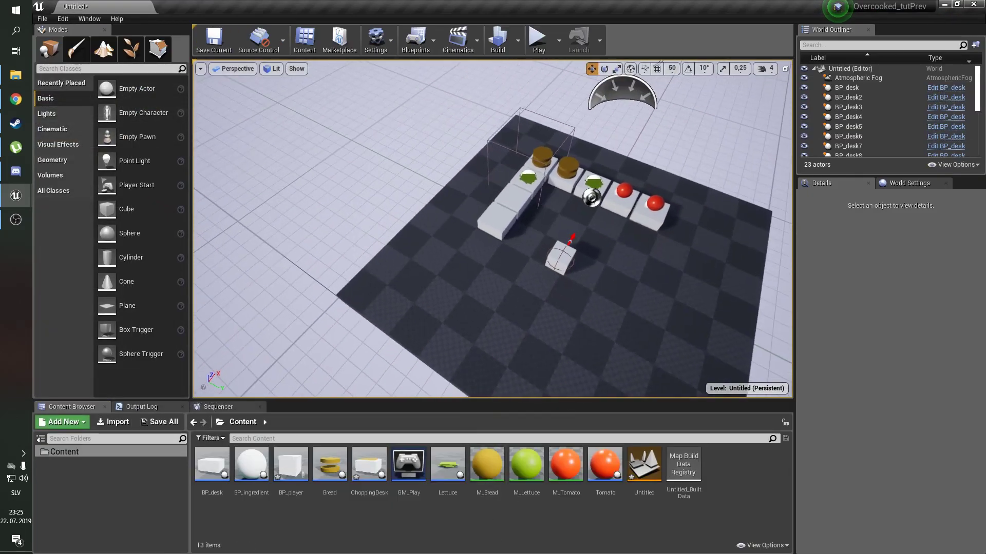
right_click_drag(493, 231, 513, 226)
left_click_drag(369, 465, 450, 291)
Drop the ChoppingDesk at the front of the left row, with grid snap 10, raised to Z 20.
right_click_drag(462, 287, 784, 236)
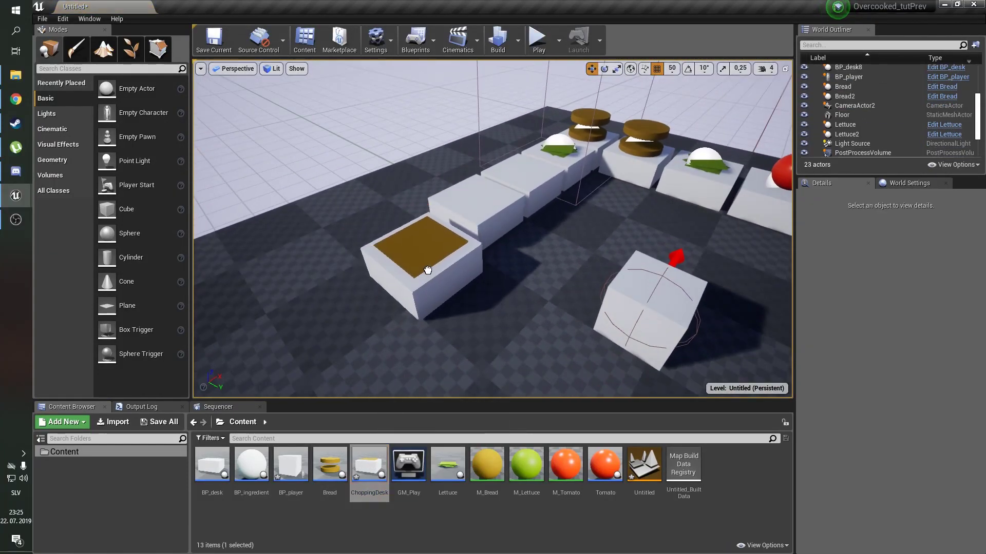
left_click(672, 68)
left_click(677, 107)
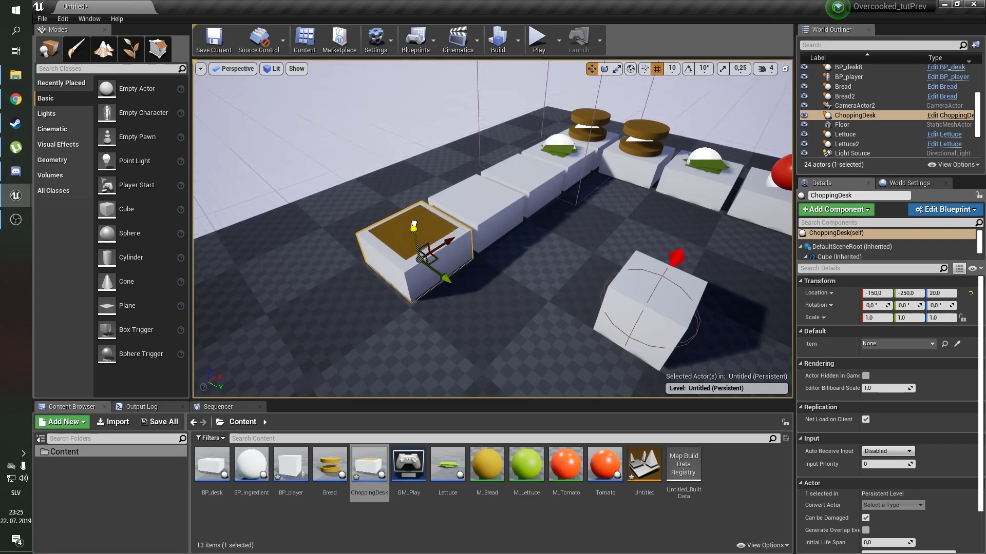
left_click_drag(416, 247, 417, 231)
right_click_drag(416, 231, 513, 180)
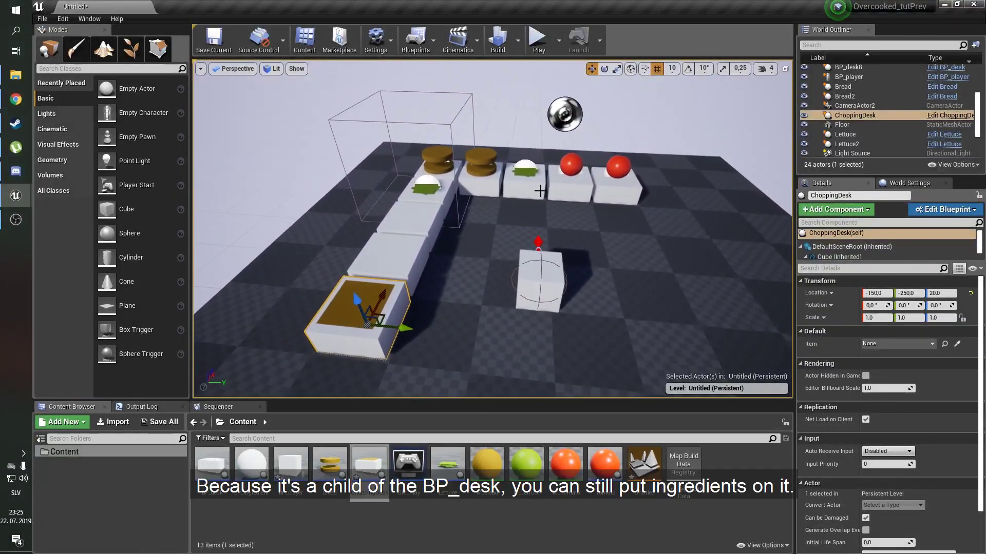
Start a test play and move the tomato from the last desk onto a left desk.
left_click(536, 42)
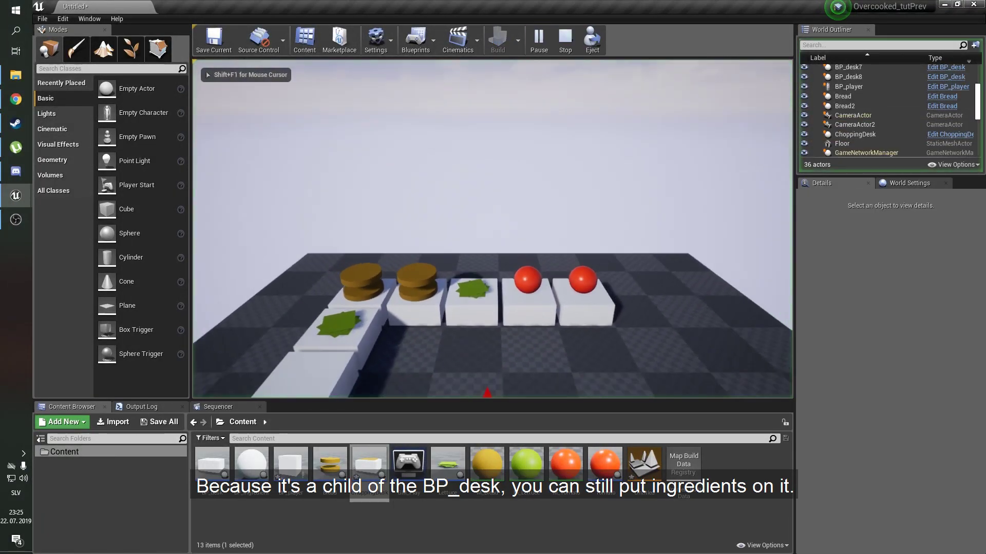
key("w")
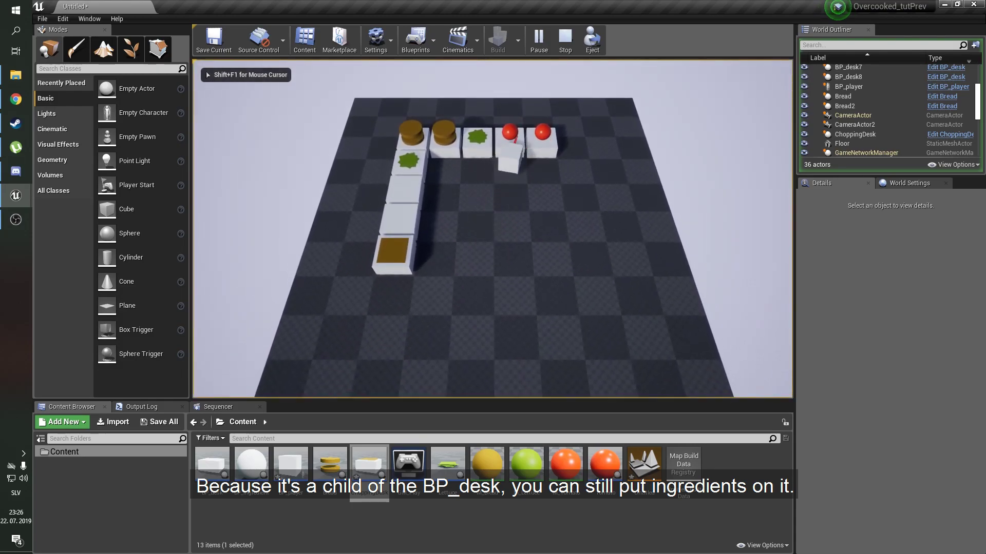
key("e")
key("a")
key("e")
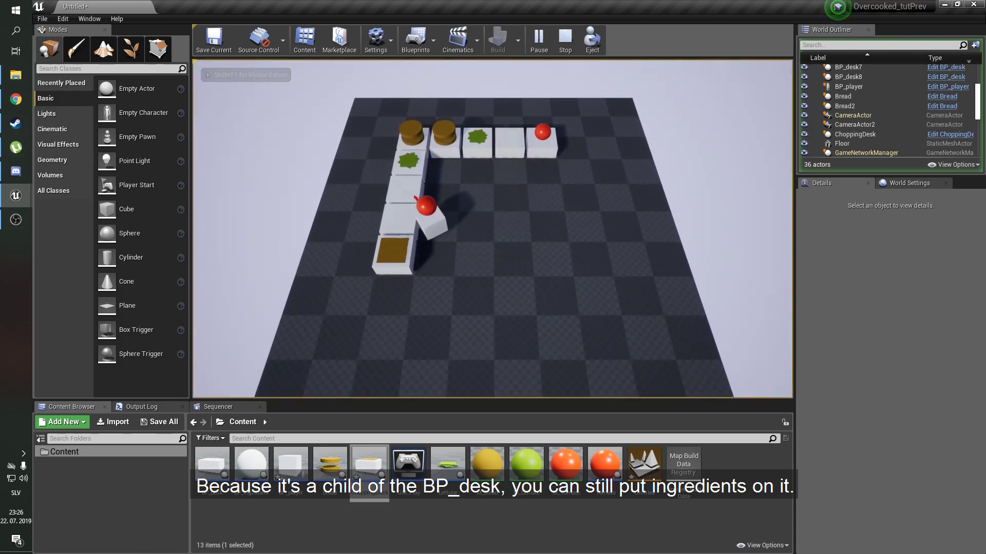
Carry bread to a left-column desk, pick up the lettuce, then stop the test play.
key("w")
key("w")
key("e")
key("s")
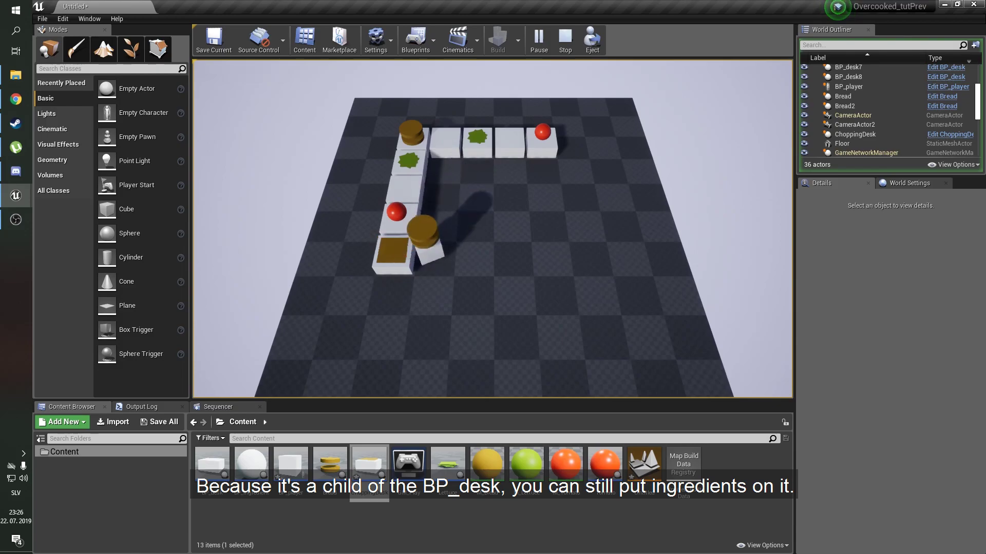
key("a")
key("e")
key("e")
key("s")
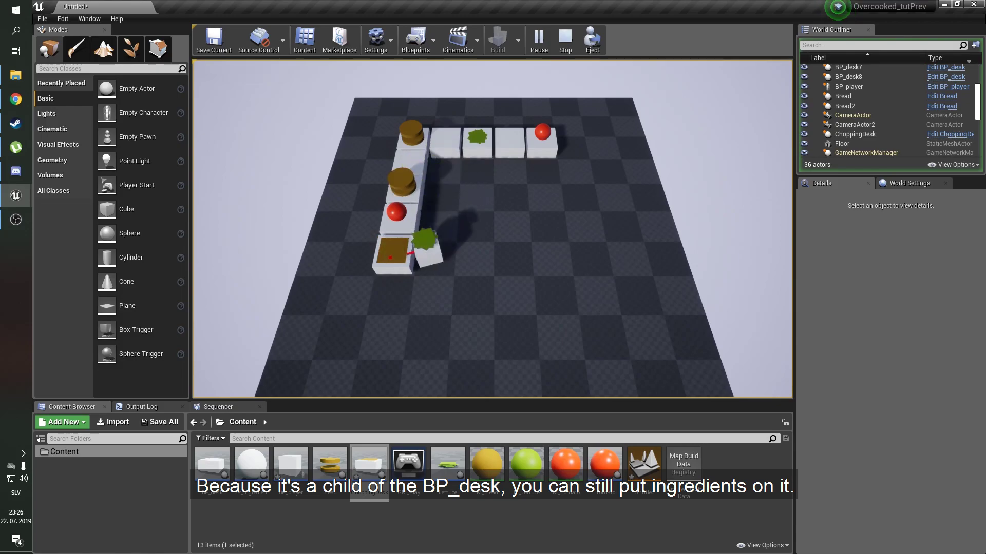
key("w")
key("d")
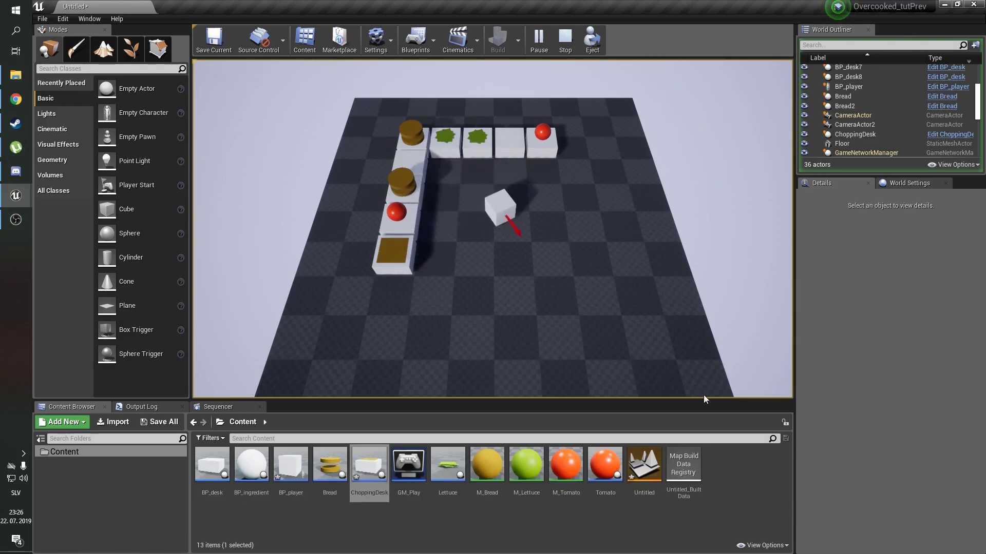
key("Escape")
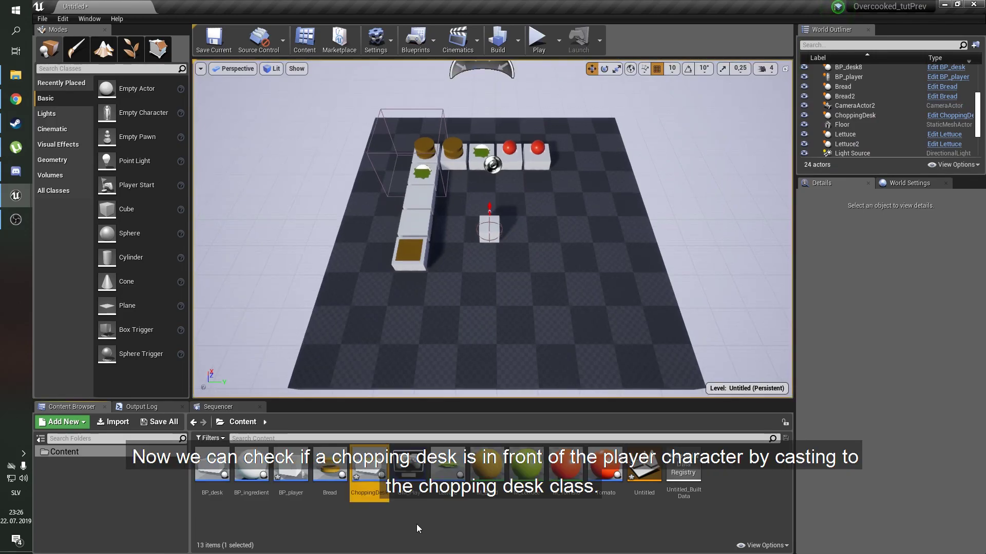
In BP_player, add a Cast To ChoppingDesk node off the Gate's Exit.
double_click(293, 468)
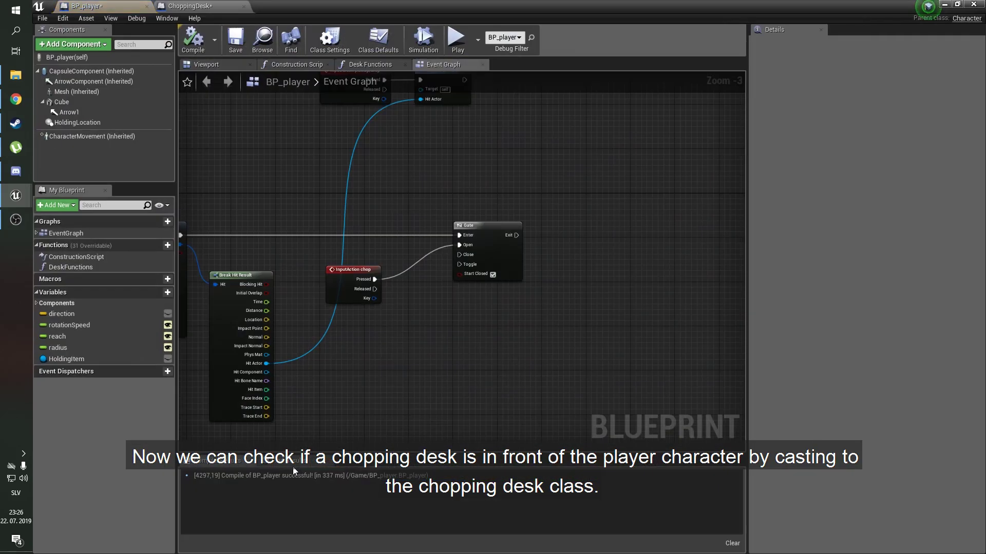
scroll(414, 314, "up", 3)
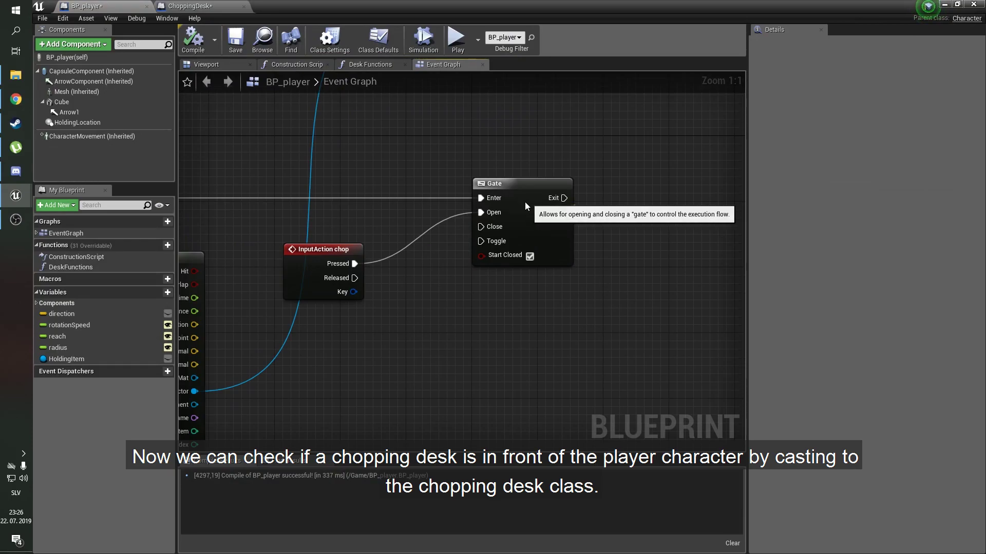
left_click_drag(529, 201, 491, 198)
left_click(605, 238)
right_click_drag(604, 239, 412, 236)
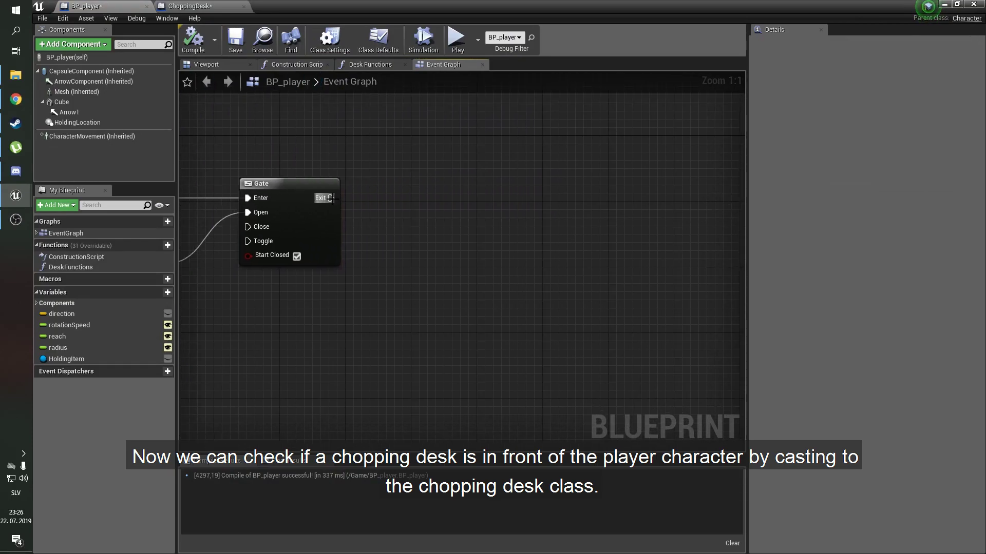
left_click_drag(384, 199, 384, 198)
type("cast ")
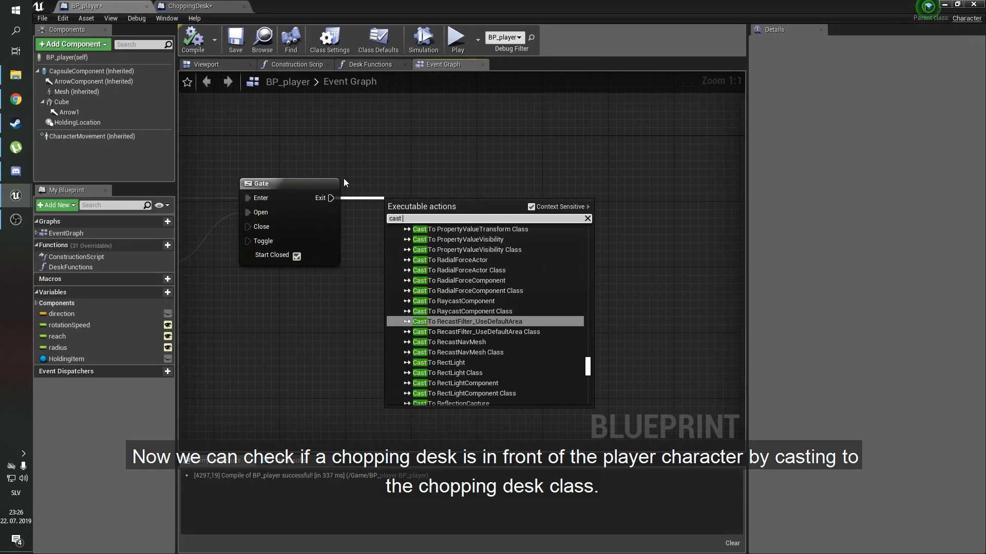
type("to choppingdesk")
key("Return")
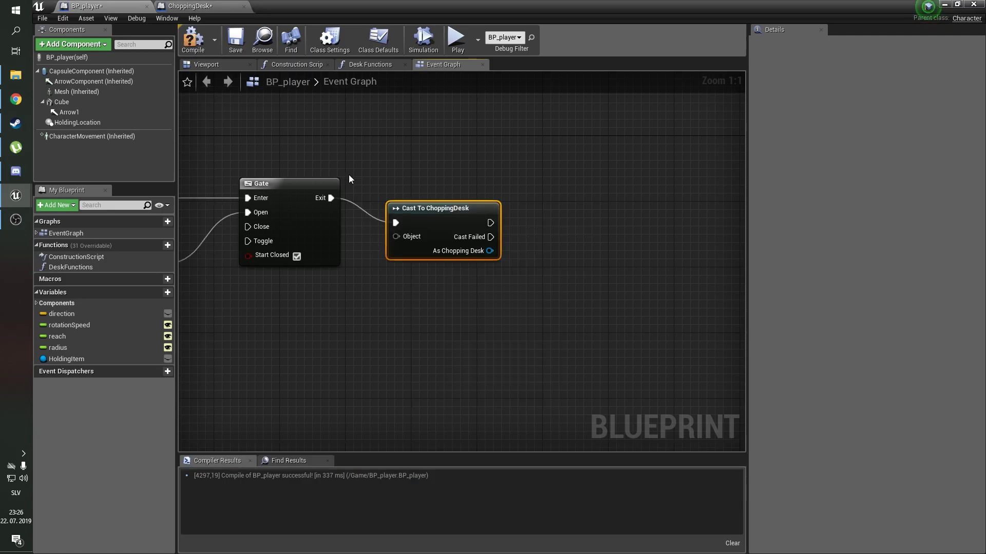
Wire Break Hit Result's Hit Actor into the cast's Object, routed below the Gate via a reroute node.
left_click(398, 146)
scroll(368, 138, "down", 2)
right_click_drag(368, 139, 546, 148)
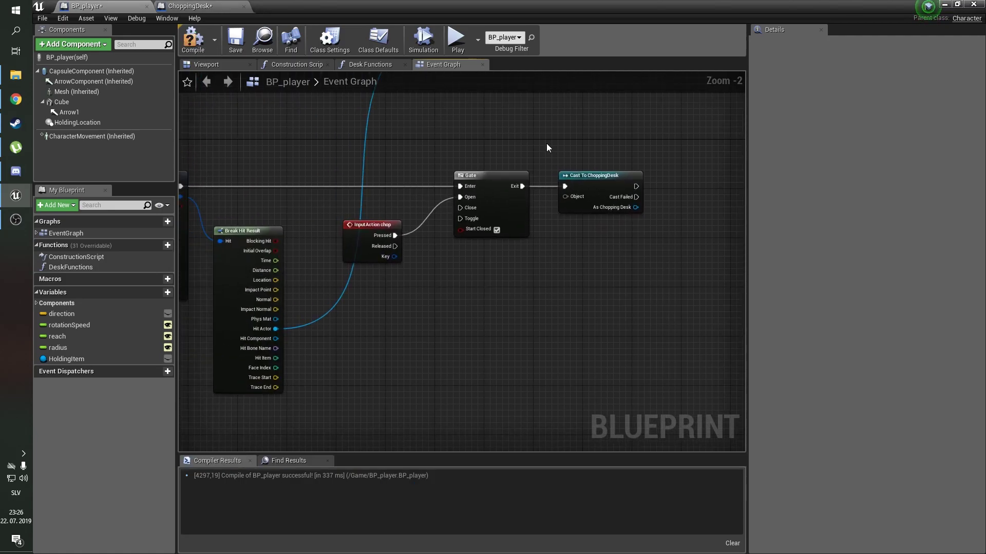
right_click_drag(439, 265, 353, 327)
left_click_drag(248, 348, 529, 217)
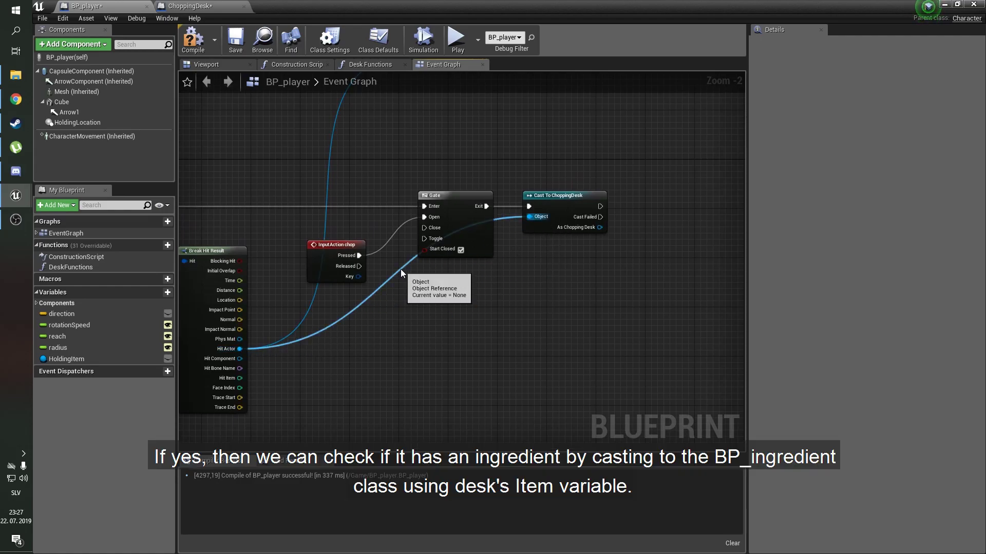
double_click(401, 270)
left_click_drag(406, 274, 499, 354)
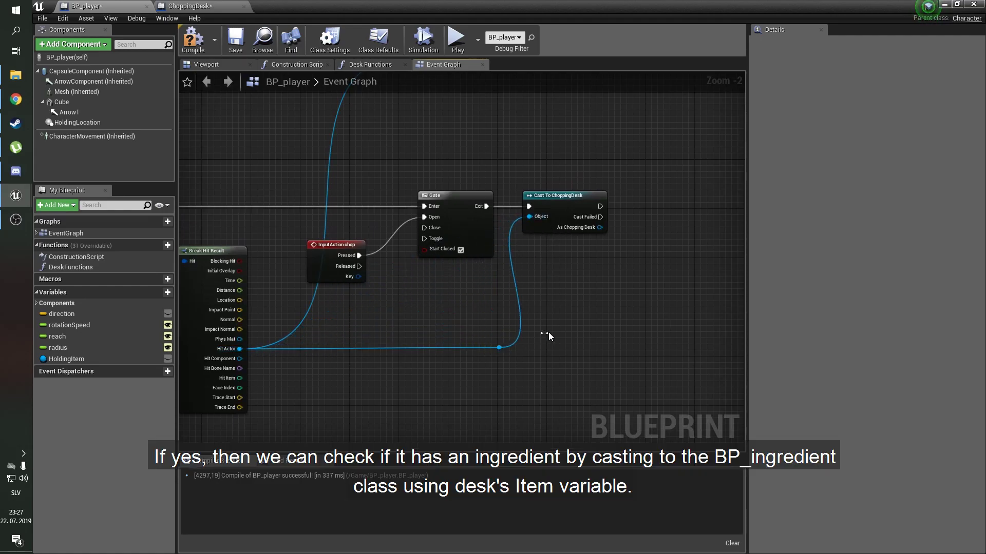
scroll(583, 287, "up", 2)
right_click_drag(583, 287, 371, 306)
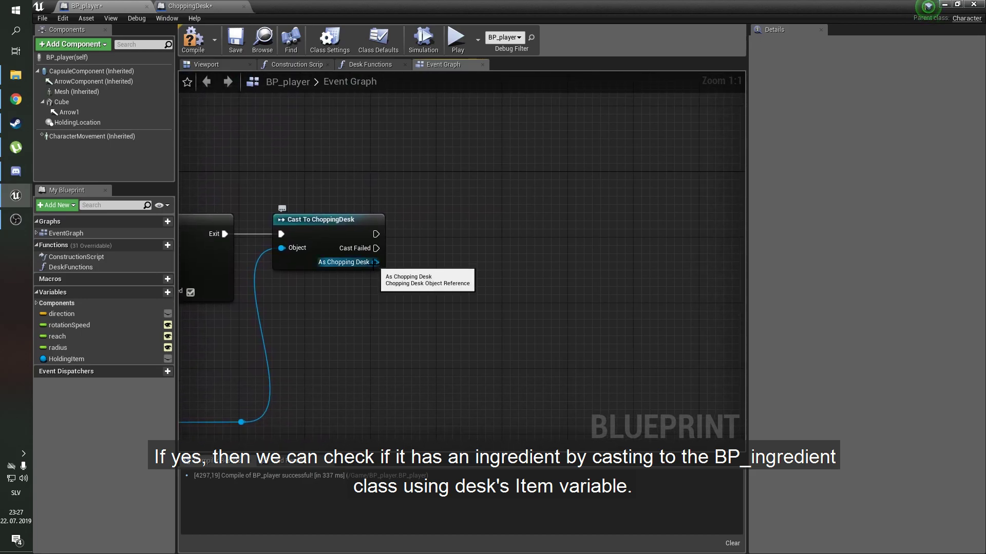
Add a Get Item node from As Chopping Desk and cast its Item to BP_ingredient.
left_click_drag(375, 262, 404, 291)
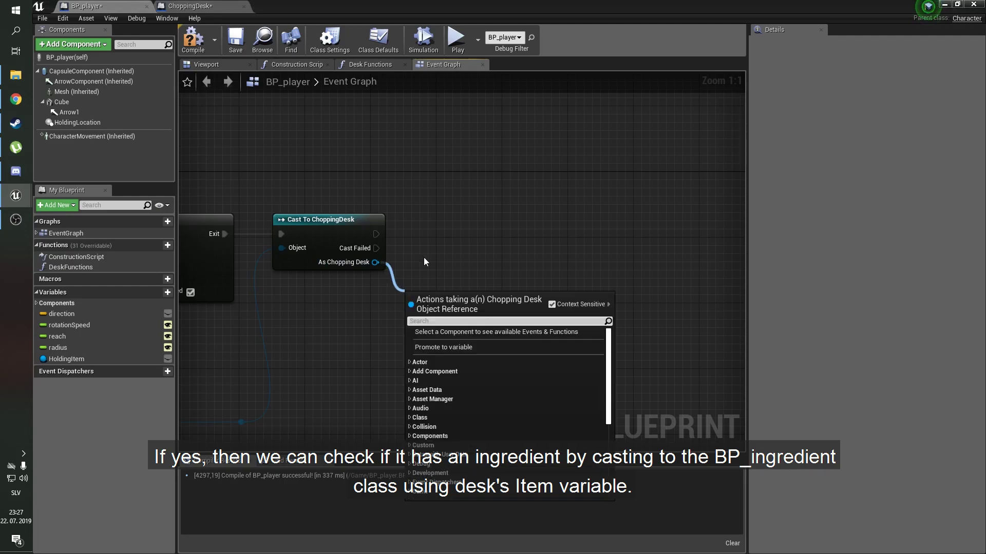
type("get item")
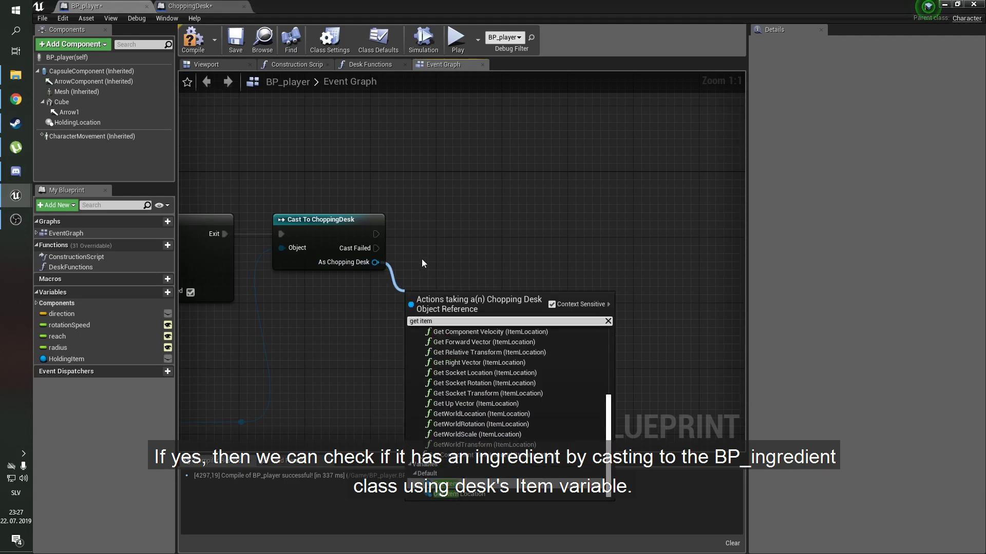
key("Return")
mouse_move(452, 295)
left_mouse_down()
mouse_move(452, 279)
mouse_move(502, 254)
left_mouse_up()
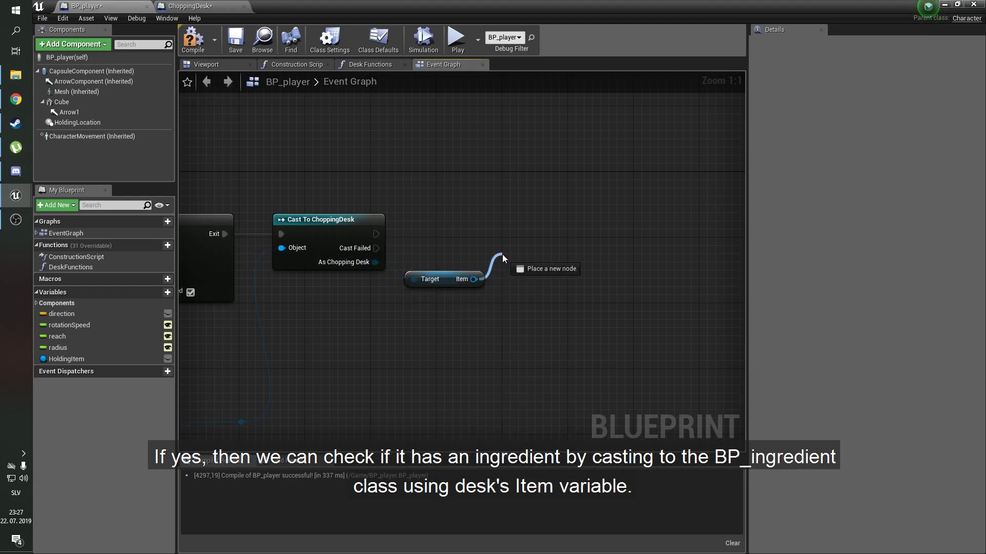
type("c")
type("ast to bp")
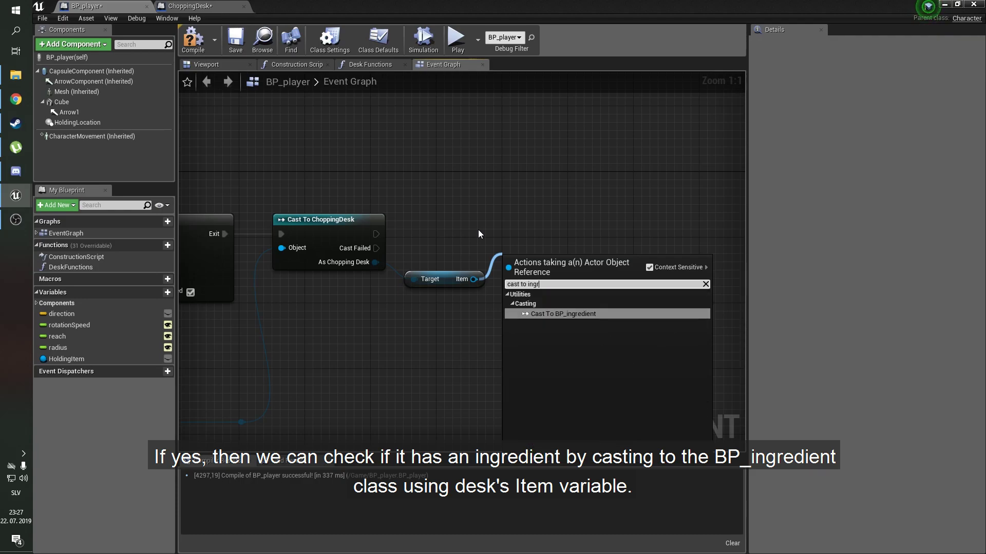
key("Return")
Chain the ChoppingDesk cast into the BP_ingredient cast and compile BP_player.
mouse_move(537, 273)
left_mouse_down()
mouse_move(537, 233)
mouse_move(514, 237)
left_mouse_up()
left_click_drag(375, 236, 376, 234)
left_click(521, 195)
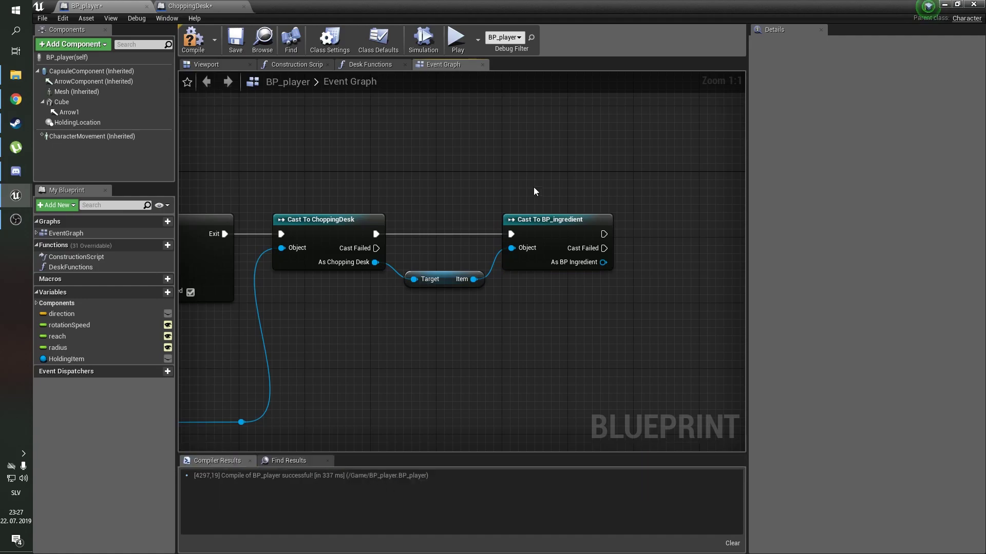
right_click_drag(541, 176, 417, 184)
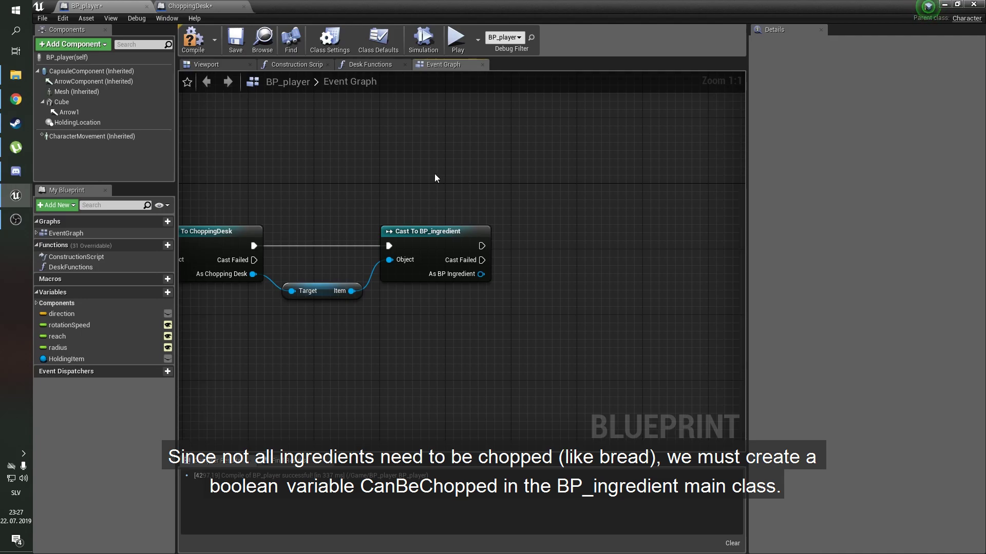
left_click(193, 37)
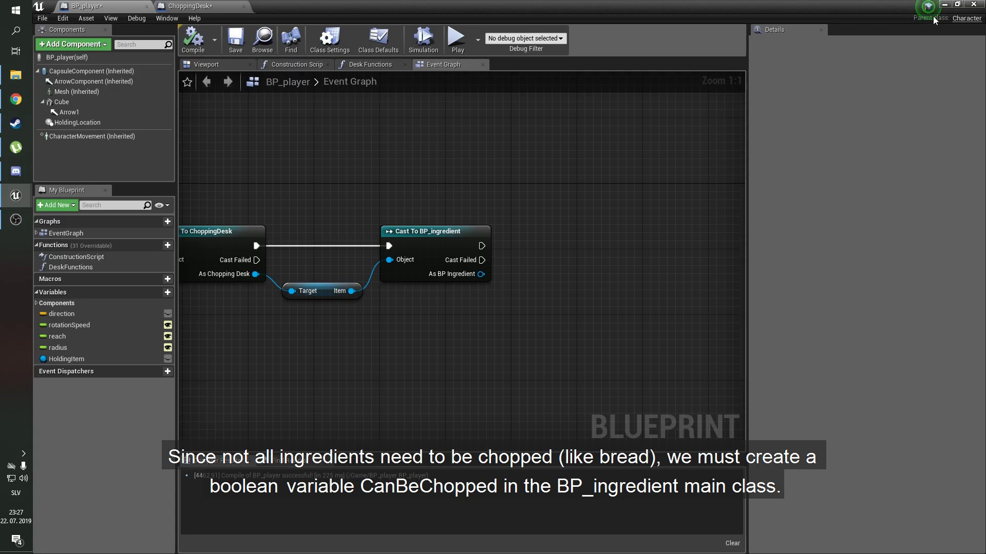
left_click(944, 5)
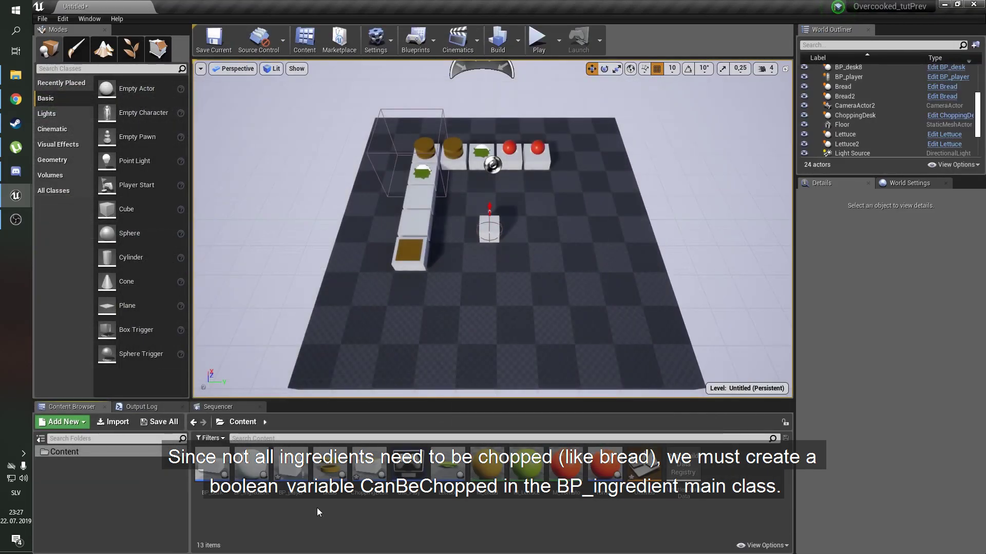
Add a Boolean variable CanBeChopped? to BP_ingredient and compile it.
double_click(250, 466)
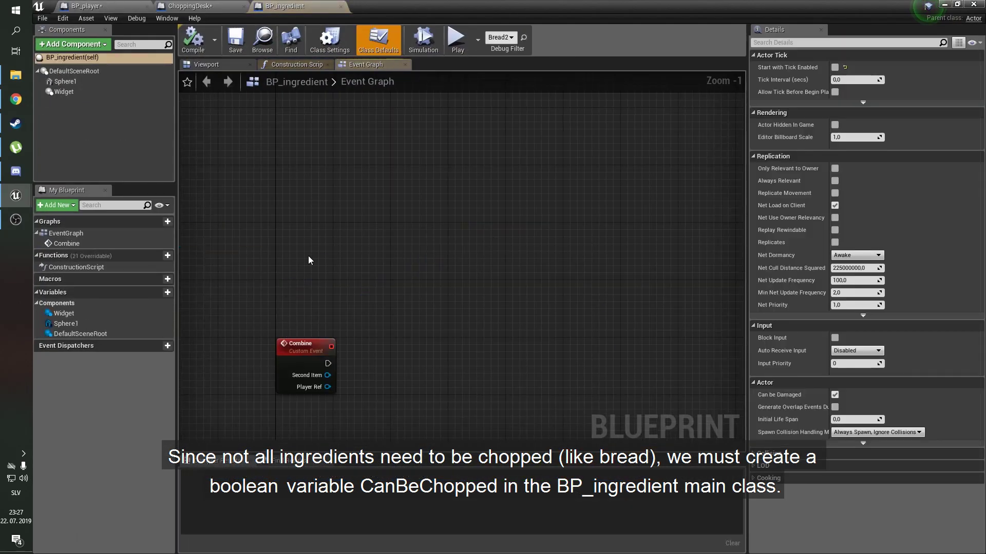
left_click(166, 291)
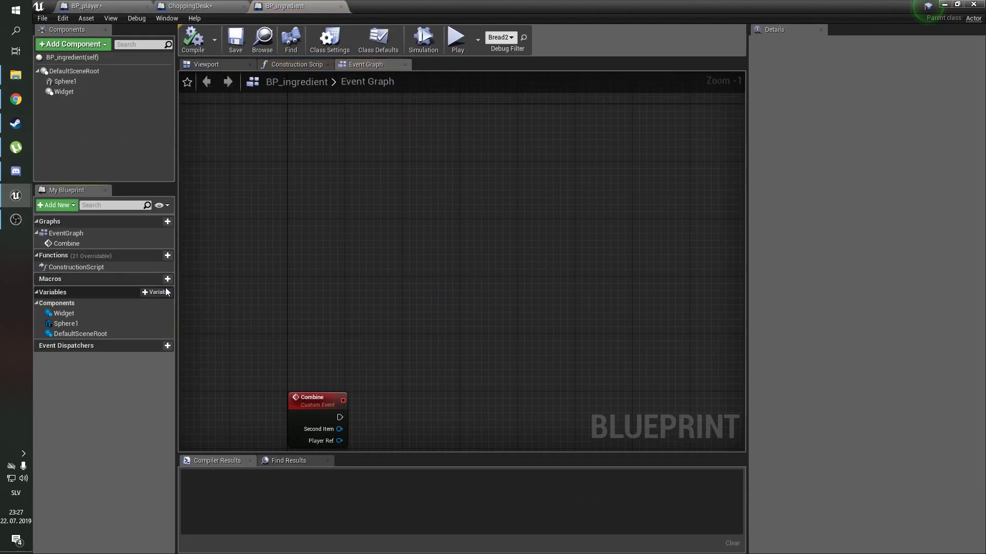
type("CanBeChopped")
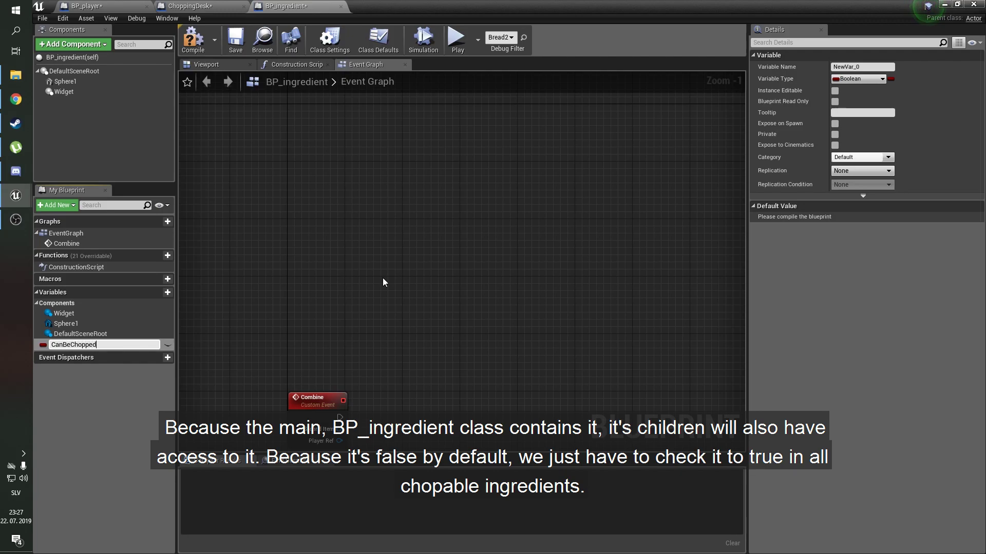
type("?")
key("Return")
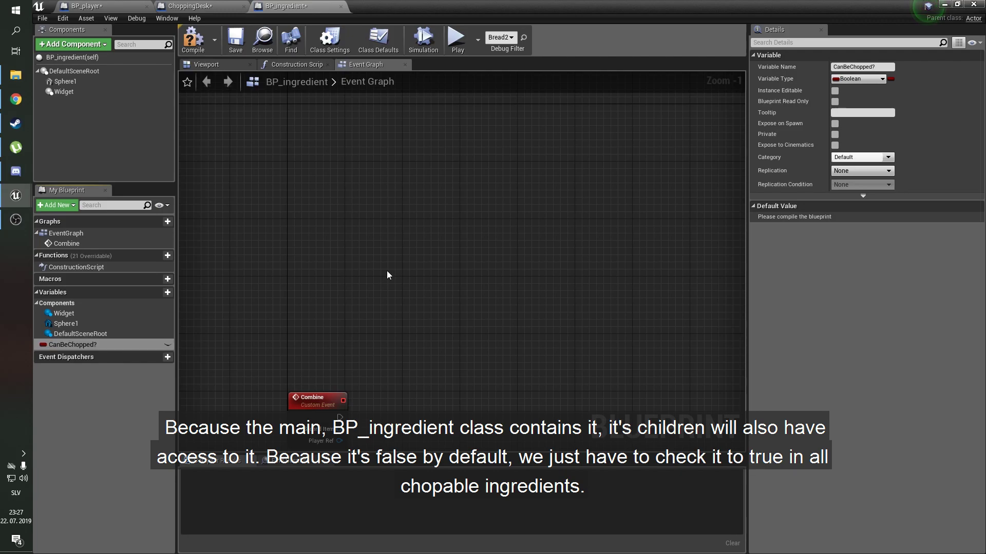
left_click(198, 49)
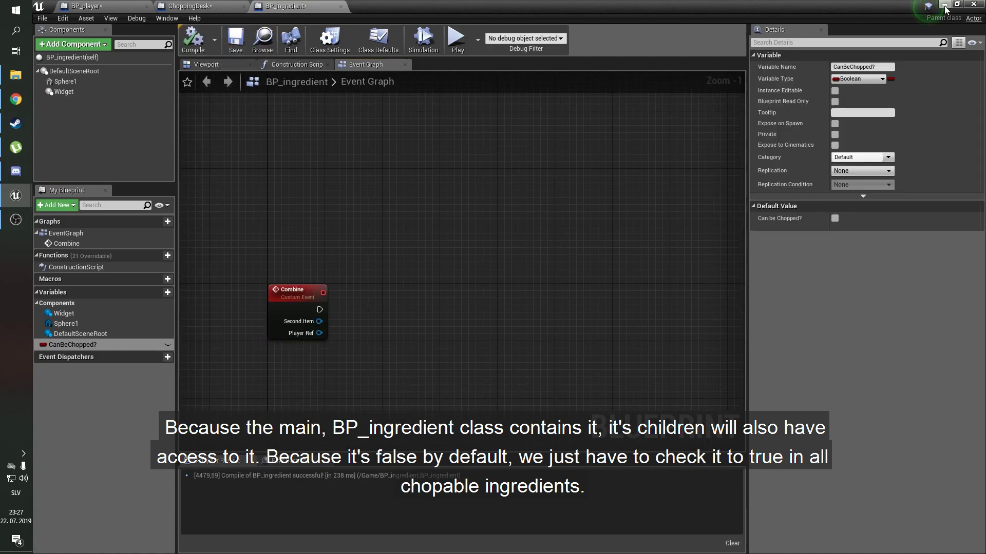
left_click(945, 6)
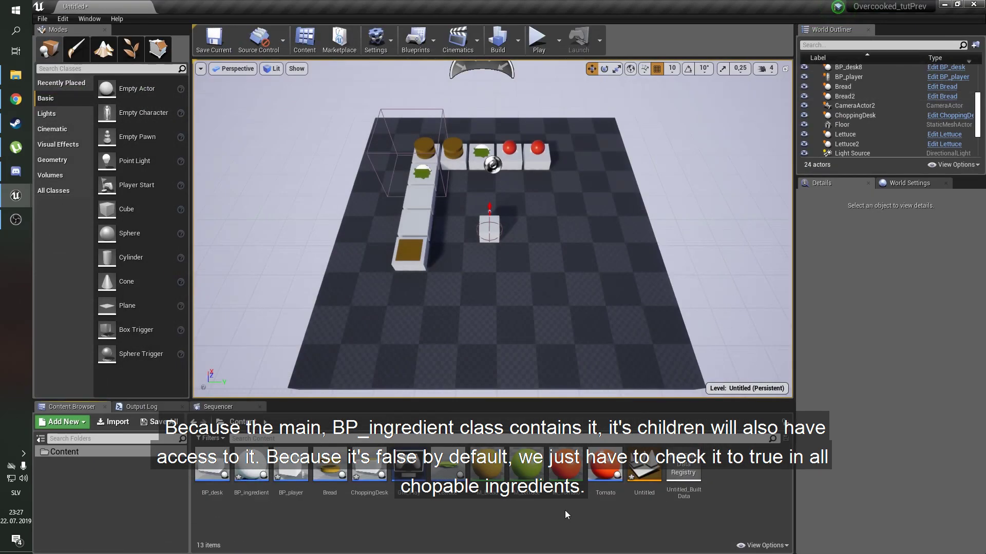
Tick Can be Chopped? in the Tomato blueprint's defaults and compile it.
double_click(601, 467)
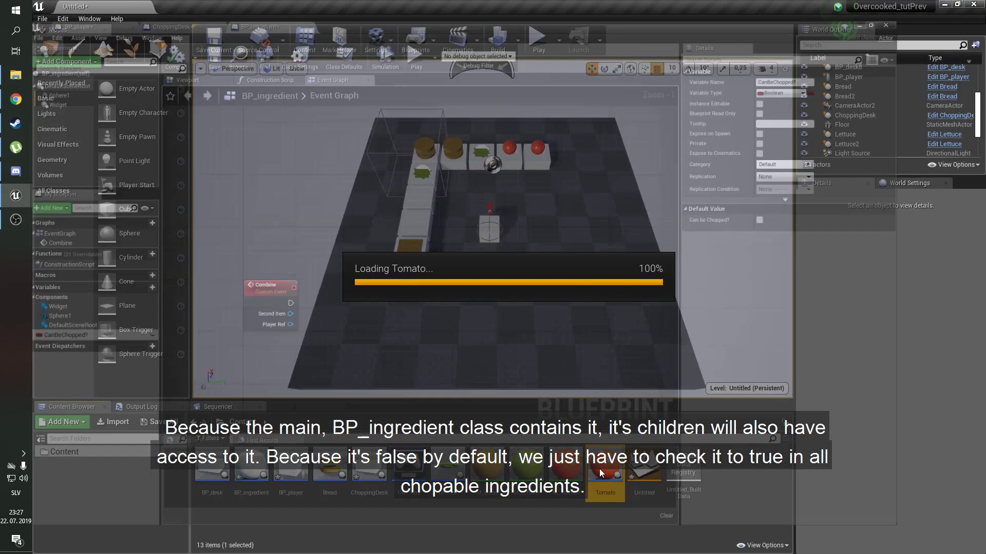
left_click(834, 125)
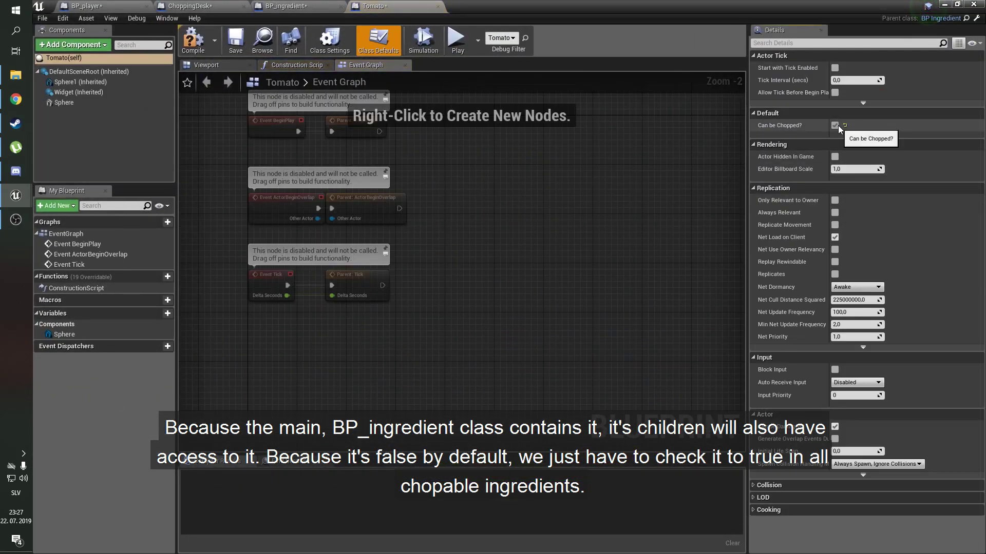
left_click(195, 45)
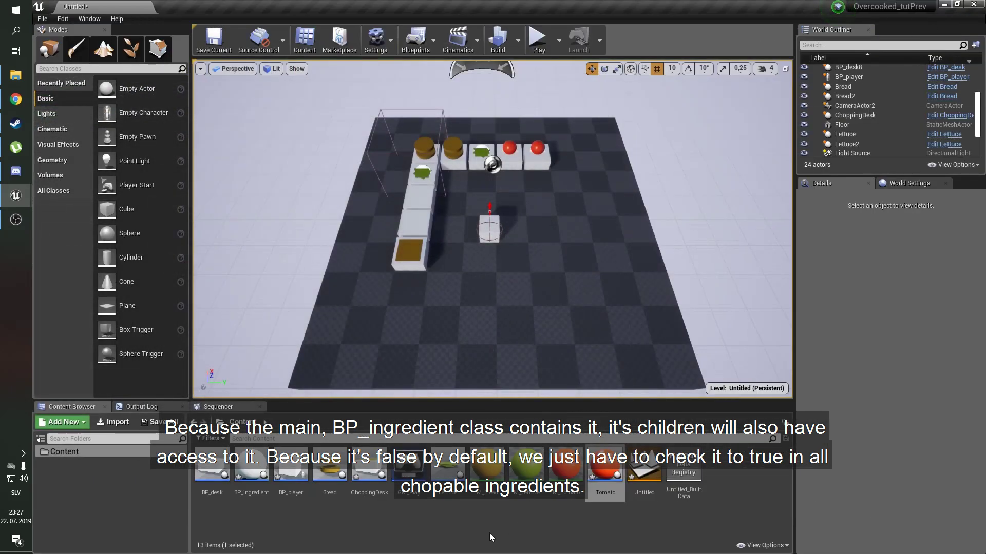
left_click(386, 513)
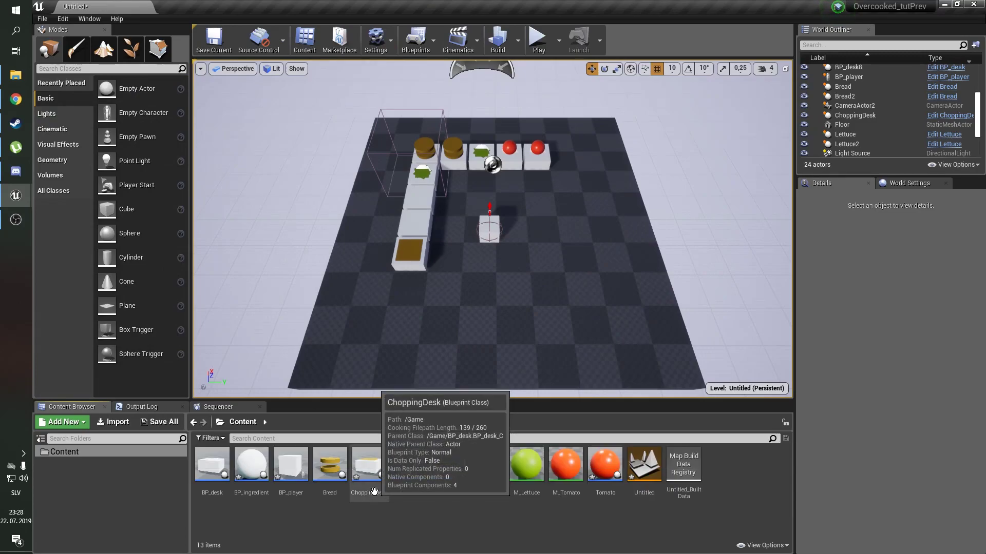
Open BP_player and attach a Get Can be Chopped? node to the cast's As BP Ingredient output.
double_click(291, 465)
right_click_drag(432, 318, 326, 306)
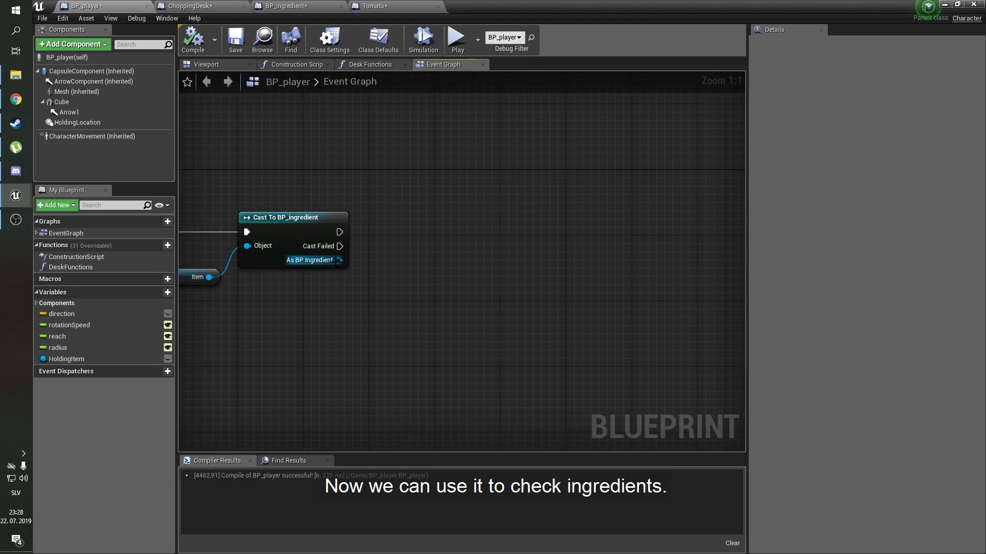
left_click_drag(339, 260, 368, 284)
type("get can be")
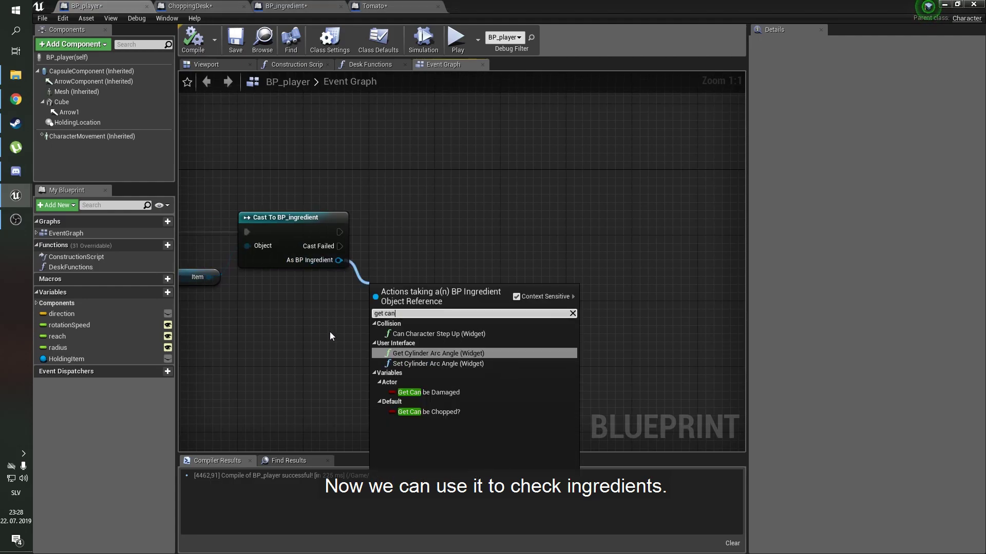
key("Down")
key("Return")
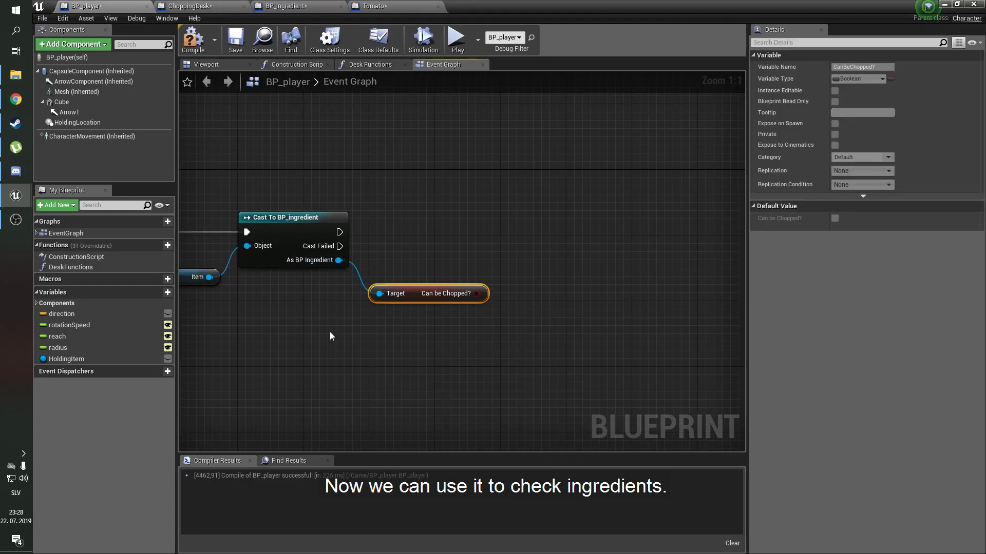
left_click_drag(416, 296, 416, 288)
Add a Branch after the BP_ingredient cast, with Can be Chopped? as its condition.
right_click_drag(543, 246, 494, 274)
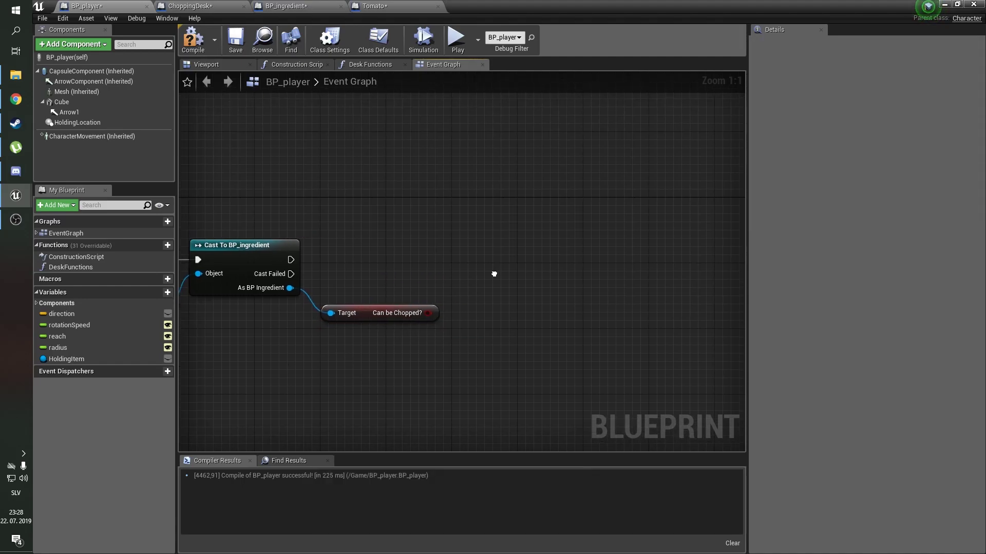
left_click(466, 245)
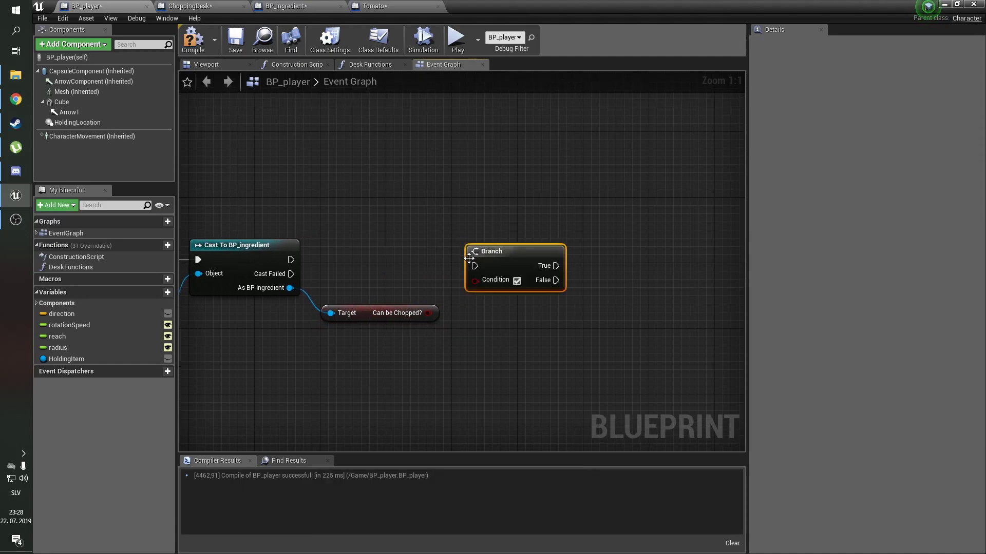
left_click_drag(475, 265, 364, 261)
left_click_drag(489, 268, 484, 262)
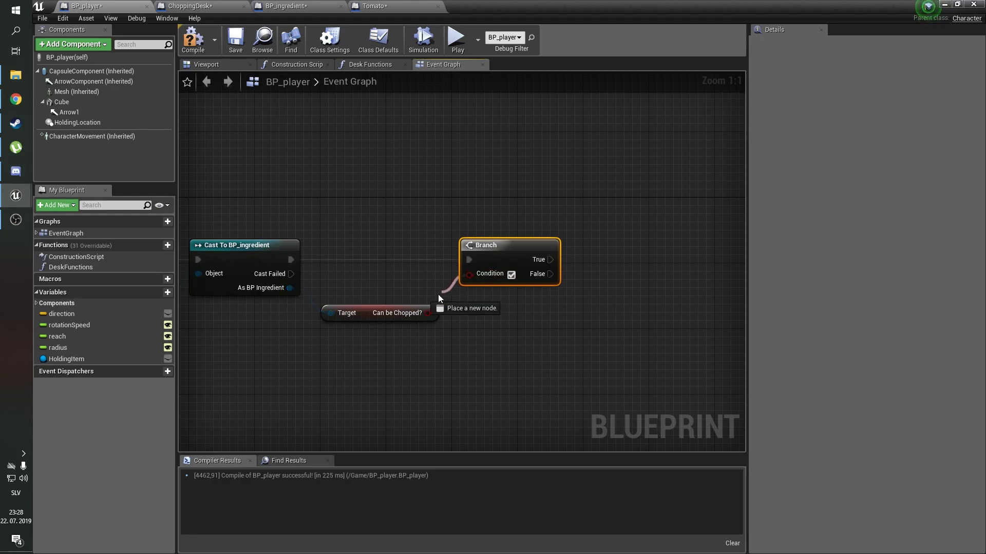
left_click_drag(439, 297, 428, 312)
left_click(504, 315)
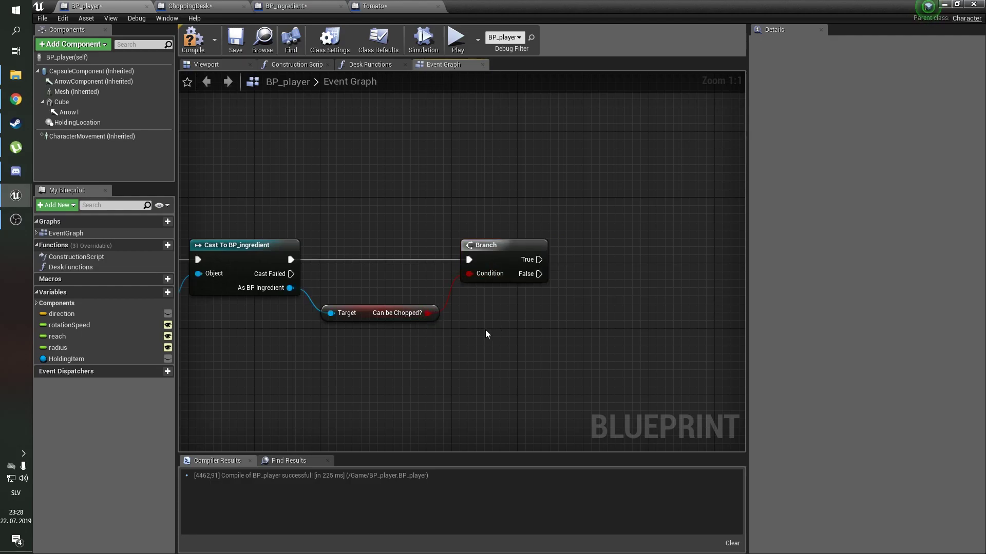
Tidy the graph view and compile BP_player.
right_click_drag(487, 334, 469, 288)
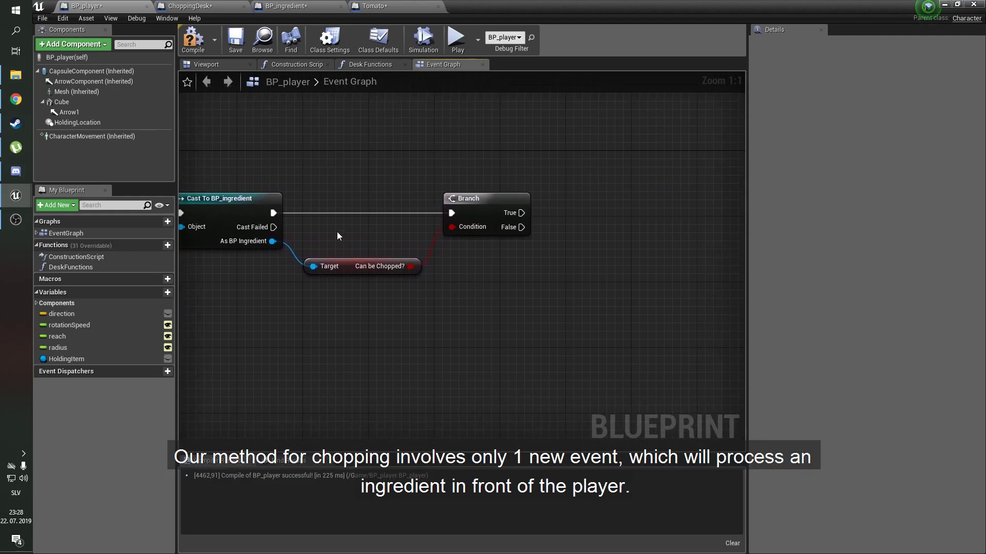
left_click_drag(285, 244, 553, 261)
left_click(461, 318)
right_click_drag(345, 229, 401, 274)
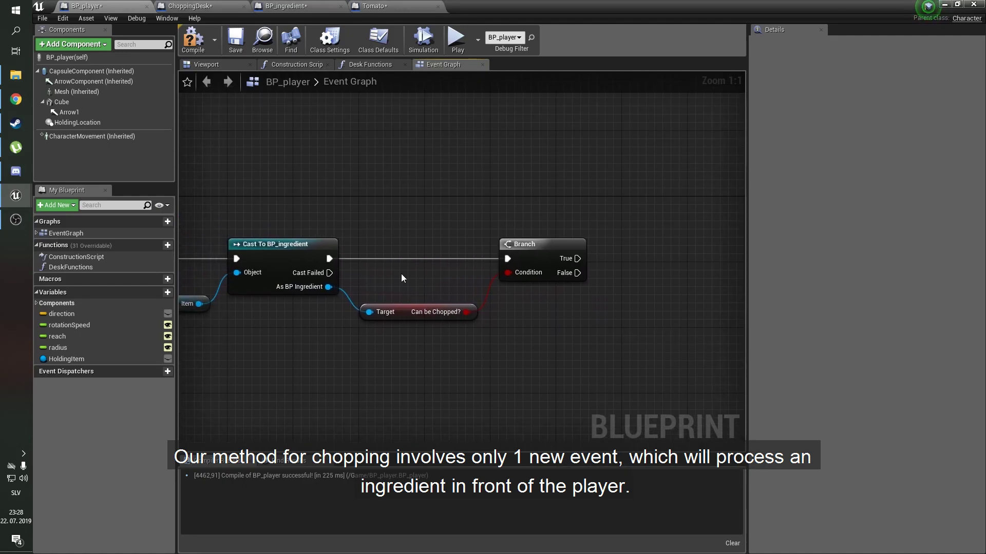
left_click(199, 48)
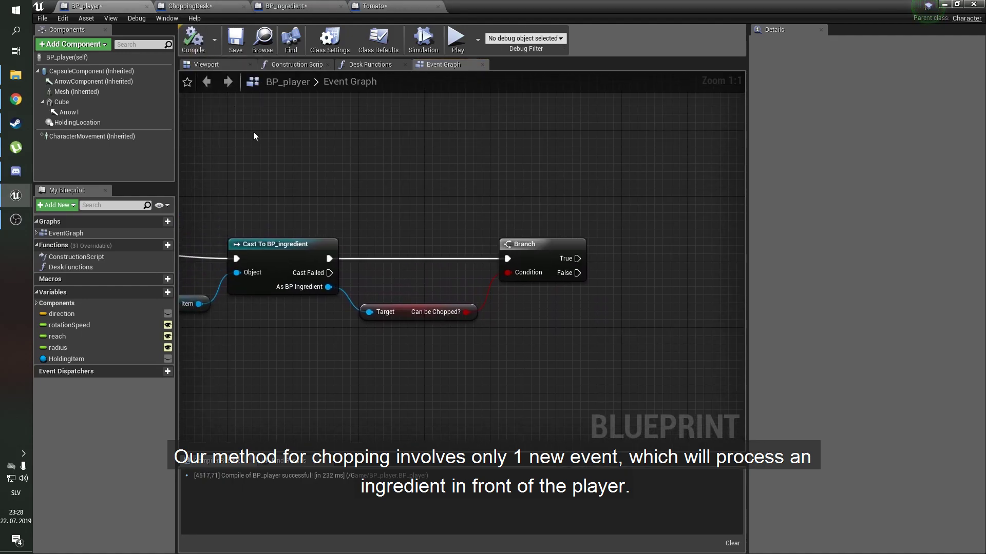
left_click(331, 6)
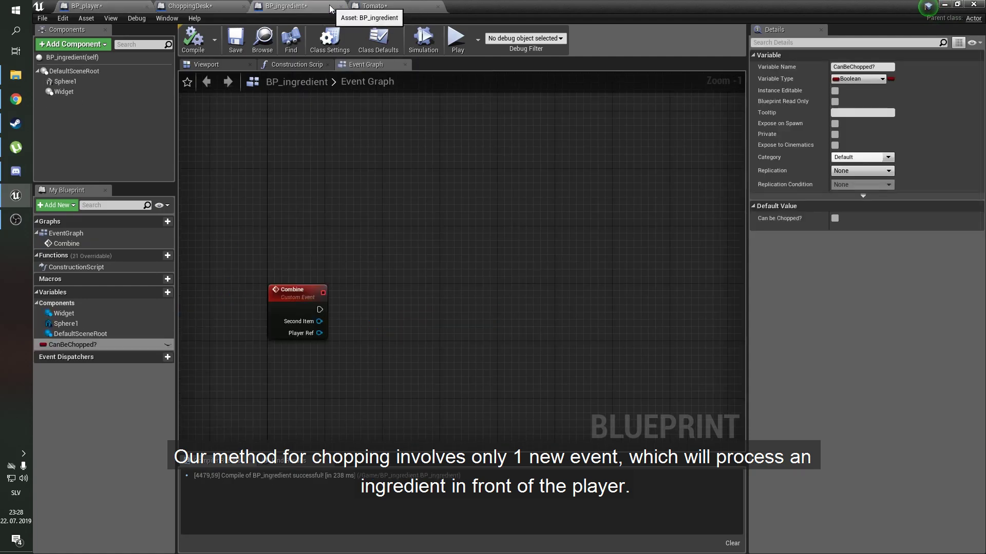
Reopen BP_ingredient and add a custom event named Chop, lined up with Combine.
left_click(945, 5)
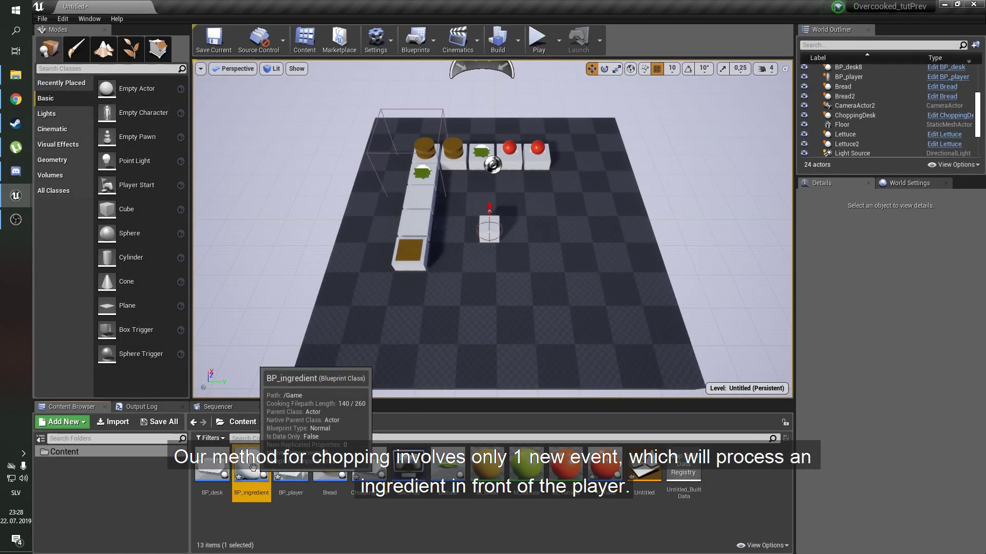
double_click(252, 467)
right_click_drag(464, 275, 413, 227)
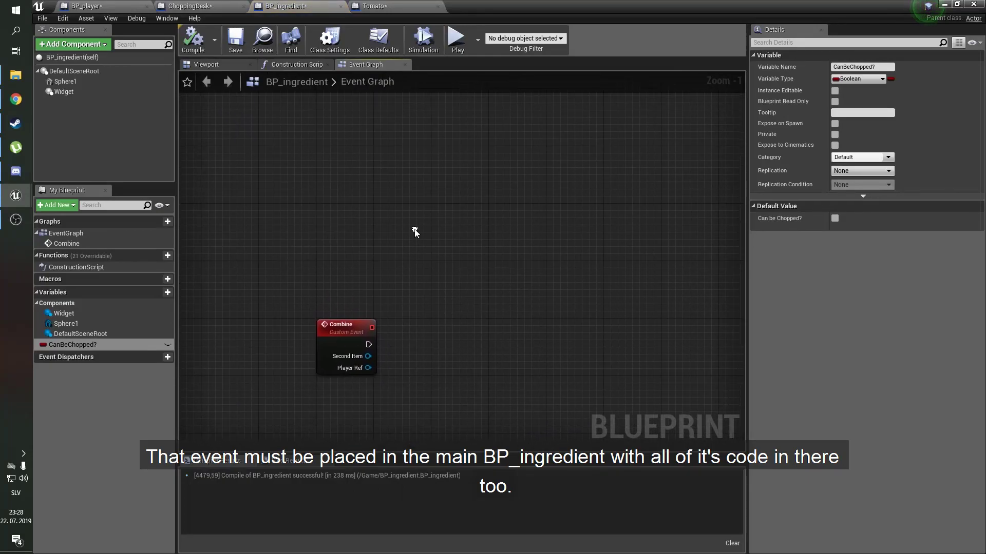
scroll(374, 239, "up", 1)
right_click(325, 190)
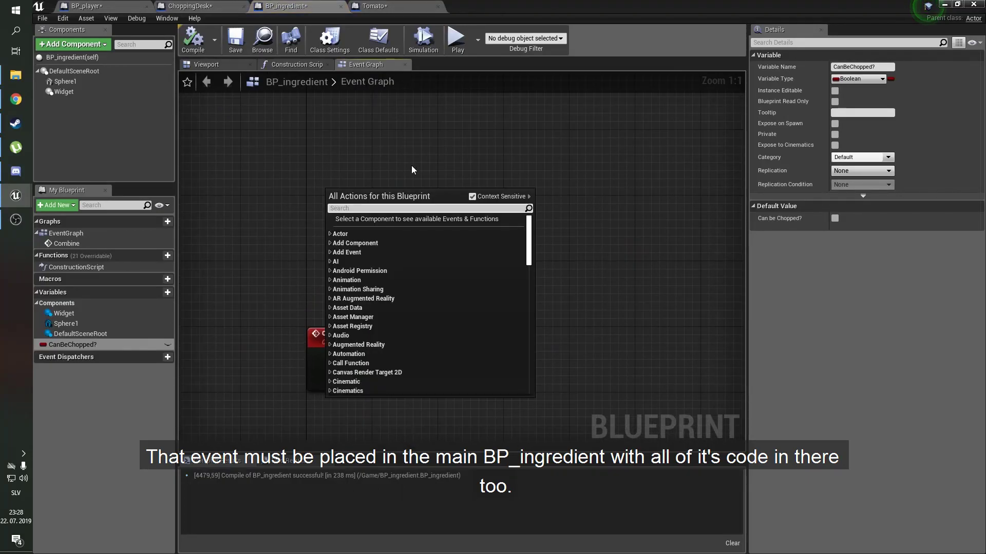
type("add cus")
key("Return")
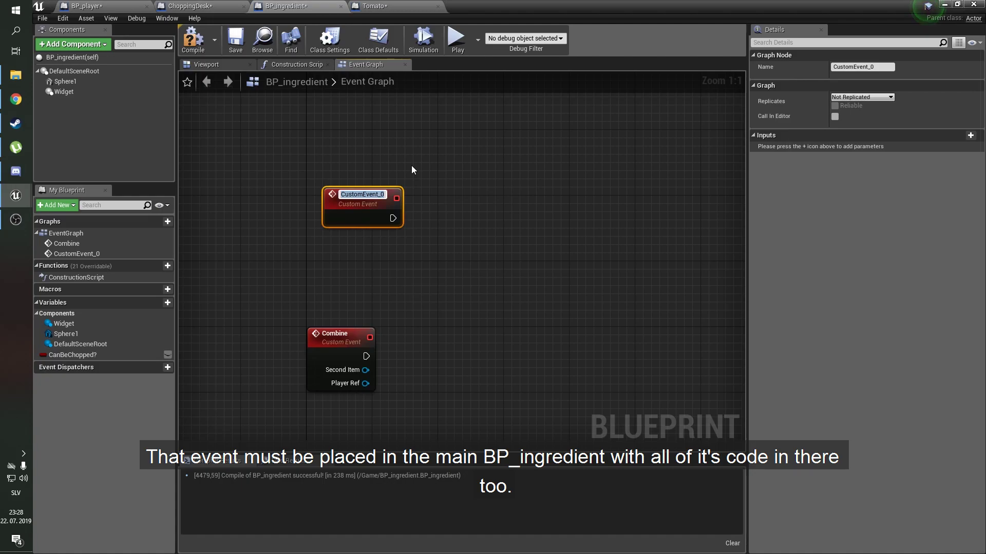
type("Chop")
key("Return")
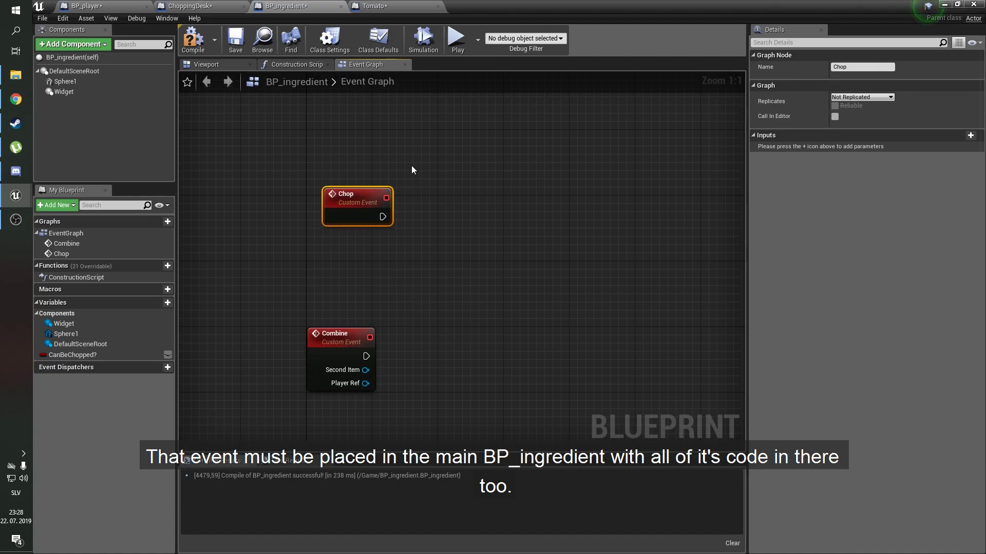
left_click(411, 165)
right_click_drag(411, 154, 401, 179)
left_click_drag(356, 230, 341, 200)
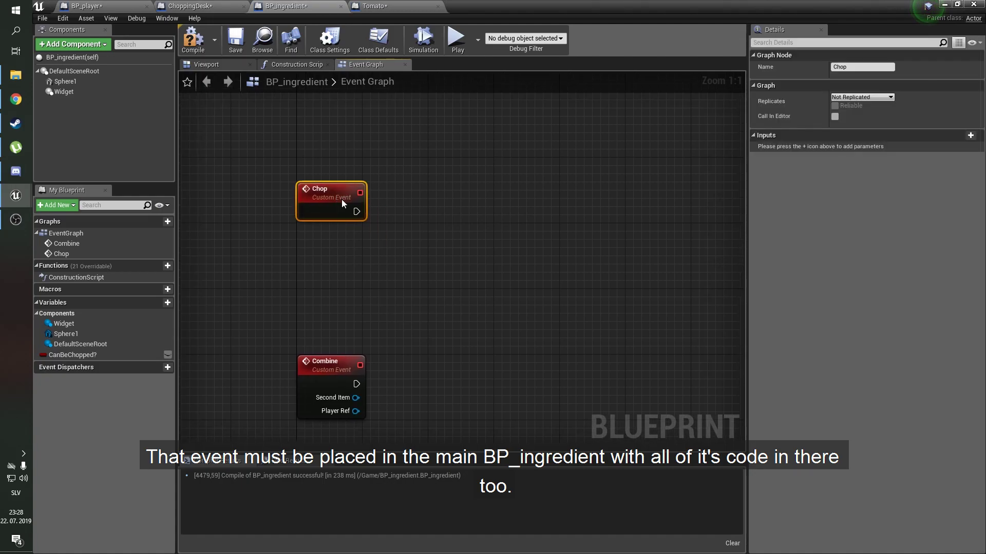
left_click(401, 184)
right_click_drag(350, 220, 349, 281)
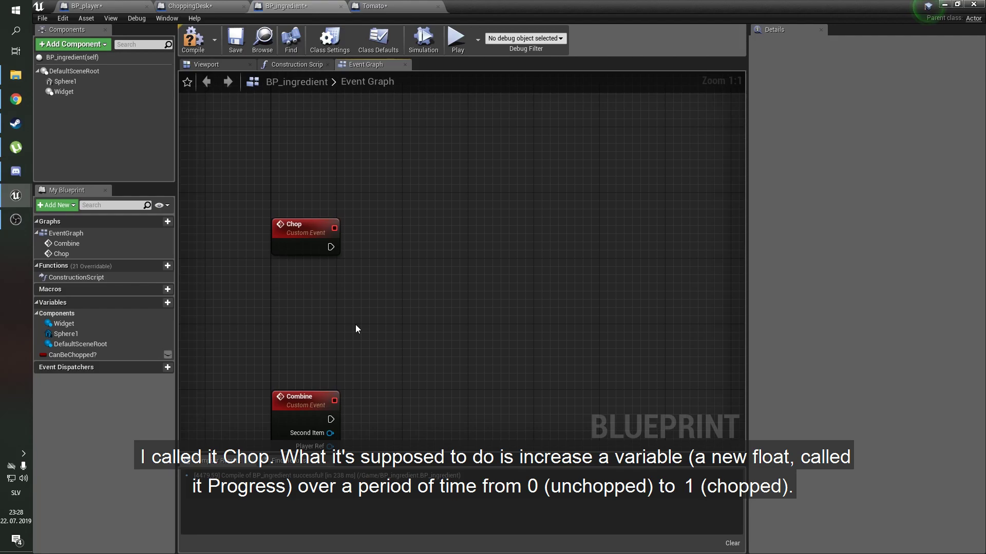
Add a new Float variable named Progress.
left_click(164, 303)
type("Progre")
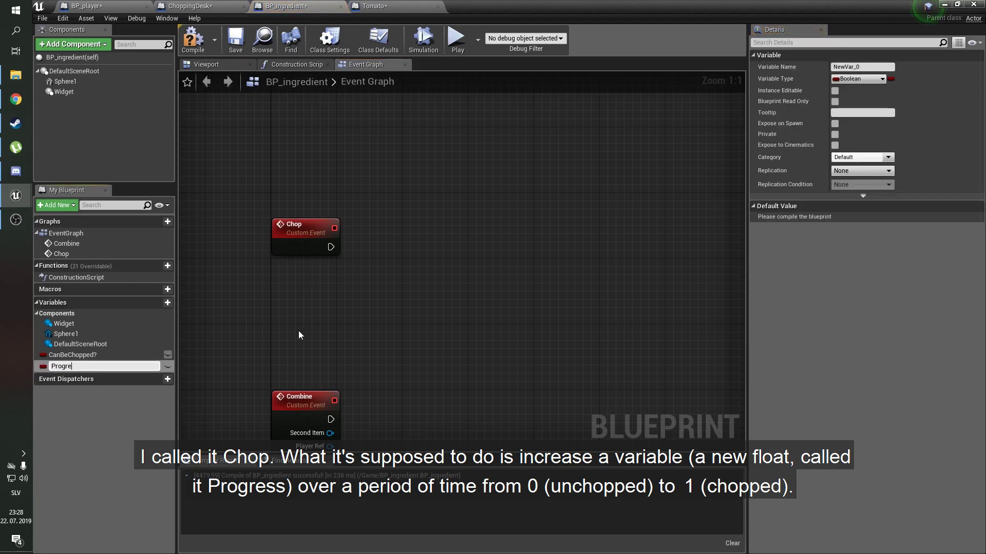
type("ss")
key("Return")
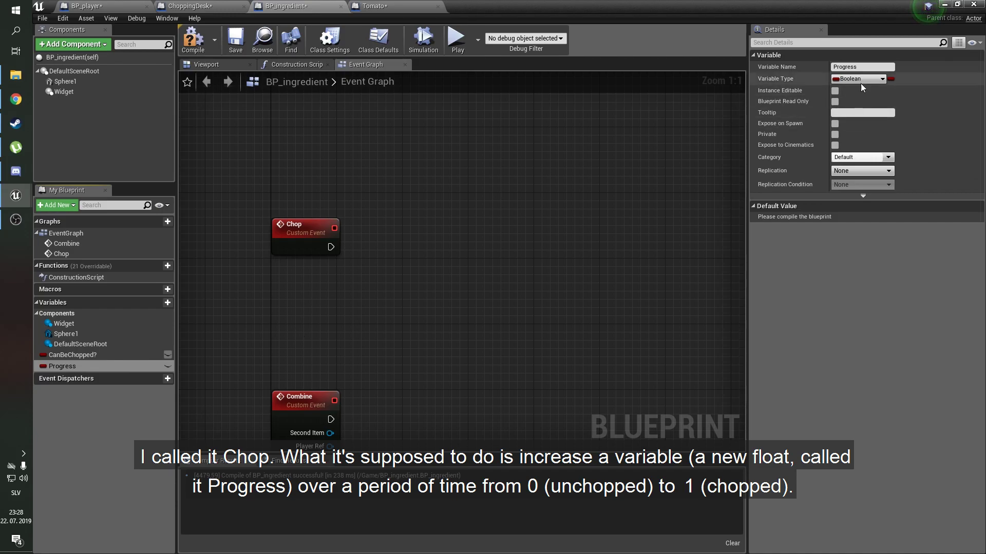
left_click(861, 80)
left_click(758, 144)
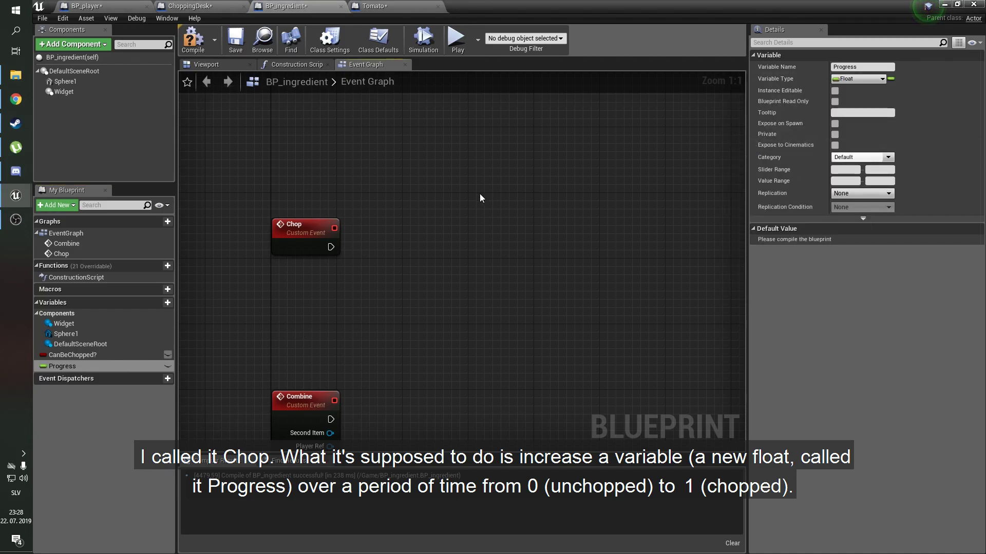
Place a Progress getter and wire it into a float + float Add node.
right_click_drag(425, 260, 420, 270)
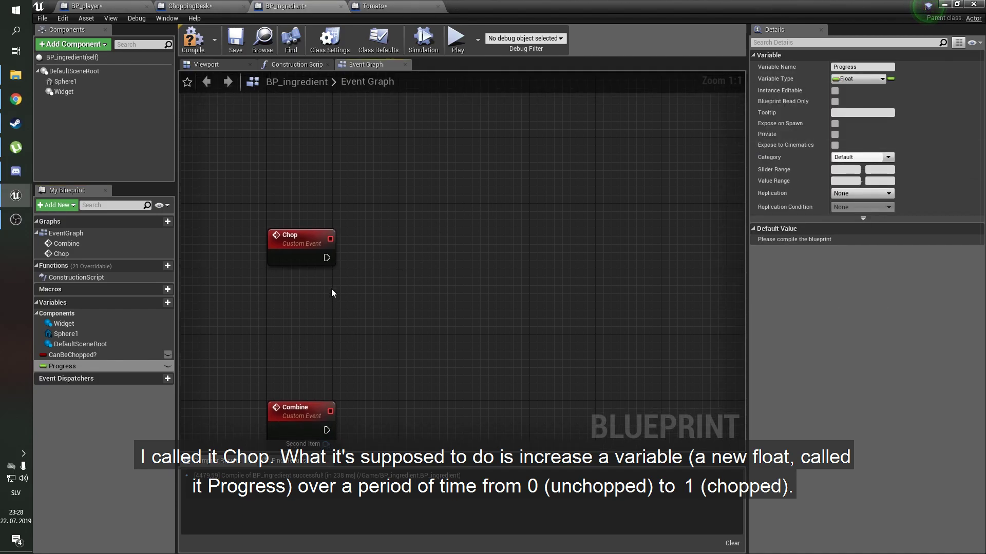
mouse_move(62, 366)
left_mouse_down("ctrl")
mouse_move(267, 315)
mouse_move(376, 307)
left_mouse_up("ctrl")
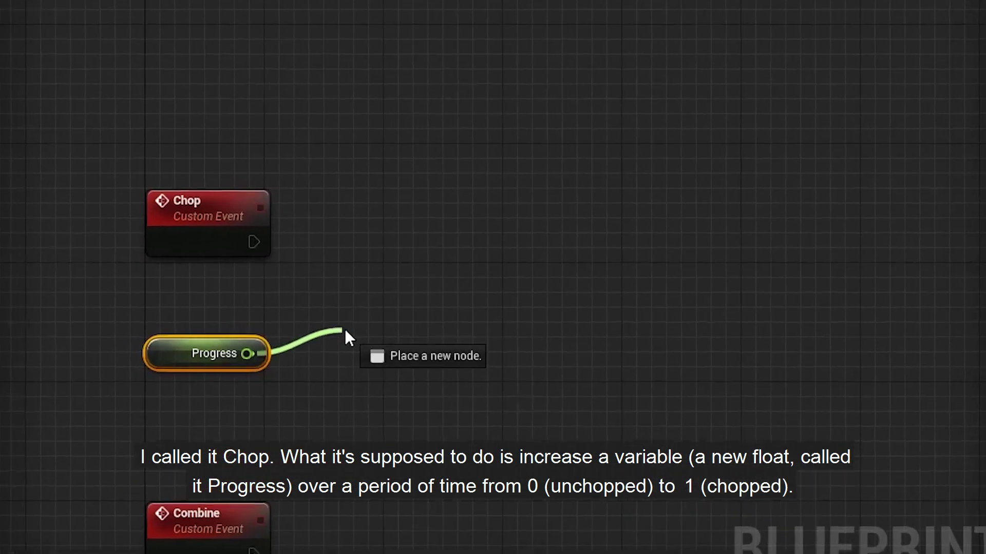
left_click_drag(345, 335, 343, 333)
type("+")
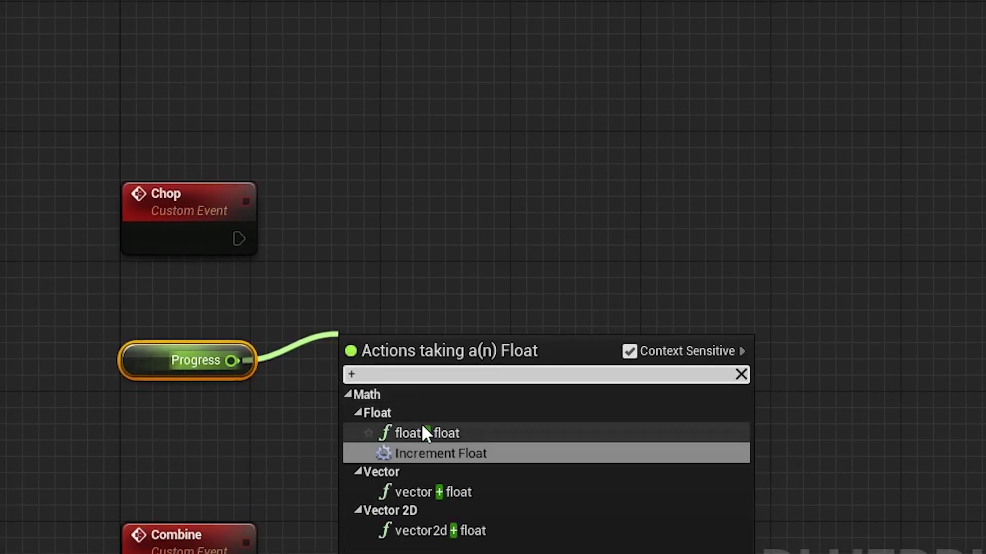
left_click(423, 433)
mouse_move(447, 324)
right_mouse_down()
mouse_move(452, 292)
mouse_move(480, 264)
right_mouse_up()
left_click_drag(479, 264, 589, 285)
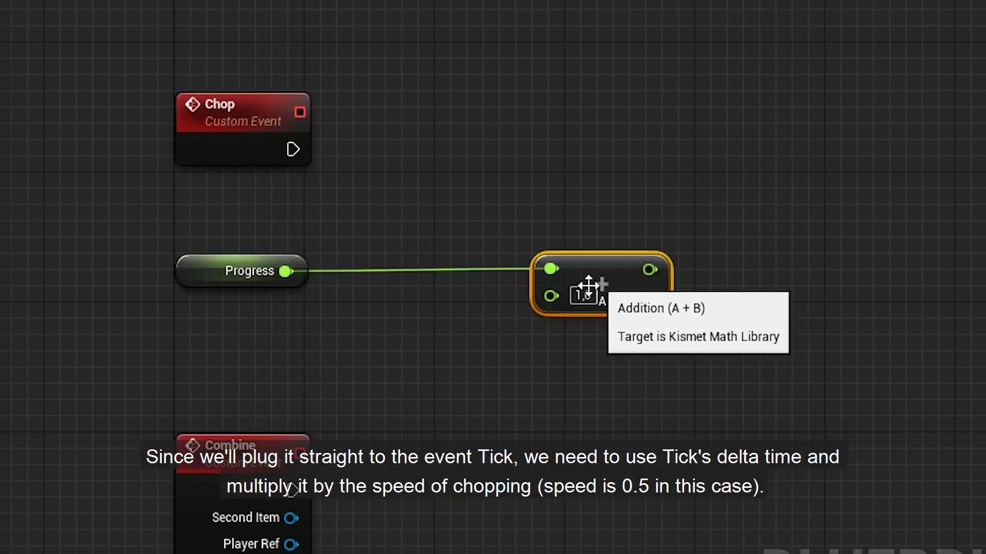
left_click(262, 152)
left_click(673, 264)
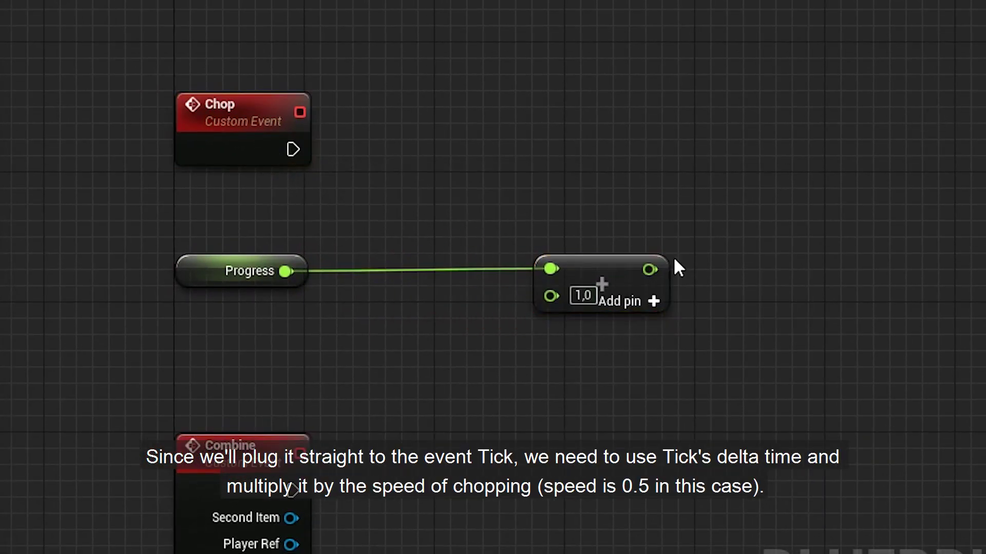
Add a float × float node with 0.5, fed by a new Chop float input, into Add.
right_click(269, 332)
type("*")
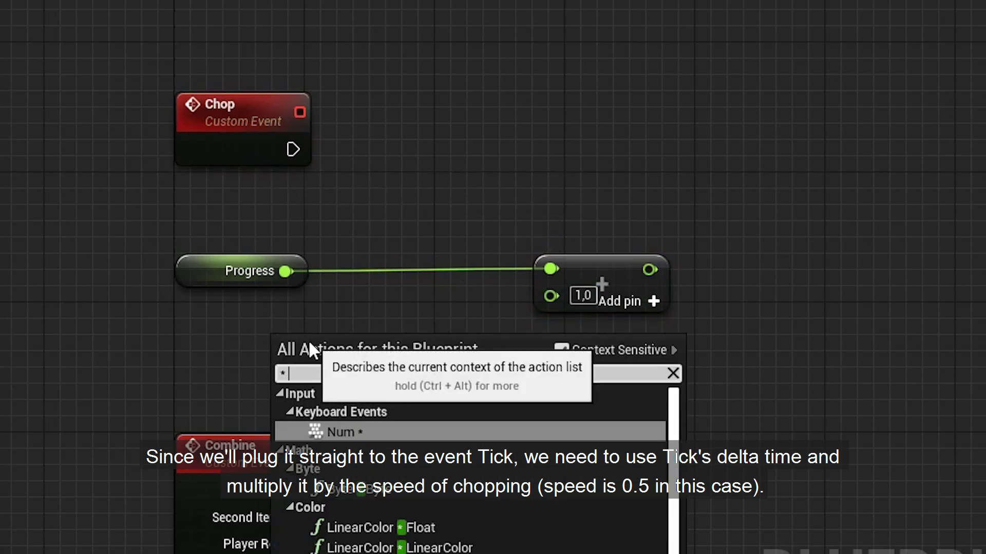
type("float")
key("Return")
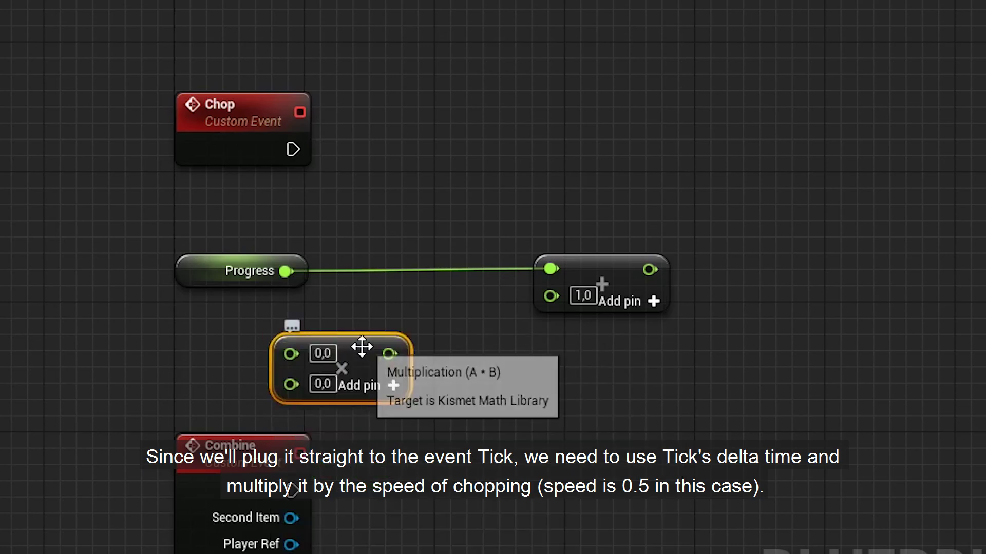
left_click_drag(368, 363, 551, 296)
left_click_drag(427, 315, 444, 316)
left_click(440, 226)
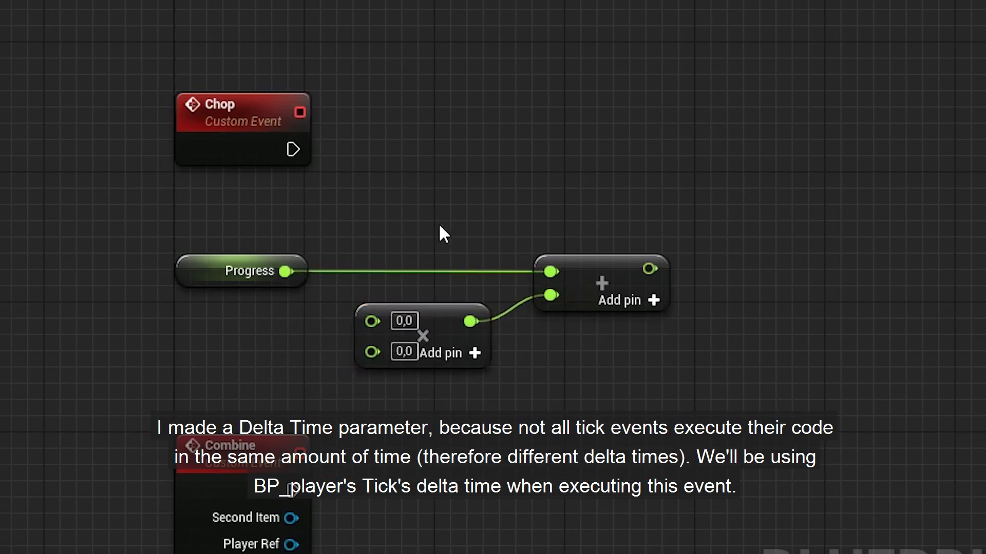
mouse_move(361, 316)
left_mouse_down()
mouse_move(341, 226)
mouse_move(361, 314)
mouse_move(252, 160)
left_mouse_up()
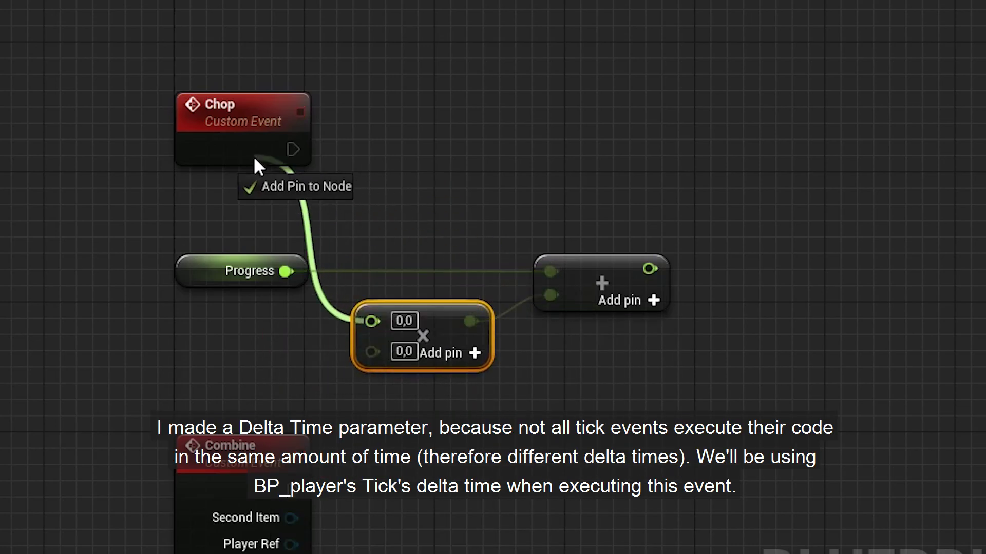
type("0.5")
key("Return")
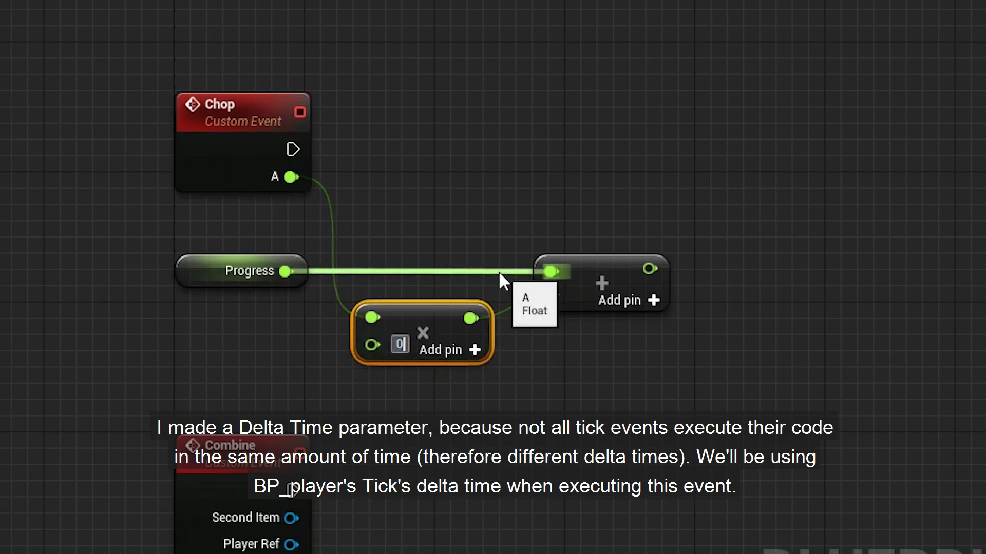
left_click(487, 220)
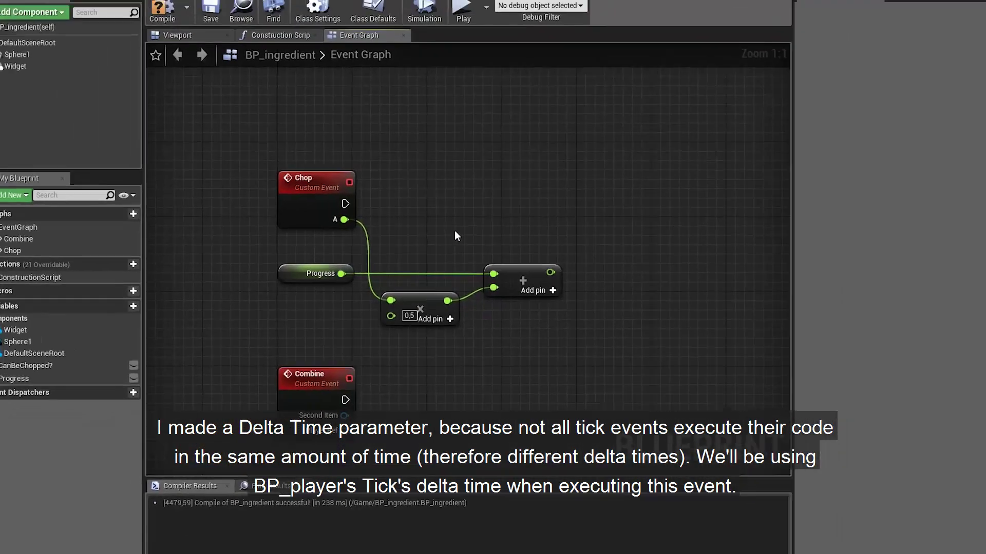
left_click(339, 210)
type("Delta T")
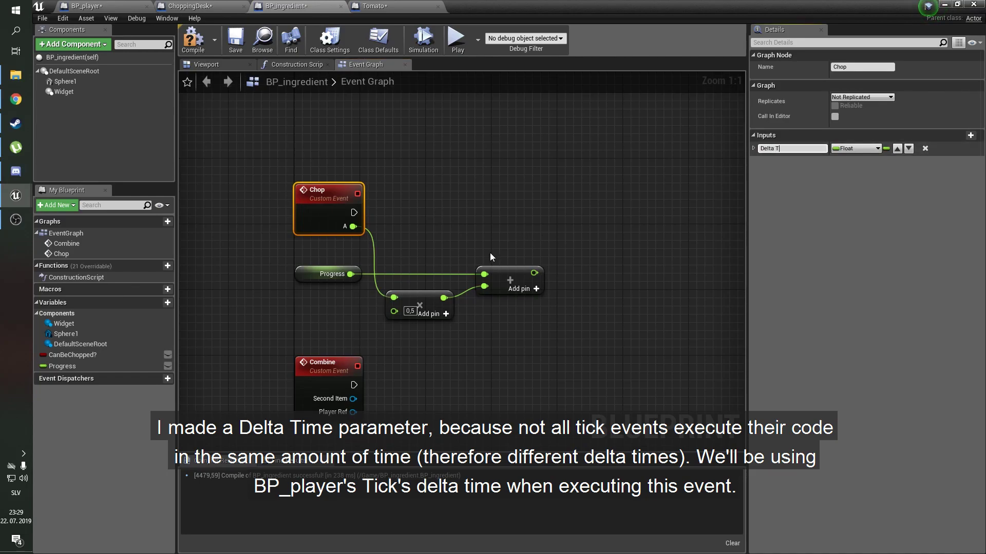
Name the Chop event's new float input Delta Time.
type("ime")
key("Return")
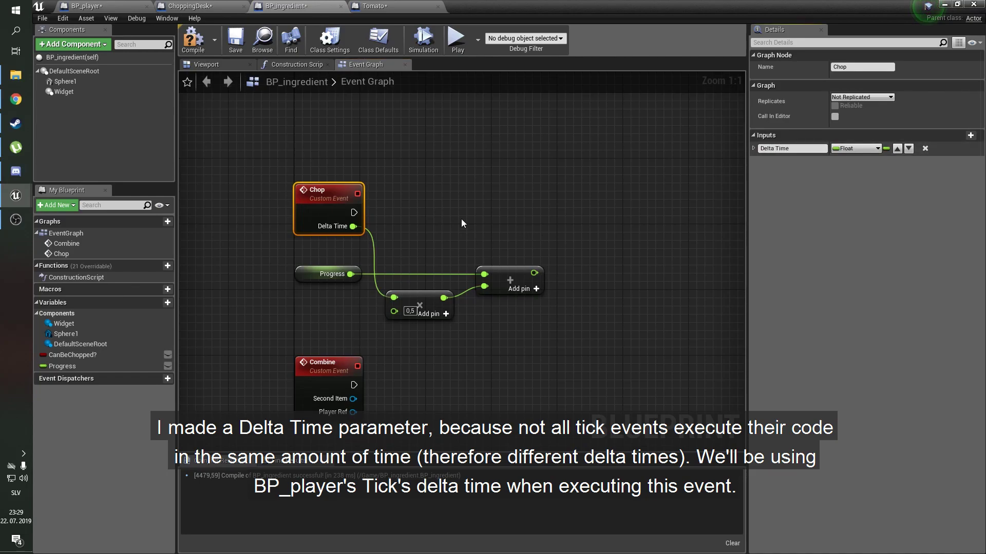
left_click(460, 219)
right_click_drag(480, 239, 451, 276)
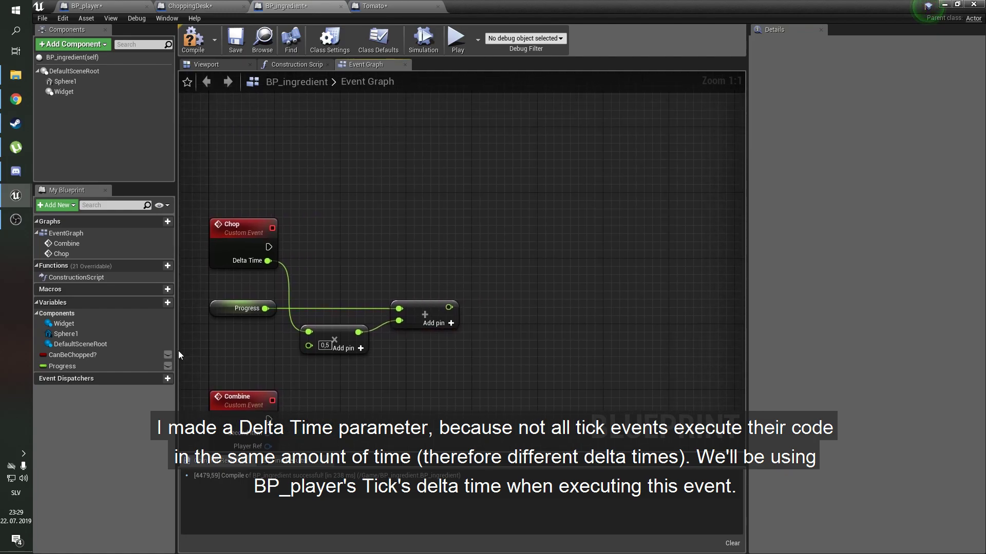
Add a Progress setter run after Chop and feed it the Add node's sum.
left_click_drag(143, 366, 141, 361)
left_click_drag(478, 231, 268, 247, "alt")
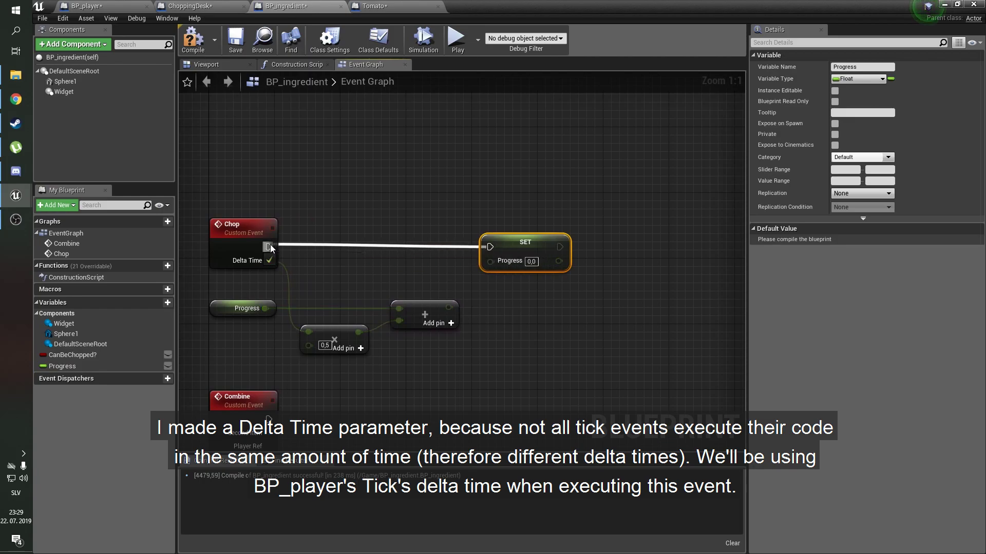
left_click_drag(490, 262, 449, 307)
left_click(491, 328)
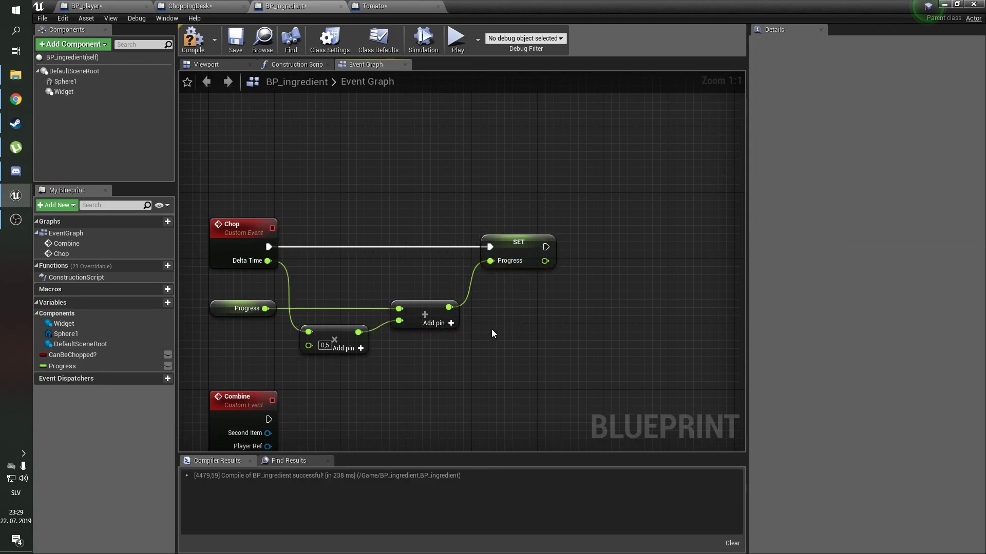
right_click_drag(491, 329, 524, 310)
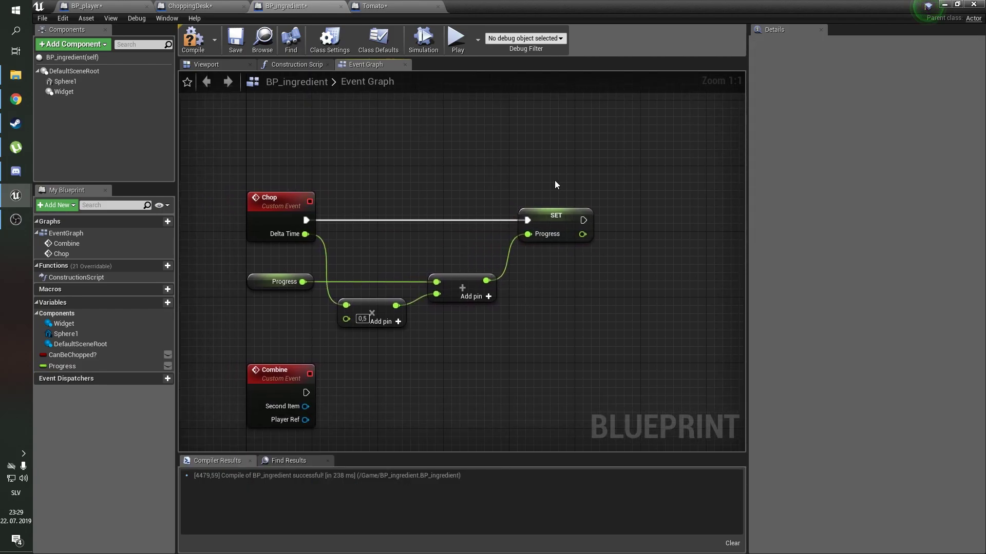
right_click_drag(554, 185, 408, 198)
left_click_drag(437, 233, 491, 232)
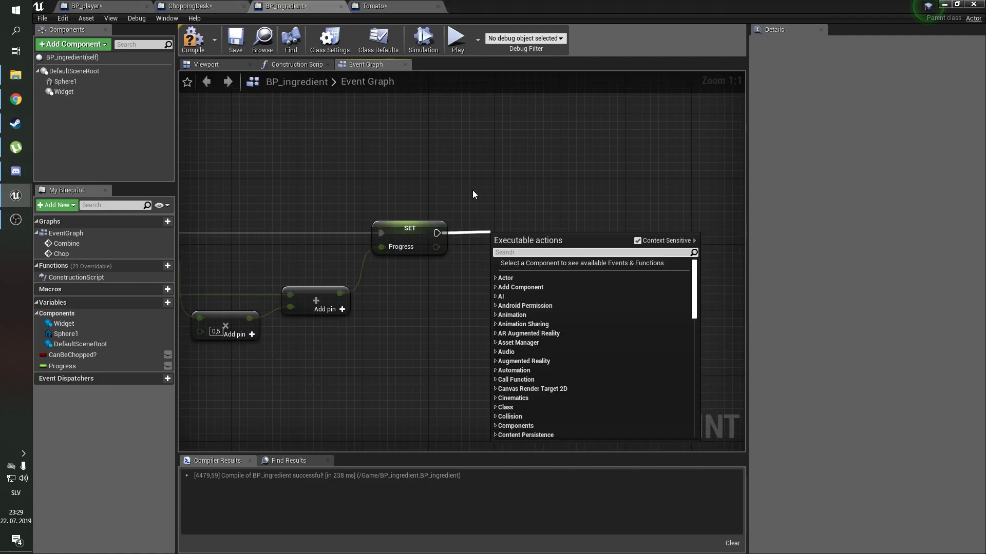
left_click(472, 194)
Rearrange the Progress setter, Add, Multiply and Progress getter nodes into a tidy row.
right_click_drag(455, 207, 588, 206)
left_click_drag(545, 229, 639, 229)
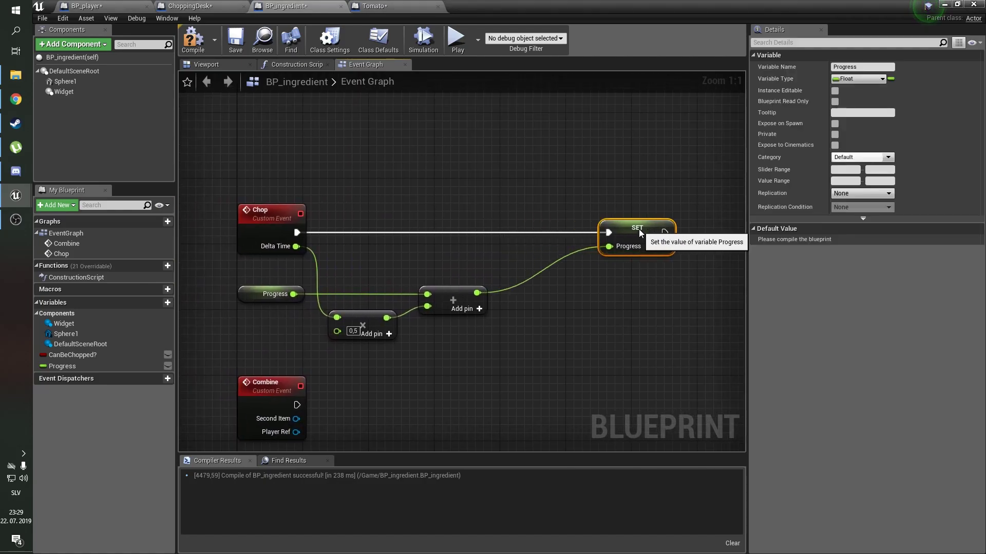
left_click(503, 234)
left_click_drag(451, 296, 542, 297)
left_click_drag(394, 321, 478, 321)
left_click_drag(248, 295, 430, 294)
Insert a Branch between Chop and the Progress setter, running the setter on True.
left_click(383, 215)
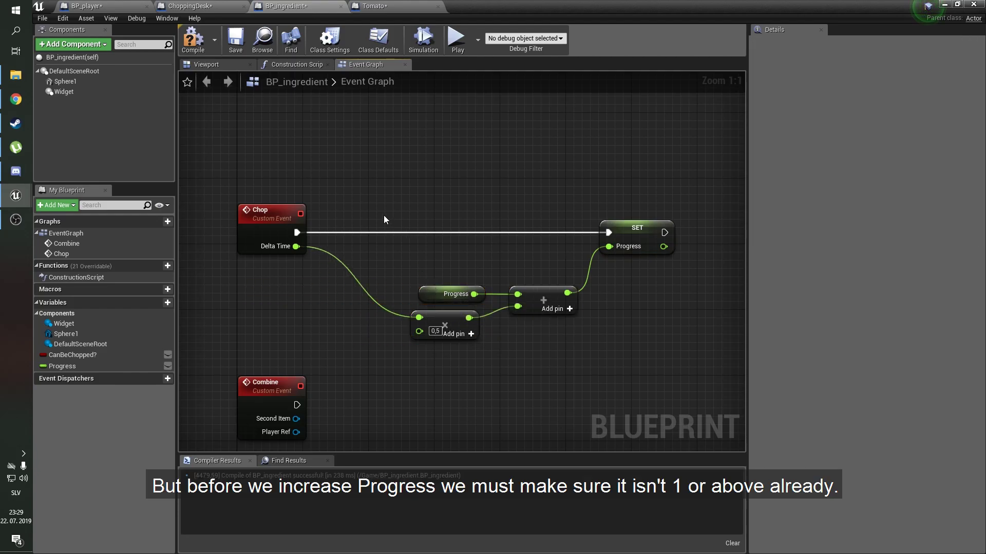
key("b")
left_click(385, 214)
left_click_drag(402, 232, 297, 232)
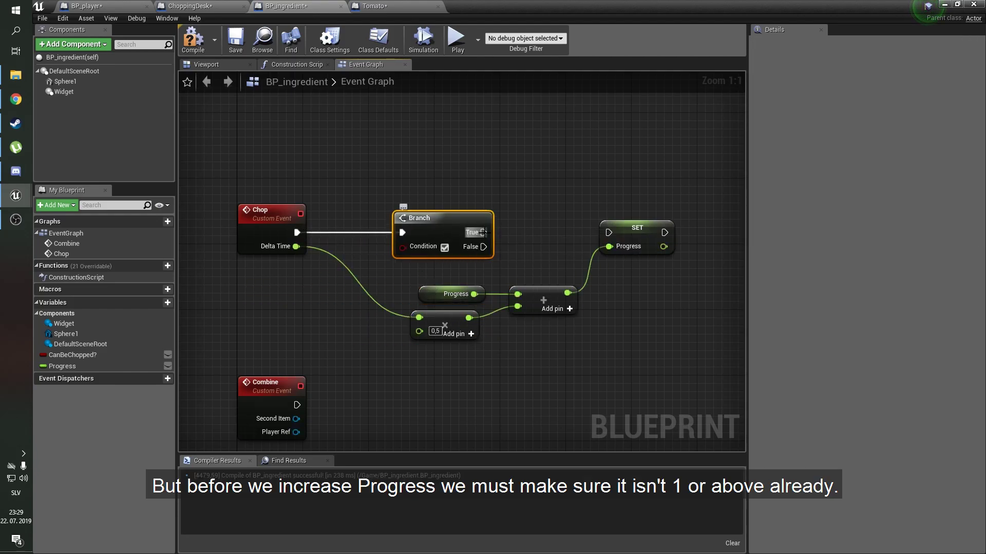
left_click_drag(483, 232, 608, 232)
left_click(564, 349)
right_click_drag(360, 349, 428, 342)
Feed a Progress < 1.0 float comparison into the Branch condition.
left_click(133, 365)
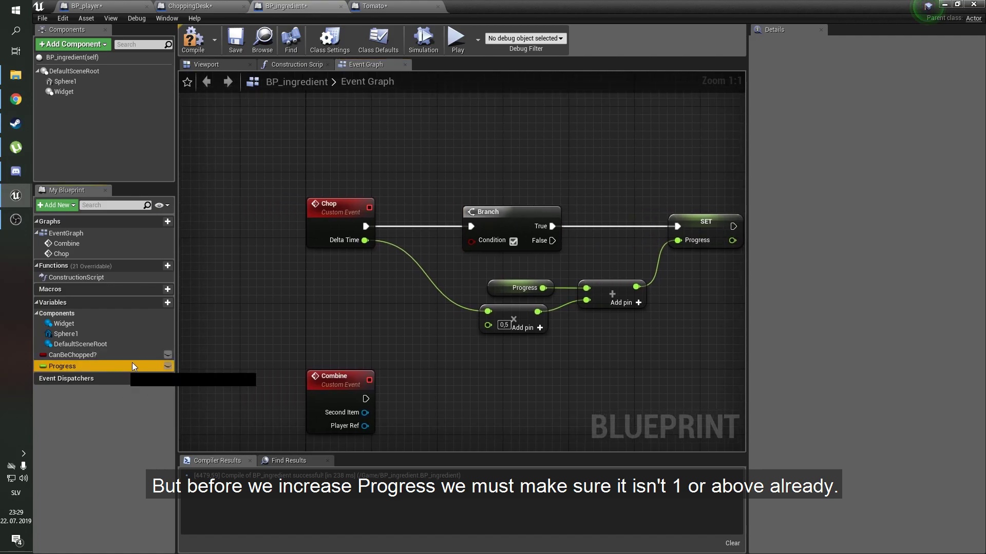
mouse_move(131, 363)
left_mouse_down("ctrl")
mouse_move(285, 276)
mouse_move(449, 322)
left_mouse_up("ctrl")
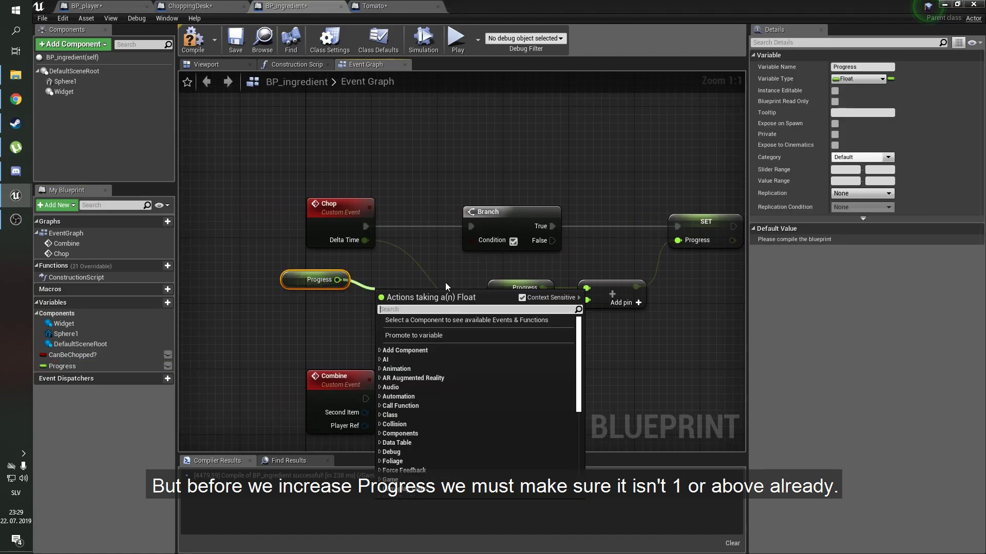
type("<")
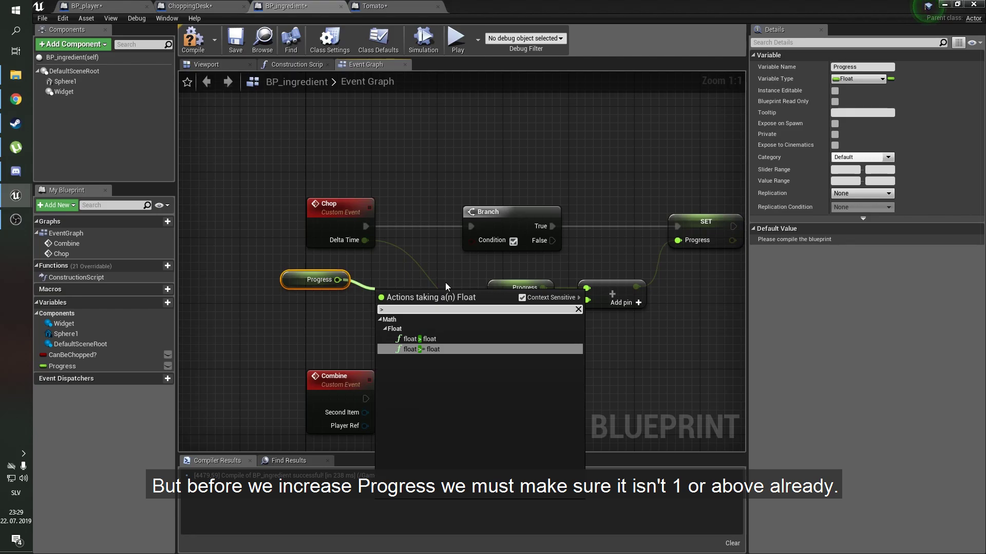
key("BackSpace")
type("<")
key("Up")
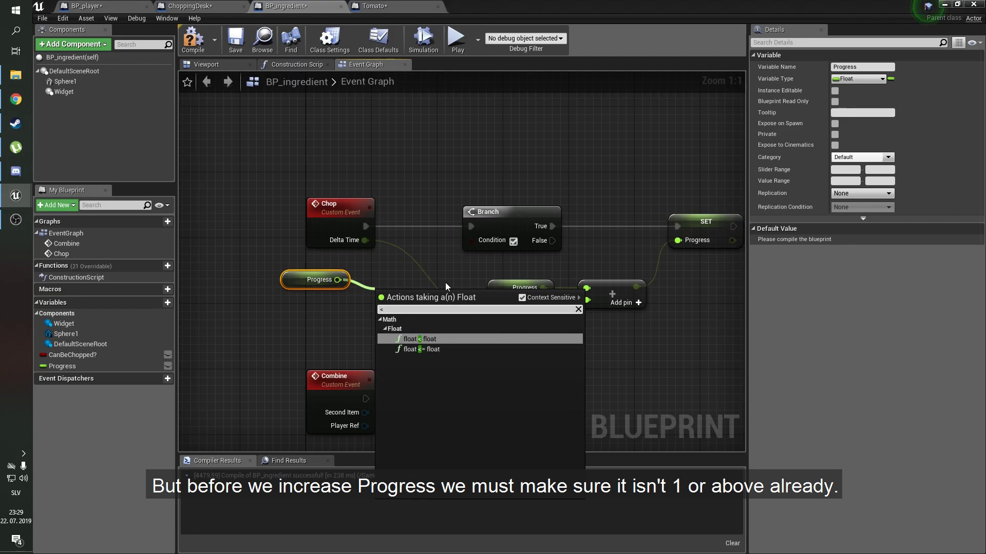
key("Return")
mouse_move(420, 286)
left_mouse_down()
mouse_move(476, 249)
mouse_move(472, 241)
left_mouse_up()
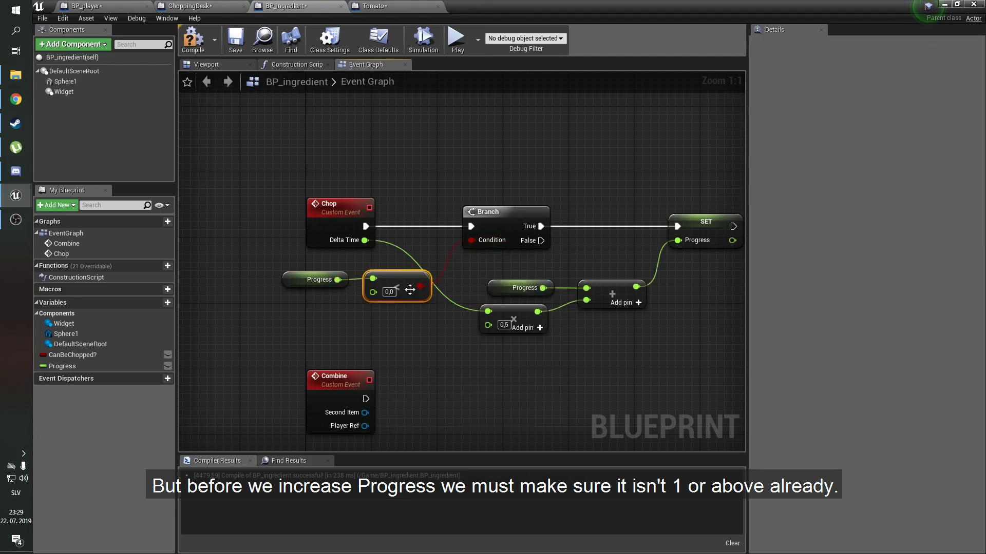
left_click(417, 336)
right_click_drag(486, 301, 387, 303)
mouse_move(653, 271)
right_mouse_down()
mouse_move(572, 264)
mouse_move(446, 297)
right_mouse_up()
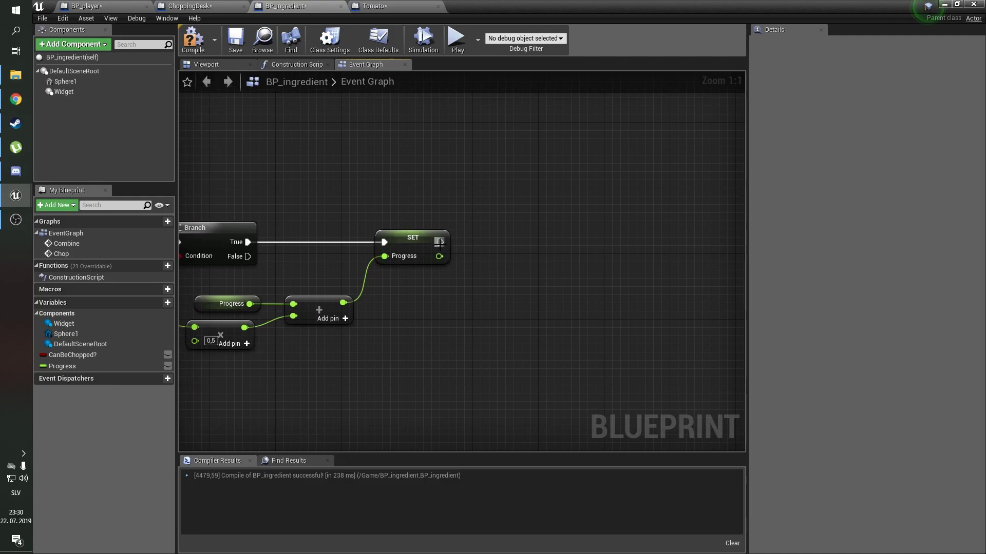
Add a Print String after the Progress setter, printing Progress with Duration 0.
left_click_drag(440, 241, 490, 246)
type("print string")
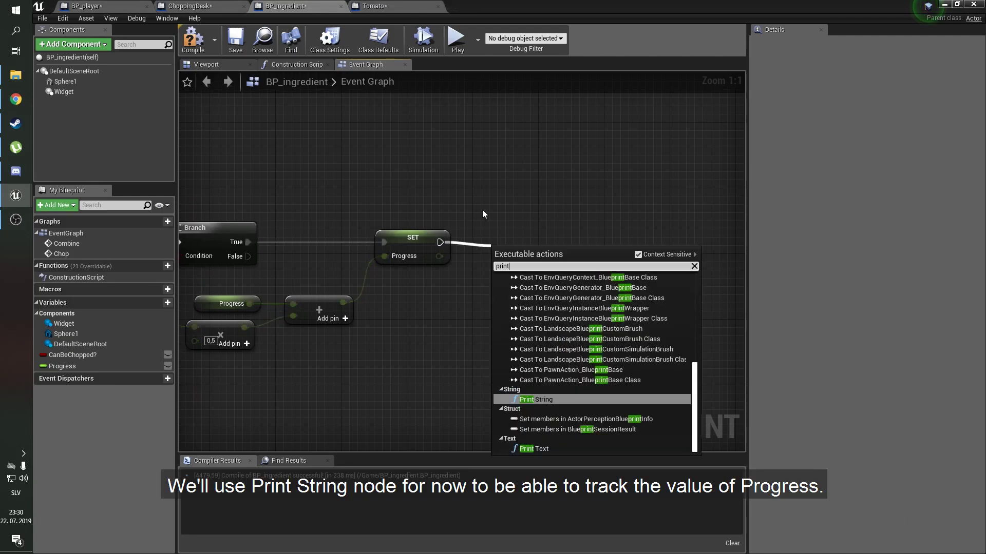
key("Return")
left_click_drag(520, 257, 536, 232)
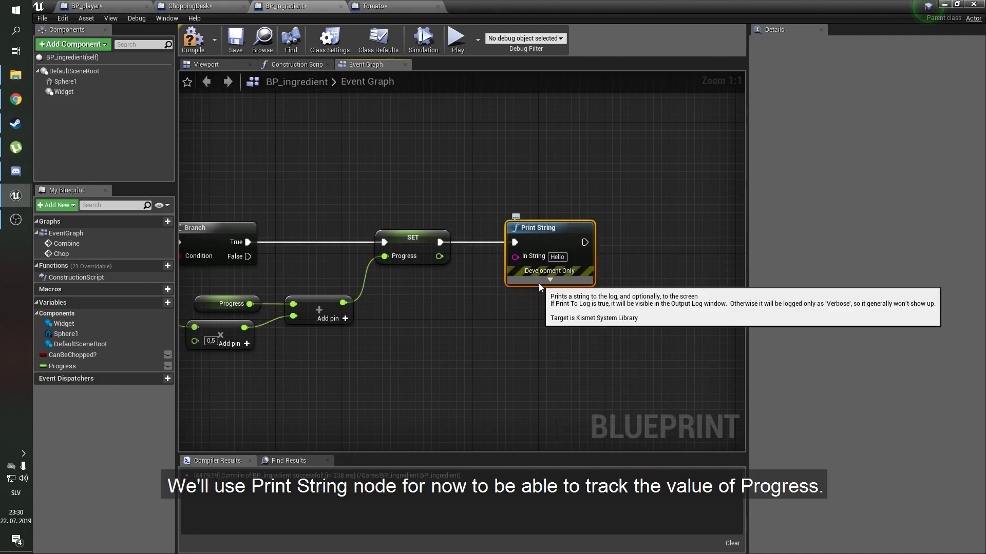
left_click(550, 280)
left_click(556, 320)
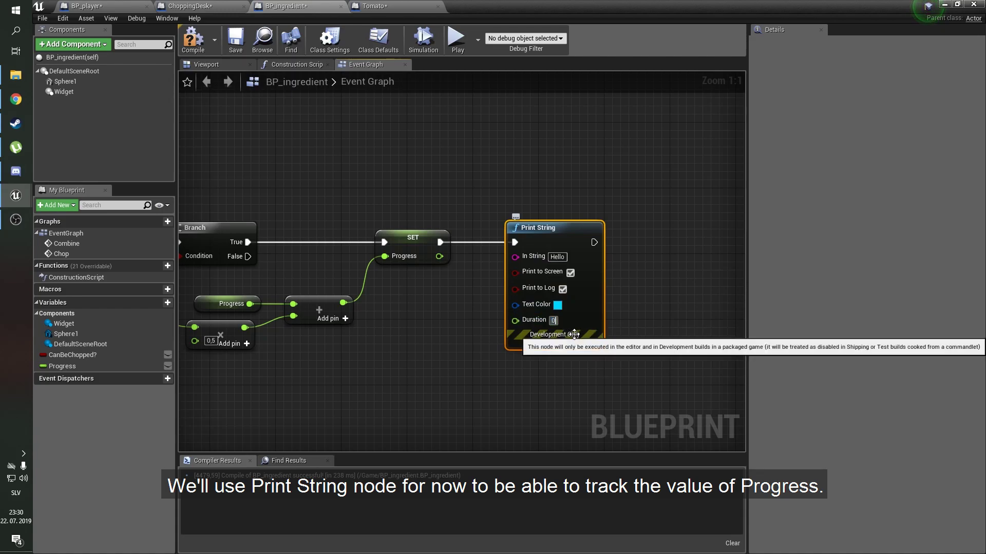
type(",0")
key("Return")
left_click_drag(515, 257, 439, 256)
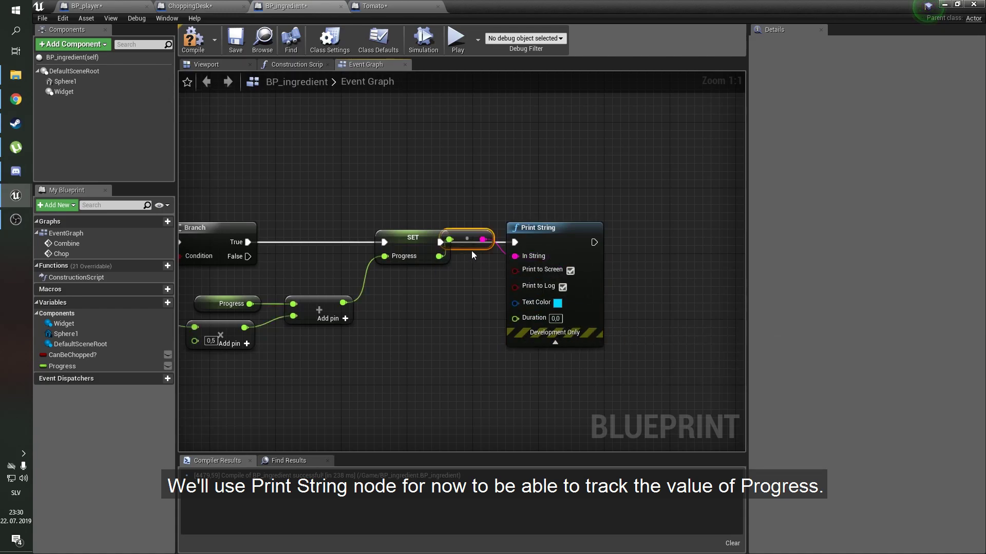
left_click(596, 342)
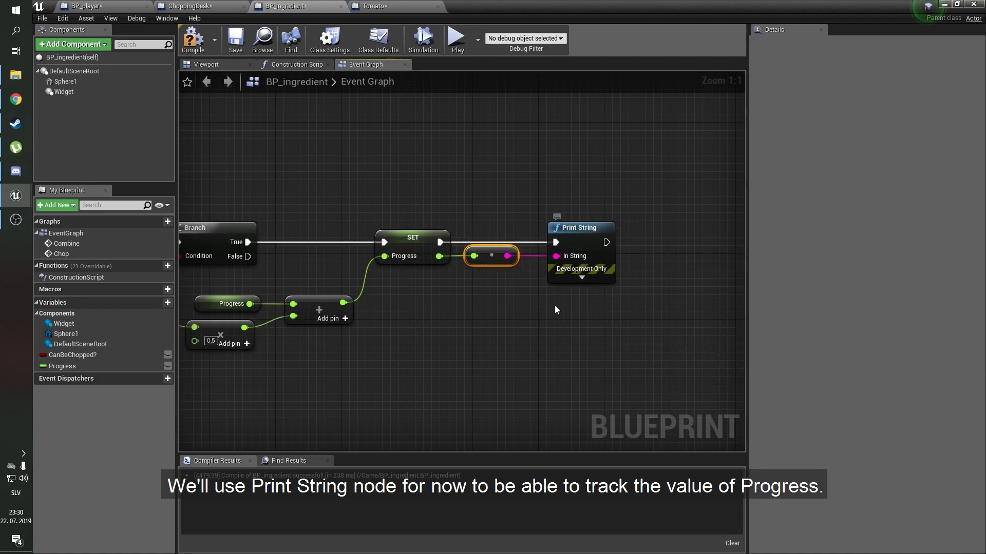
Compile BP_ingredient and bring the Chop event back into view.
left_click(193, 38)
scroll(445, 165, "down", 1)
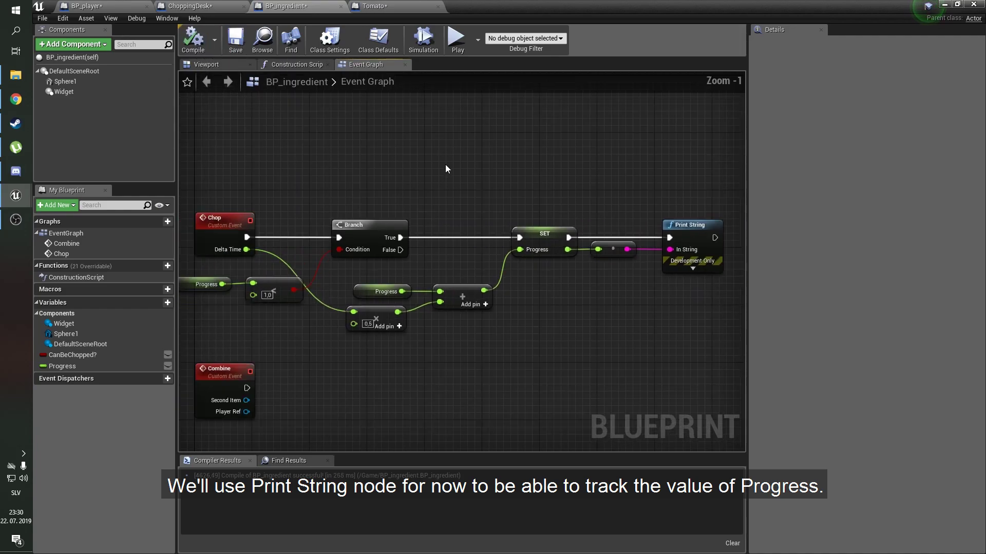
right_click_drag(433, 176, 448, 185)
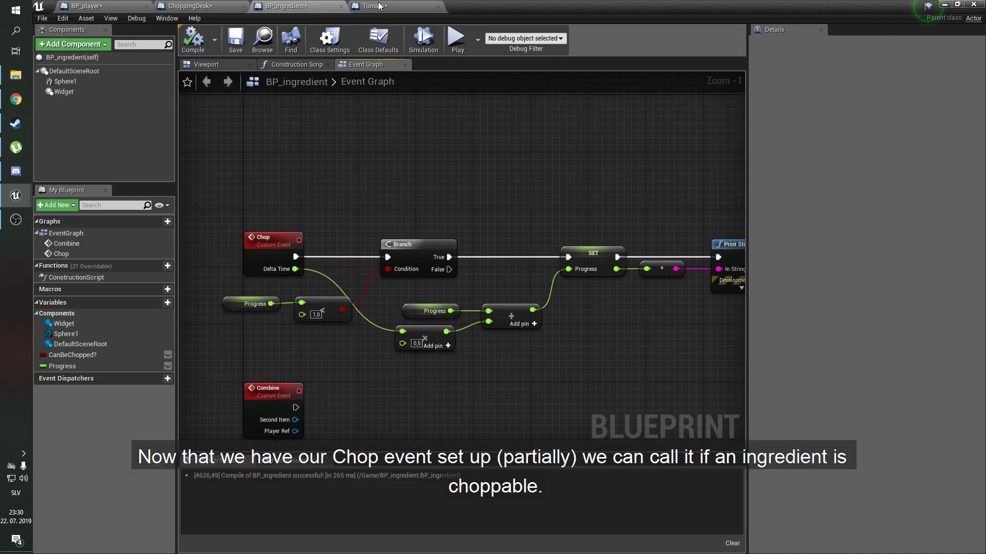
left_click(339, 10)
In BP_player, call Chop on As BP Ingredient from the Branch's True output.
left_click(190, 6)
left_click(110, 5)
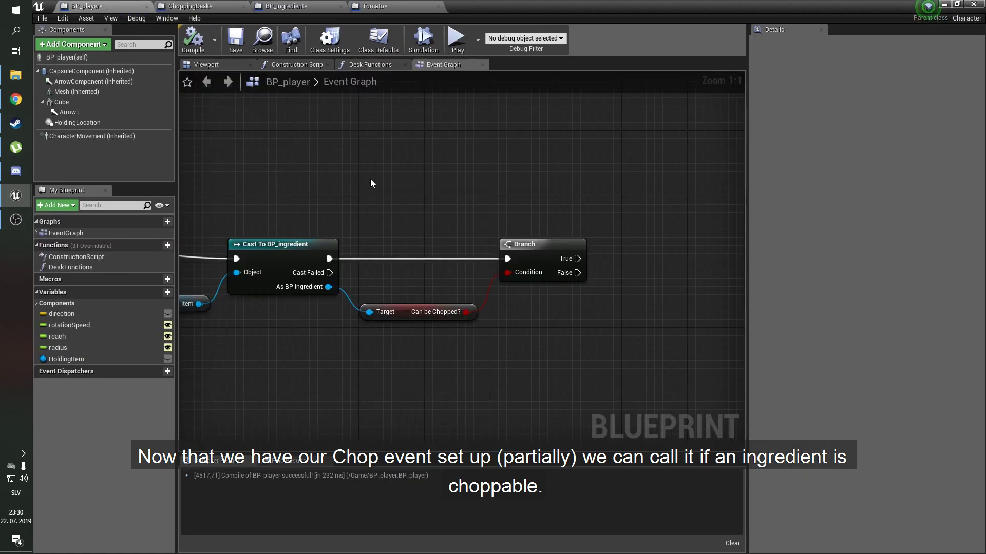
scroll(513, 189, "down", 2)
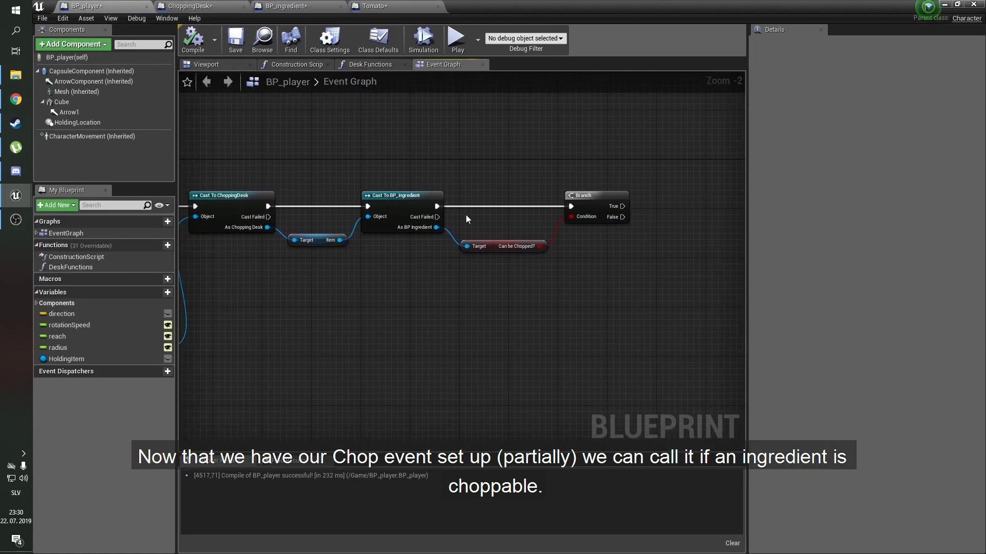
scroll(552, 171, "up", 2)
right_click_drag(604, 158, 454, 180)
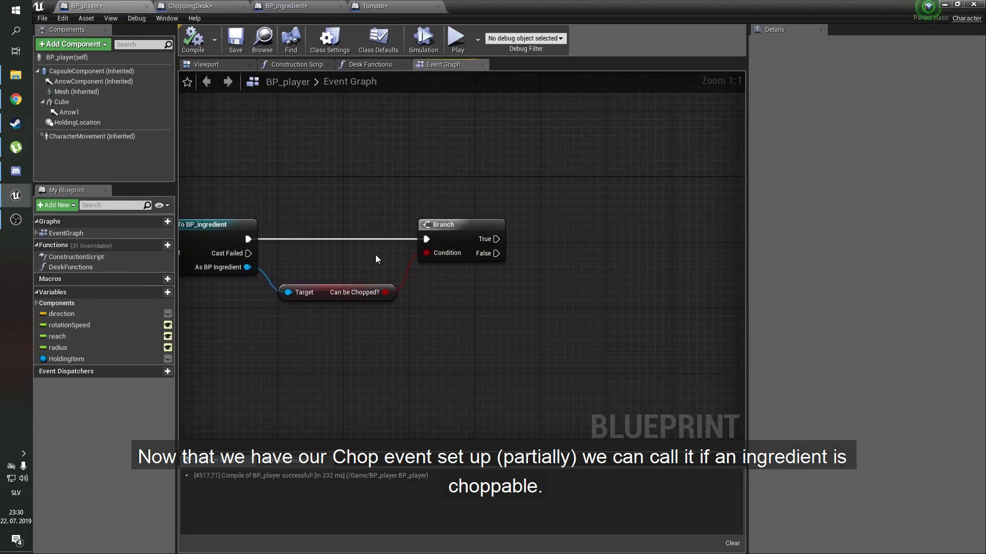
left_click_drag(248, 268, 524, 270)
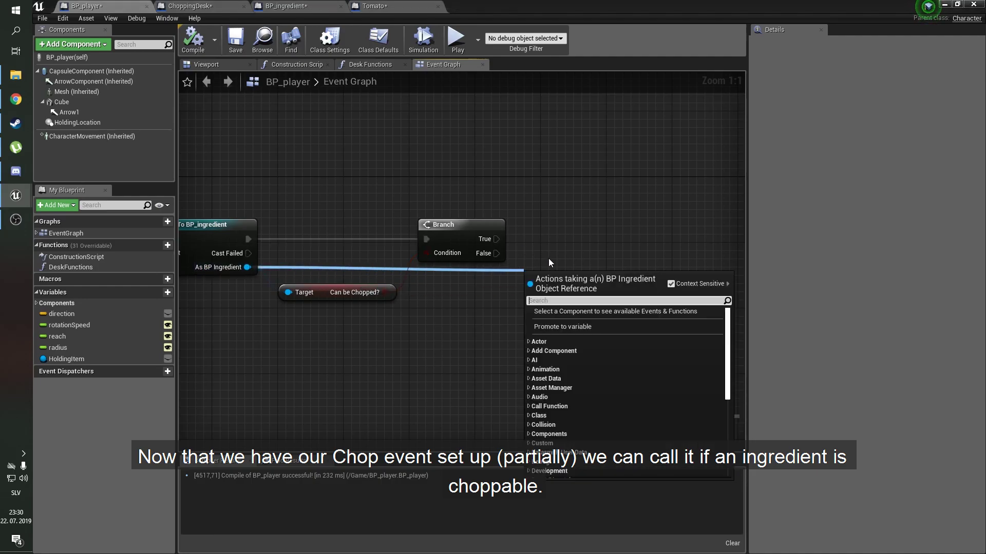
type("chop")
key("Return")
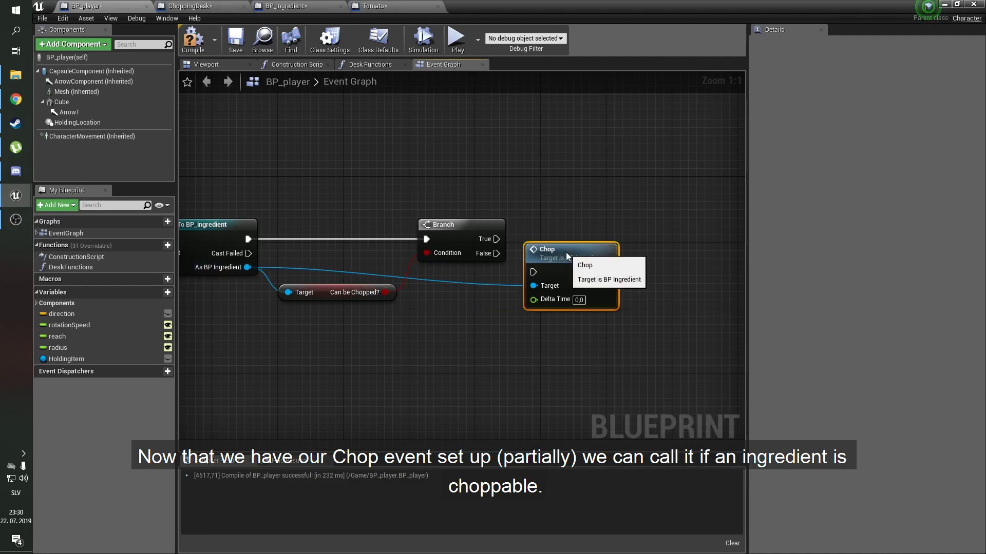
left_click_drag(573, 239, 573, 247)
left_click_drag(497, 240, 542, 255)
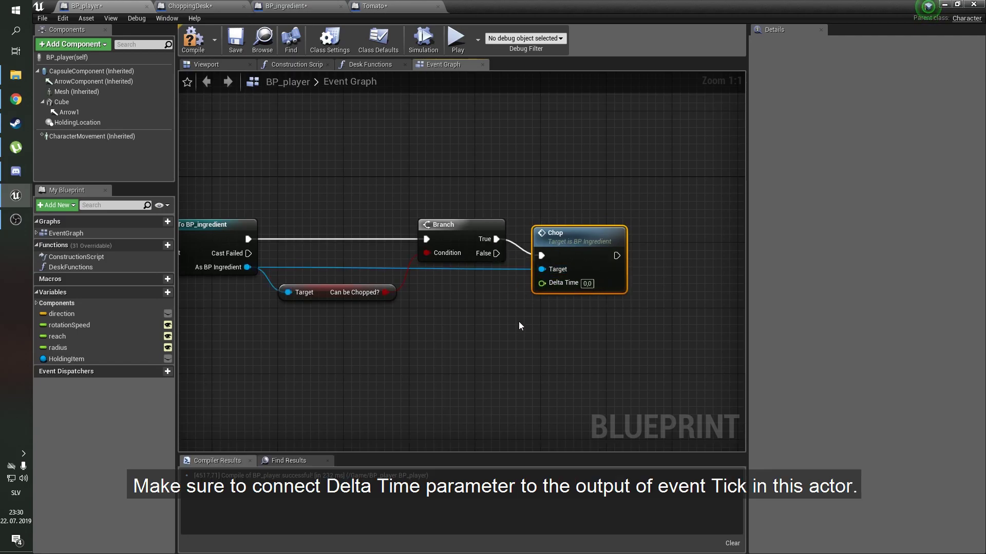
scroll(522, 325, "down", 5)
Wire Event Tick's Delta Seconds into the Chop call's Delta Time input.
left_click_drag(388, 213, 432, 327)
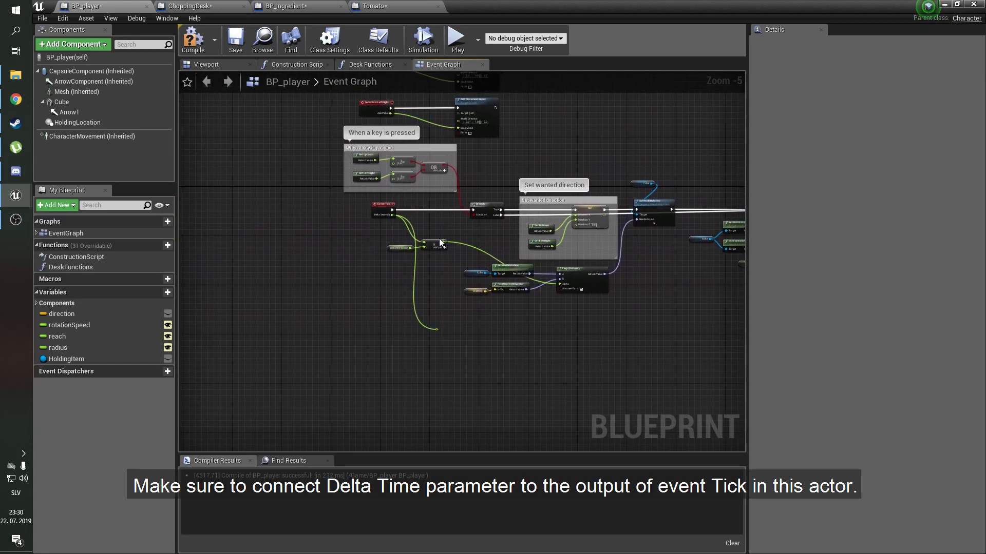
scroll(406, 299, "up", 5)
right_click_drag(458, 212, 339, 214)
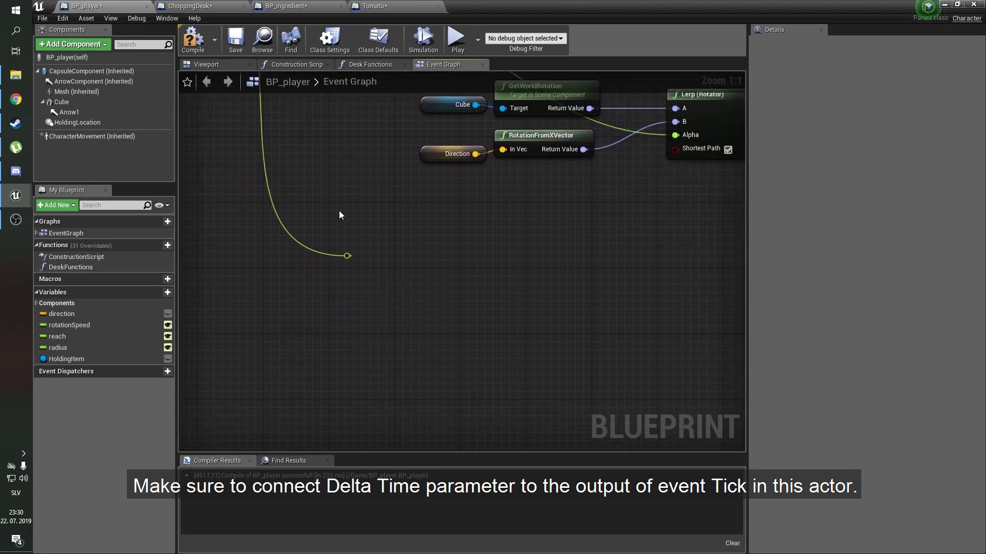
left_click_drag(347, 256, 721, 50)
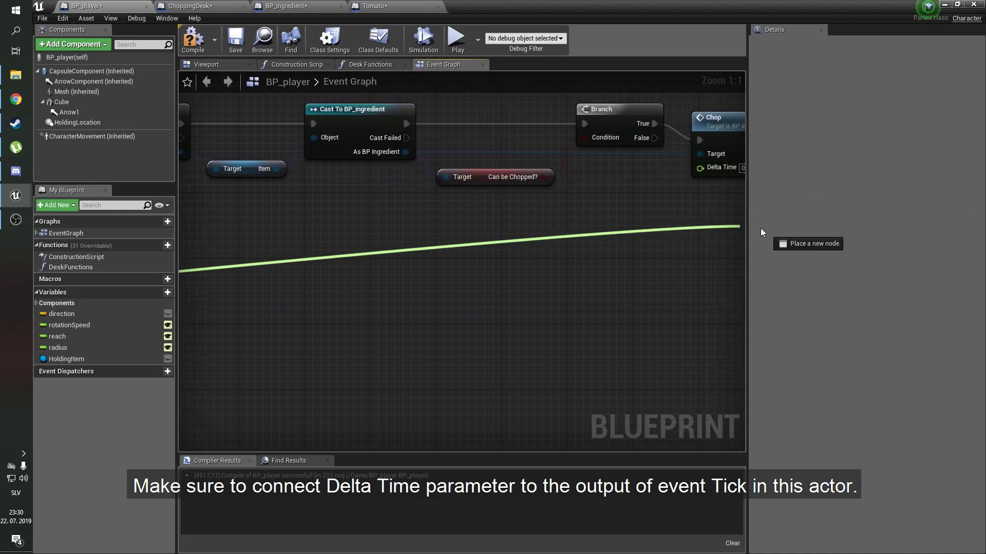
mouse_move(721, 49)
left_mouse_down()
mouse_move(626, 177)
mouse_move(609, 168)
left_mouse_up()
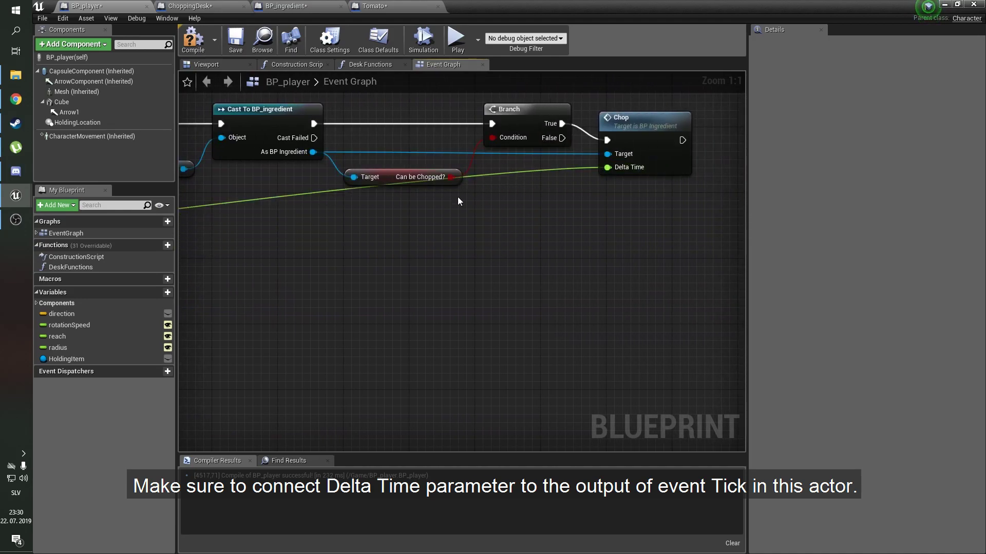
Route the Delta Time wire through a reroute point, then compile BP_player.
double_click(285, 198)
left_click_drag(286, 198, 264, 346)
scroll(389, 292, "down", 4)
right_click_drag(389, 291, 518, 187)
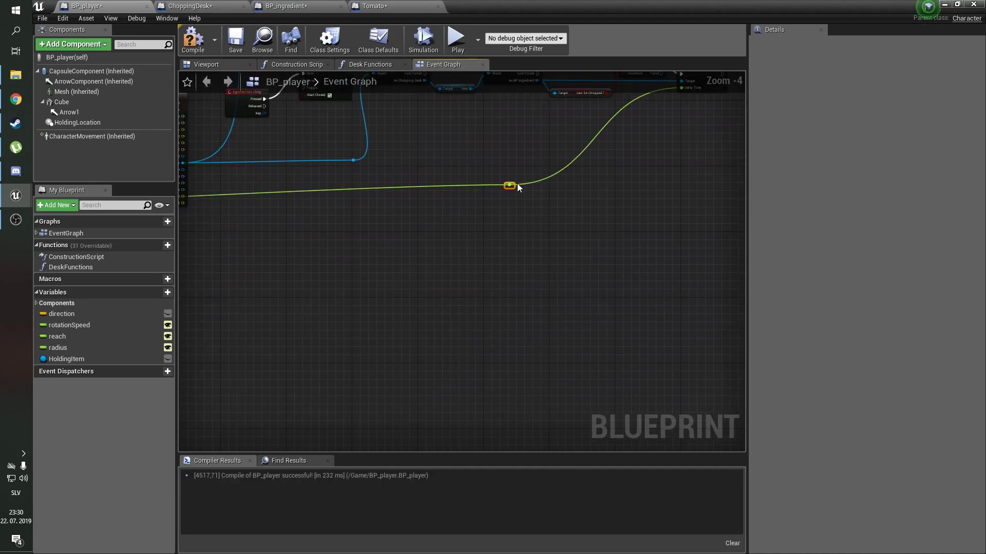
left_click_drag(513, 191, 506, 211)
right_click_drag(506, 210, 478, 218)
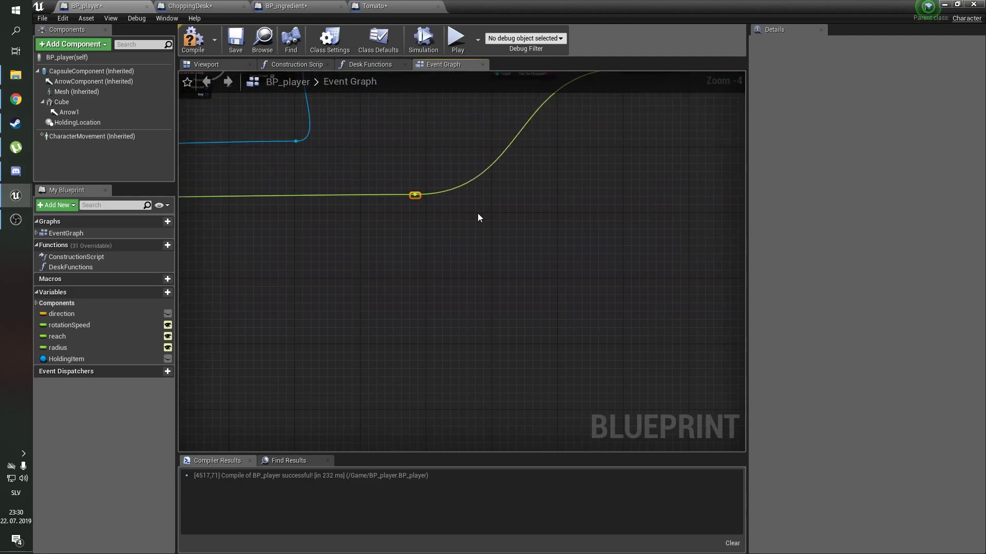
scroll(436, 187, "up", 4)
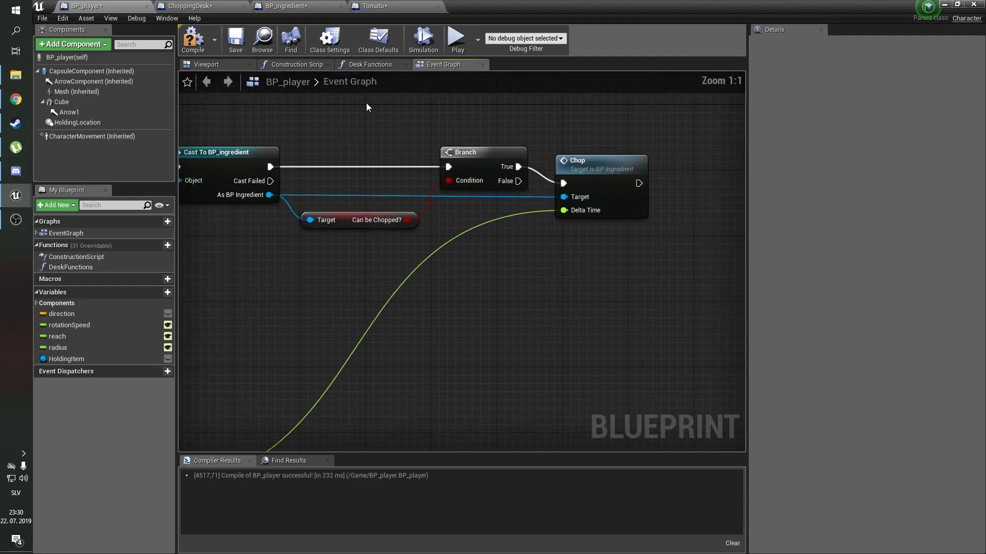
left_click(202, 50)
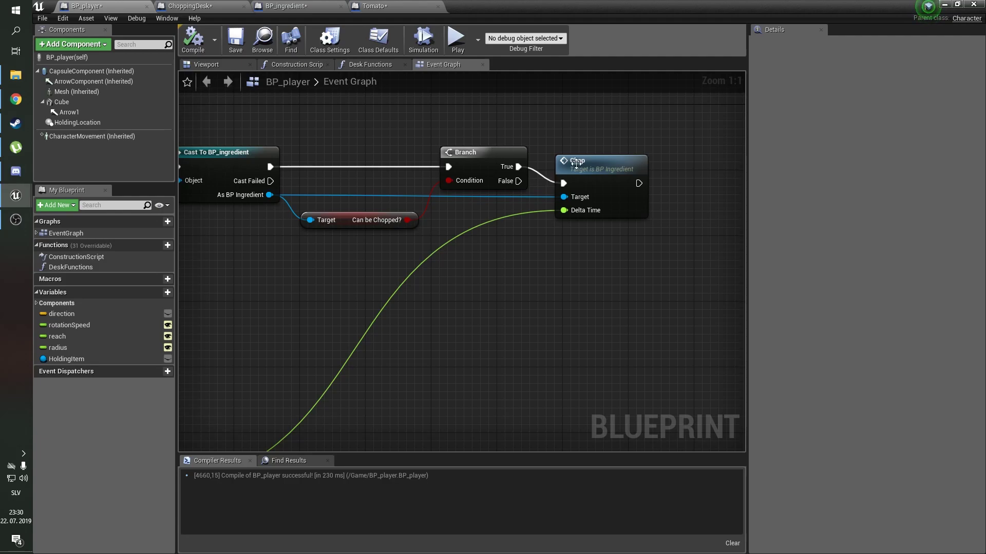
Start a full-screen Play-In-Editor test of the level.
left_click(944, 7)
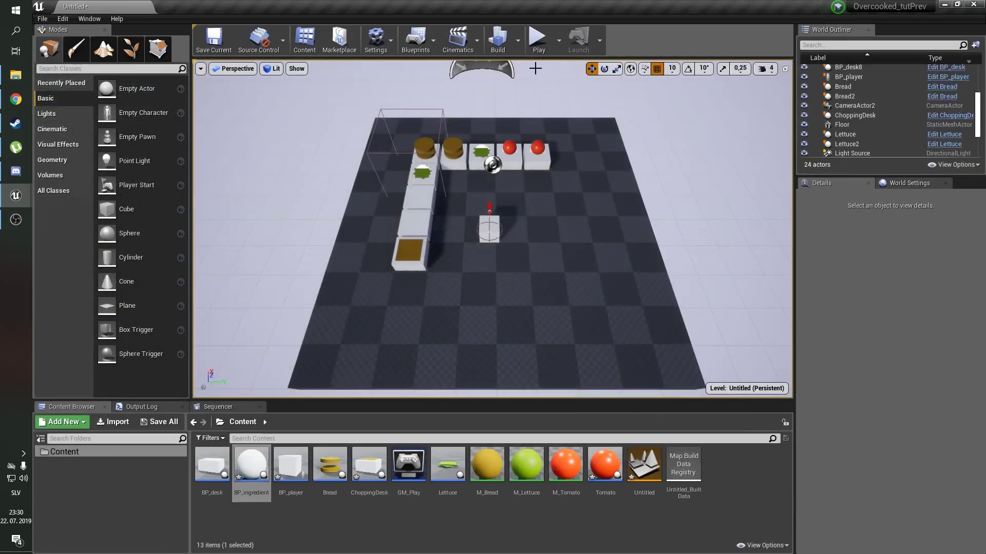
left_click(538, 39)
left_click(574, 185)
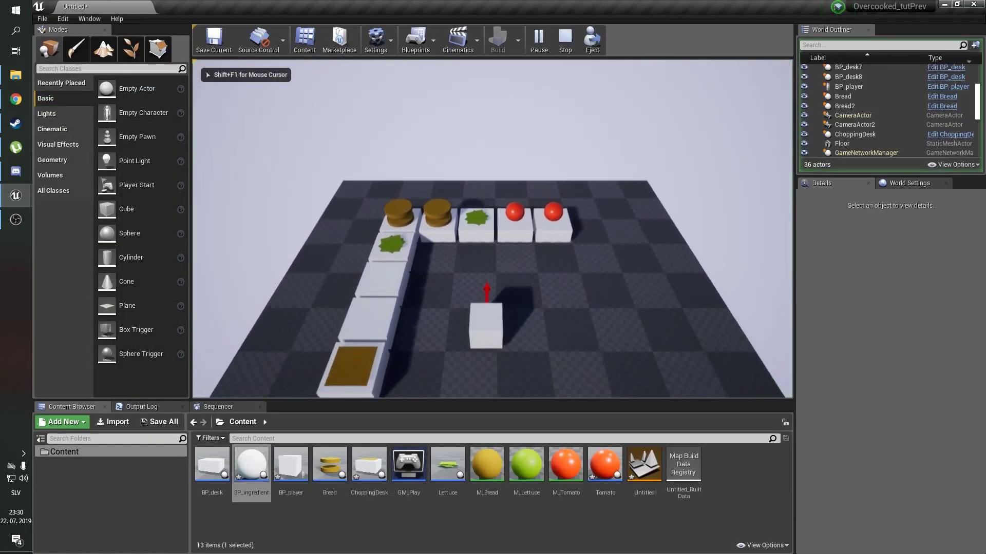
key("shift+F1")
key("F11")
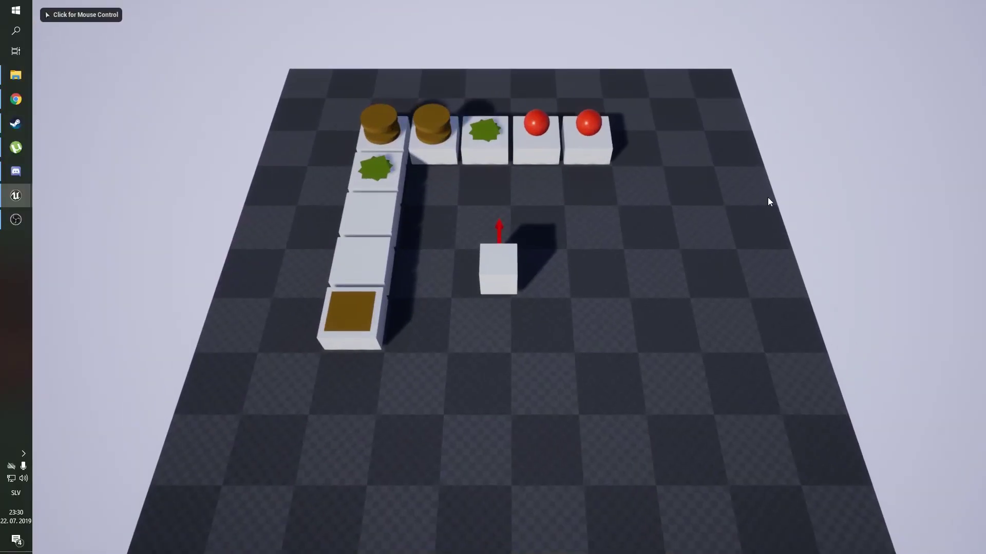
Carry a tomato to the cutting board, chop it, and set it on the counter above.
key("w")
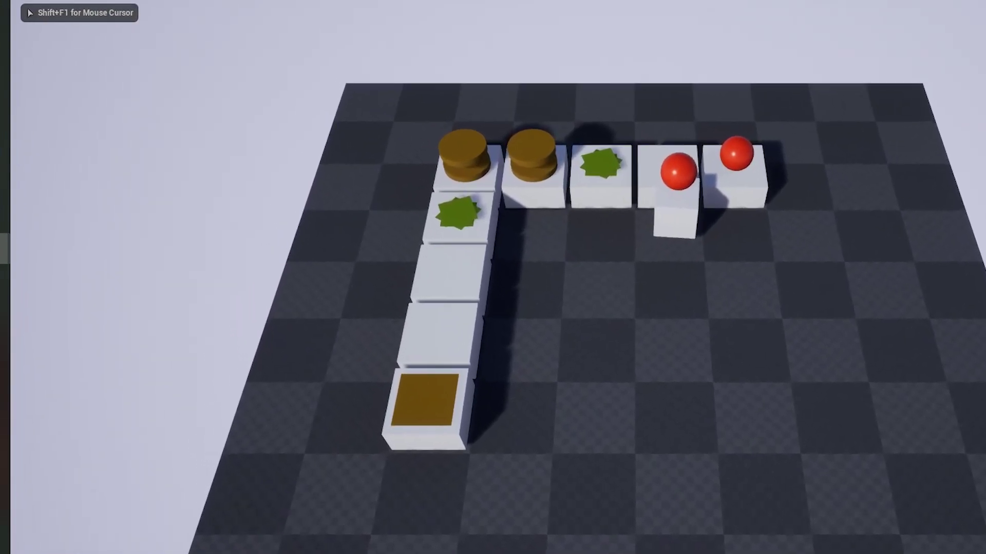
key("e")
key("s")
key("a")
key("a")
key("e")
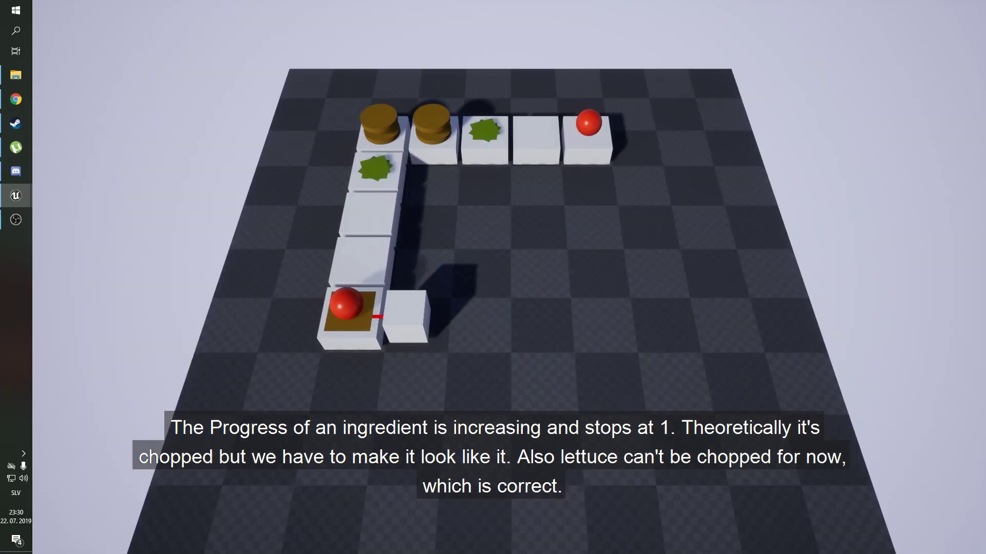
key("e")
key("w")
key("e")
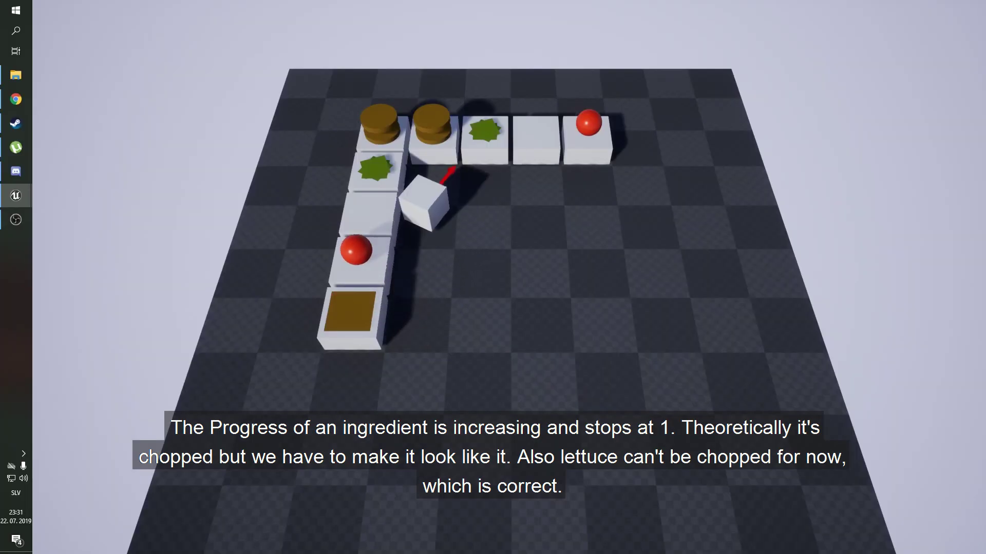
Chop the lettuce on the board, move it to an empty counter, and stop the test.
key("w")
key("e")
key("s")
key("s")
key("a")
key("e")
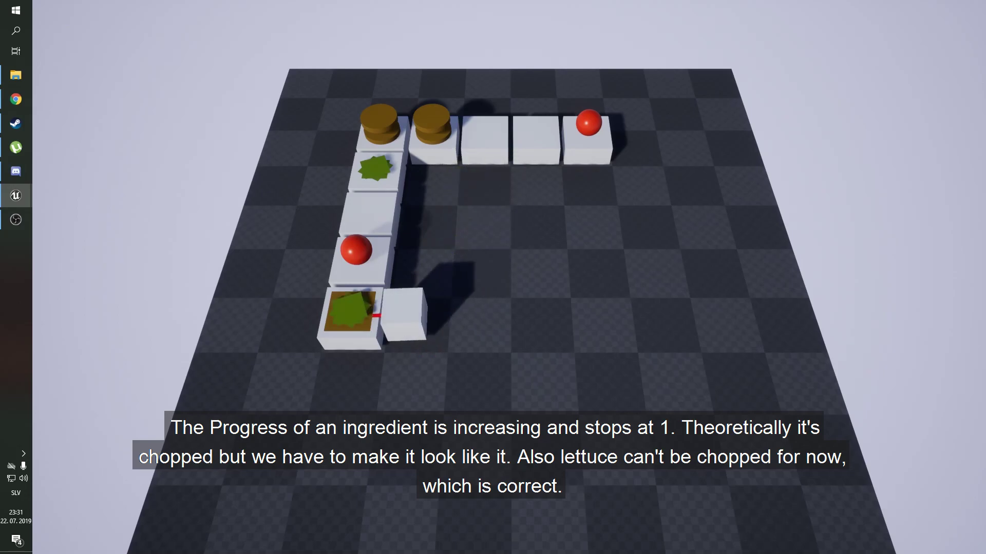
key("e")
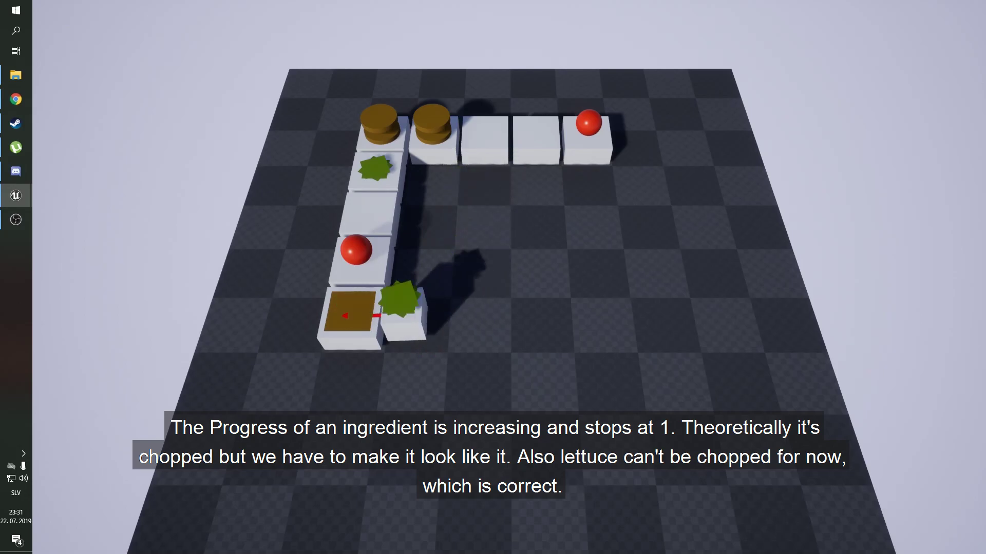
key("w")
key("e")
key("d")
key("F11")
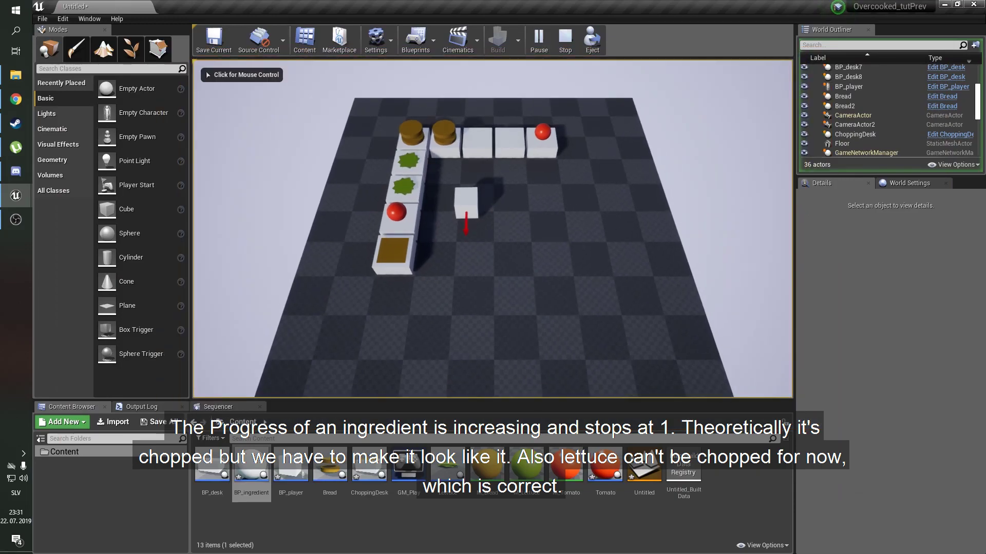
key("Escape")
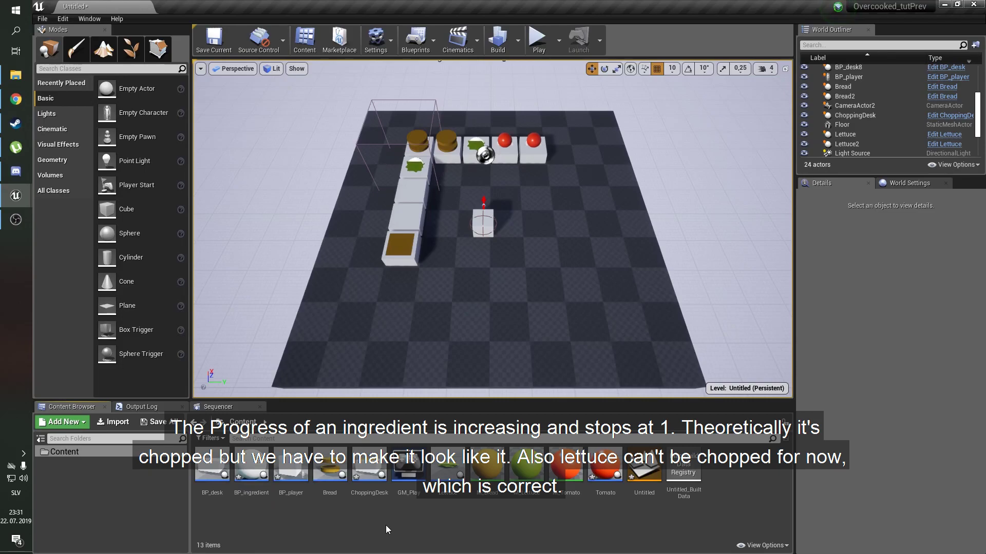
Create a ChoppedTomato child Blueprint of BP_ingredient and open it for editing.
right_click(252, 465)
left_click(306, 234)
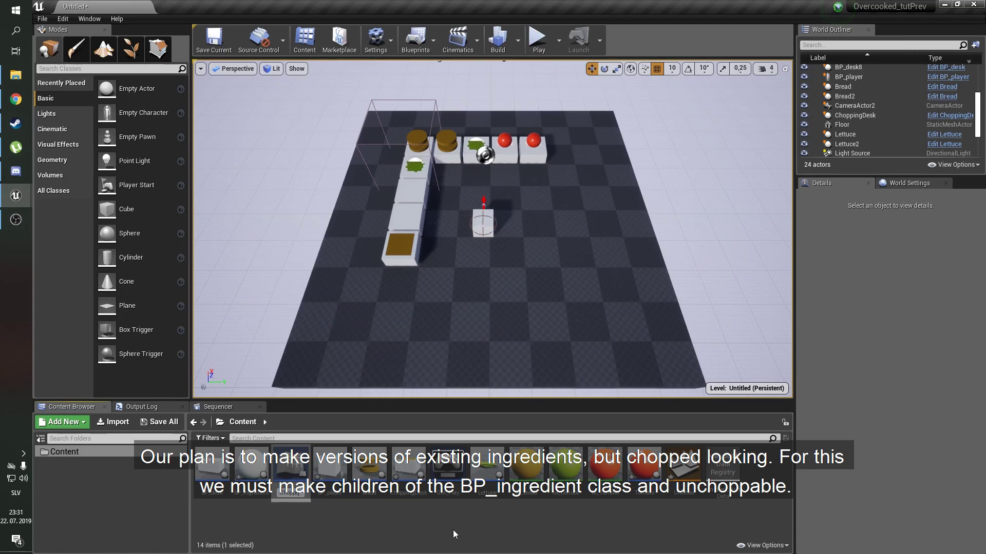
key("Return")
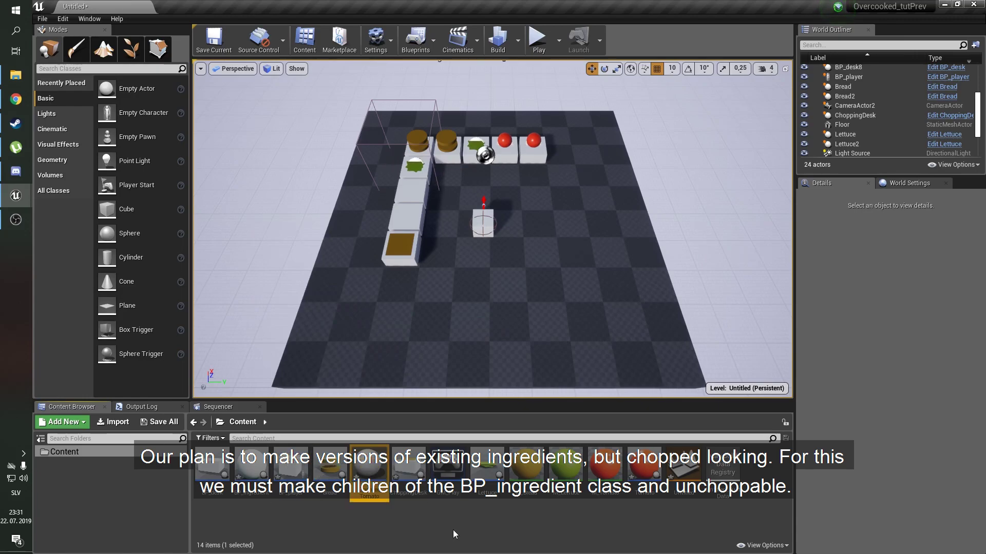
left_click(453, 530)
double_click(371, 465)
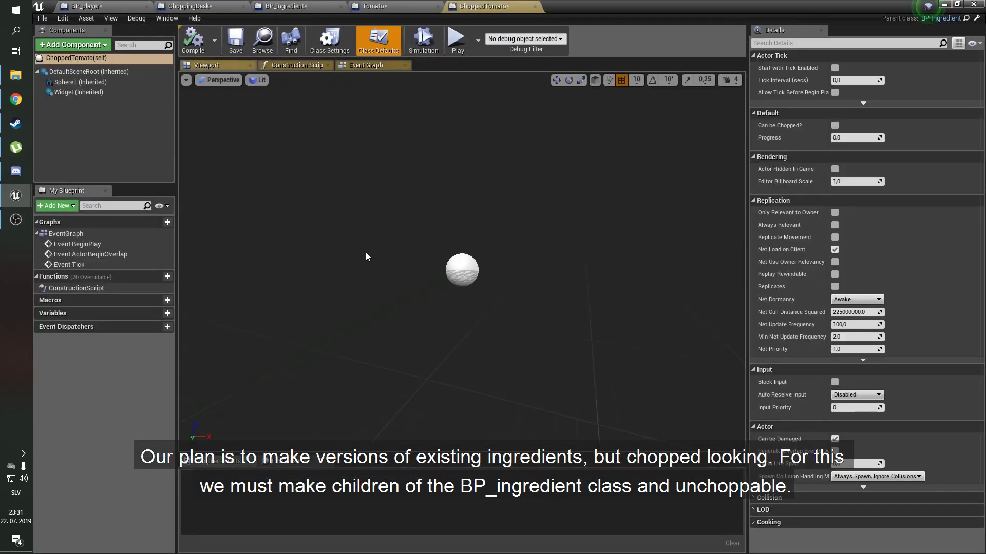
Add a Cylinder component to ChoppedTomato and scale it into a thin disc.
left_click(56, 45)
type("cyl")
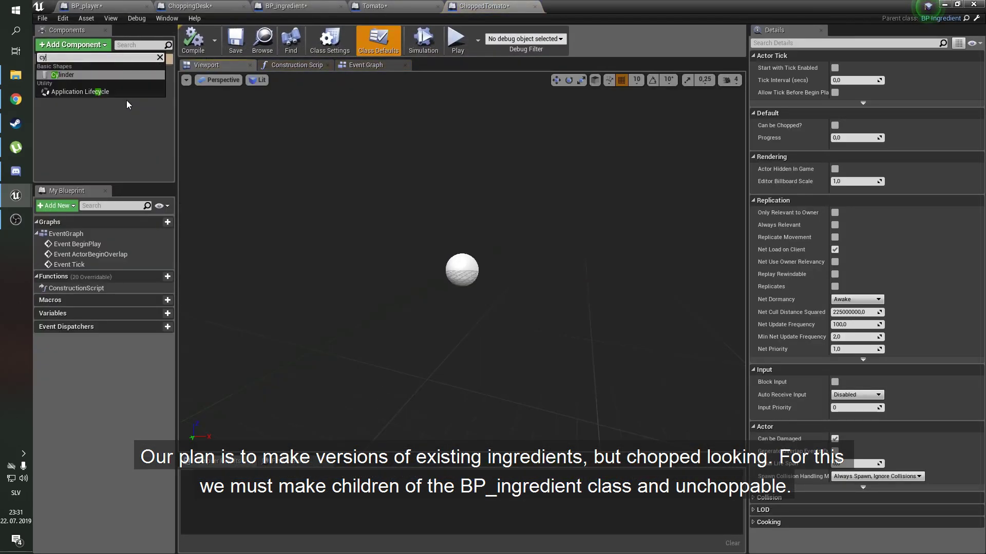
left_click(116, 74)
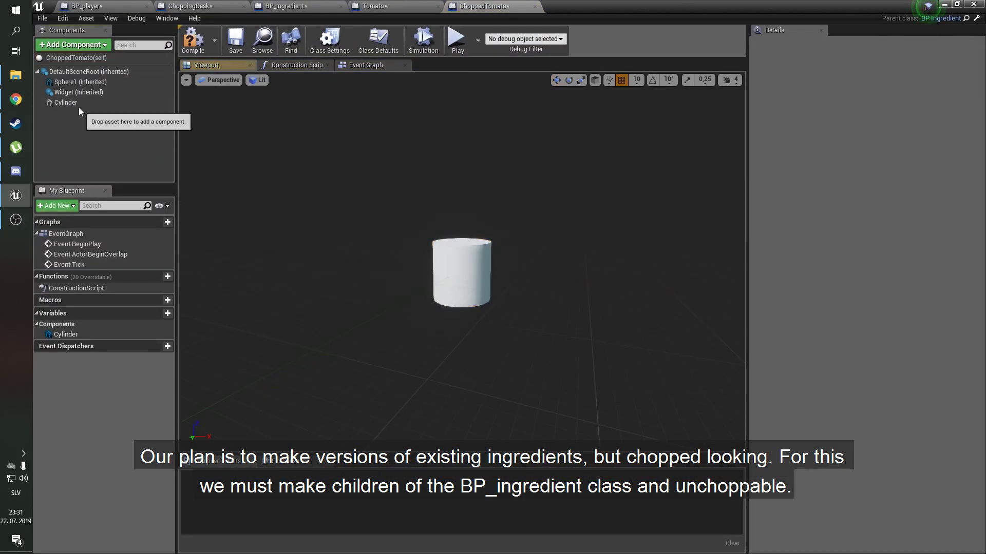
scroll(462, 241, "up", 2)
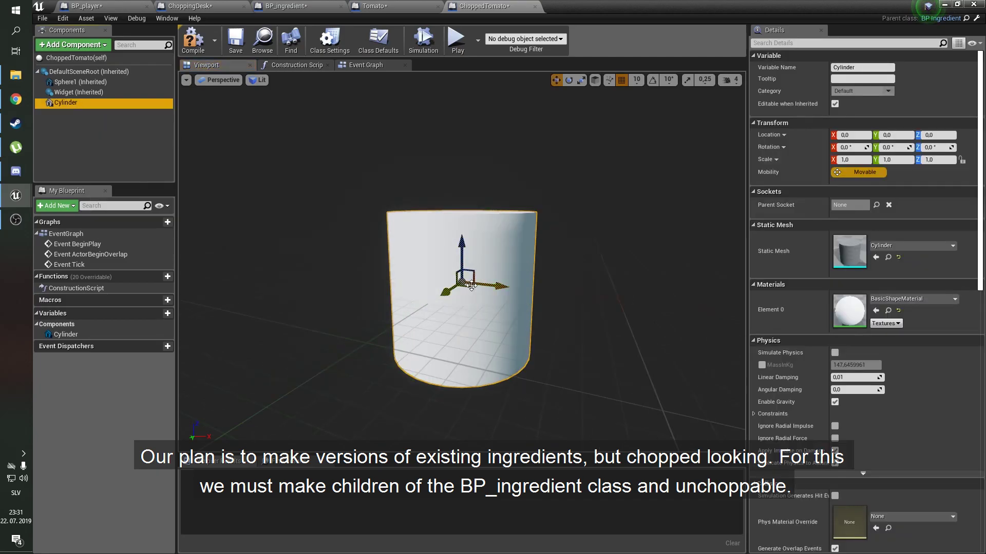
key("e")
key("r")
mouse_move(462, 282)
left_mouse_down()
mouse_move(462, 308)
mouse_move(537, 248)
mouse_move(462, 216)
mouse_move(469, 176)
mouse_move(479, 209)
mouse_move(477, 195)
left_mouse_up()
Duplicate the disc into further slices and tilt and position them.
key("w")
left_click(77, 104)
key("e")
mouse_move(483, 309)
left_mouse_down()
mouse_move(485, 334)
mouse_move(508, 305)
mouse_move(493, 267)
mouse_move(512, 124)
mouse_move(494, 138)
mouse_move(512, 223)
left_mouse_up()
key("w")
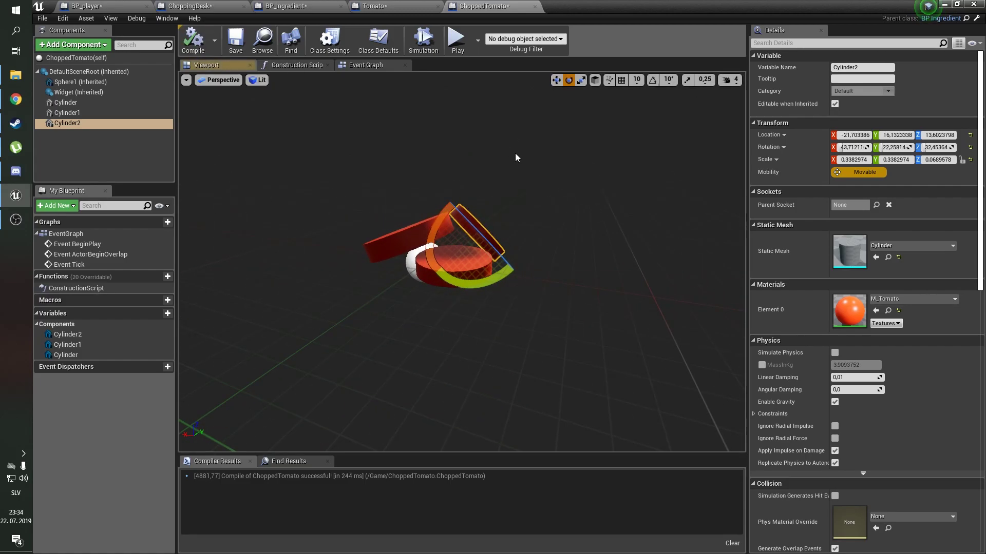
Set the desk's Item to the placed ChoppedTomato with the eyedropper.
left_click(943, 6)
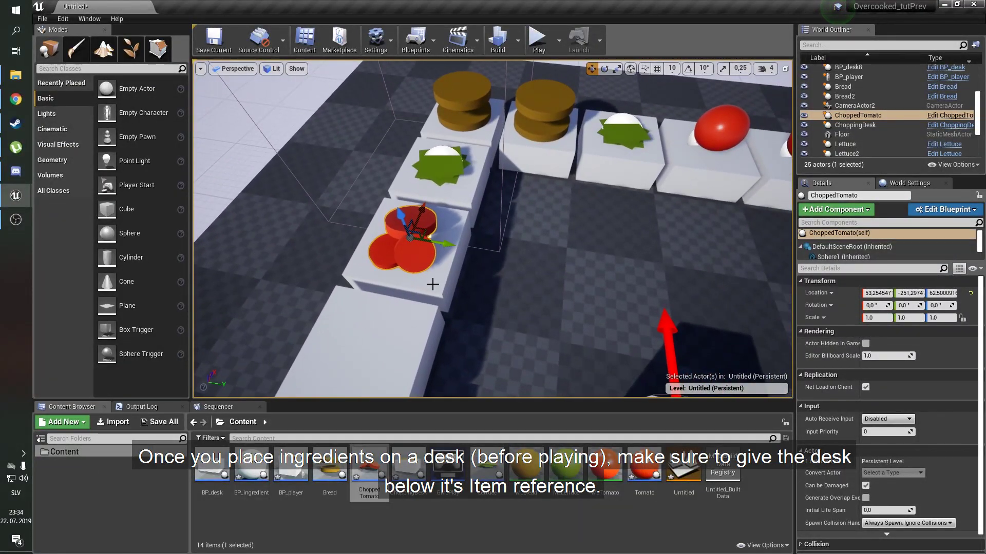
left_click(432, 283)
left_click(957, 344)
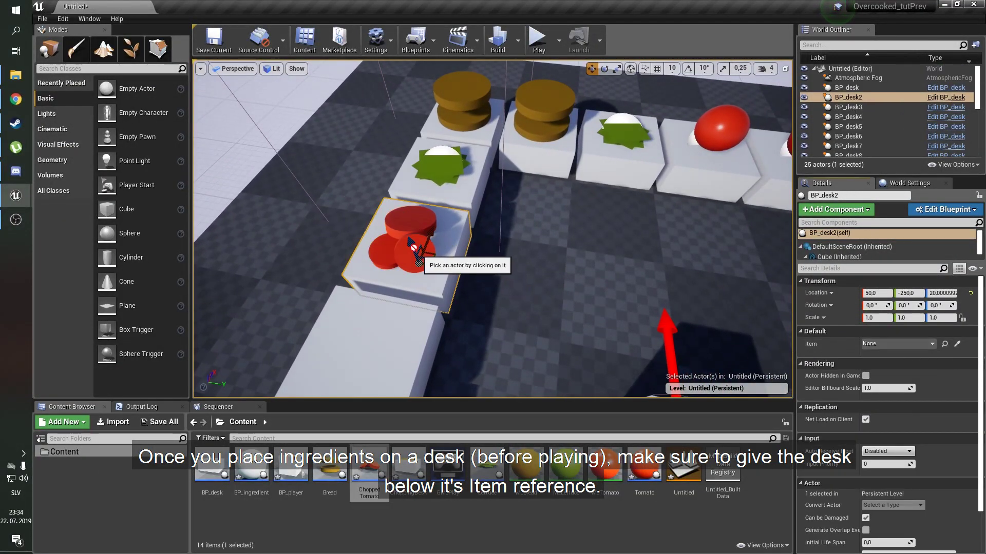
Play-test carrying the chopped tomato between desks, then stop the test.
left_click(537, 40)
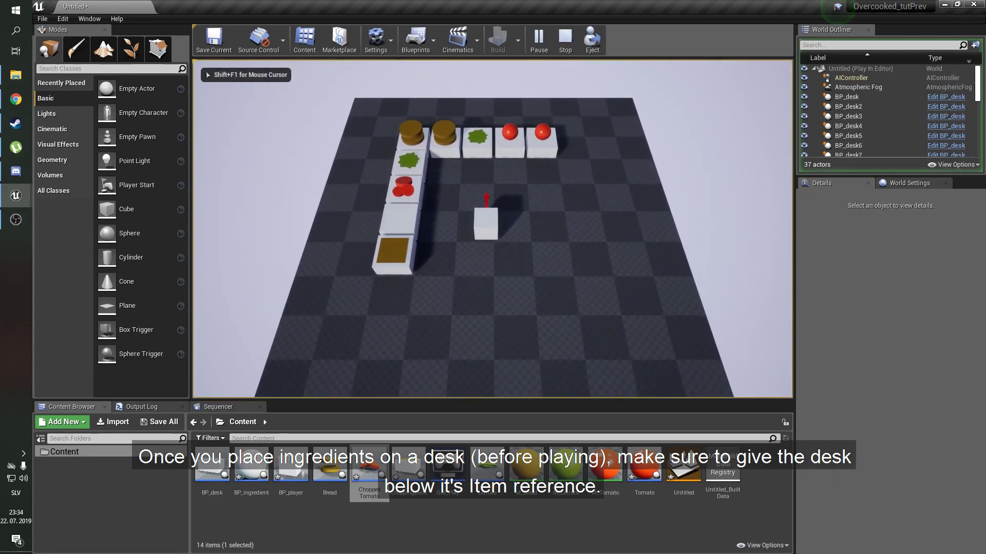
key("w")
key("a")
key("s")
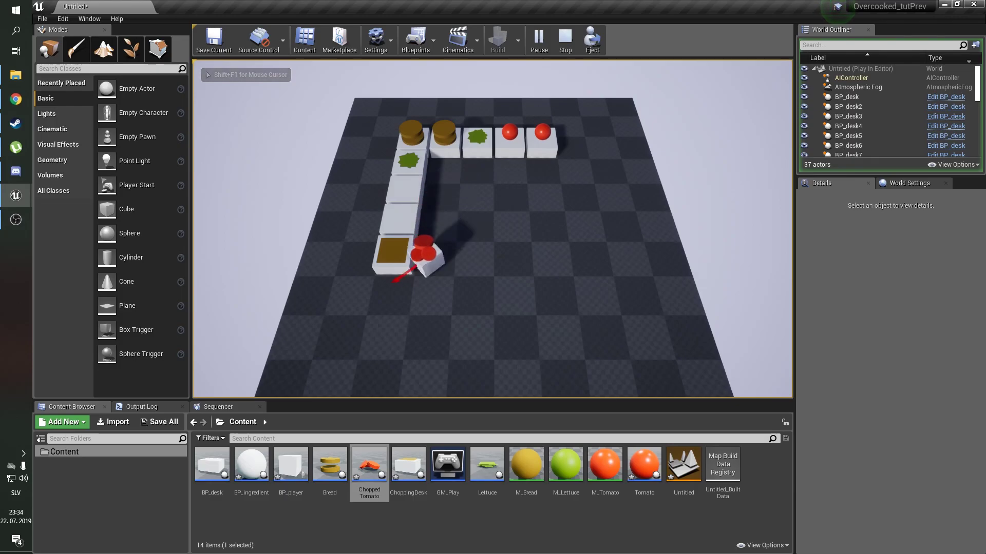
key("w")
key("w")
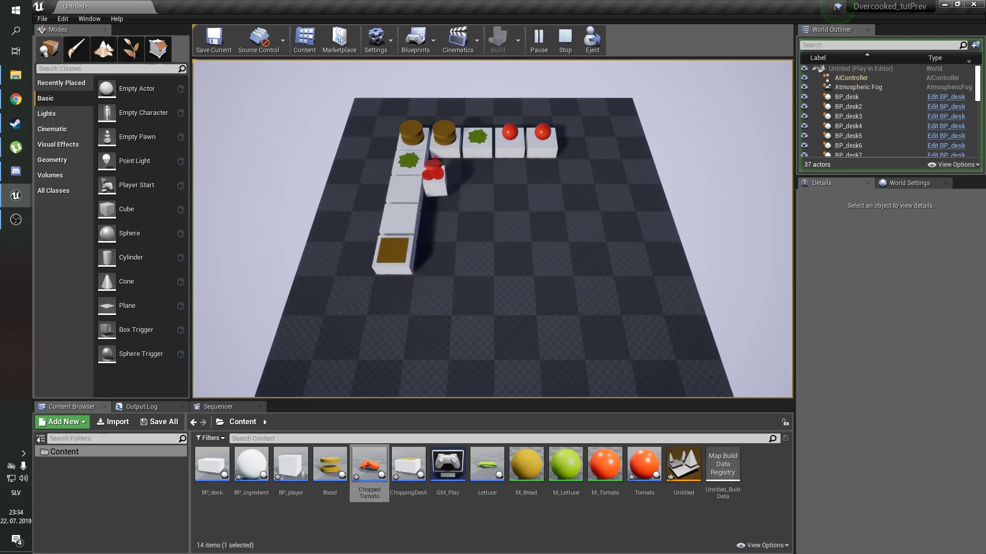
key("e")
key("d")
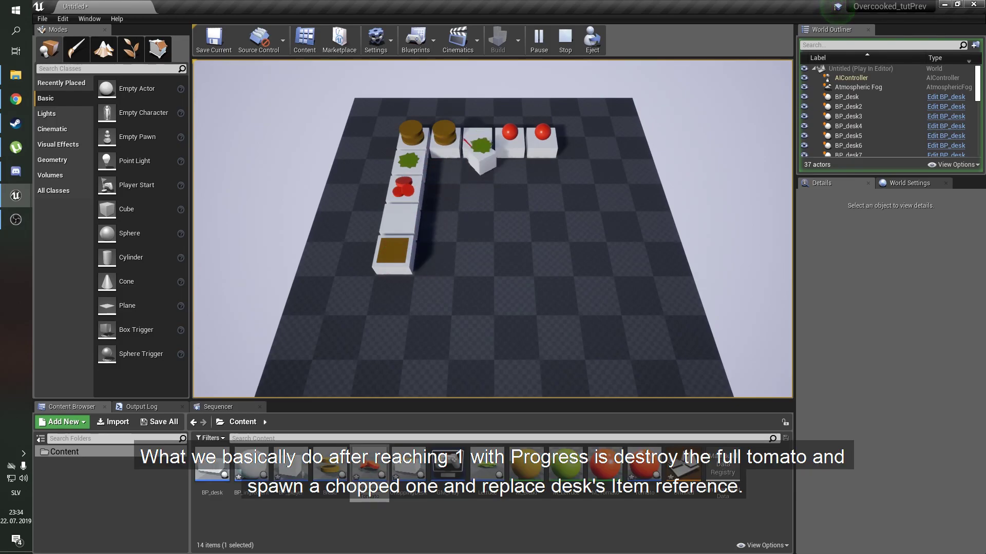
key("s")
key("Escape")
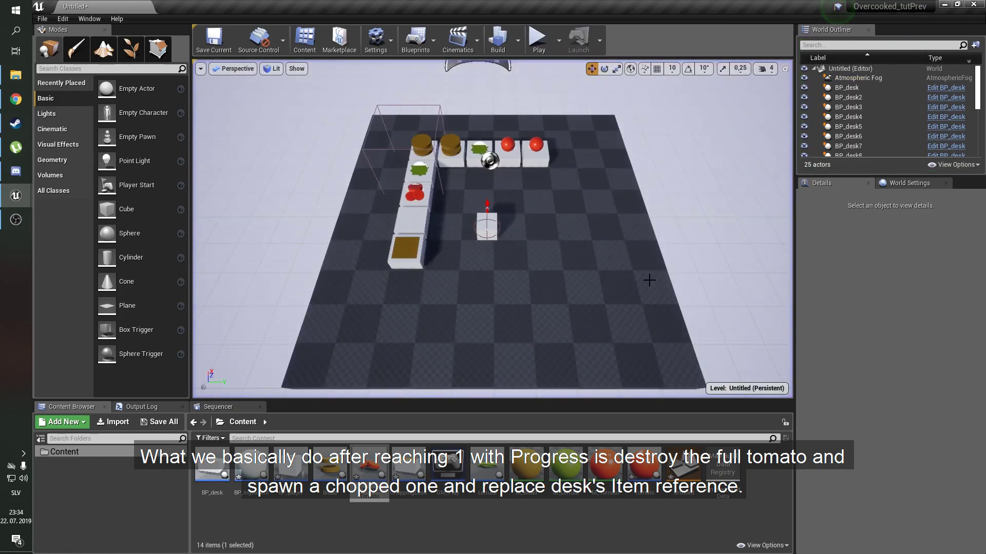
Add a SpawnActor from Class node on the Chop Branch's False output.
key("alt+Tab")
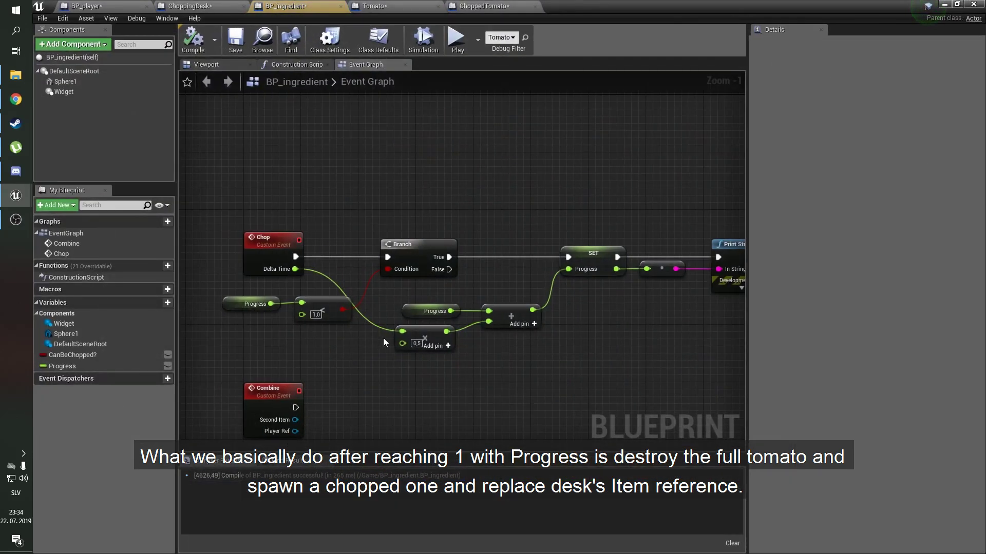
right_click_drag(496, 382, 543, 335)
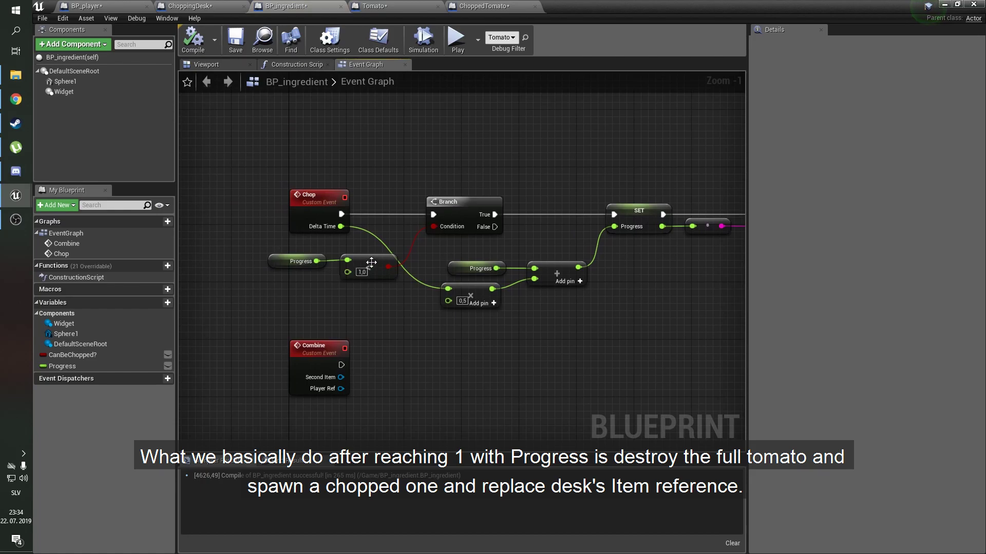
right_click_drag(525, 239, 431, 211)
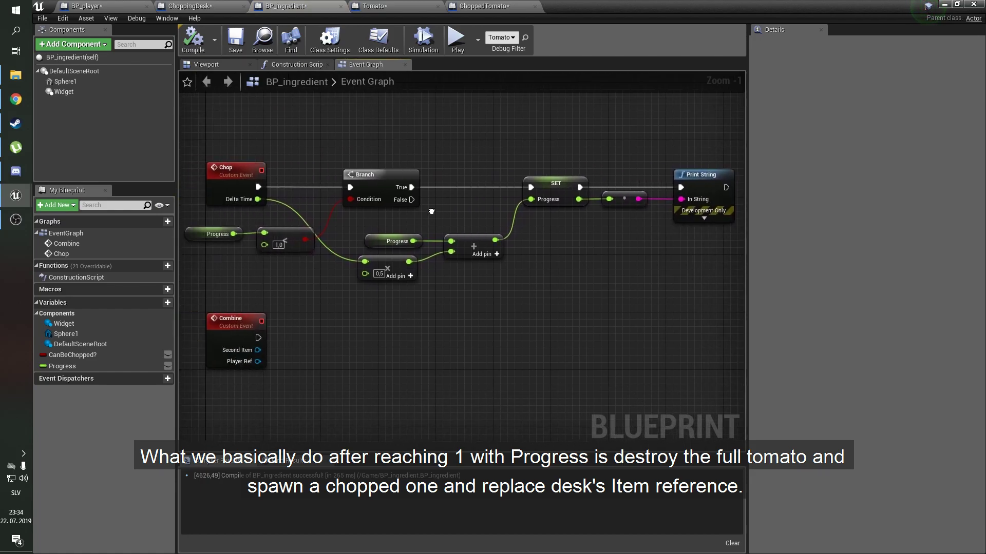
left_click_drag(411, 200, 537, 297)
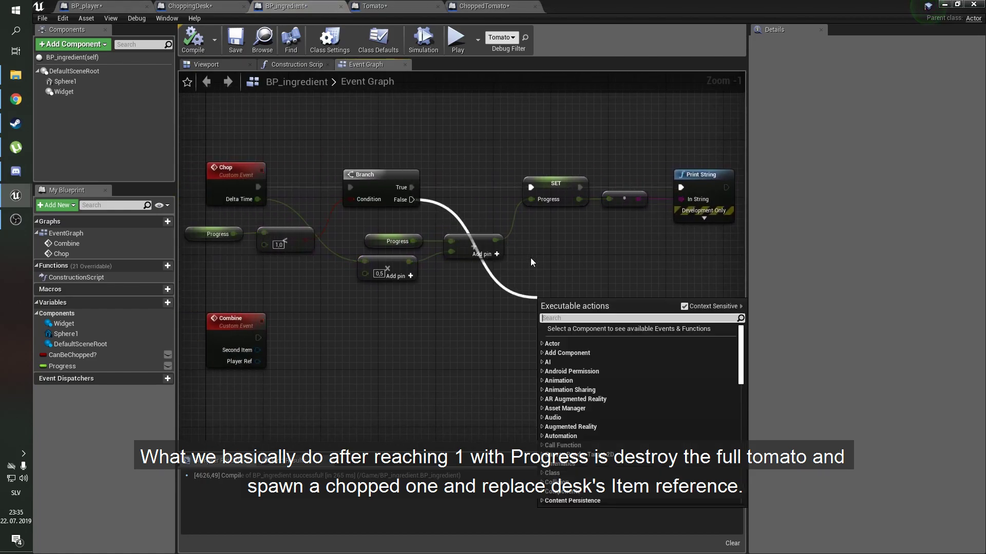
type("spawn actor")
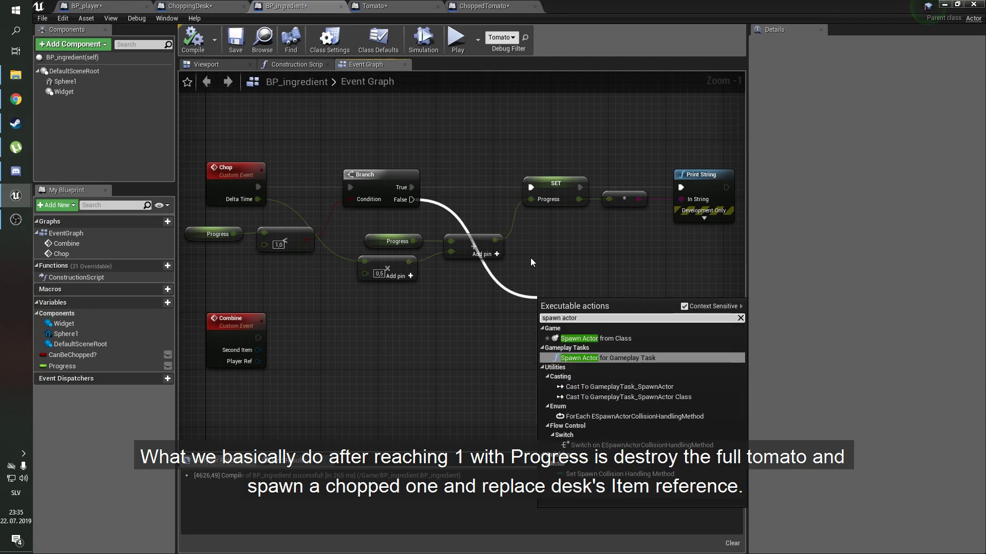
key("Return")
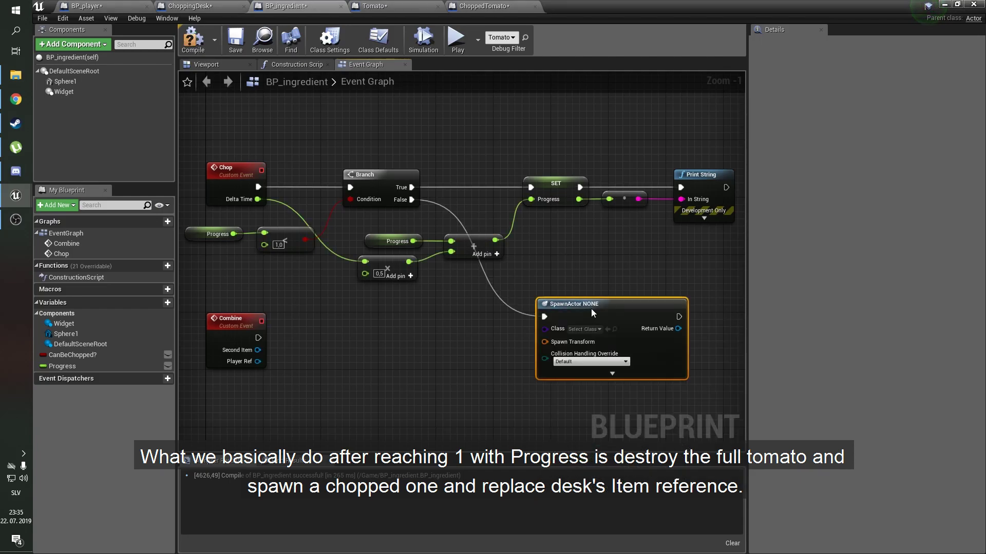
Promote SpawnActor's Class input to a new ChoppedIngredient variable.
right_click_drag(563, 317, 518, 309)
left_click_drag(498, 301, 458, 303)
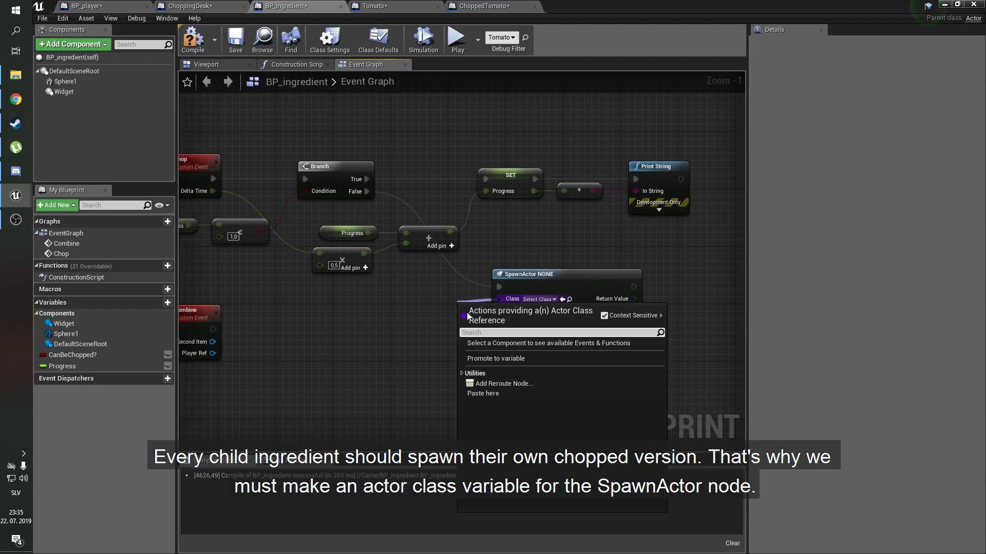
left_click(505, 358)
type("ChoppedIngredient")
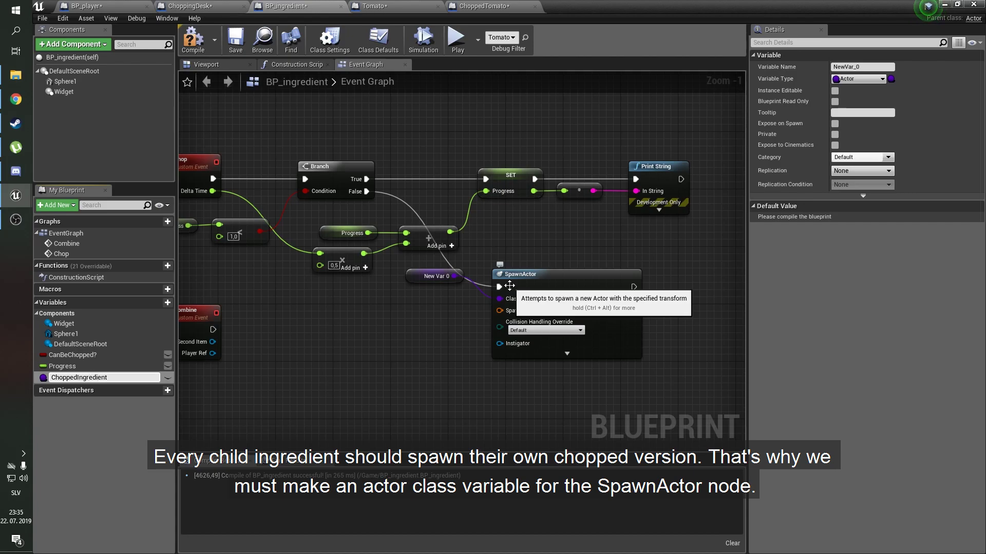
key("Return")
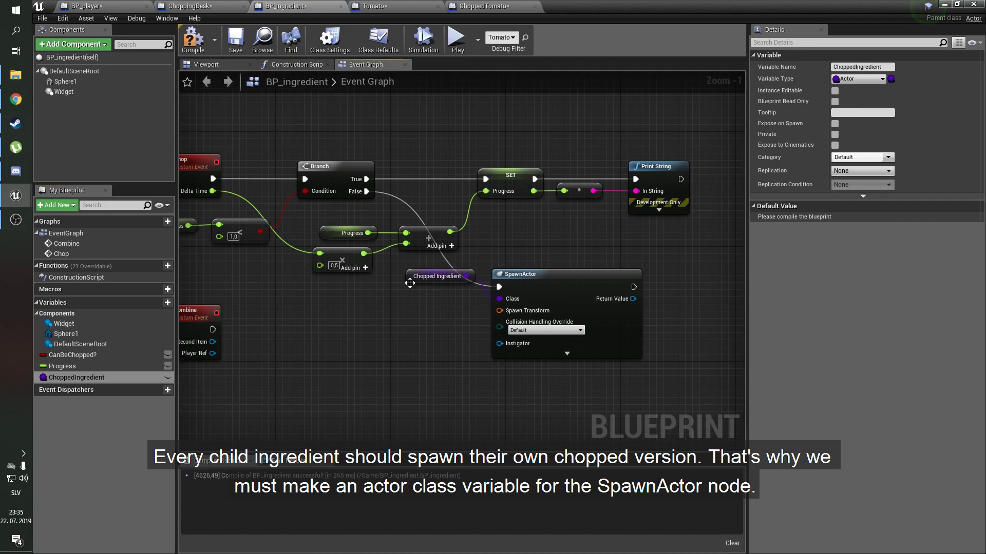
left_click_drag(410, 283, 396, 305)
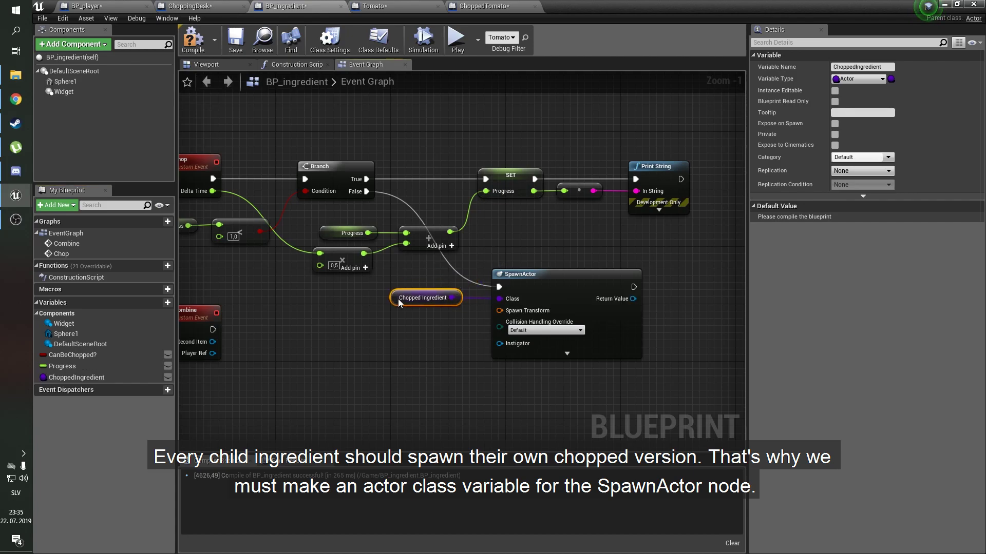
Feed a GetActorTransform node into SpawnActor's Spawn Transform.
right_click(419, 331)
type("get actor tr")
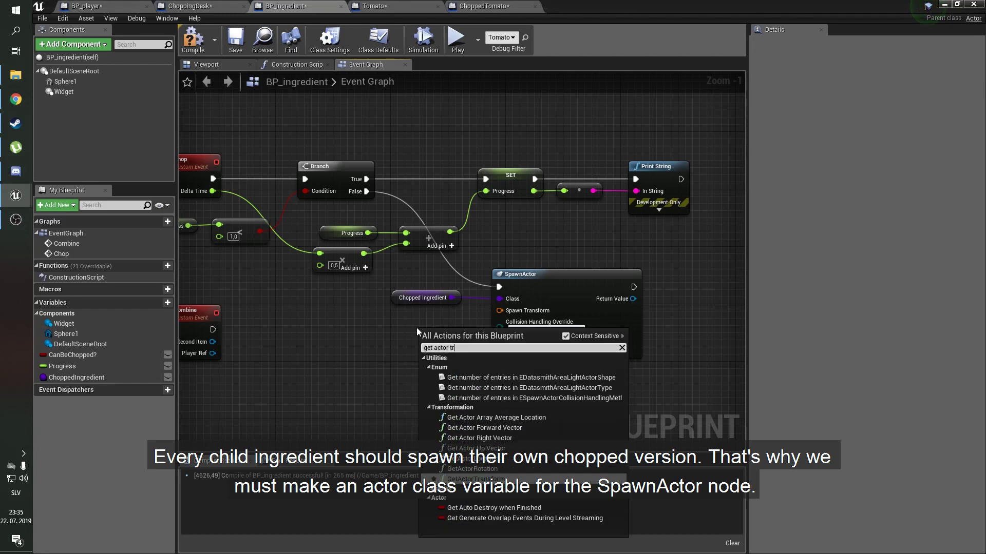
type("ans")
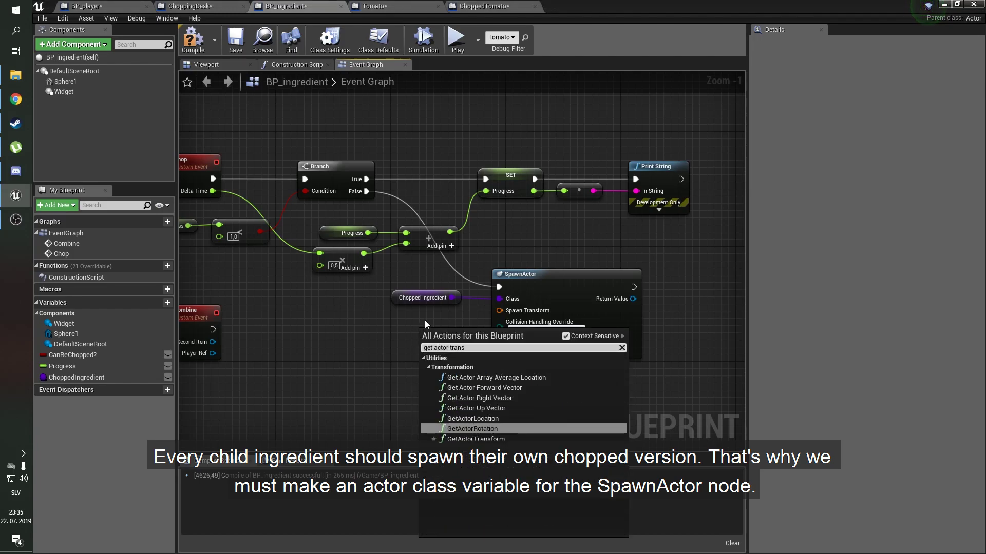
key("Down")
key("Return")
left_click_drag(426, 325, 363, 325)
left_click_drag(448, 344, 499, 310)
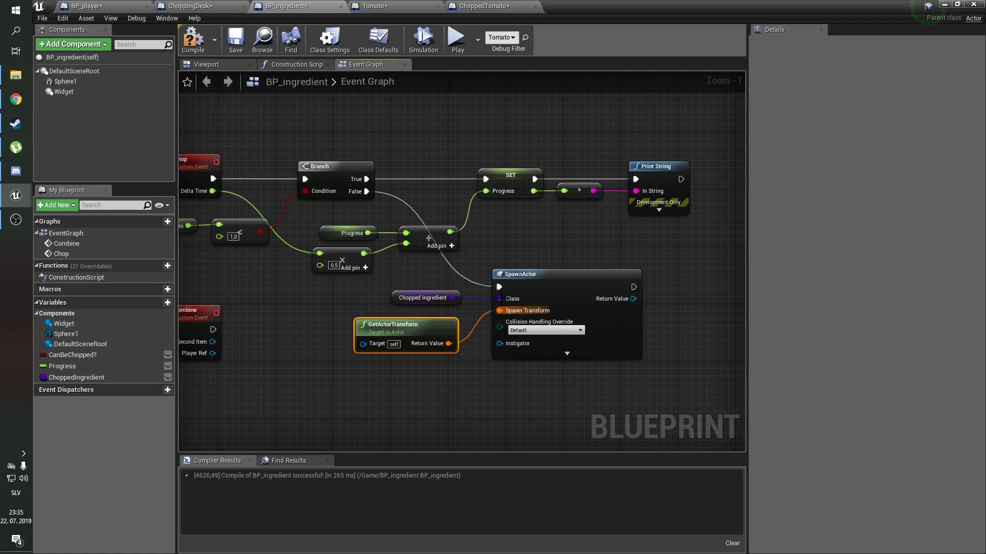
left_click(516, 283)
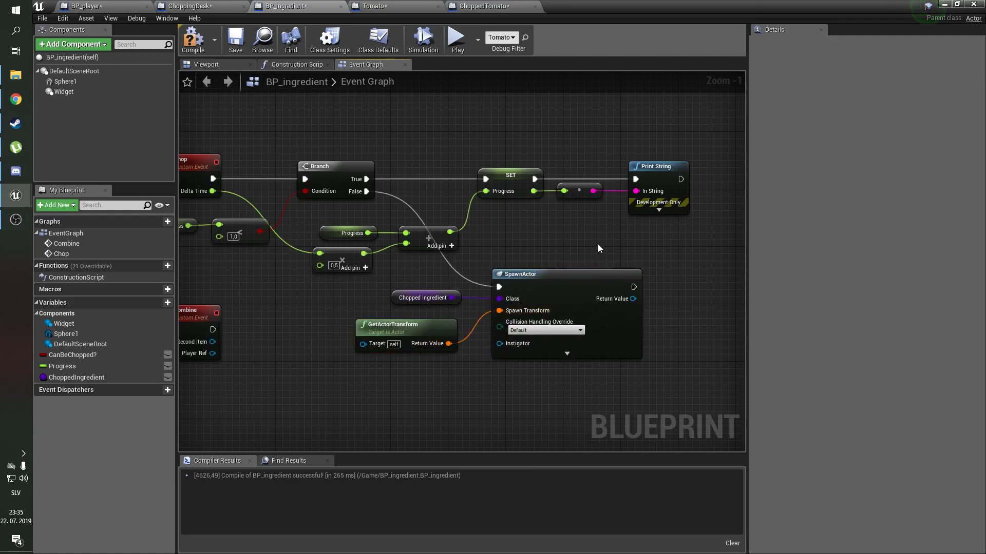
Add a DestroyActor node running after SpawnActor.
right_click_drag(597, 245, 461, 241)
right_click_drag(529, 293, 460, 287)
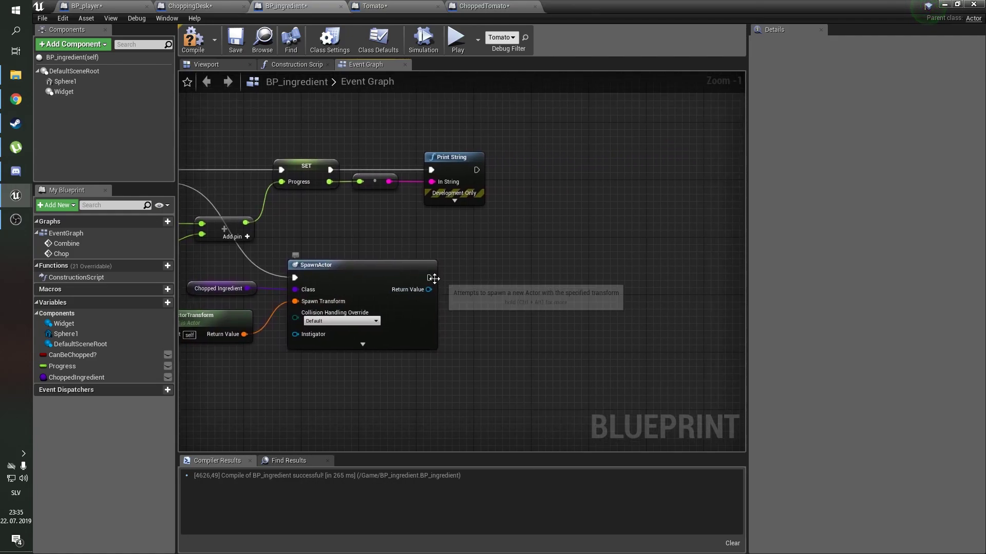
left_click_drag(434, 278, 473, 281)
type("destroy")
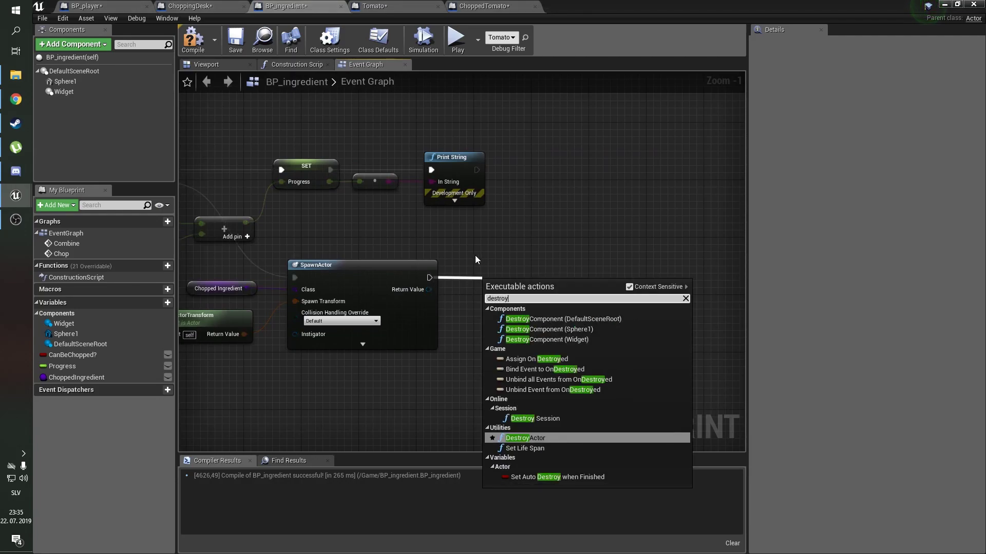
key("Return")
Reposition DestroyActor to the right, leaving empty space after SpawnActor.
scroll(475, 255, "up", 1)
left_click_drag(521, 293, 664, 273)
mouse_move(596, 340)
right_mouse_down()
mouse_move(476, 294)
mouse_move(423, 316)
right_mouse_up()
key("q")
left_click_drag(539, 254, 556, 254)
right_click_drag(422, 250, 468, 249)
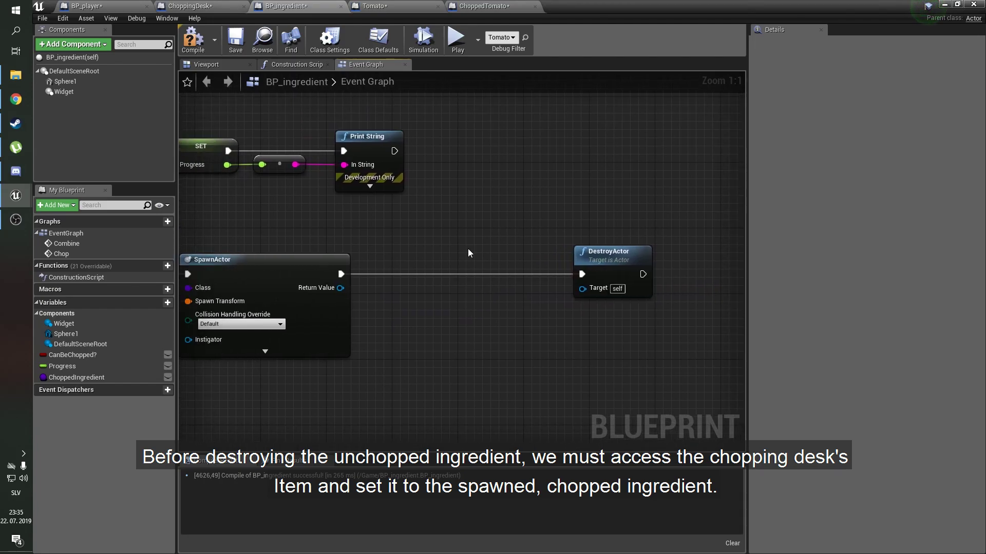
scroll(465, 249, "down", 2)
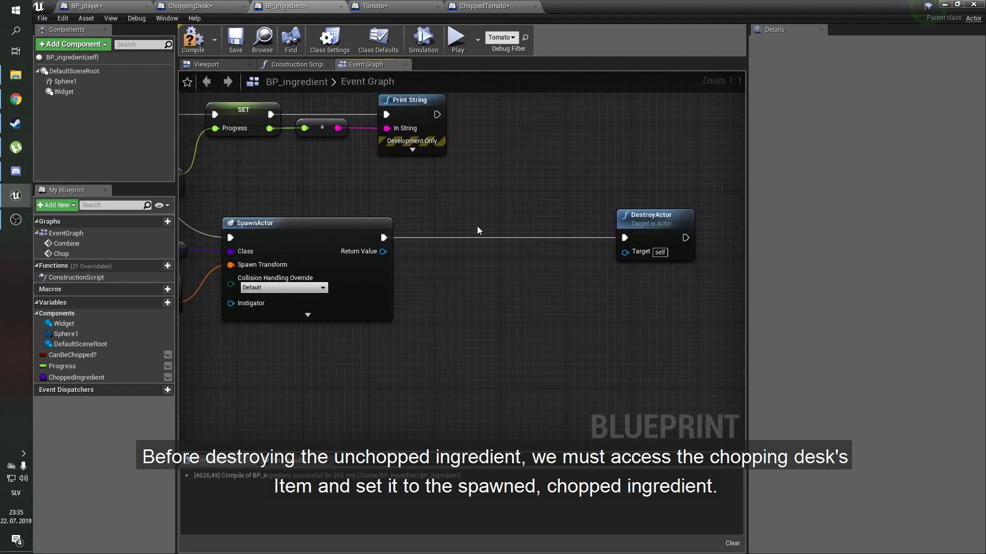
scroll(477, 226, "down", 3)
scroll(496, 226, "up", 2)
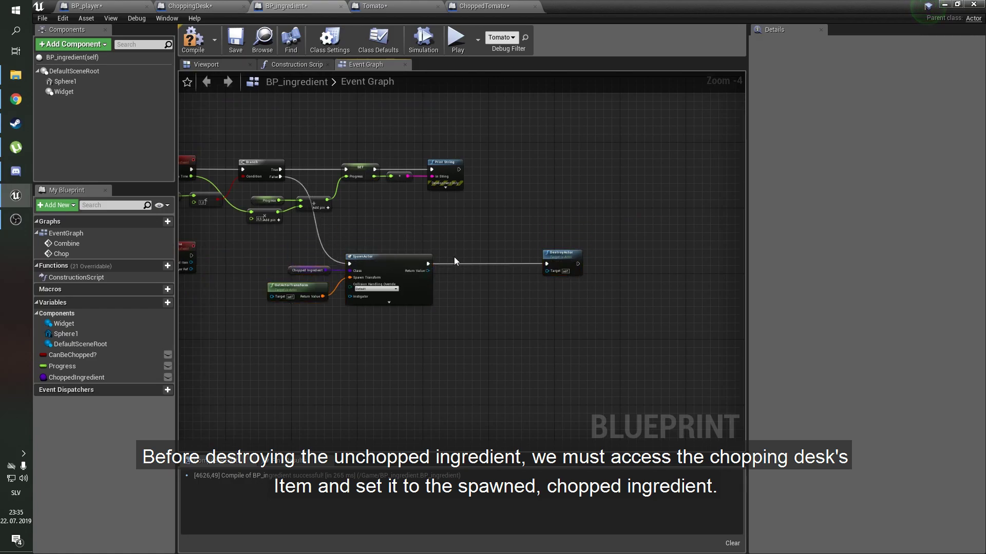
scroll(480, 267, "up", 3)
right_click_drag(480, 267, 431, 257)
left_click_drag(586, 236, 631, 236)
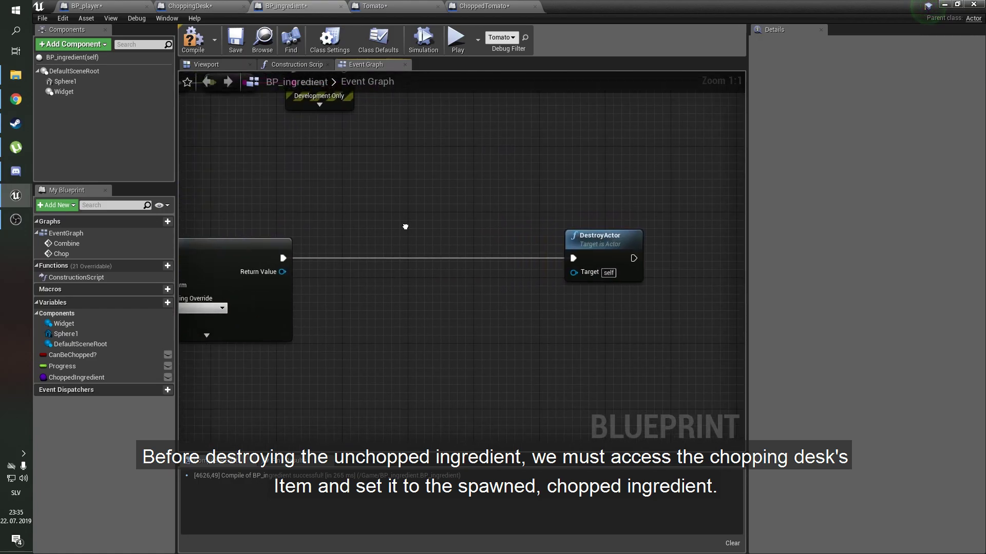
right_click_drag(405, 225, 446, 246)
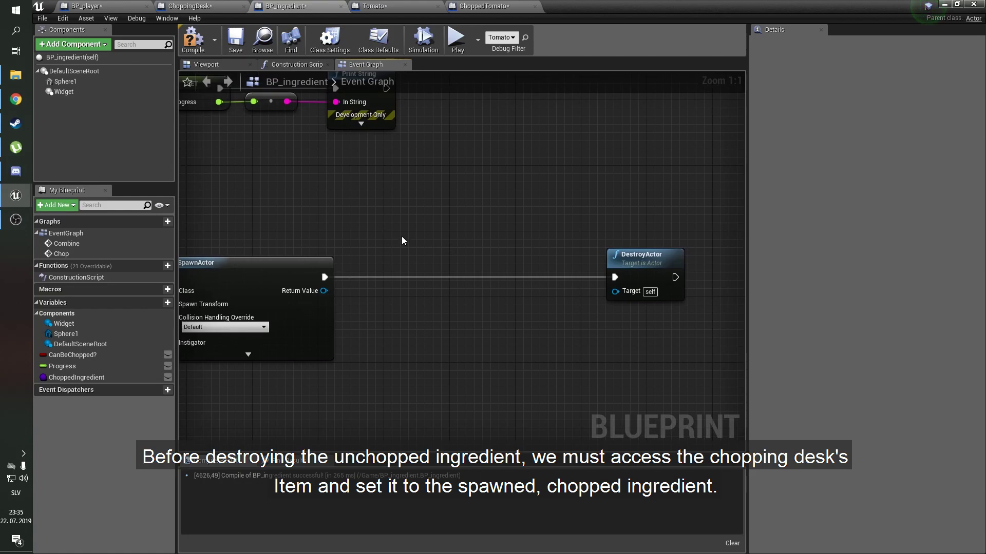
right_click(278, 199)
type("get")
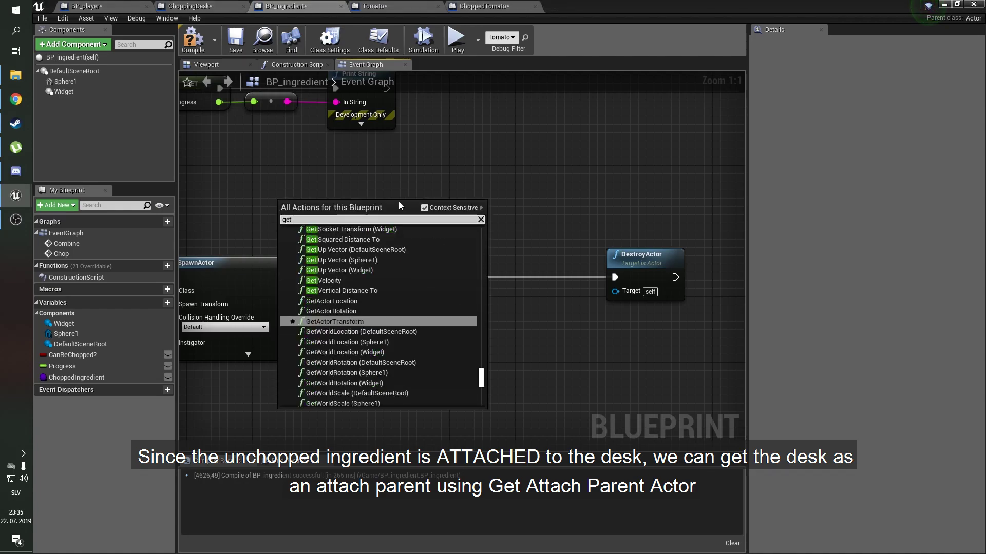
type(" attach pare")
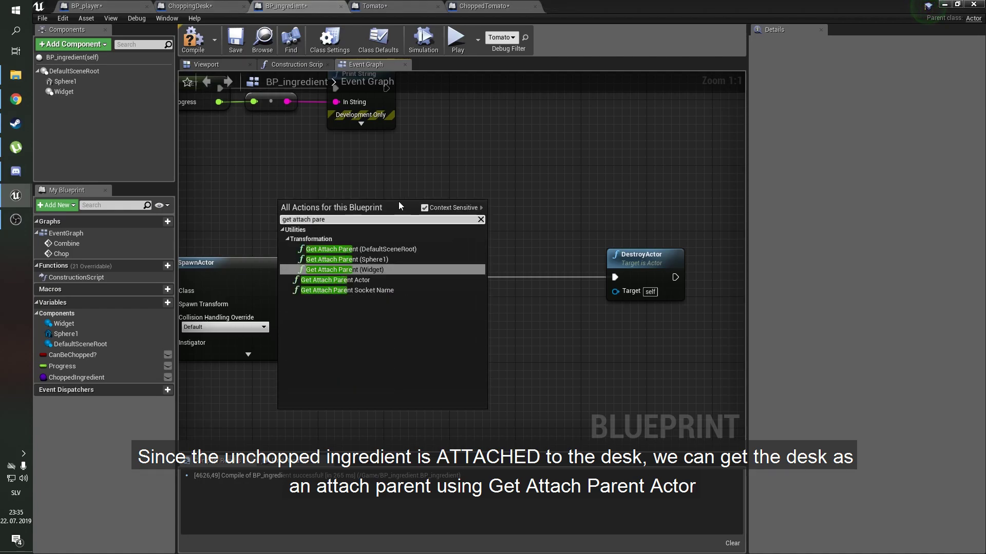
Add Get Attach Parent Actor and a Cast To ChoppingDesk running after SpawnActor.
key("Down")
key("Return")
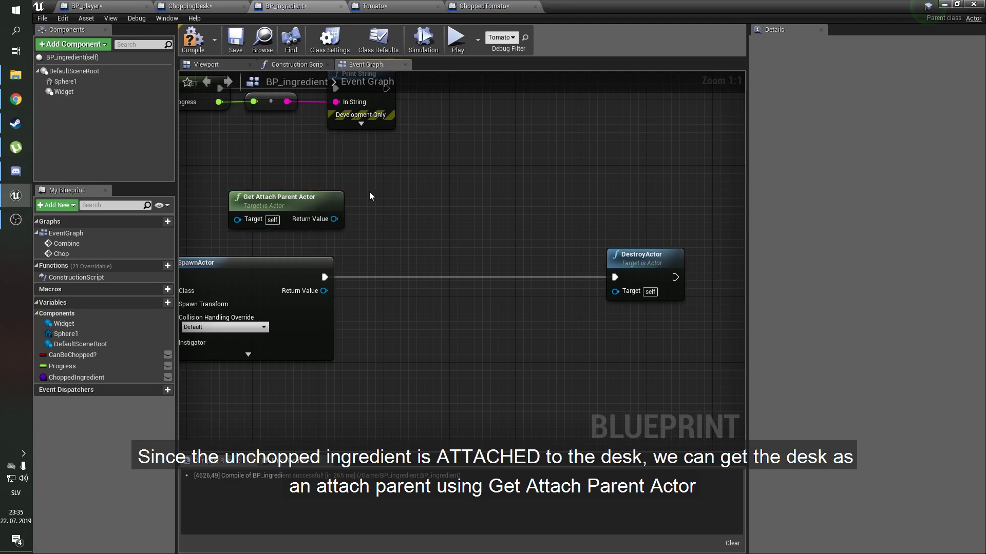
right_click_drag(353, 184, 359, 189)
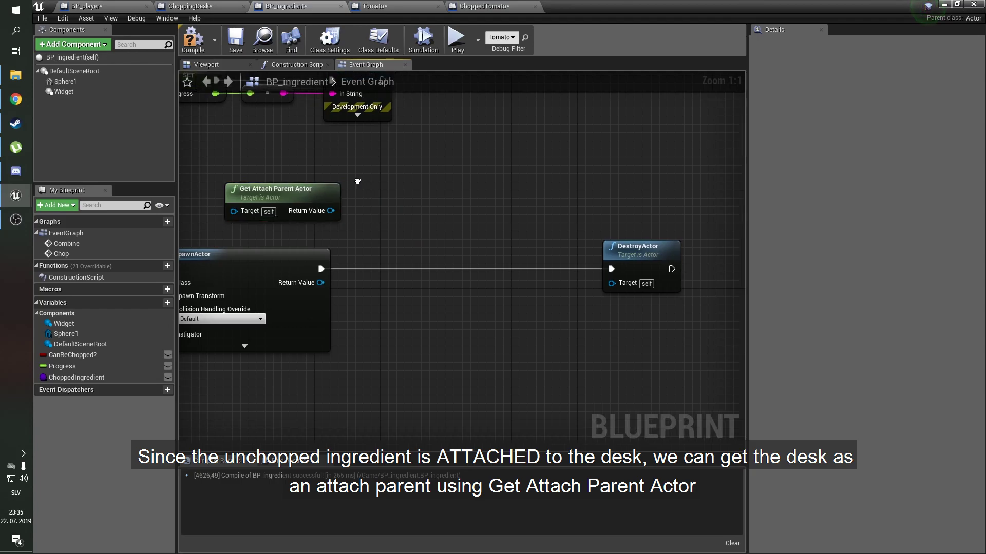
left_click_drag(332, 219, 381, 220)
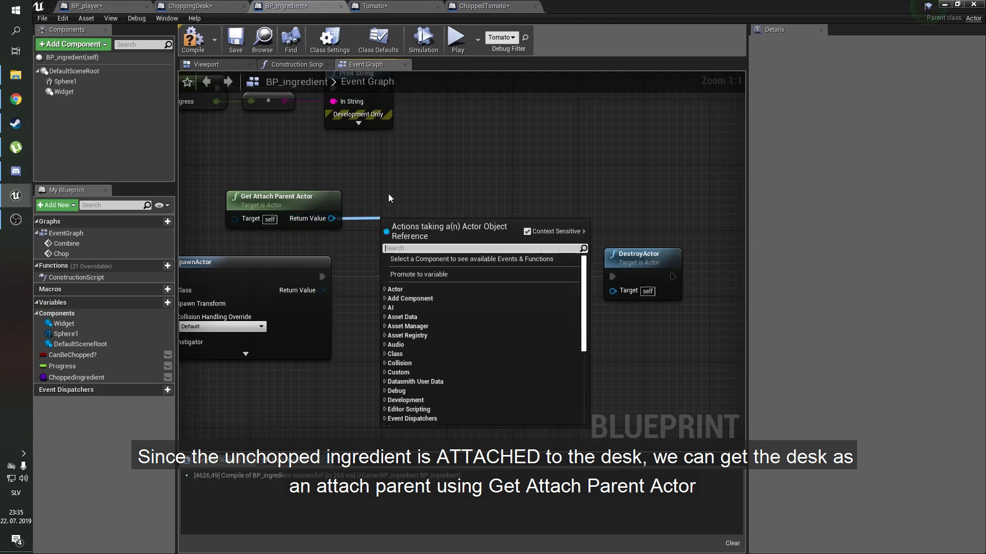
type("cast to ")
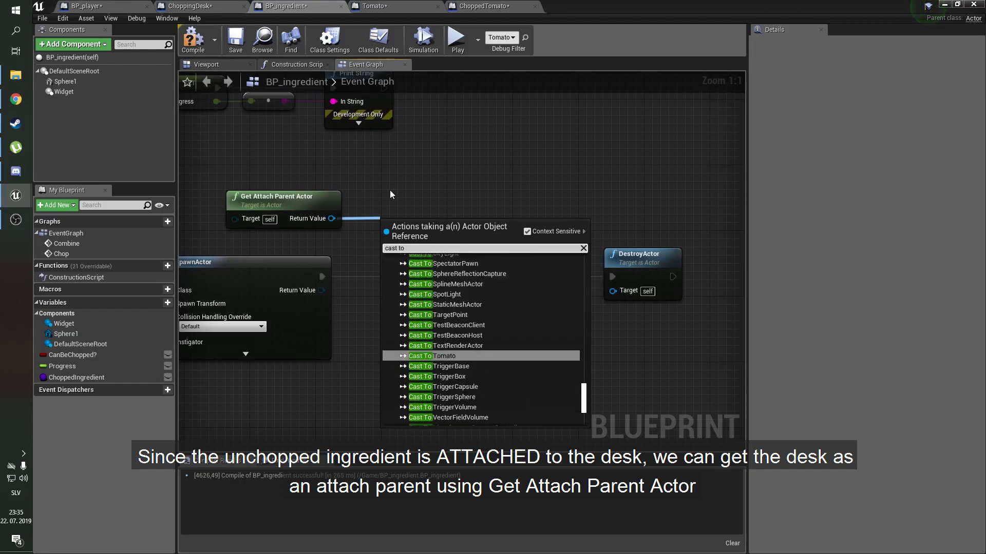
type("chopp")
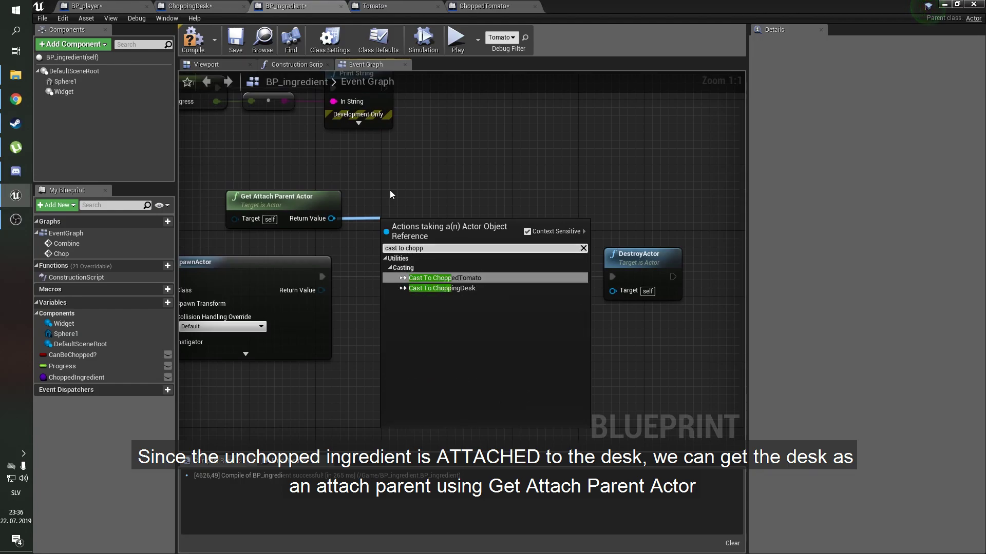
key("Down")
key("Return")
mouse_move(431, 223)
left_mouse_down()
mouse_move(435, 259)
mouse_move(332, 279)
left_mouse_up()
left_click_drag(436, 263, 411, 262)
left_click(417, 237)
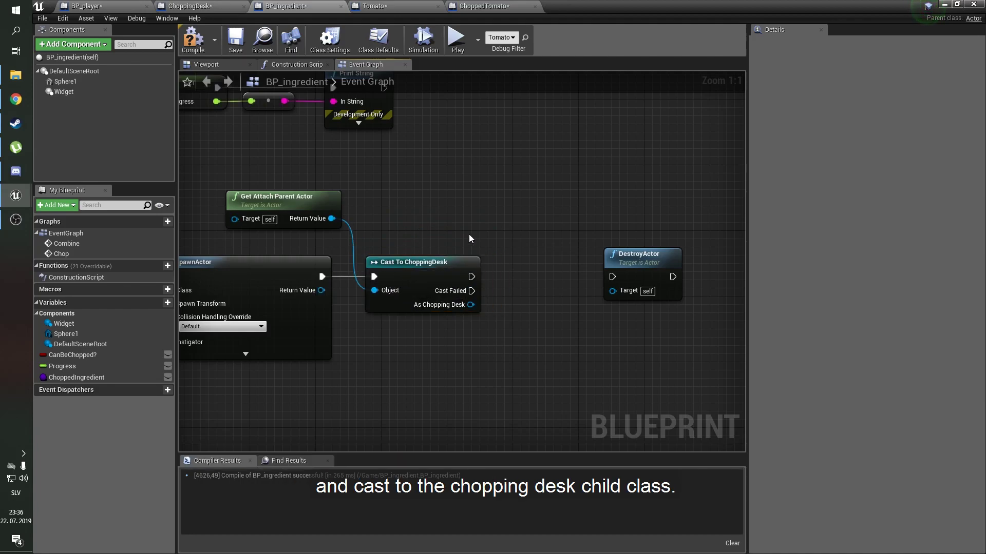
Set the desk's Item to SpawnActor's Return Value, then run DestroyActor.
left_click_drag(468, 307, 501, 320)
type("set item")
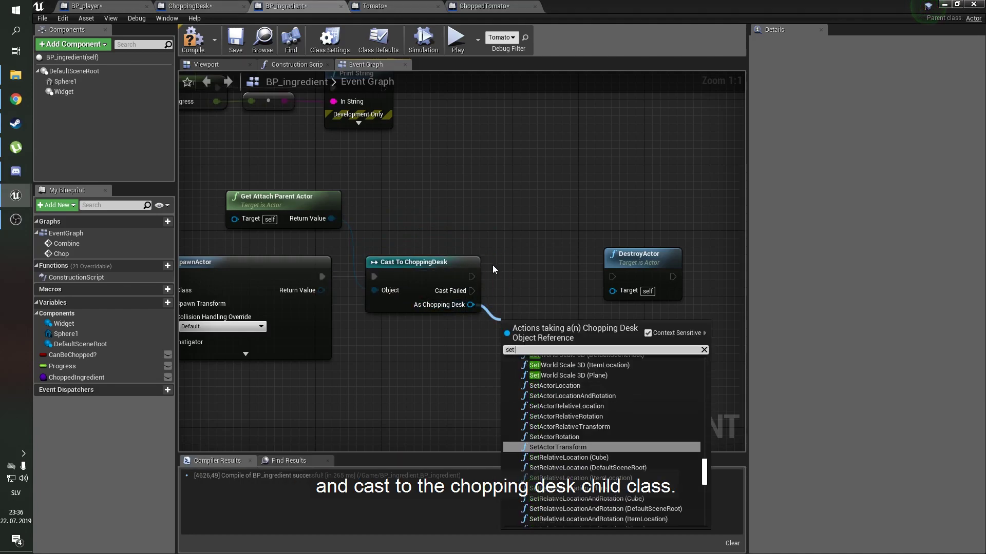
key("Return")
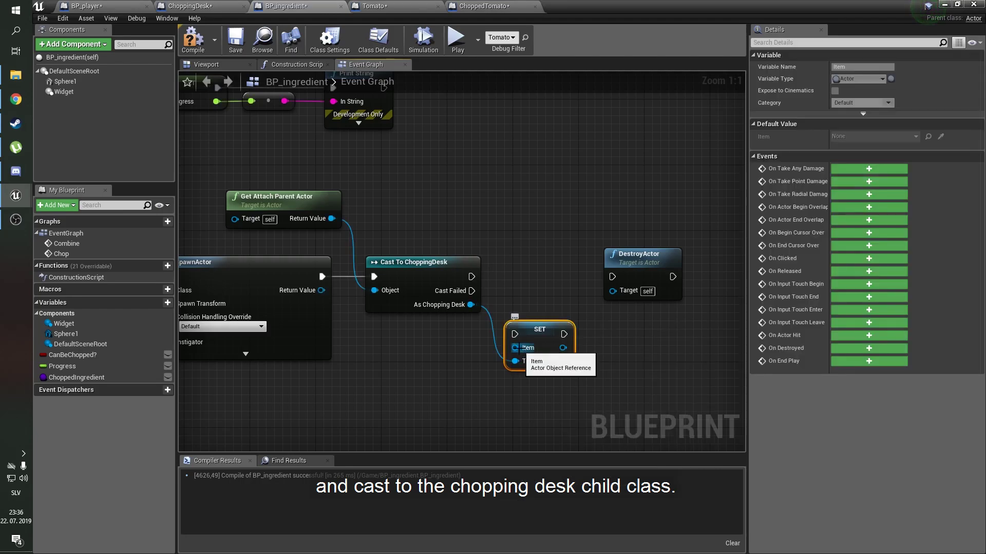
left_click_drag(515, 347, 422, 340)
mouse_move(471, 277)
left_mouse_down()
mouse_move(512, 332)
mouse_move(531, 281)
left_mouse_up()
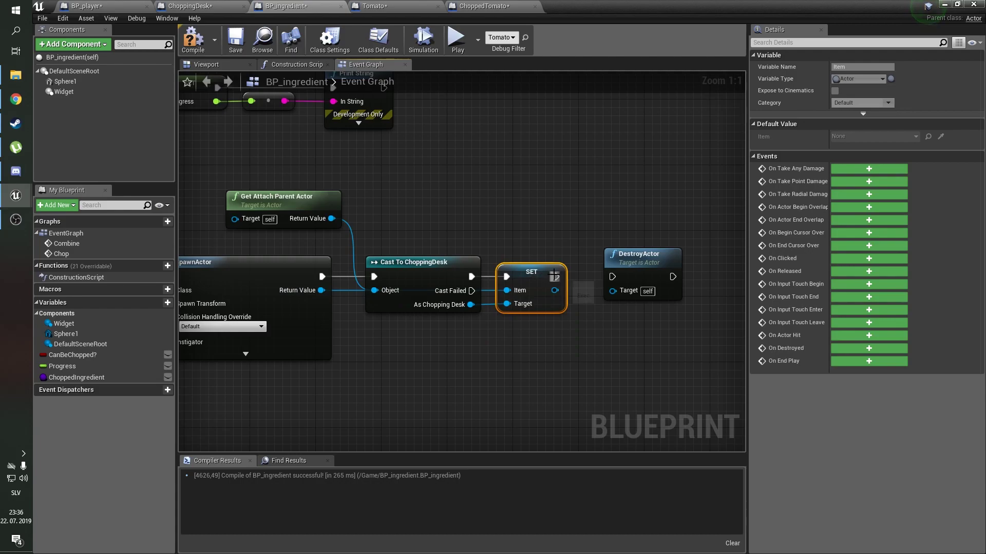
left_click_drag(621, 276, 620, 276)
left_click(524, 256)
Tidy the Return Value wire with two reroute points and compile BP_ingredient.
double_click(346, 291)
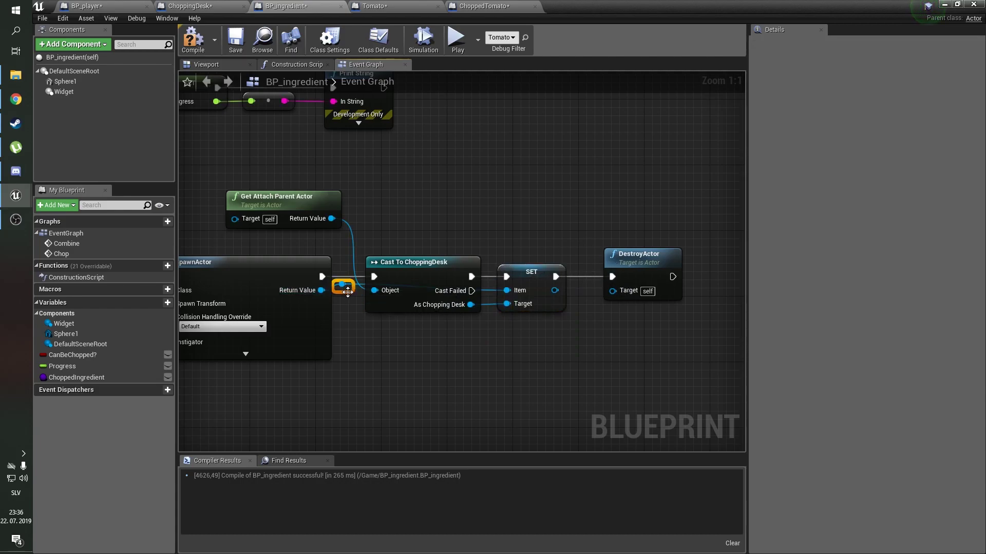
left_click_drag(346, 291, 356, 307)
double_click(485, 328)
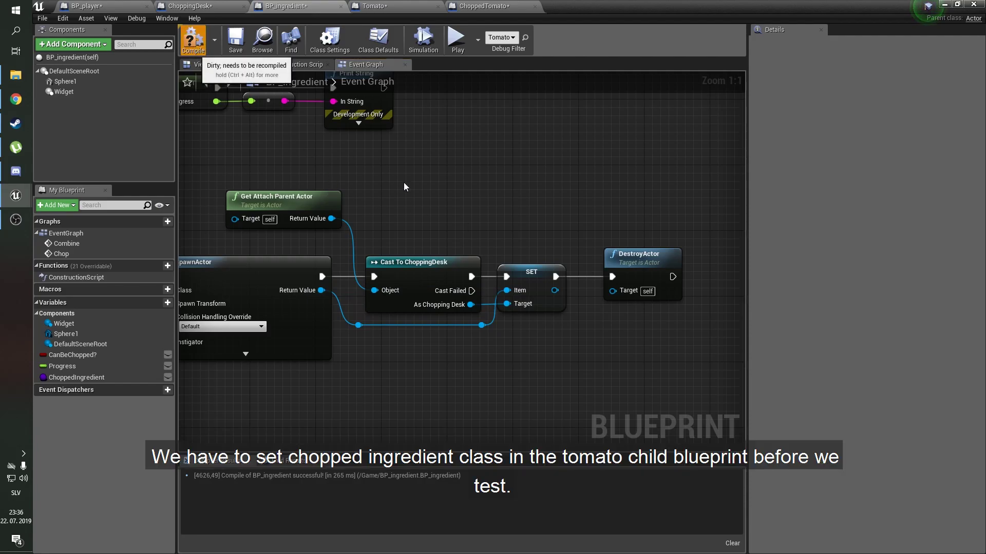
left_click(193, 39)
Set the Tomato Blueprint's Chopped Ingredient to ChoppedTomato, compile with F7, and close its editor.
scroll(558, 215, "down", 3)
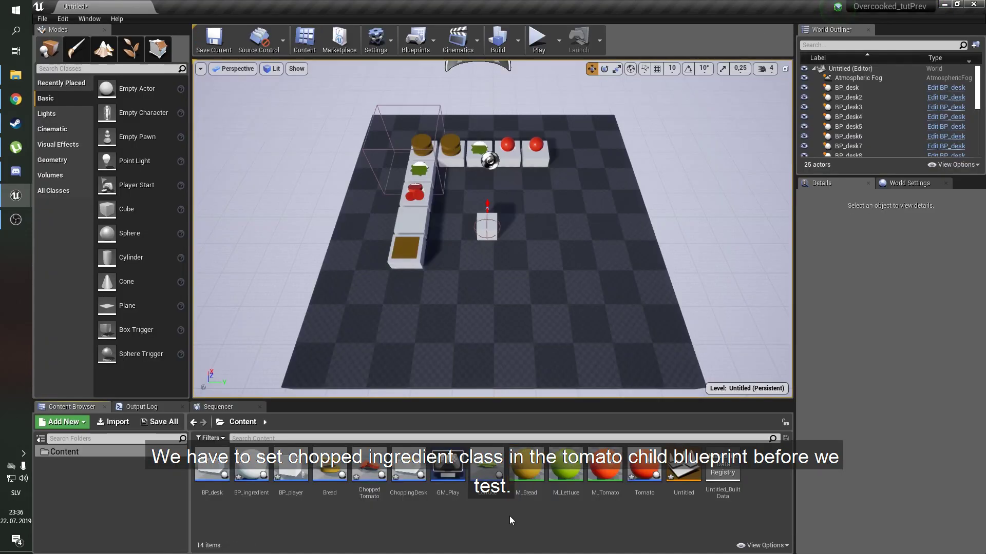
double_click(636, 471)
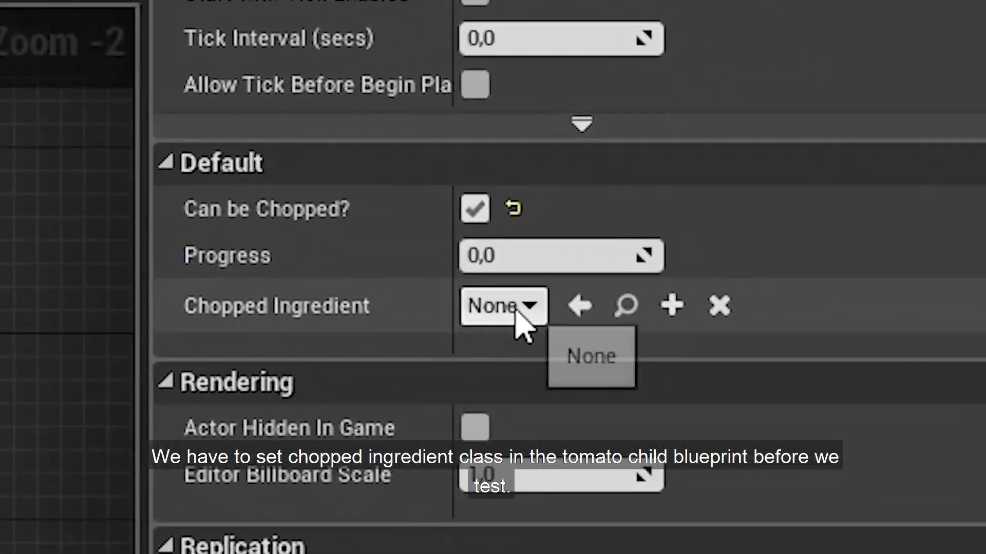
left_click(845, 152)
type("ch")
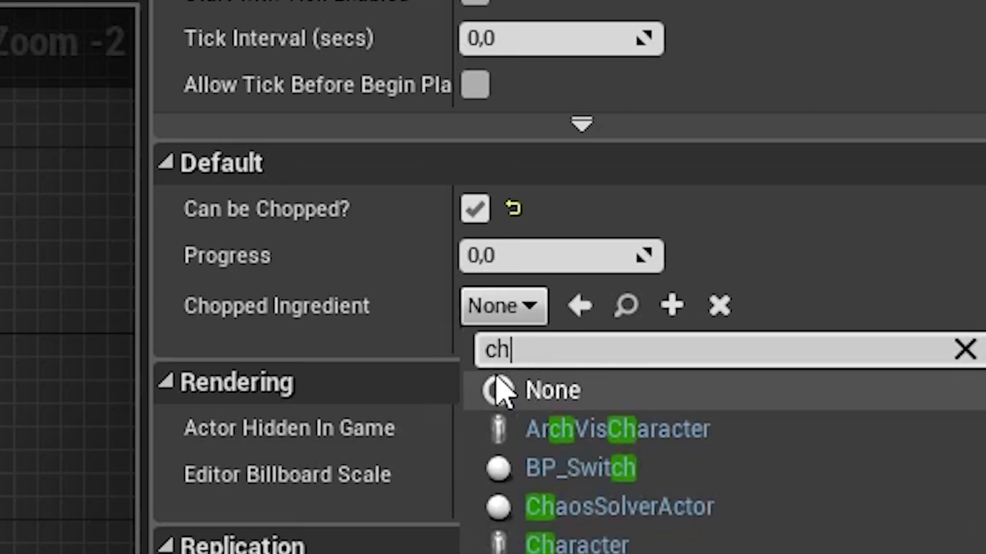
type("opped")
left_click(608, 432)
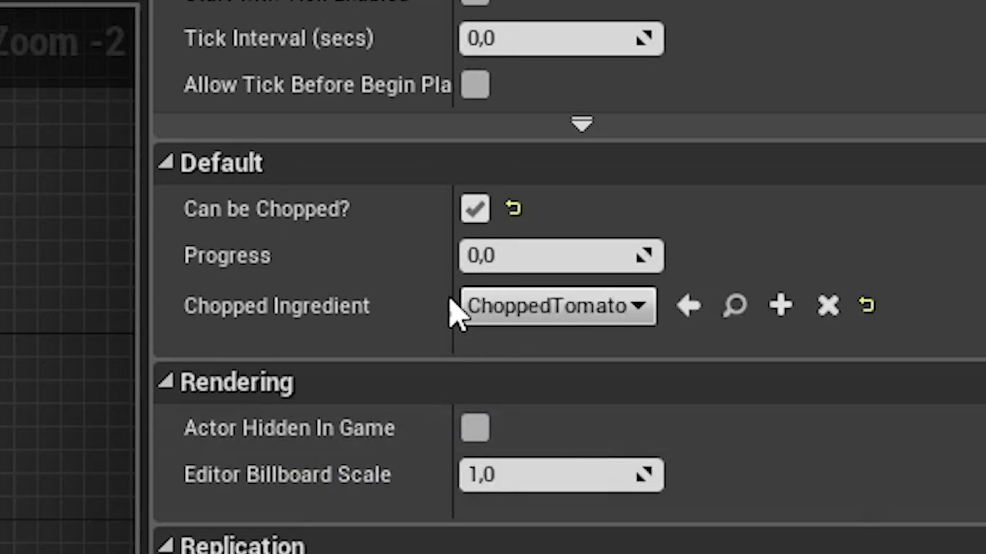
key("F7")
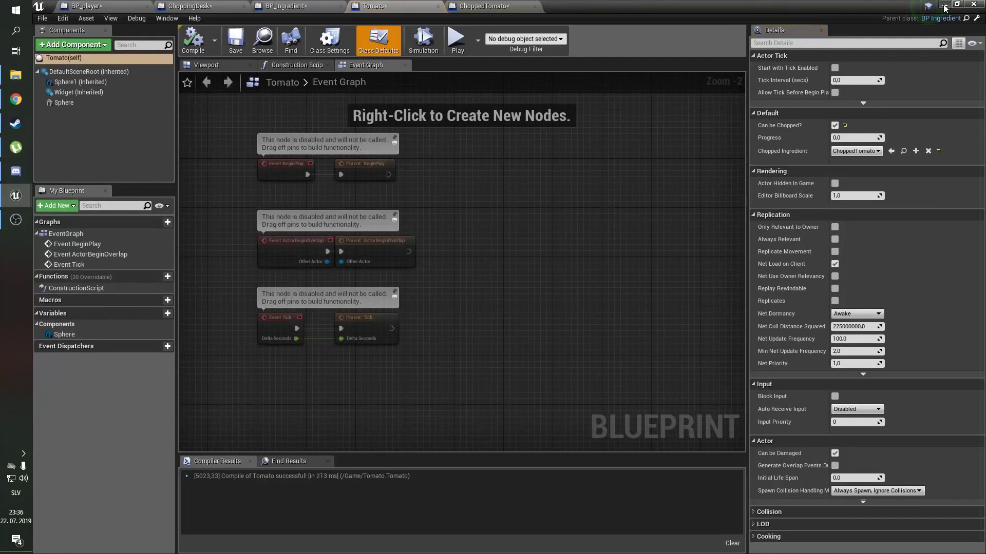
left_click(944, 5)
Start a fullscreen play test and put a red tomato on the chopping board.
left_click(516, 213)
key("F11")
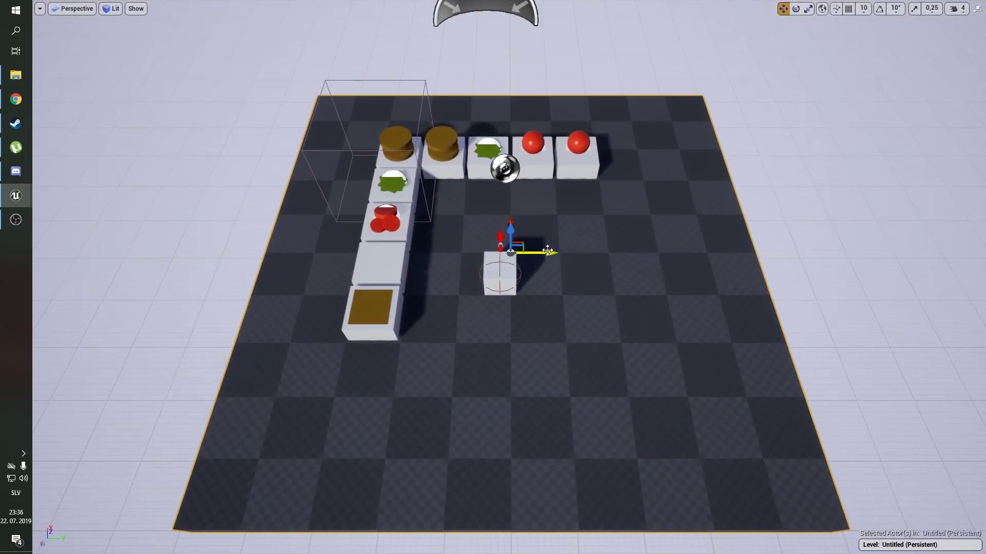
key("alt+p")
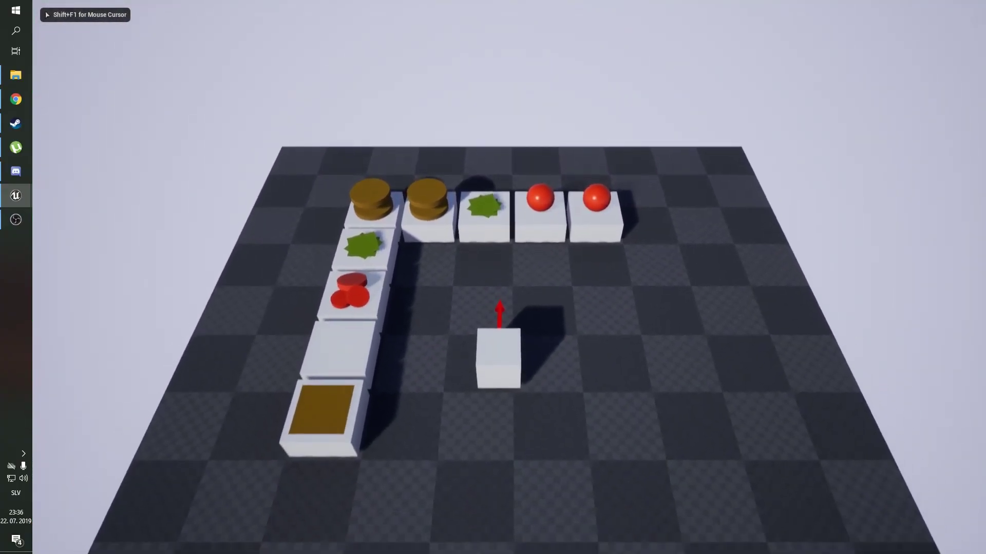
key("w")
key("e")
key("s")
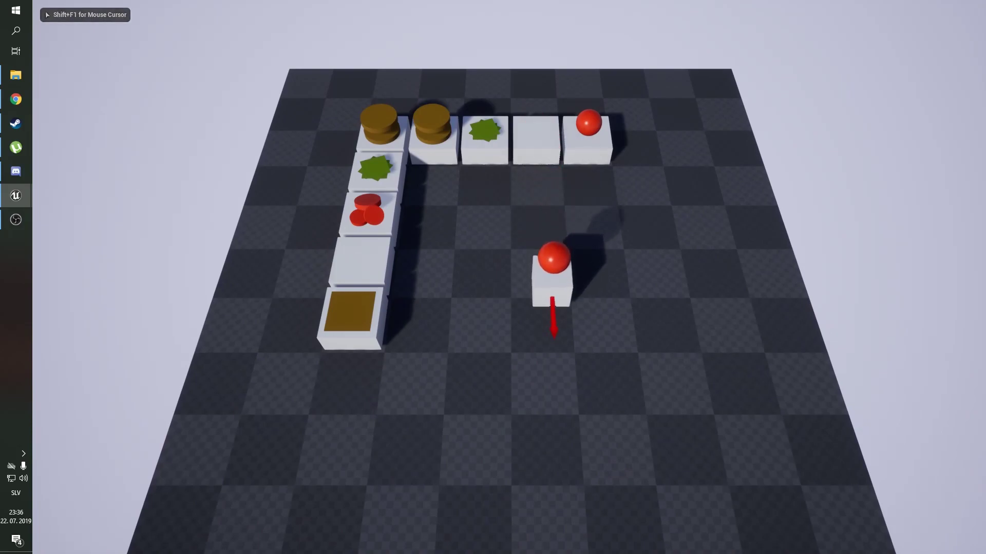
key("a")
key("e")
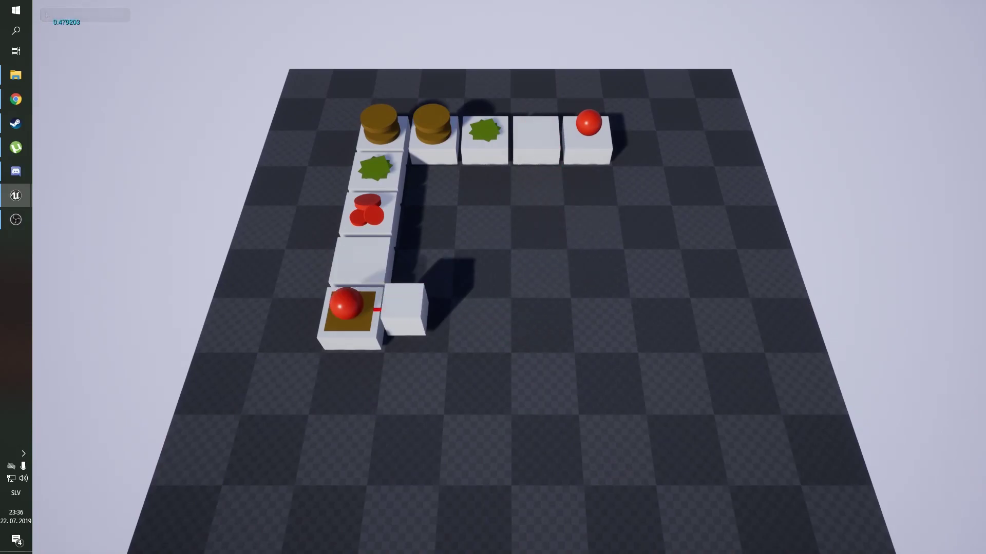
Pick up the chopped tomato slices and shuffle the tomatoes between the counters.
key("e")
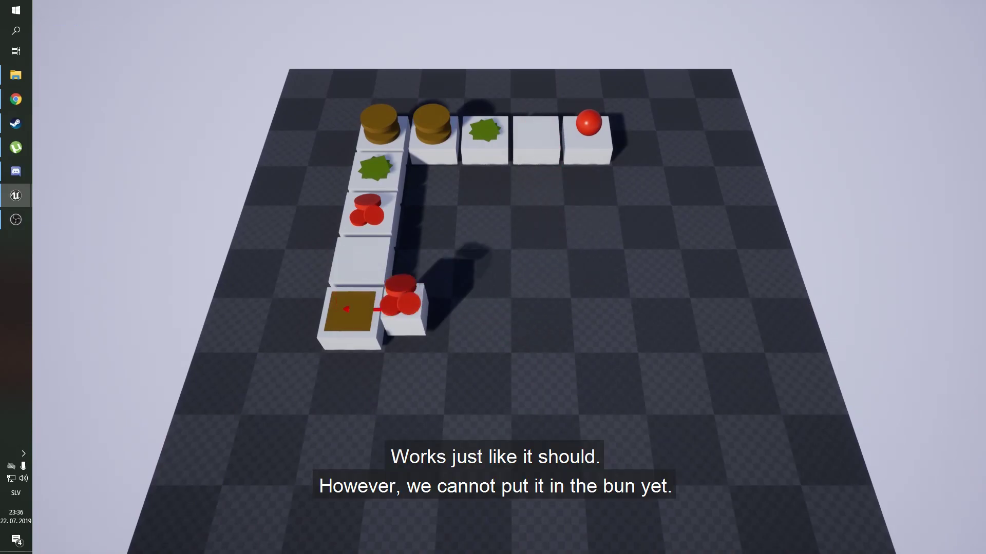
key("w")
key("s")
key("e")
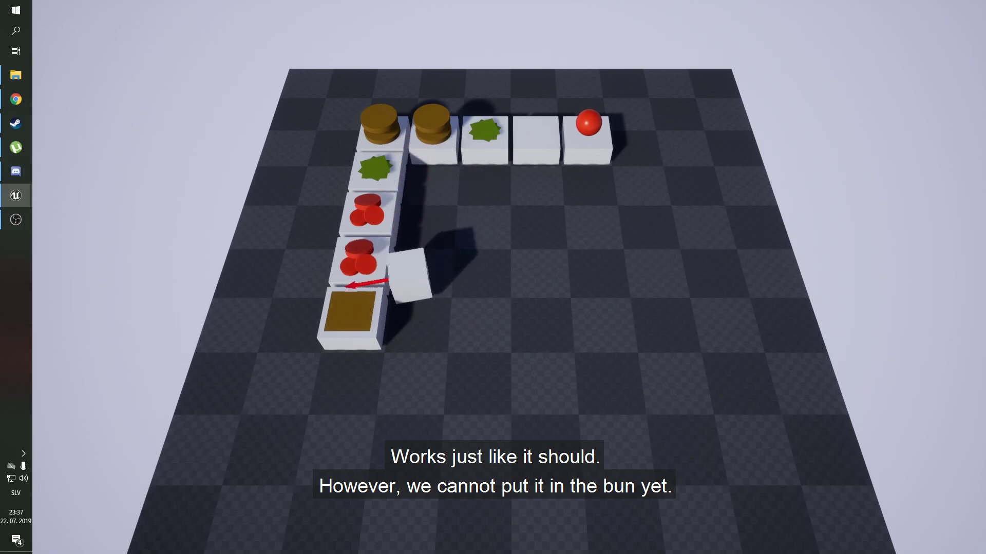
key("w")
key("e")
key("s")
key("a")
key("w")
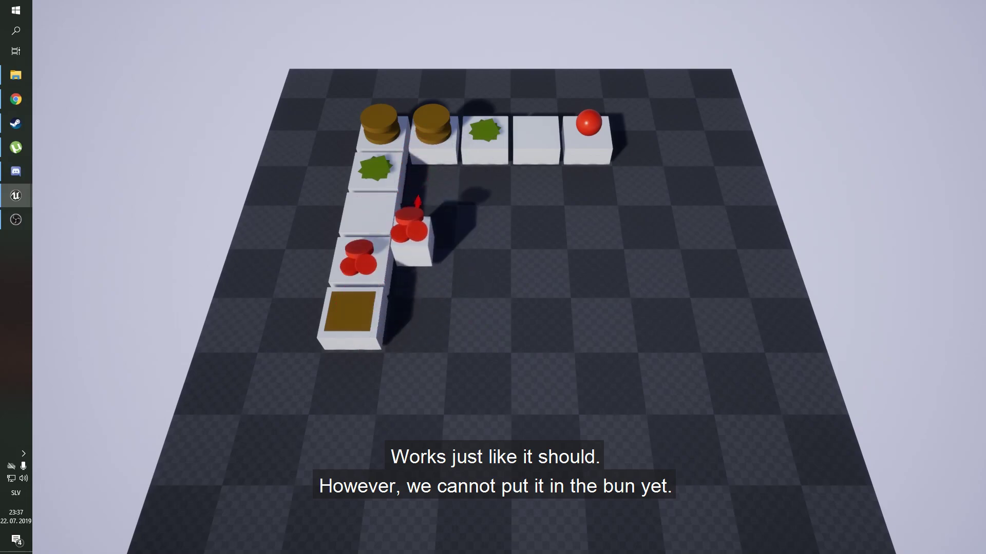
Try setting the whole tomato on the bun plate, take it back, and end the play session.
key("e")
key("d")
key("e")
key("s")
key("s")
key("a")
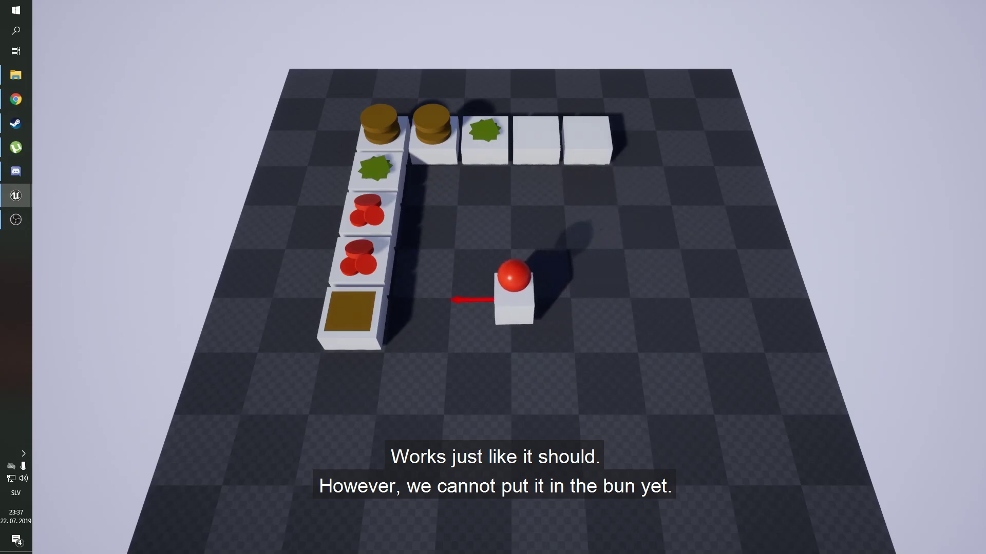
key("e")
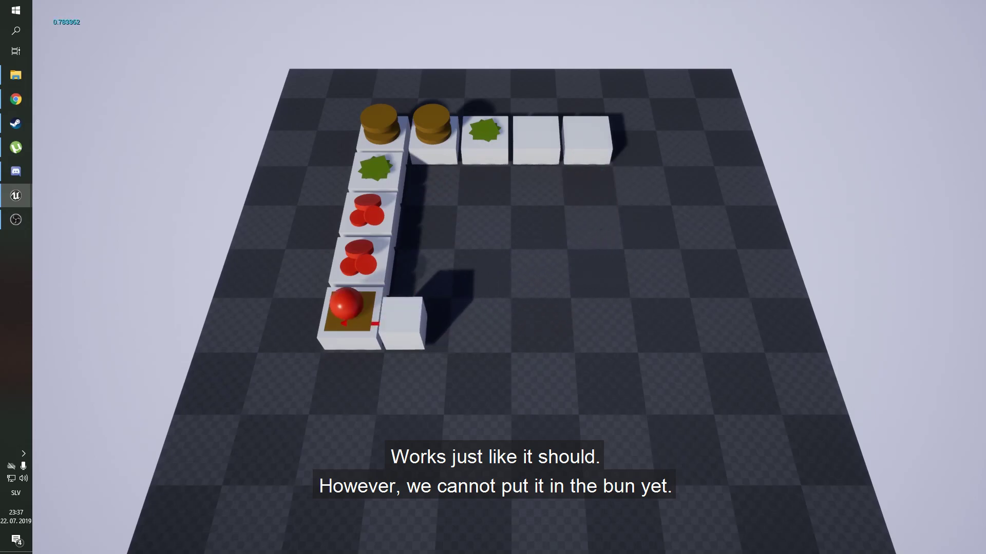
key("e")
key("w")
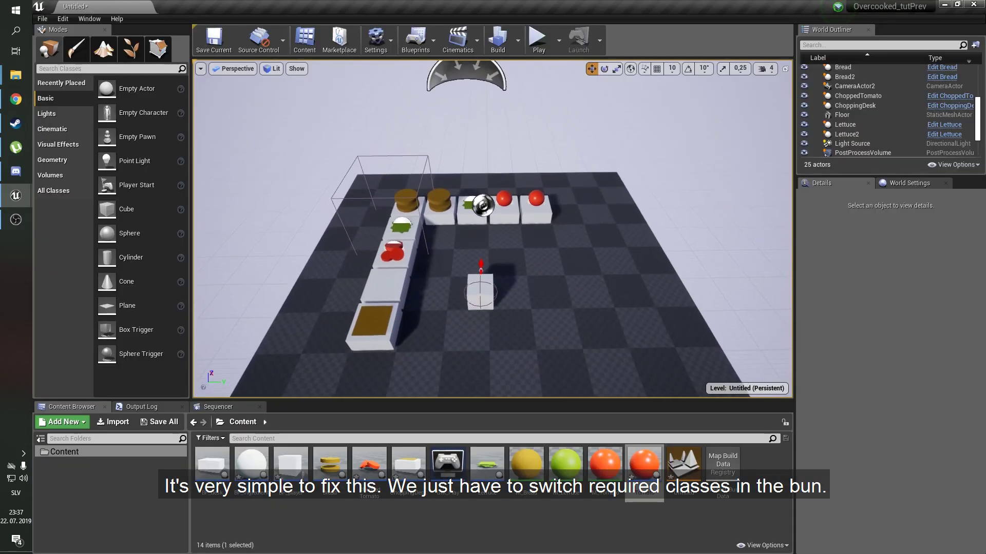
Open the Bread blueprint and add a Cast To ChoppedTomato node fed by Second Item.
double_click(331, 465)
scroll(341, 233, "down", 3)
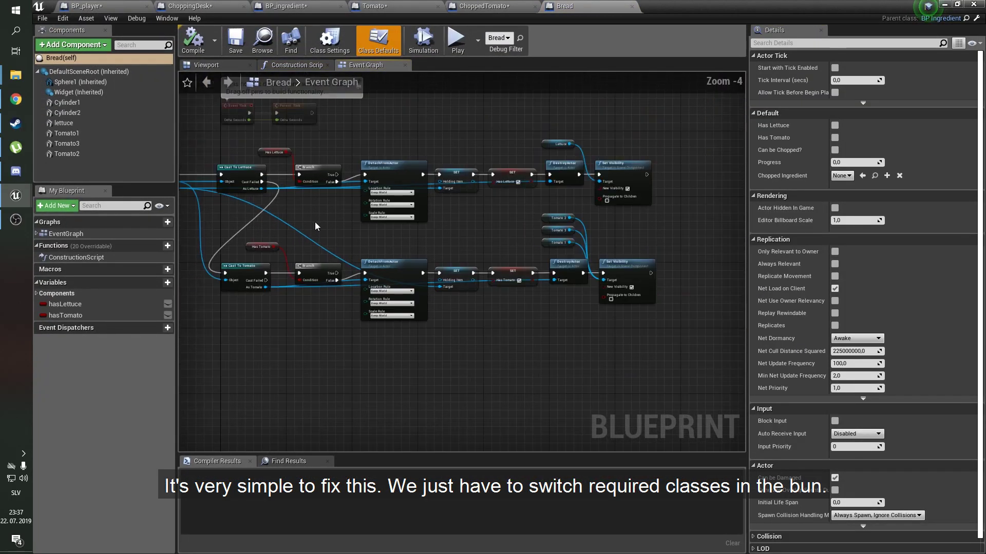
right_click_drag(315, 222, 492, 235)
scroll(489, 240, "up", 3)
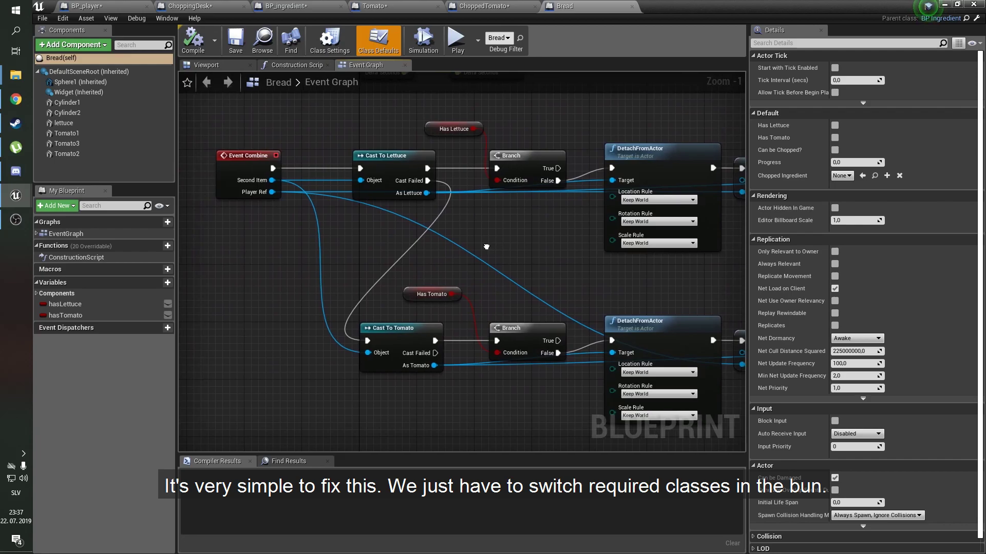
right_click_drag(446, 214, 447, 202)
left_click_drag(387, 252, 387, 252)
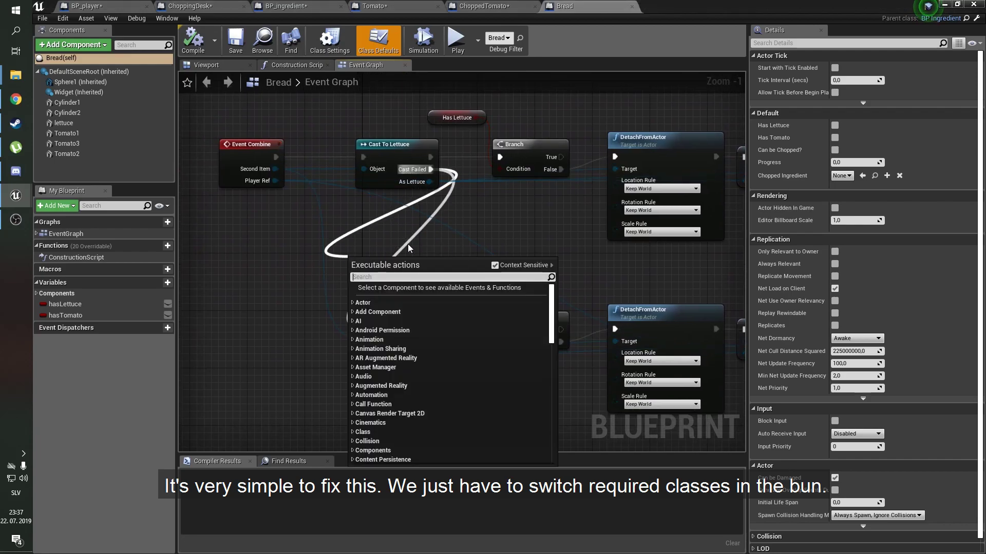
type("cast to chopp")
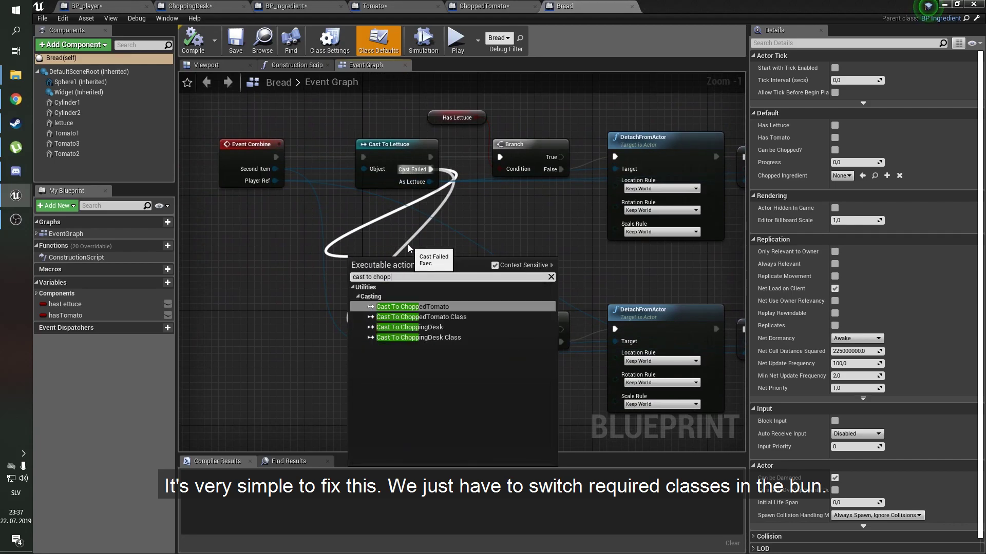
key("Return")
left_click_drag(409, 232, 416, 218)
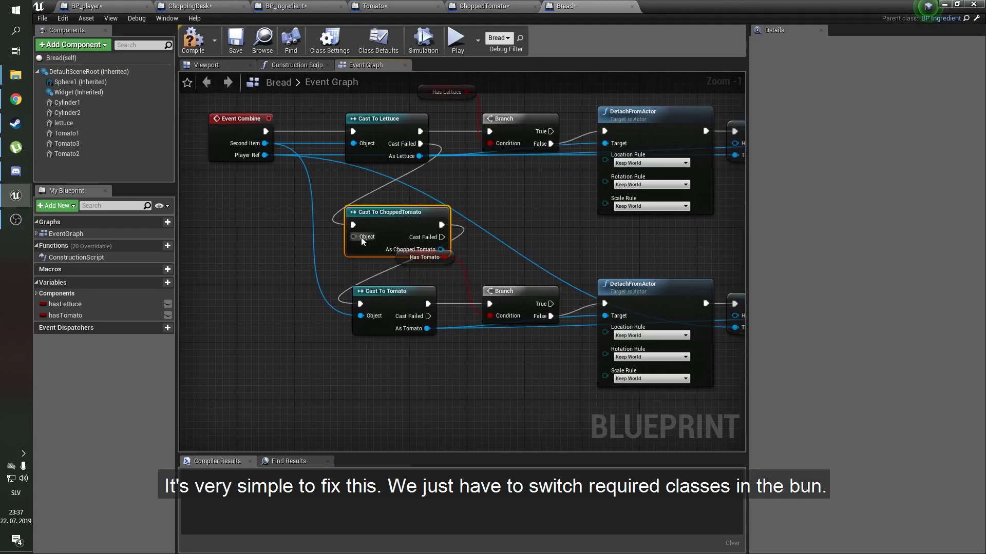
left_click_drag(353, 237, 274, 152)
Replace Cast To Tomato with Cast To ChoppedTomato, wired into the Branch and DestroyActor's Target.
left_click(389, 291)
key("Delete")
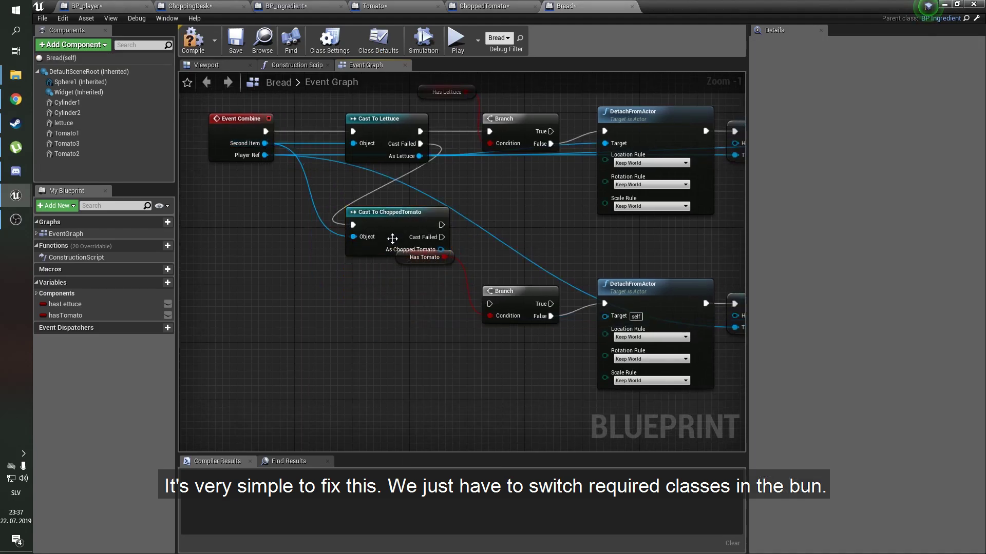
mouse_move(390, 216)
left_mouse_down()
mouse_move(390, 295)
mouse_move(406, 289)
left_mouse_up()
scroll(361, 291, "up", 1)
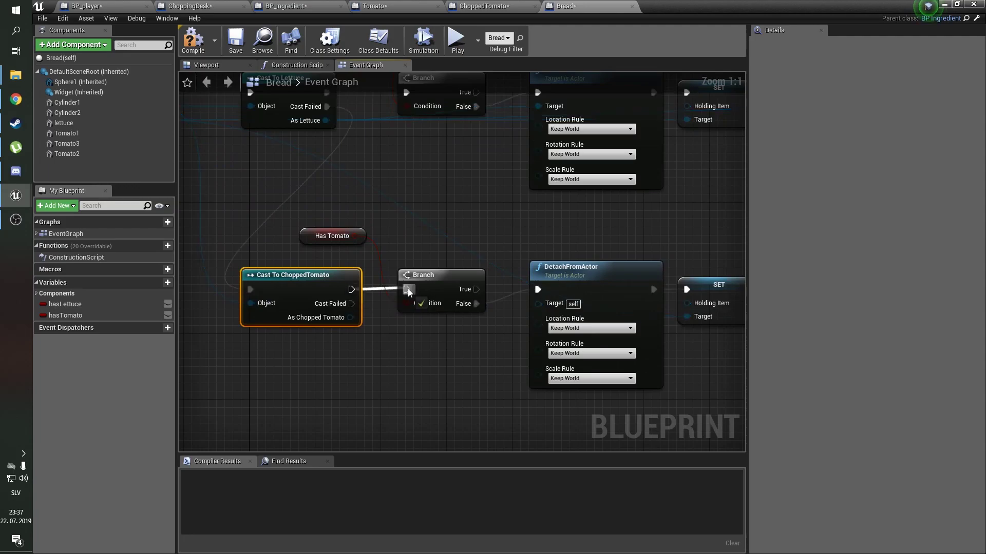
left_click_drag(350, 317, 538, 303)
scroll(496, 335, "down", 1)
right_click_drag(496, 335, 180, 308)
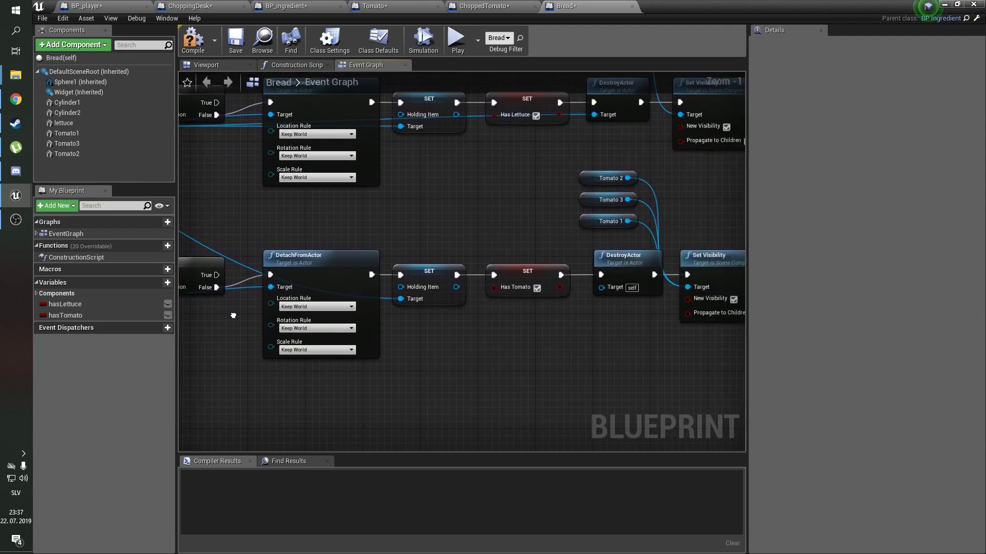
left_click_drag(455, 281, 277, 297)
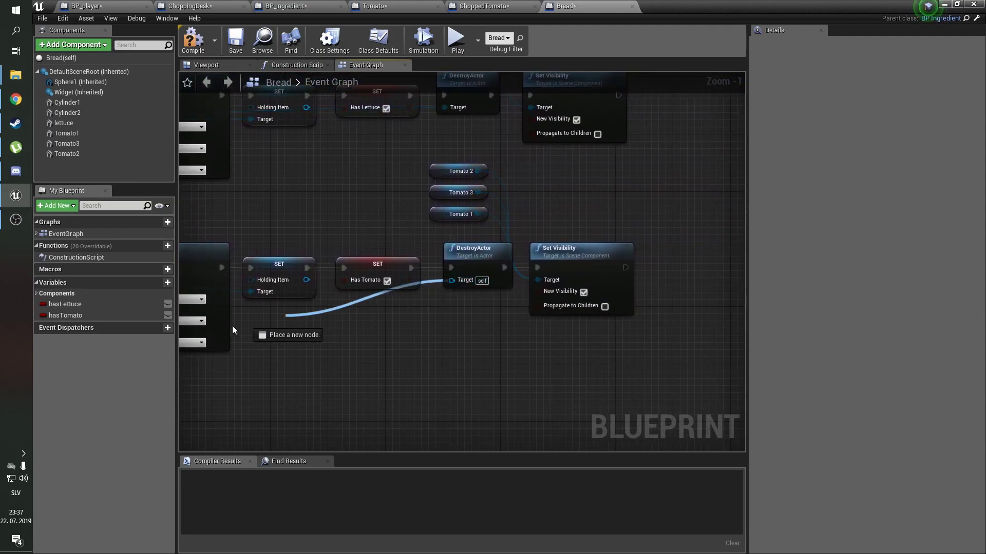
Reframe the cast and branch nodes and compile the Bread blueprint.
scroll(504, 355, "up", 1)
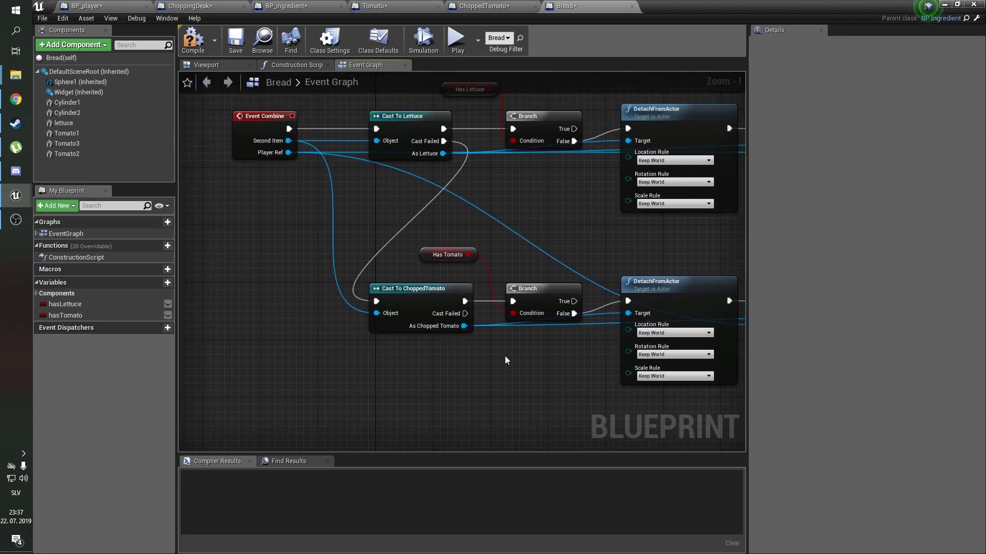
right_click_drag(463, 347, 375, 341)
scroll(375, 346, "down", 1)
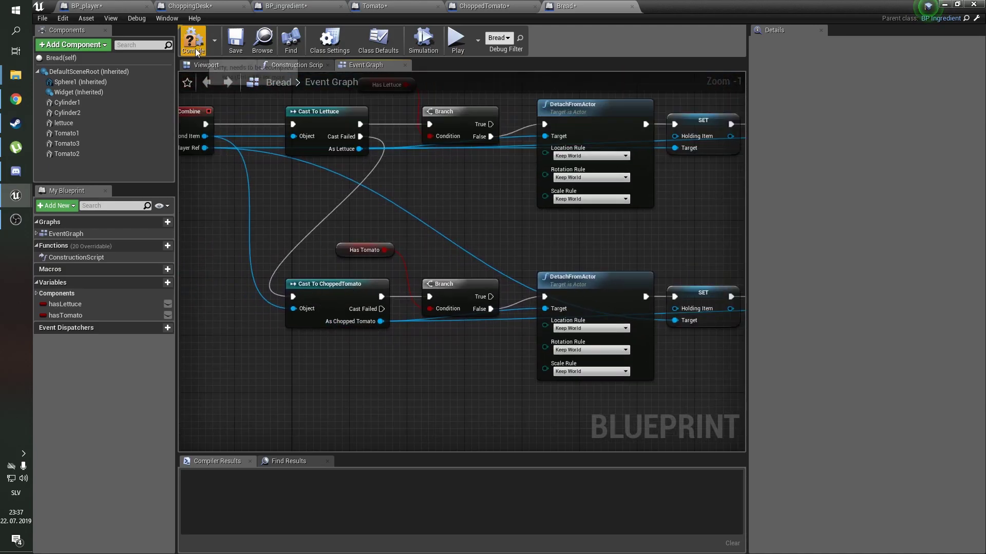
key("F7")
Return to the level editor, start playing, and drop a tomato onto the bun plate.
left_click(944, 4)
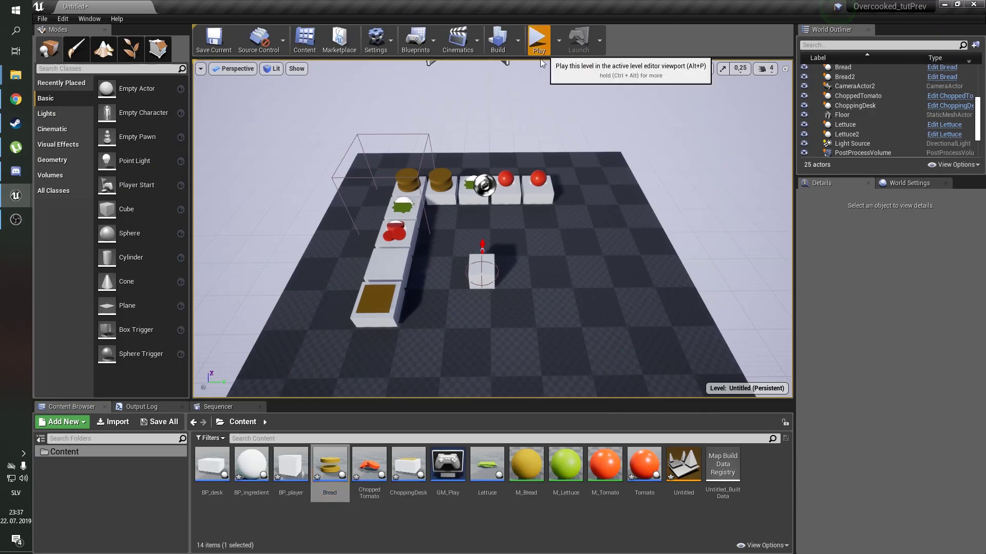
left_click(537, 35)
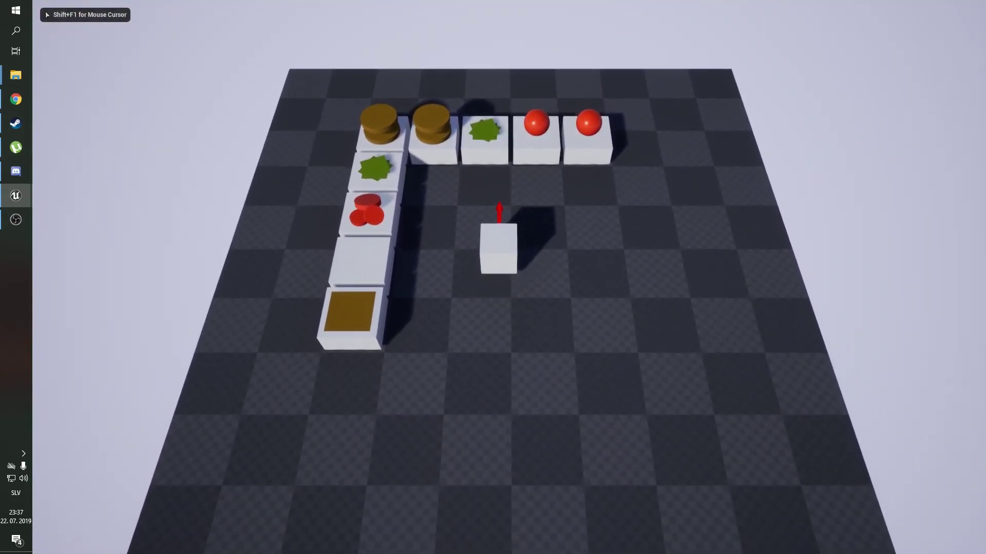
key("w")
key("e")
key("s")
key("s")
key("a")
key("e")
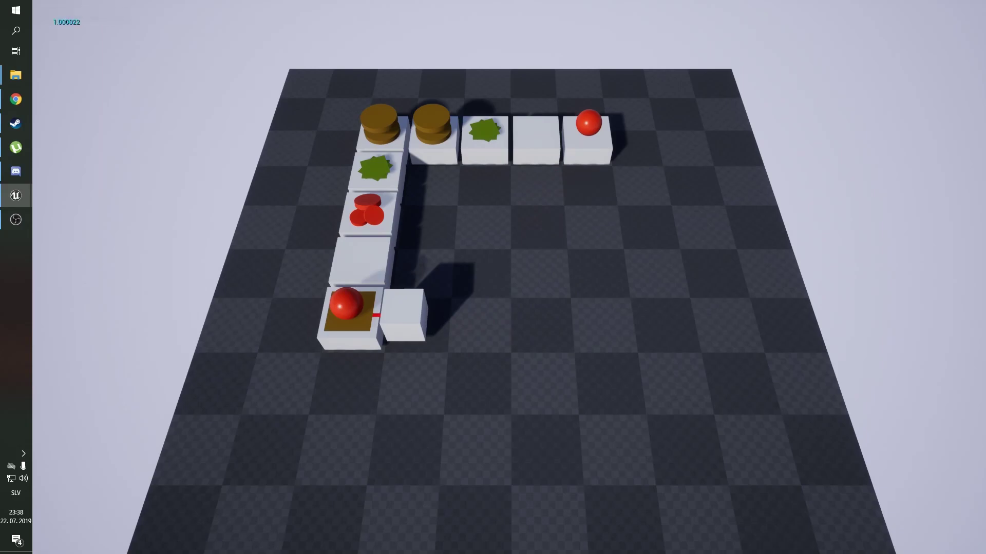
key("e")
Build a tomato and lettuce burger on the second bun, set it down, and stop the game.
key("w")
key("w")
key("w")
key("e")
key("d")
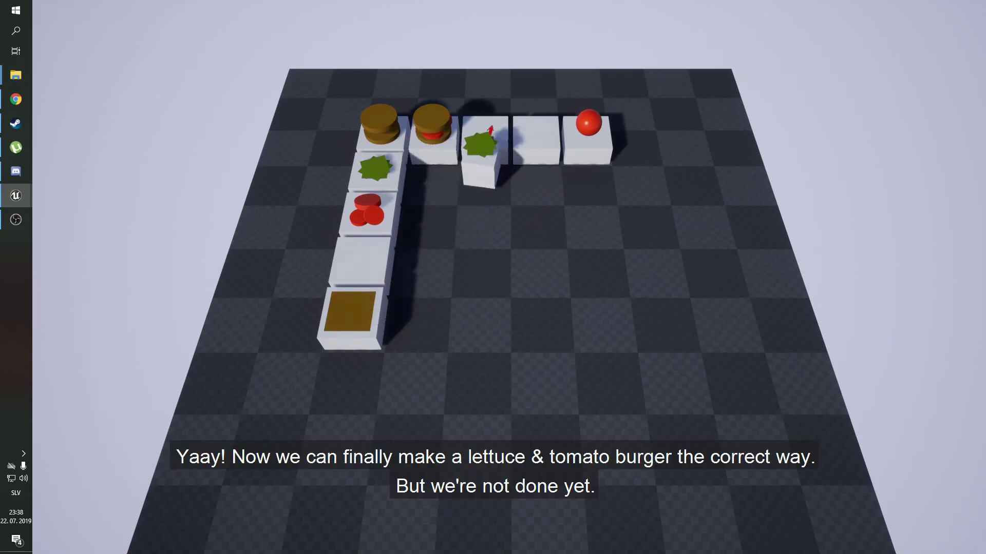
key("a")
key("e")
key("e")
key("s")
key("s")
key("a")
key("e")
key("s")
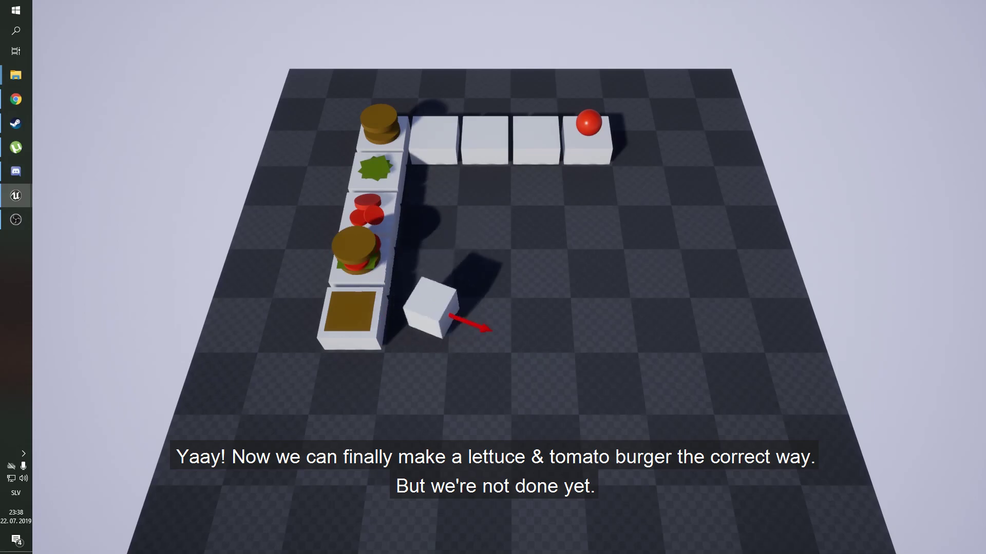
key("Escape")
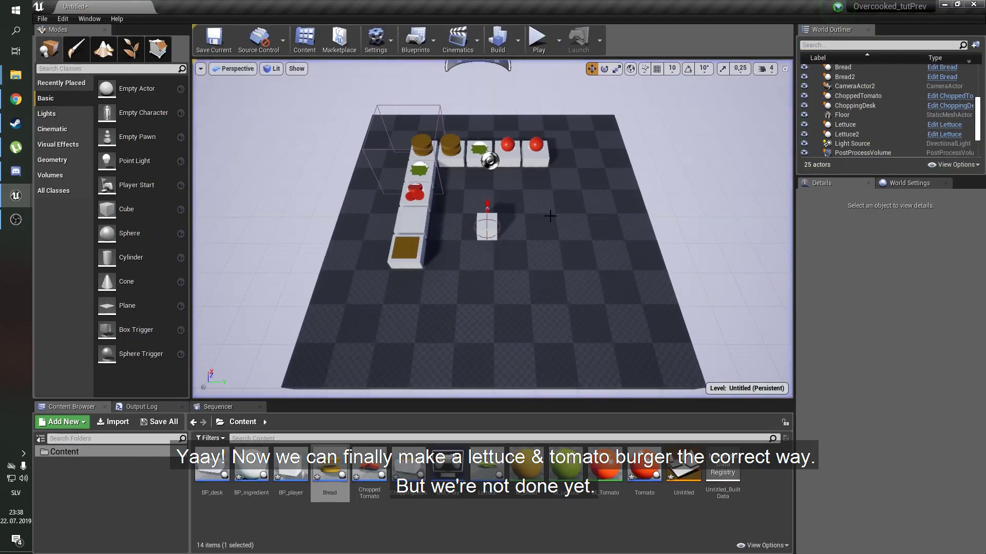
left_click(470, 522)
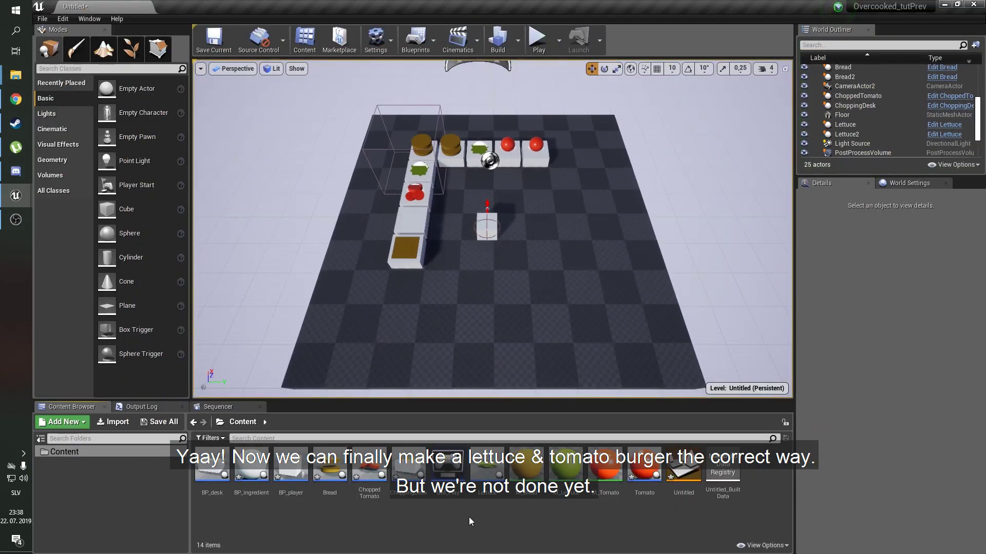
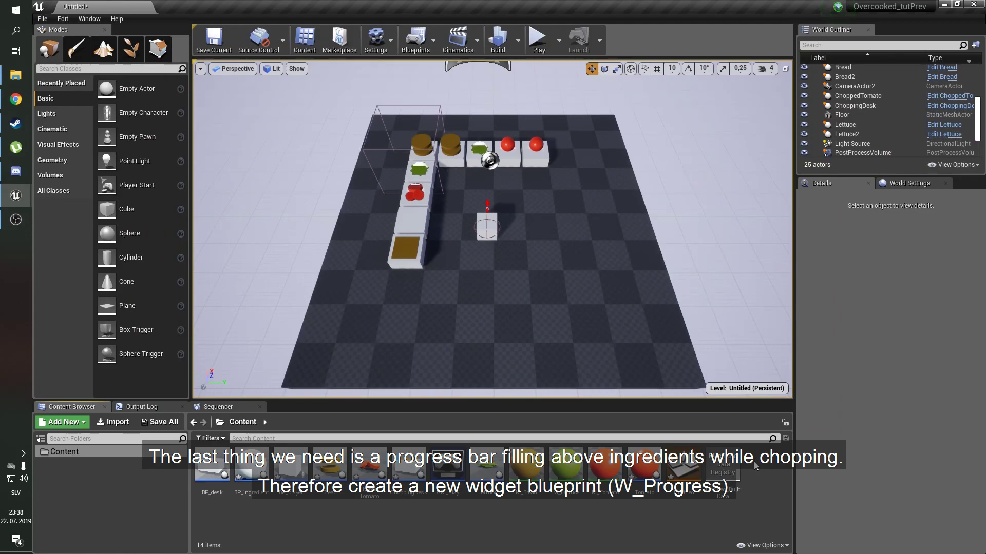
Create a Widget Blueprint in the Content folder named W_Progress.
right_click(754, 461)
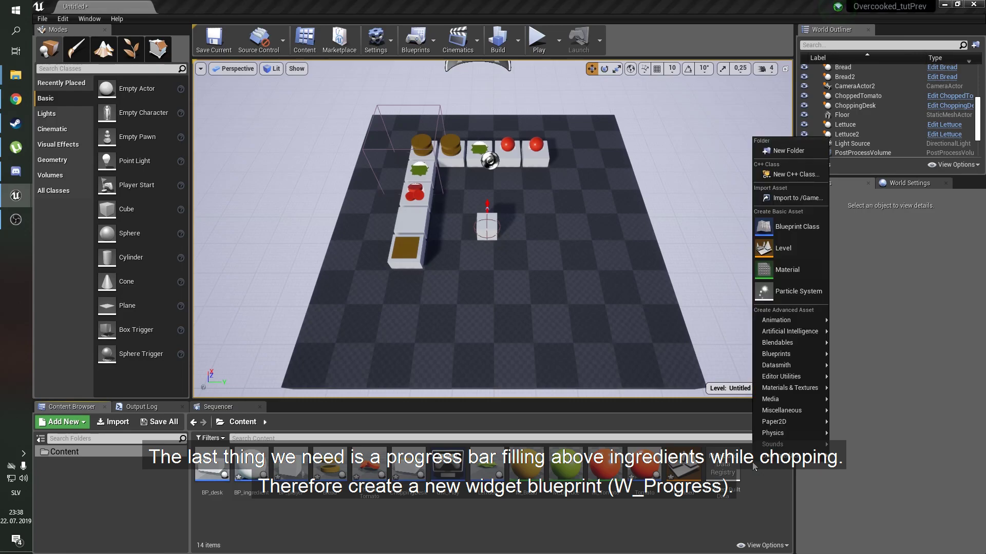
mouse_move(791, 455)
left_click(859, 520)
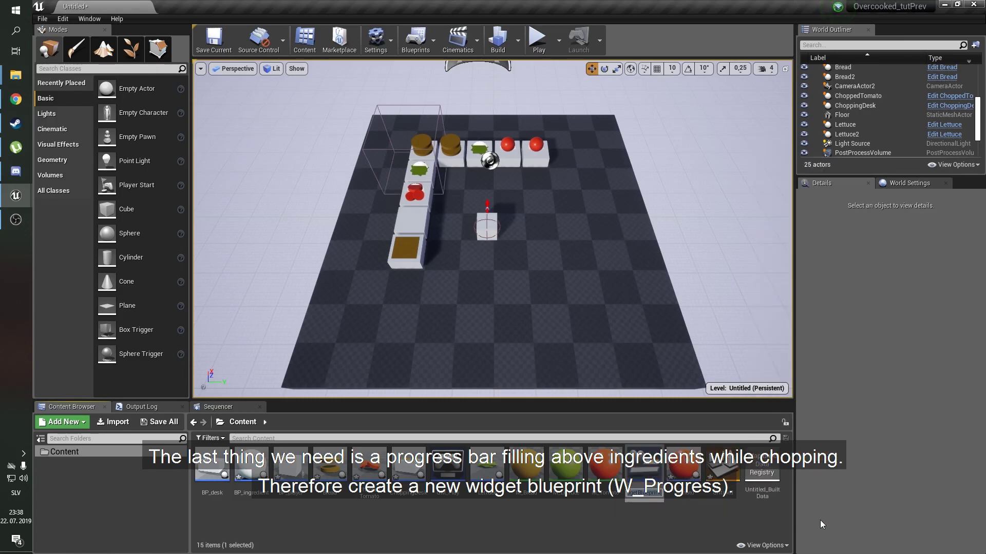
type("ess")
key("Return")
Add a progress bar to W_Progress, centre-anchored at position 0,0 with size 75×15.
double_click(767, 491)
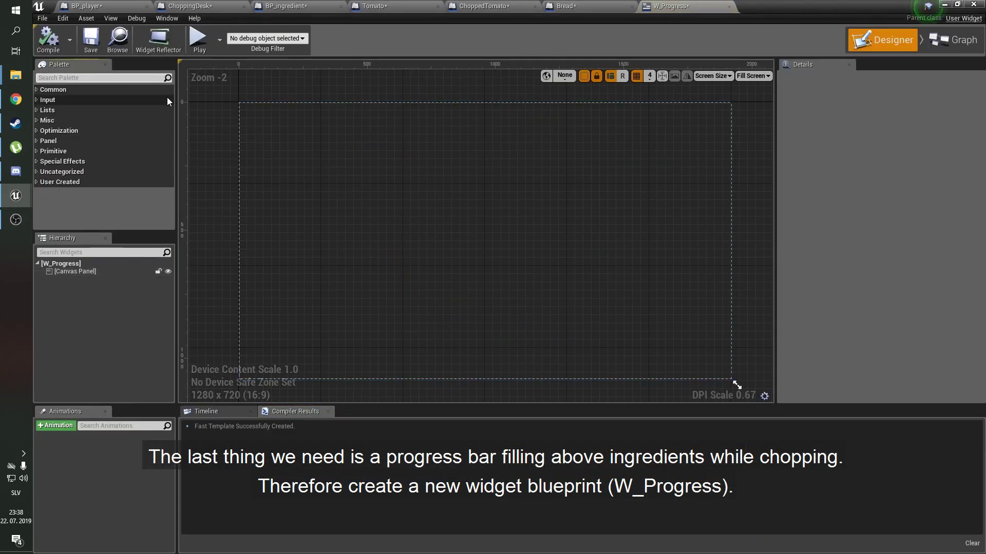
type("progr")
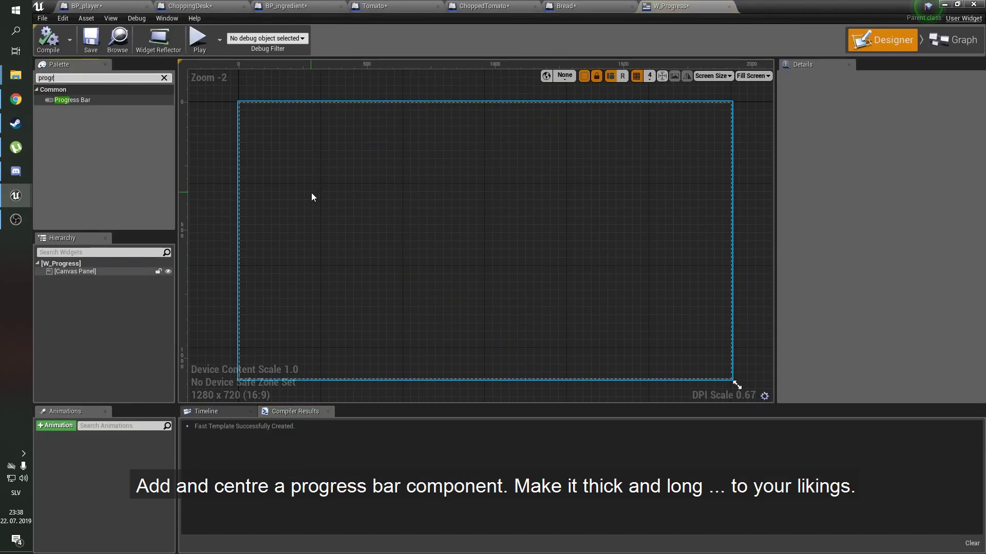
type("es")
left_click_drag(103, 103, 475, 220)
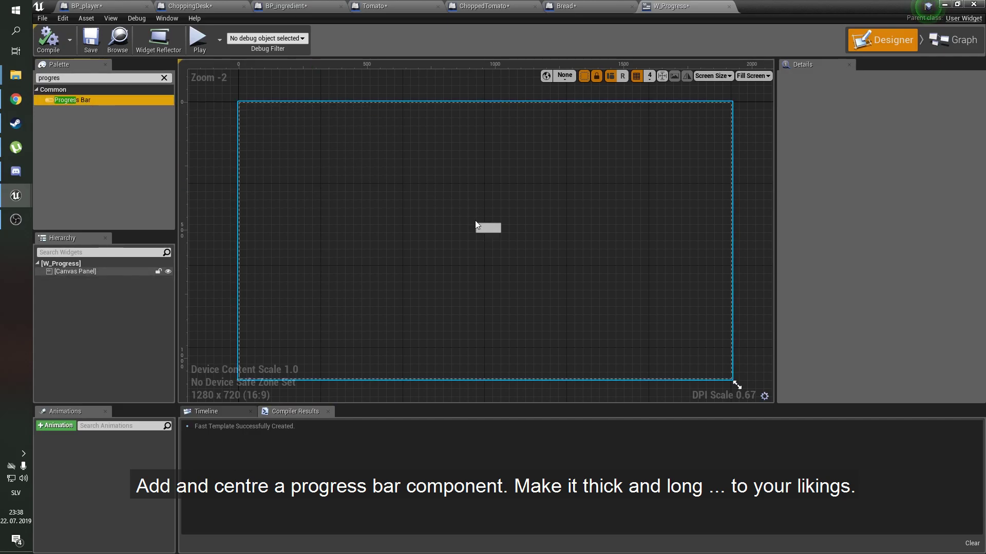
left_click(875, 123)
left_click(882, 158)
left_click(873, 136)
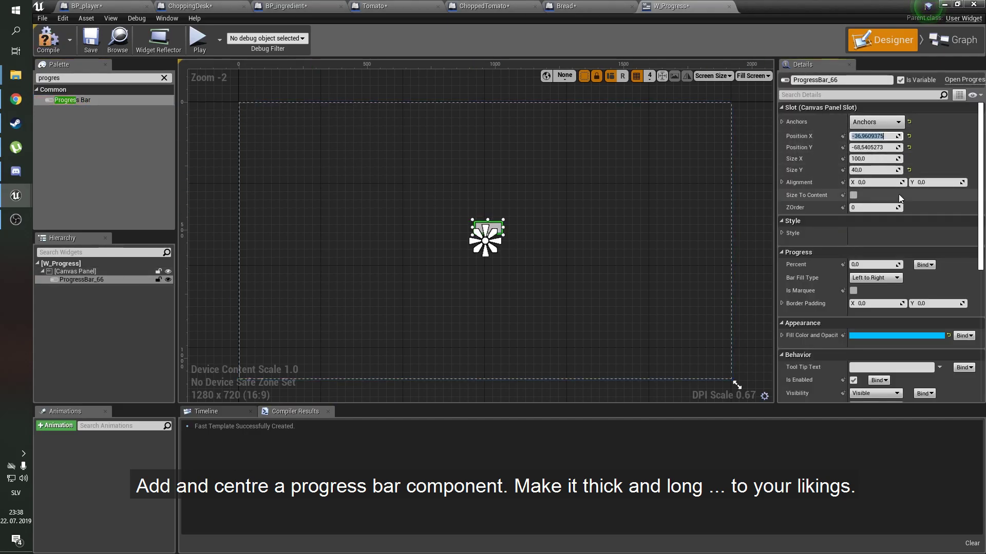
type("0")
key("Tab")
type("0")
key("Tab")
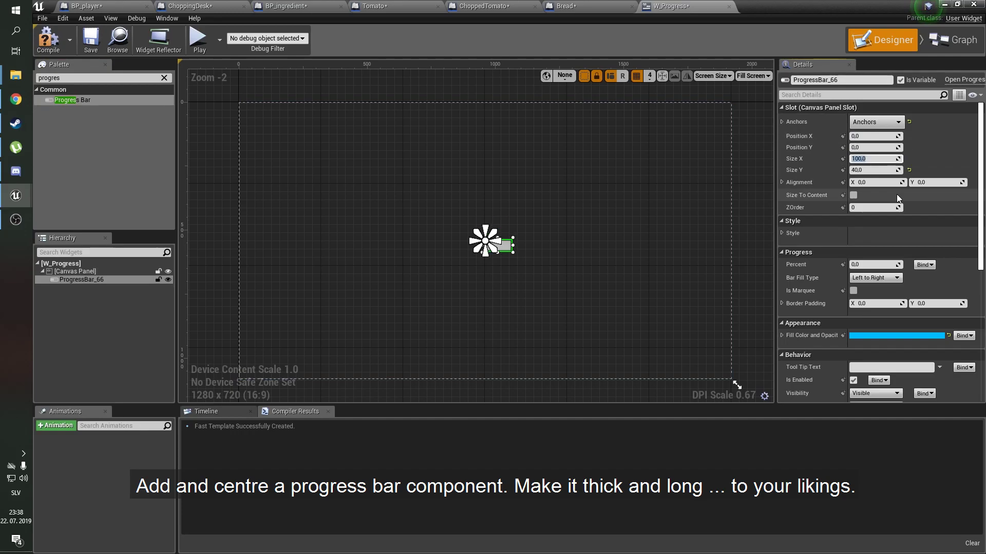
type("75")
key("Tab")
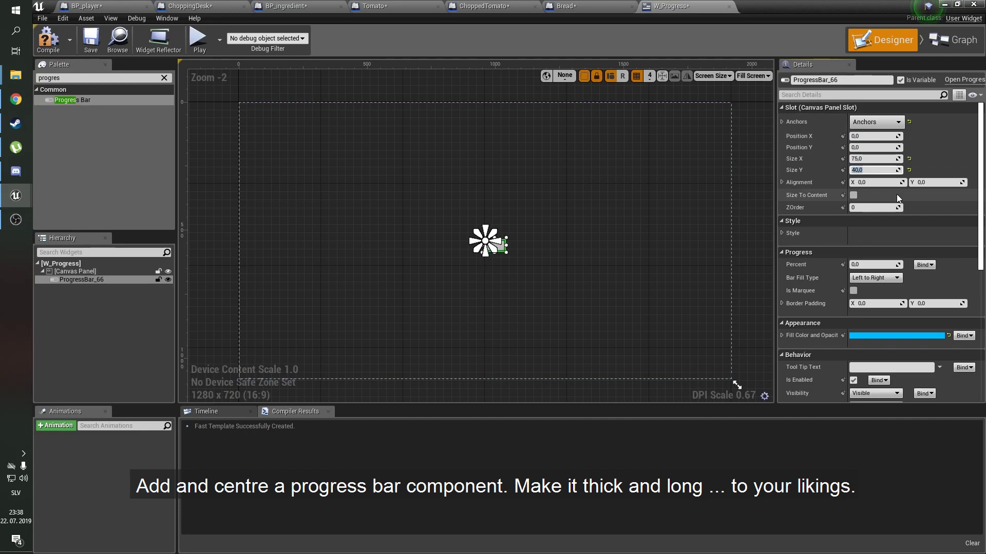
type("15")
key("Return")
Set the progress bar's alignment to 0.5, 0.5.
left_click(655, 251)
scroll(494, 252, "up", 3)
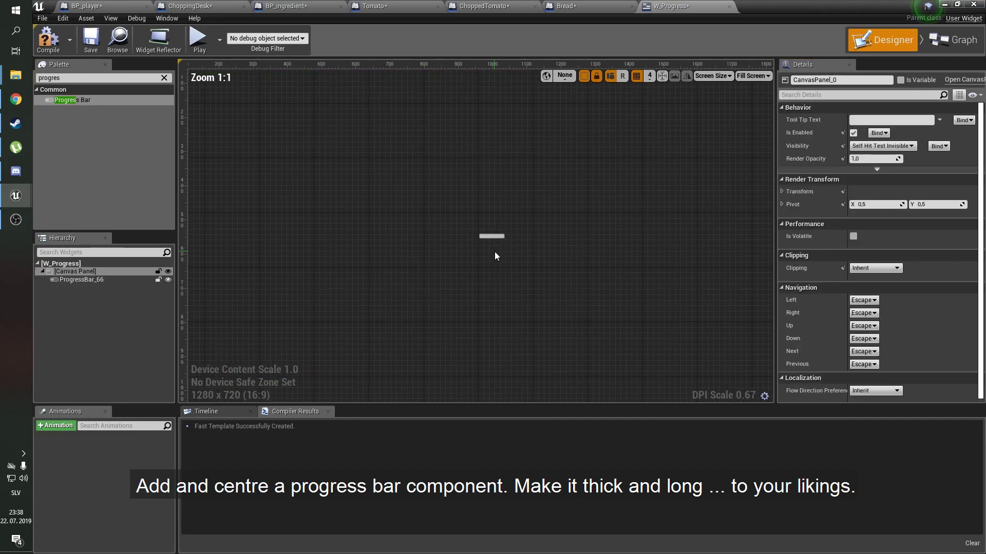
scroll(486, 226, "up", 1)
left_click(485, 226)
left_click(856, 183)
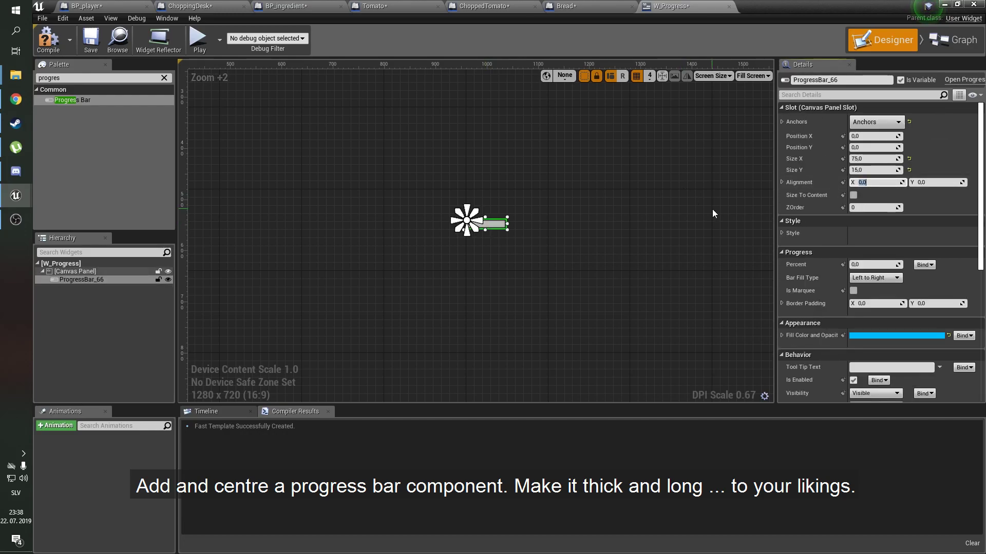
type("0,5")
key("Tab")
key("Return")
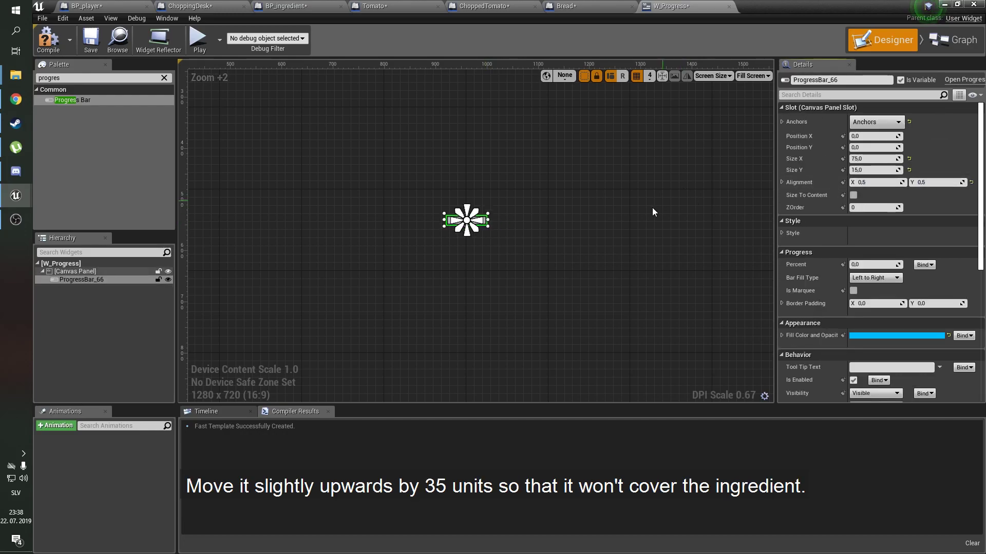
Raise the progress bar about 38 units above centre.
left_click(652, 207)
scroll(462, 226, "up", 4)
left_click(480, 240)
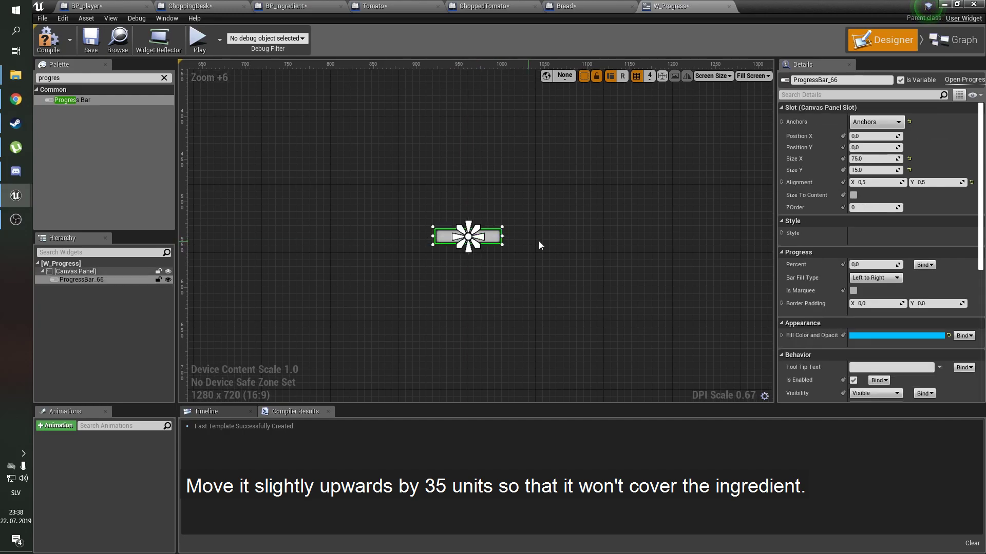
left_click(611, 251)
left_click(491, 236)
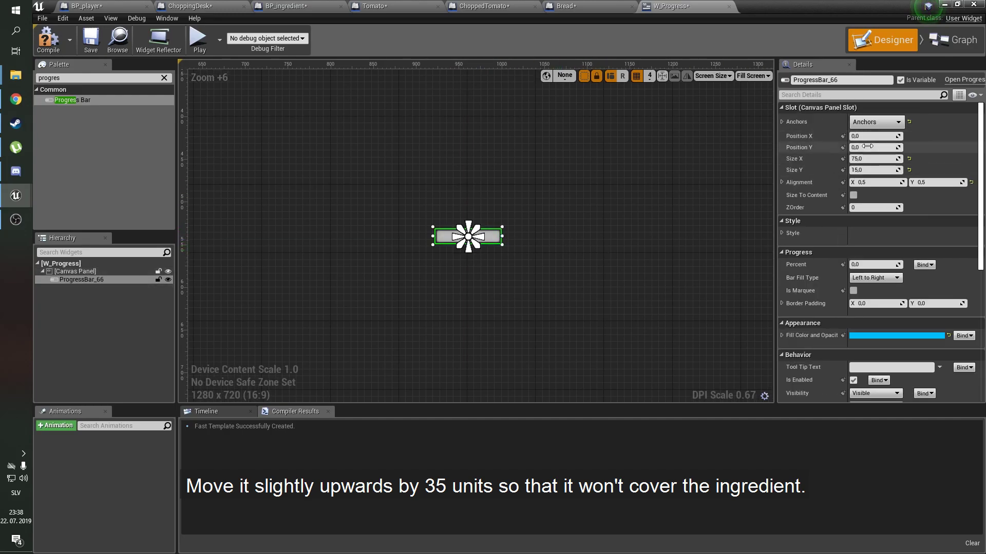
left_click_drag(873, 148, 870, 146)
left_click_drag(469, 236, 468, 203)
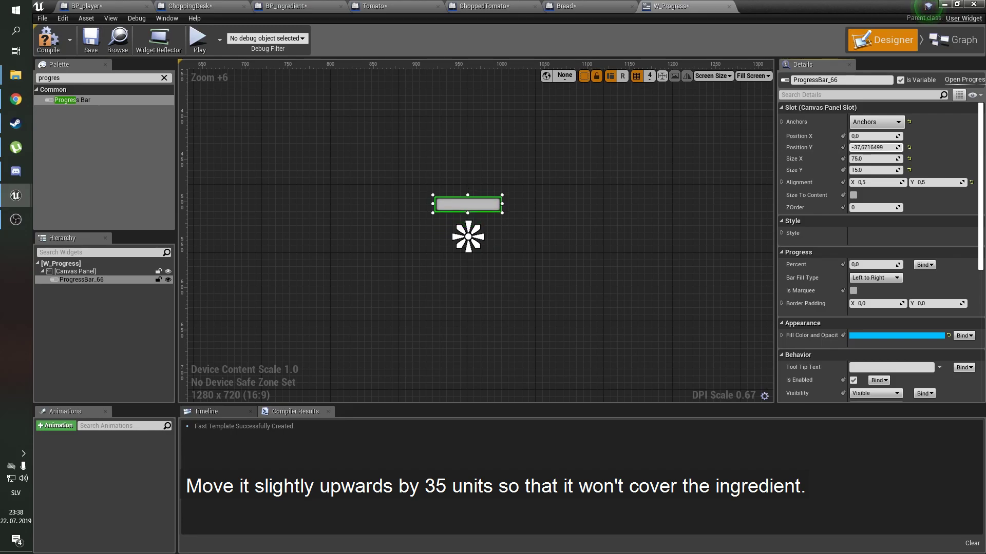
left_click(632, 239)
scroll(491, 226, "down", 2)
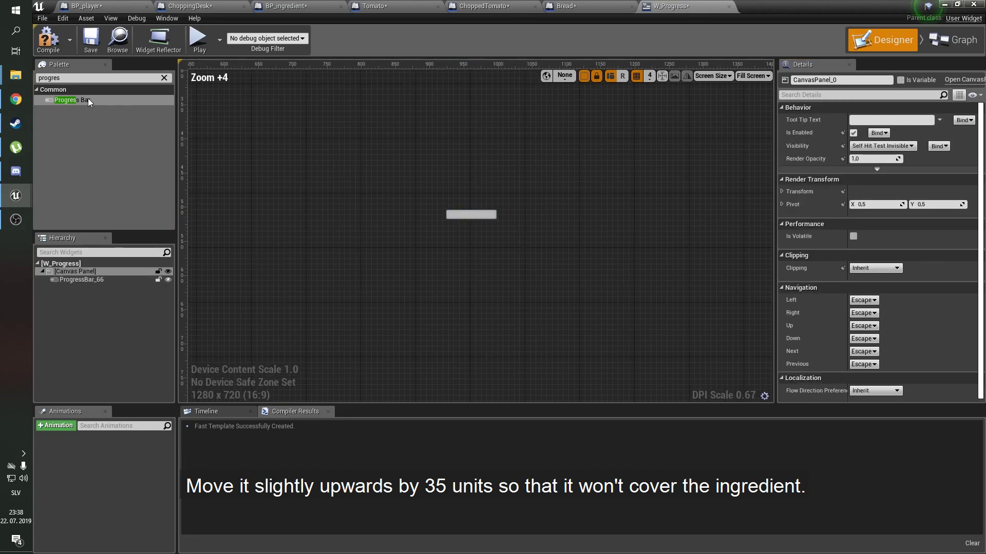
Compile W_Progress and close its editor.
left_click(49, 41)
scroll(501, 200, "down", 3)
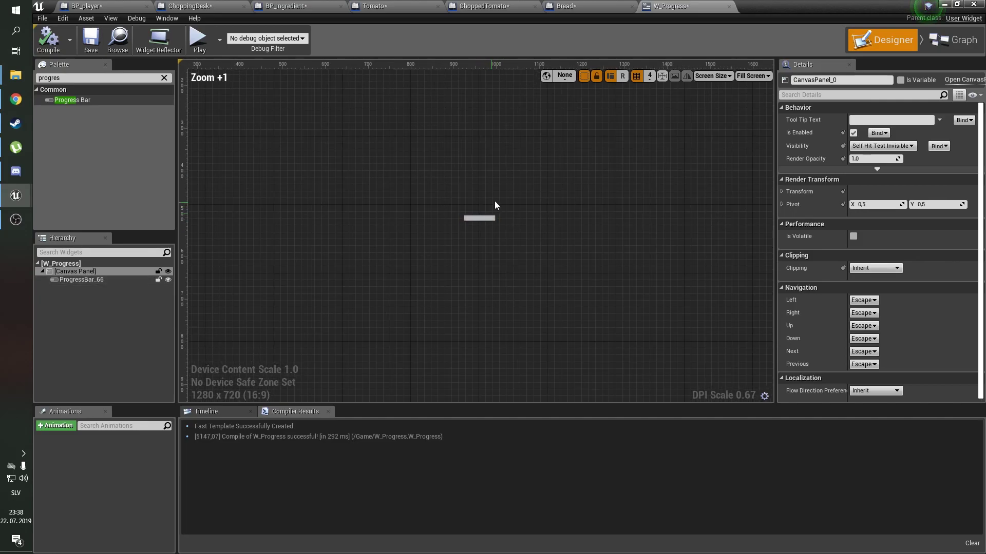
scroll(507, 217, "down", 2)
scroll(521, 229, "down", 1)
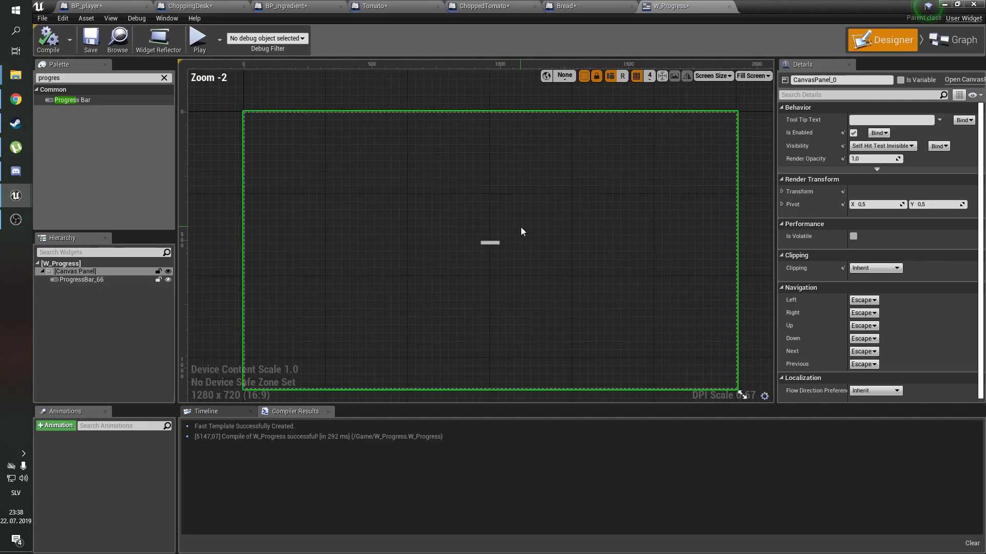
left_click(945, 5)
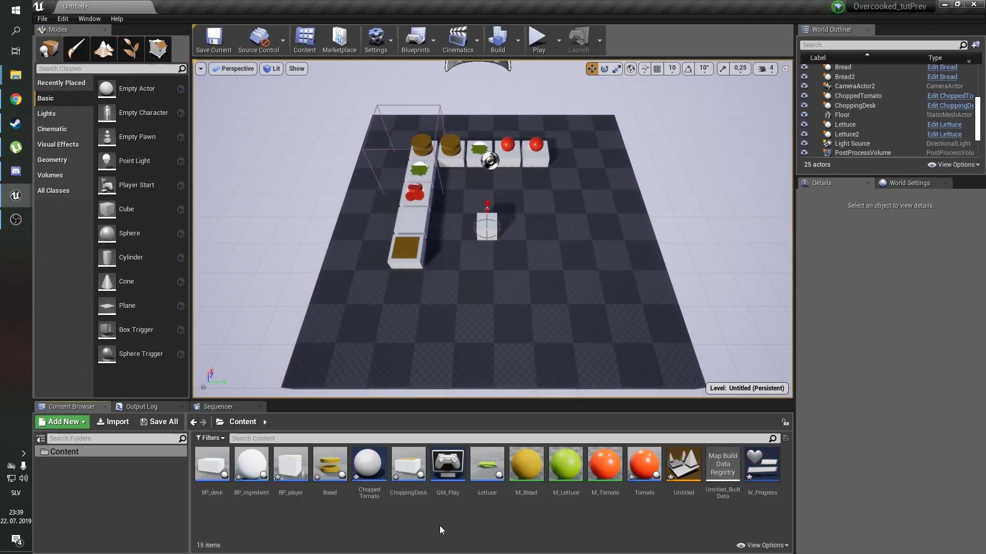
Add a Widget component to BP_ingredient using W_Progress in Screen space.
double_click(251, 463)
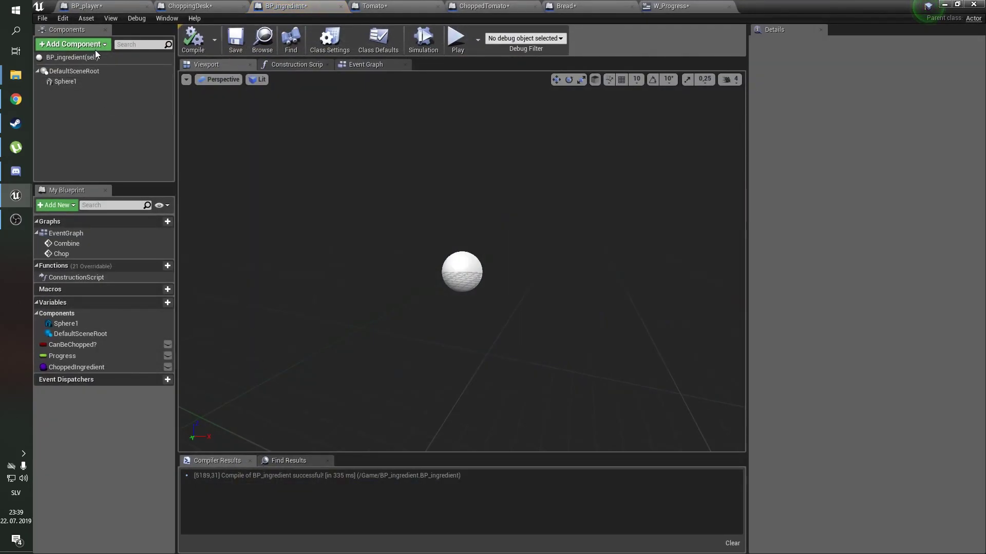
left_click(98, 47)
type("widget")
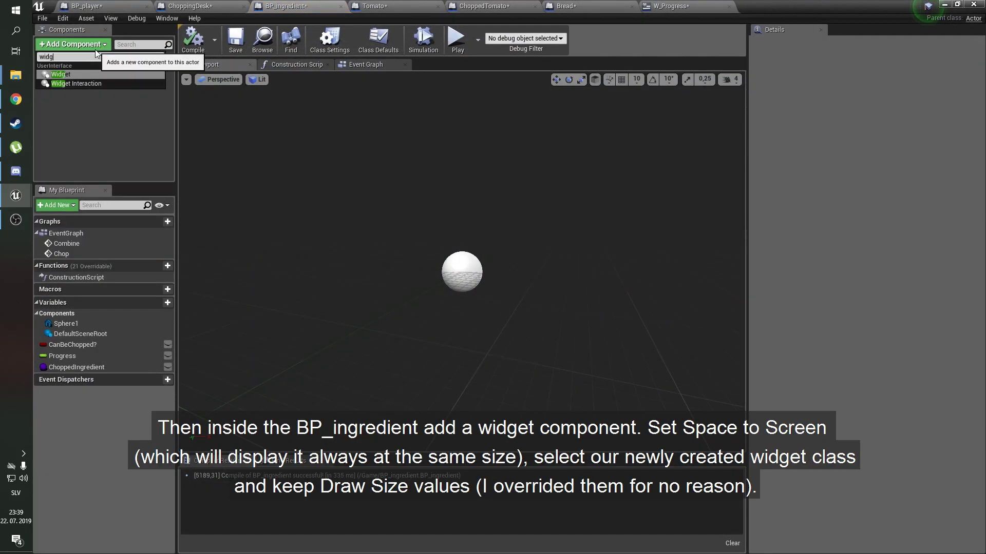
left_click(87, 73)
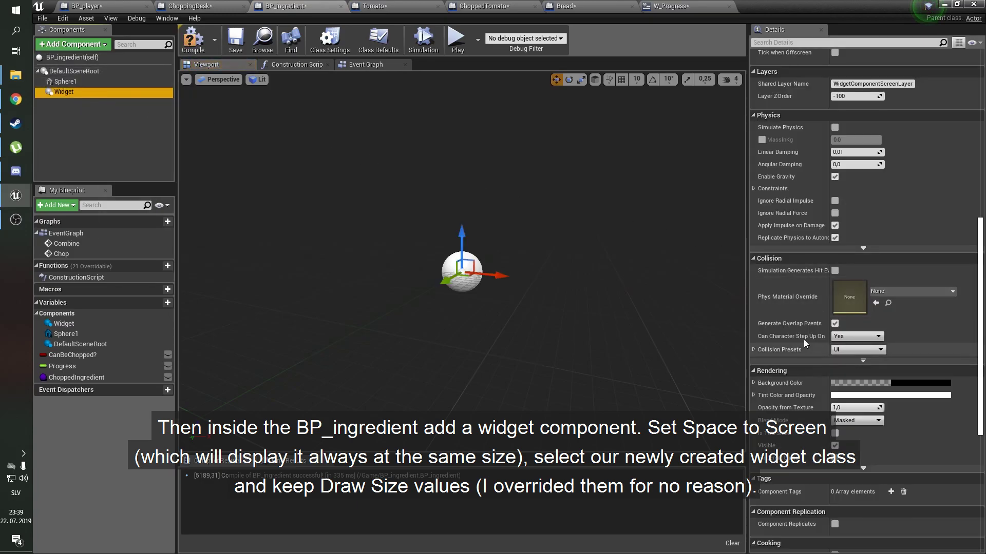
scroll(799, 318, "up", 5)
scroll(796, 295, "up", 5)
scroll(797, 294, "up", 5)
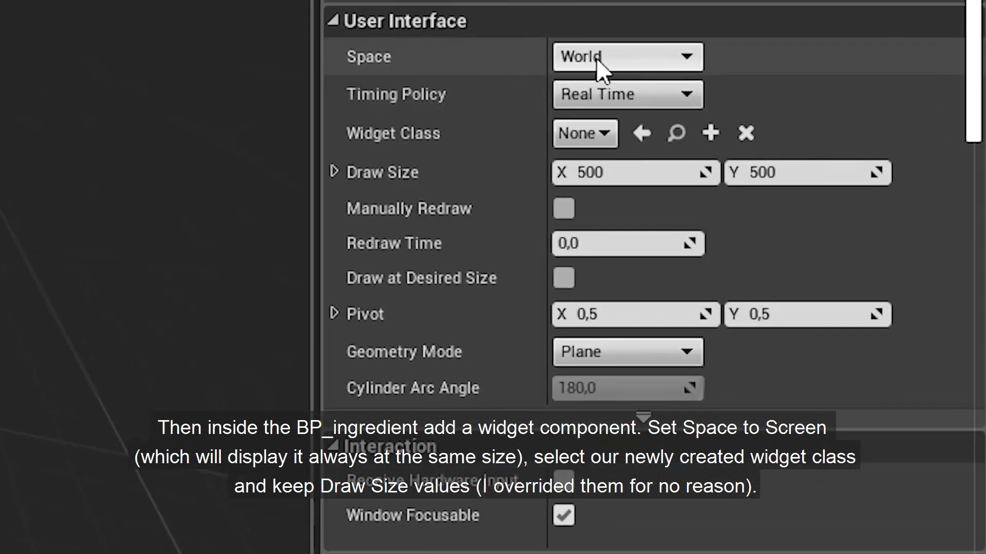
left_click(854, 258)
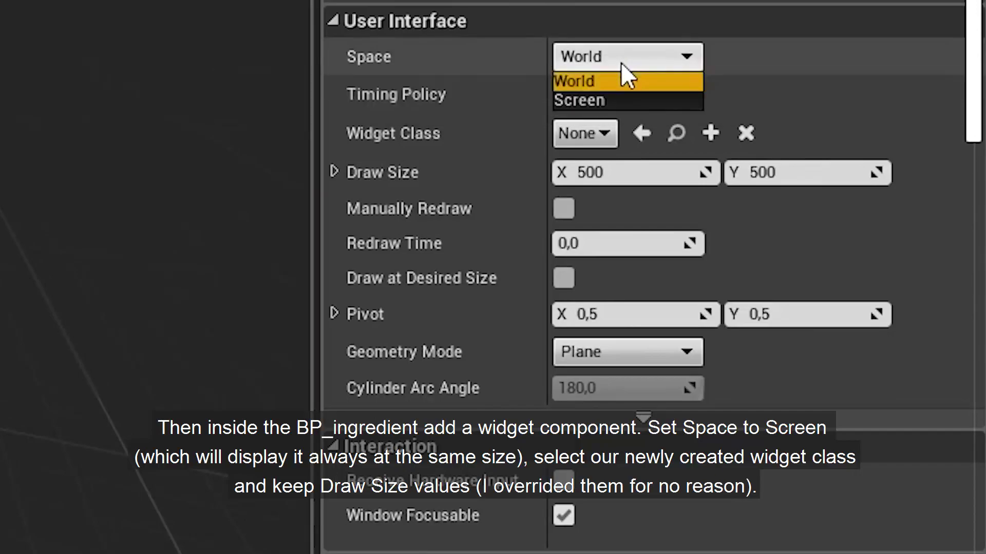
left_click(620, 101)
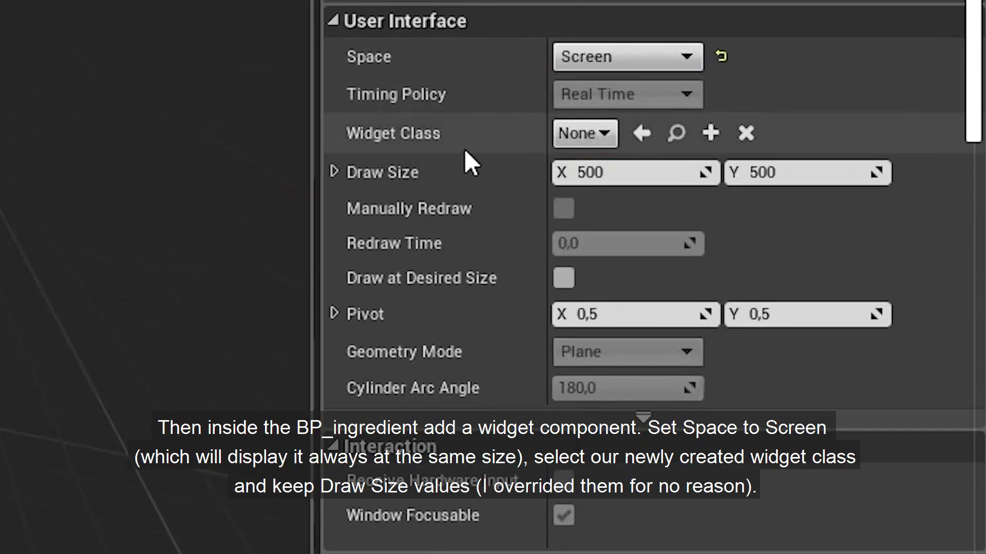
left_click(578, 133)
left_click(634, 284)
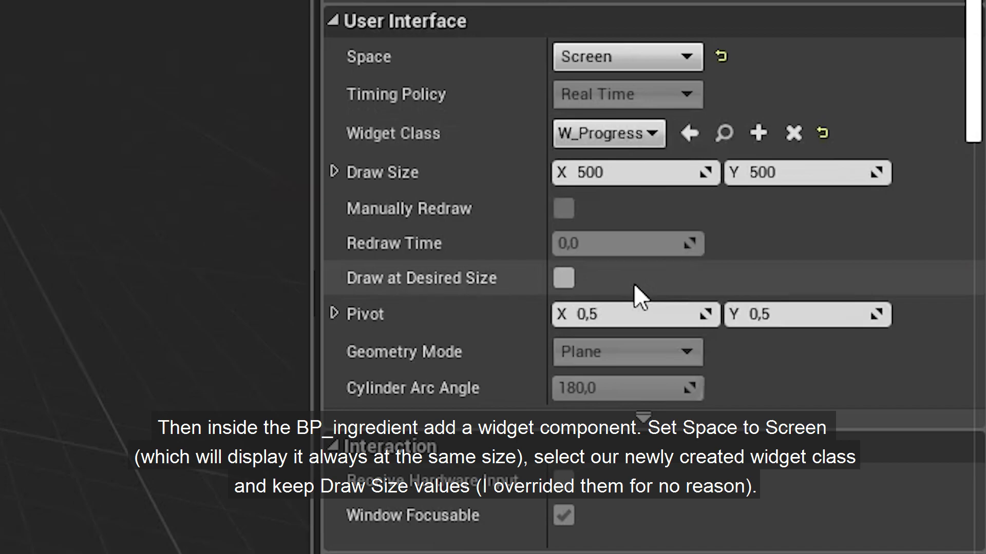
Set the widget's draw size to 1920×1080 and untick Visible so it starts hidden.
left_click(616, 177)
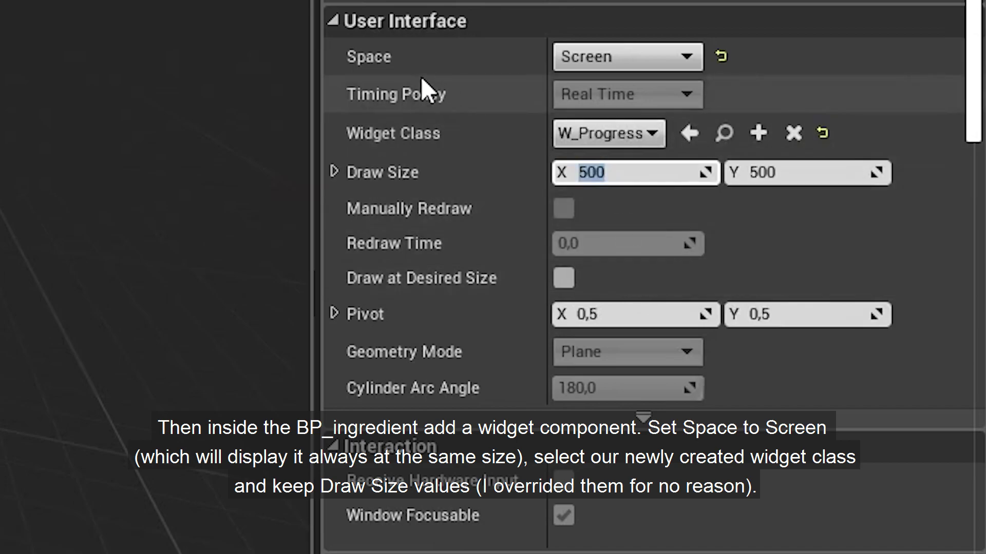
type("1920")
key("Tab")
type("108")
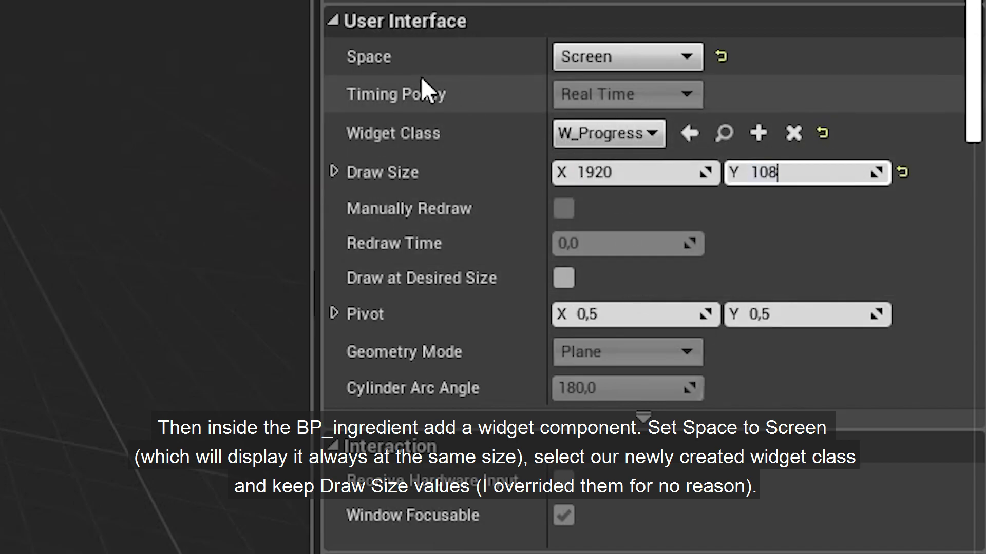
type("0")
key("Return")
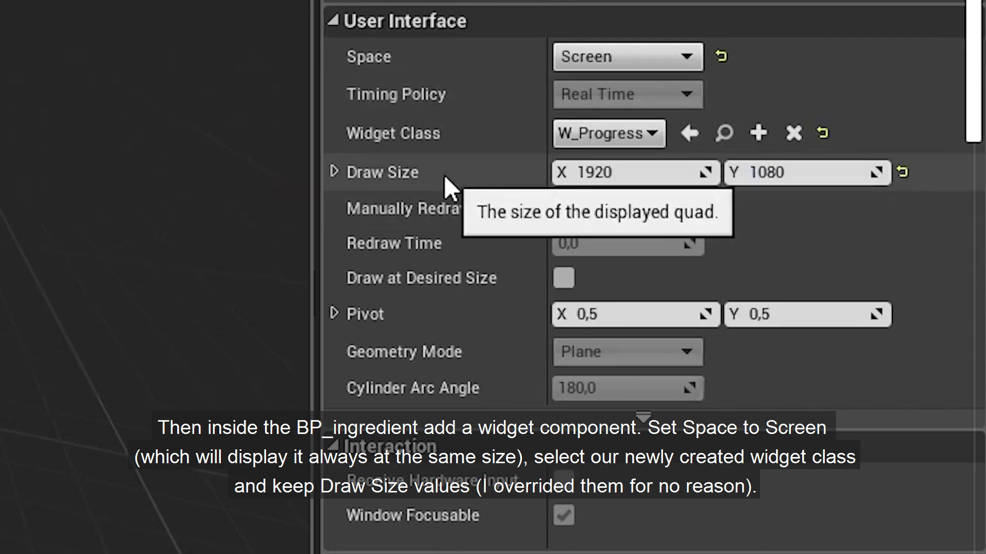
scroll(425, 280, "down", 5)
scroll(429, 276, "down", 7)
scroll(426, 257, "down", 6)
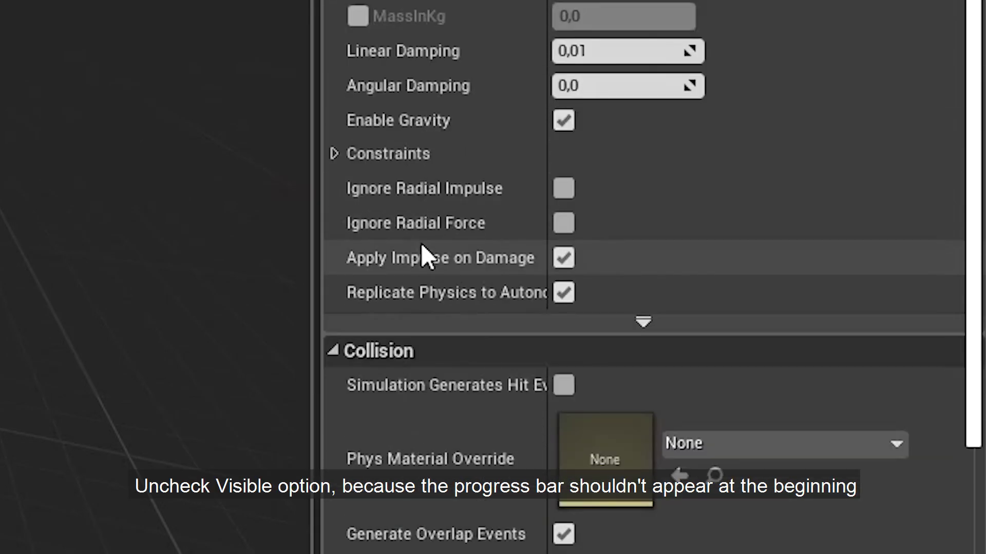
scroll(421, 242, "down", 10)
scroll(420, 252, "down", 1)
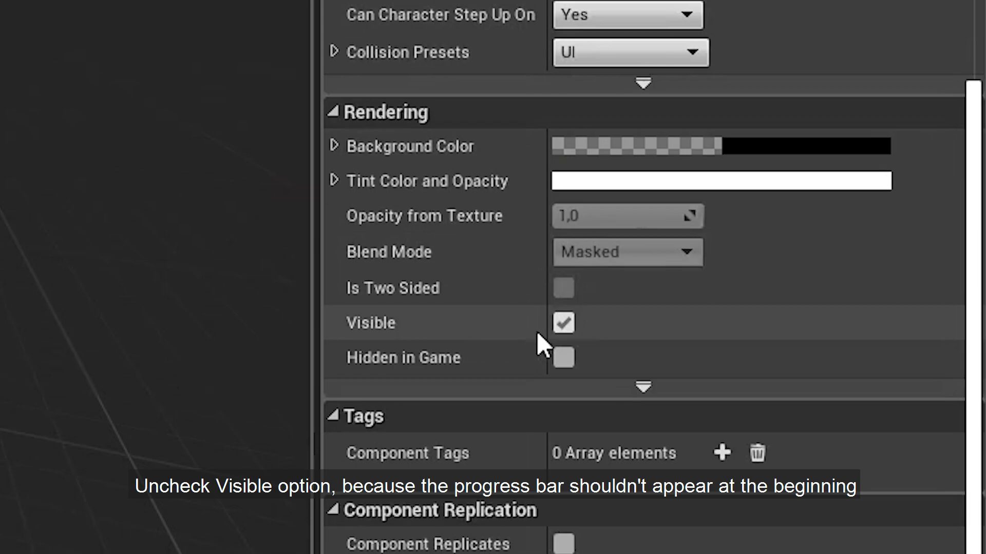
left_click(564, 323)
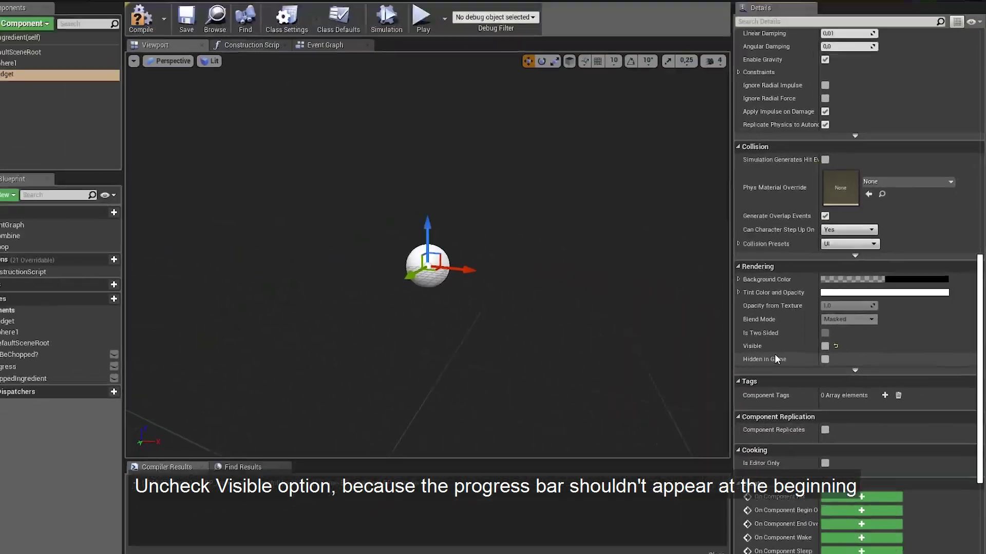
Delete the Print String debug node and its reroute from BP_ingredient's event graph.
left_click(372, 64)
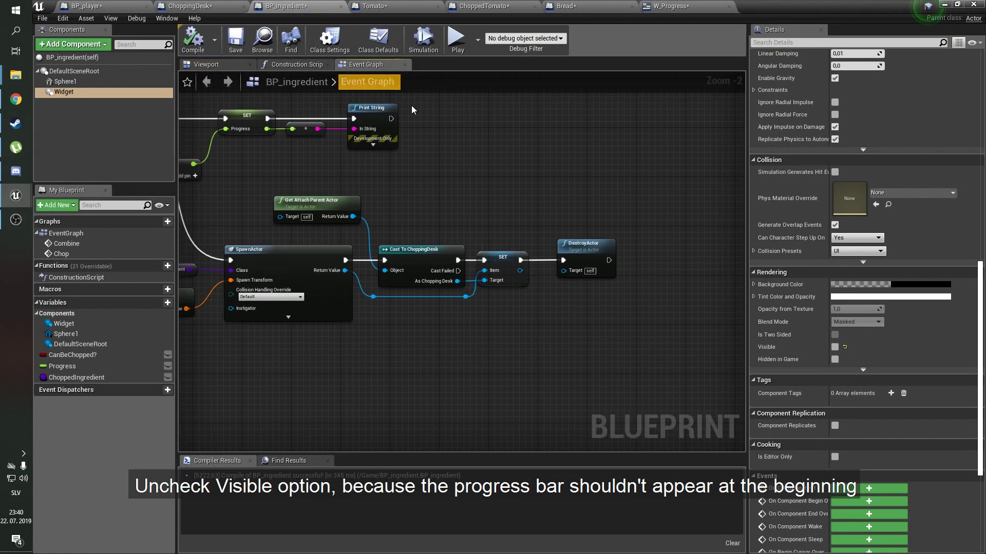
mouse_move(469, 177)
right_mouse_down()
mouse_move(438, 239)
mouse_move(591, 282)
right_mouse_up()
left_click(316, 359)
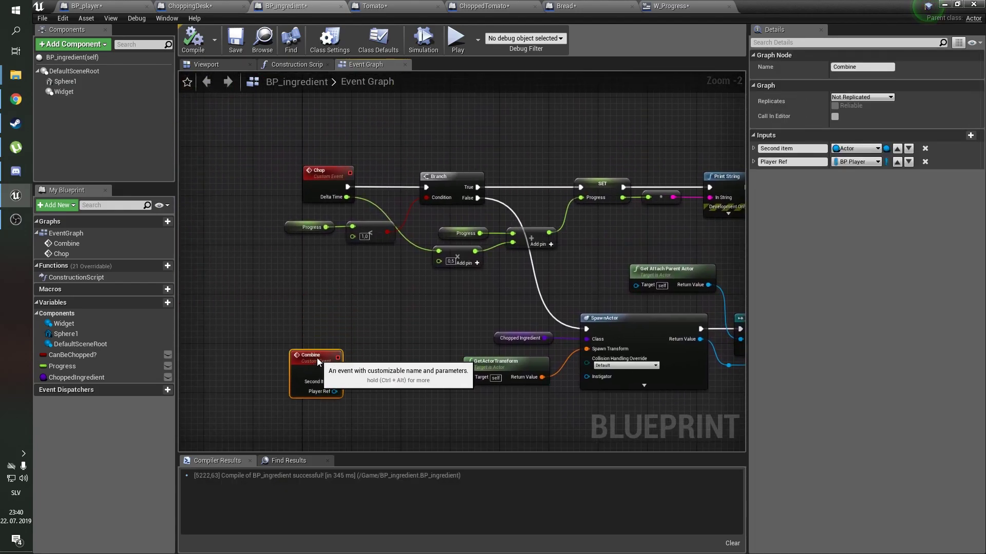
left_click(363, 213)
scroll(364, 214, "up", 2)
scroll(488, 136, "down", 2)
mouse_move(489, 135)
right_mouse_down()
mouse_move(315, 160)
mouse_move(425, 196)
right_mouse_up()
scroll(315, 159, "up", 2)
left_click_drag(386, 194, 454, 246)
key("Delete")
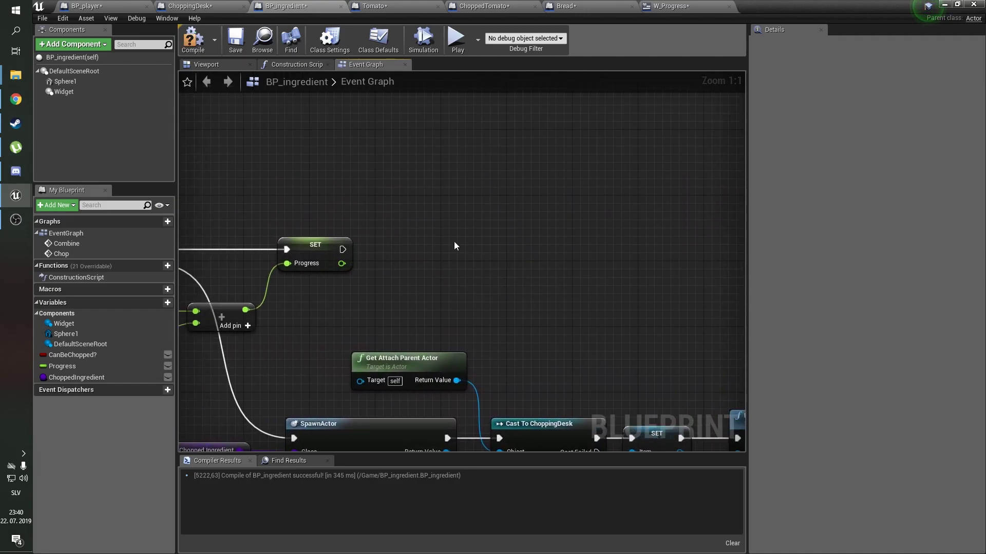
Add a Set Visibility node for the Widget, executed right after SET Progress.
mouse_move(64, 91)
left_mouse_down()
mouse_move(314, 204)
mouse_move(403, 231)
left_mouse_up()
type("set visi")
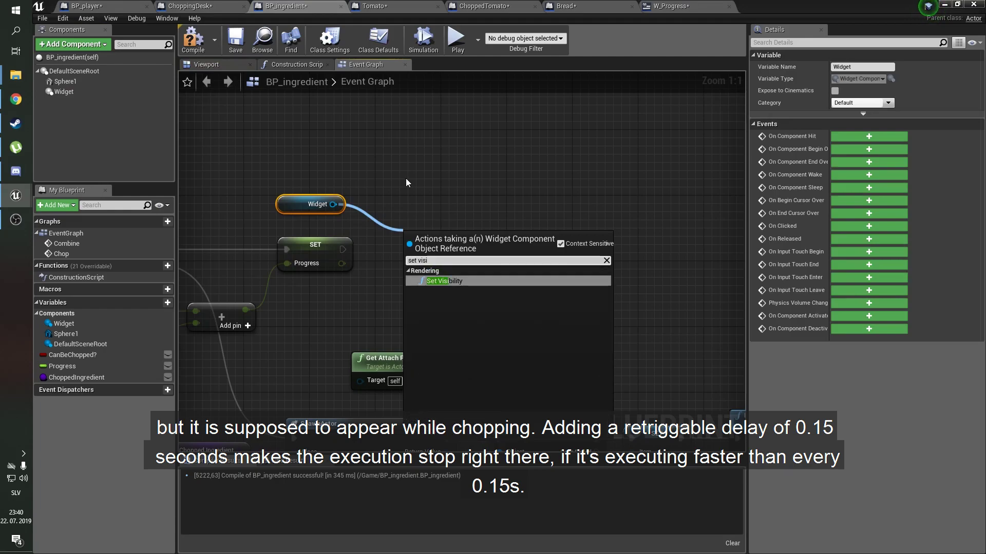
key("Return")
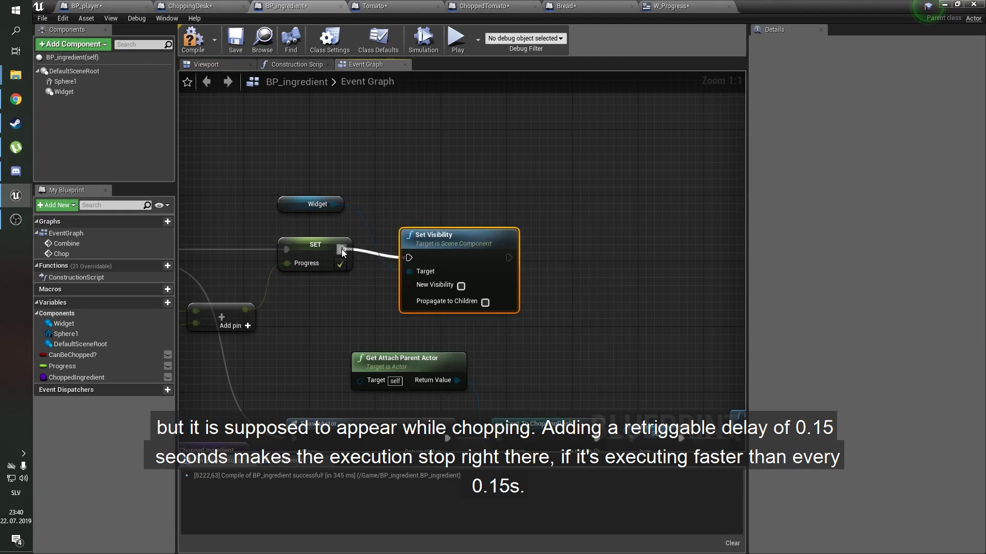
left_click_drag(341, 249, 409, 250)
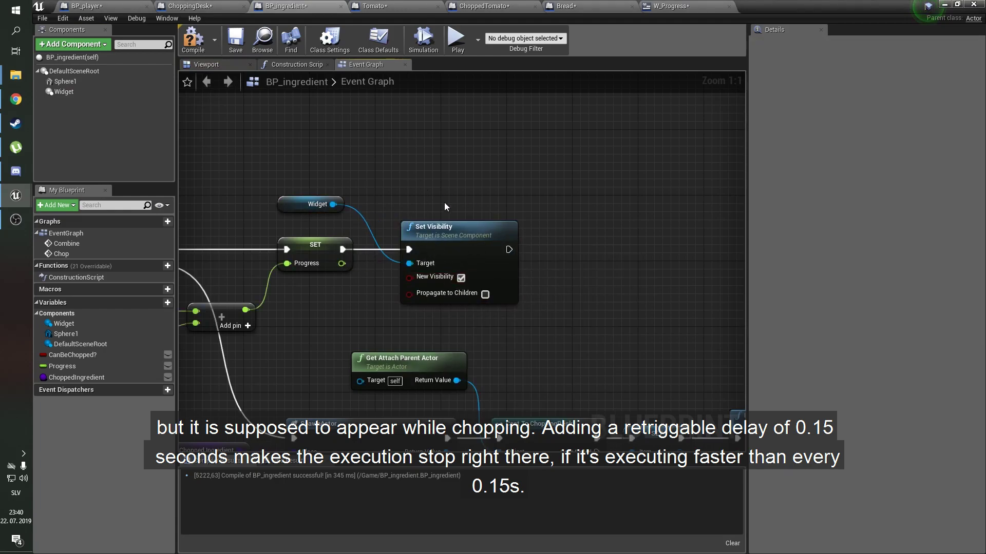
scroll(402, 198, "down", 3)
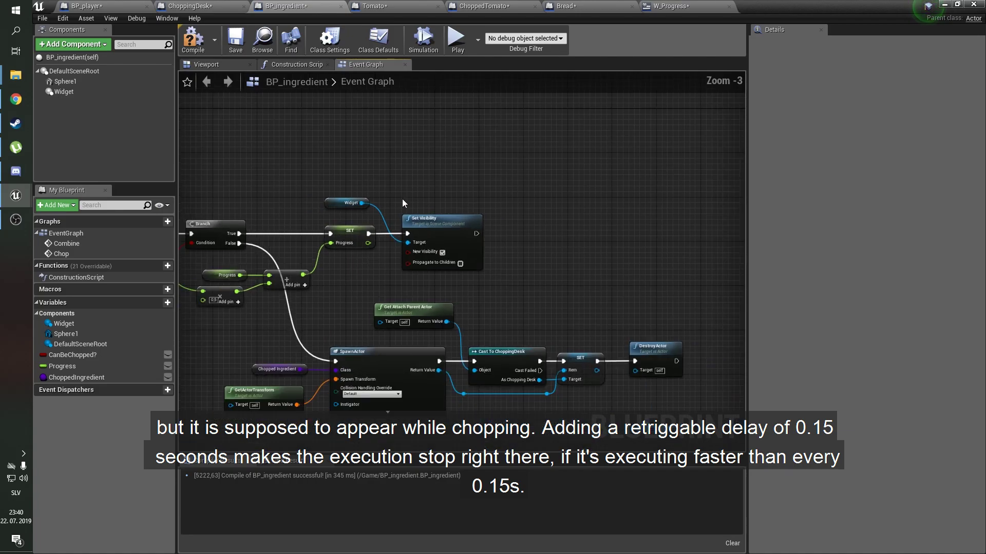
right_click_drag(402, 200, 512, 201)
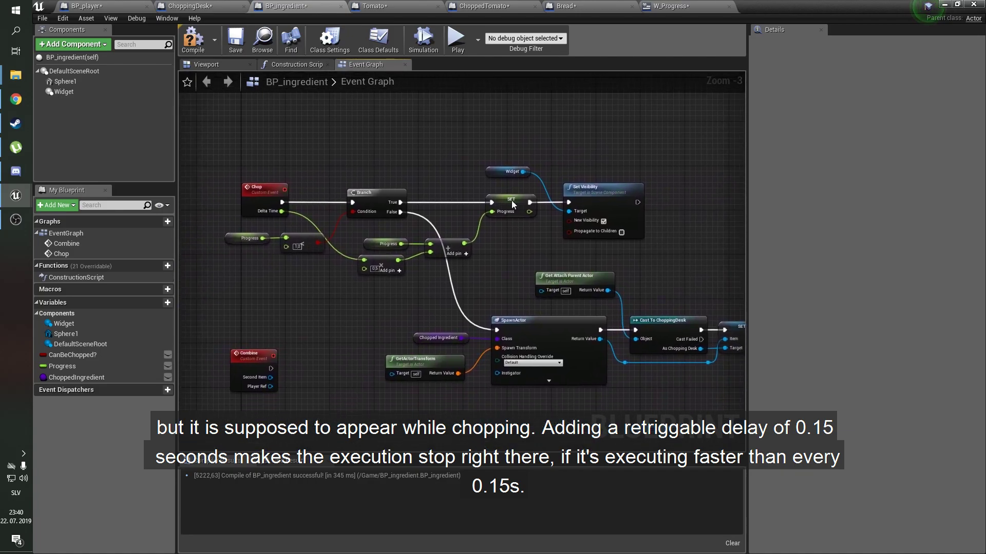
scroll(488, 239, "up", 3)
Follow Set Visibility with a Retriggerable Delay of 0.15 seconds.
left_click_drag(491, 237, 531, 233)
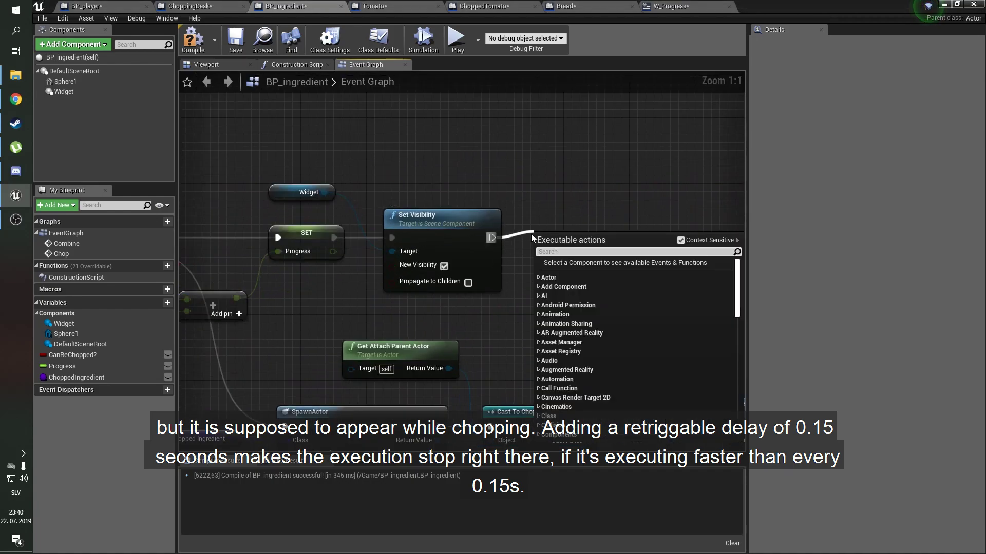
type("retrig")
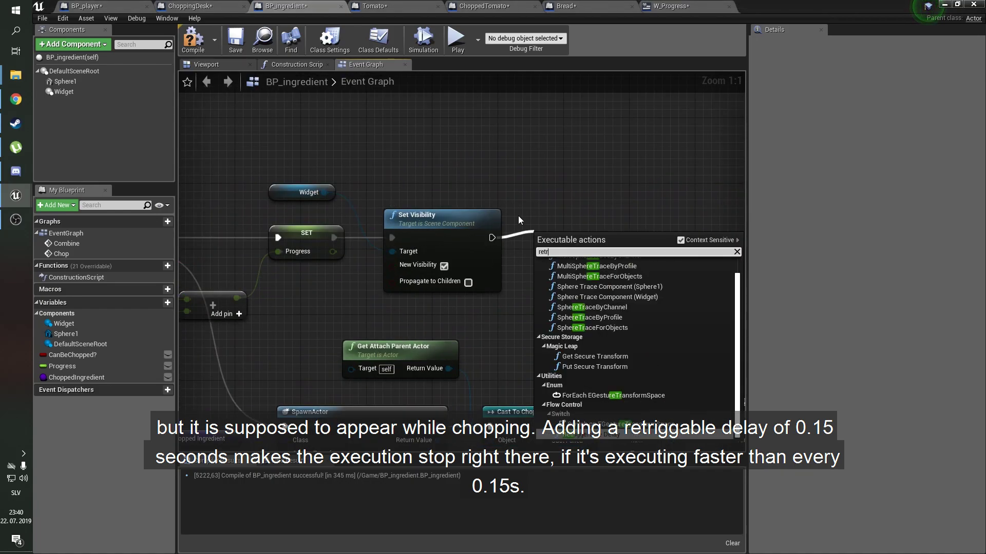
key("Return")
right_click_drag(552, 218, 423, 204)
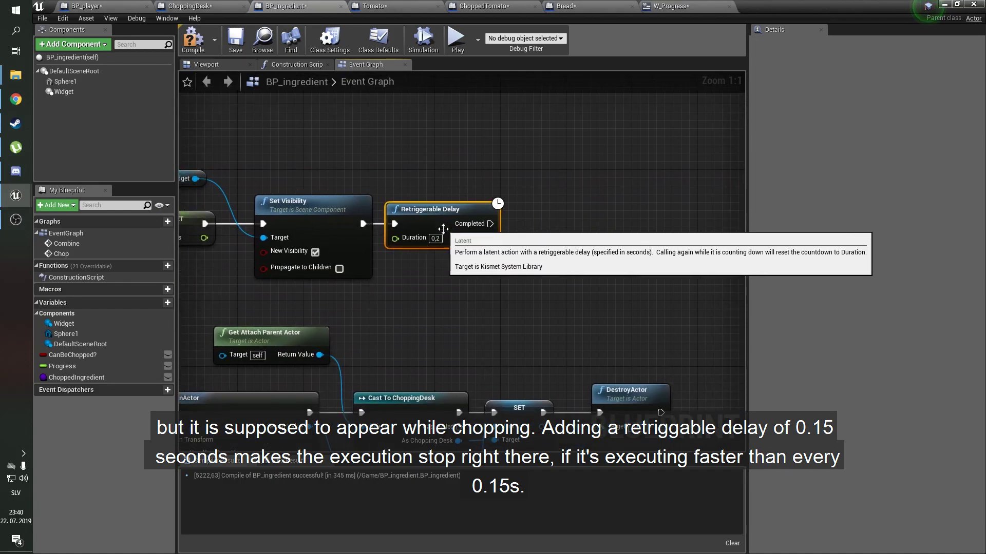
left_click(435, 238)
type("0.1")
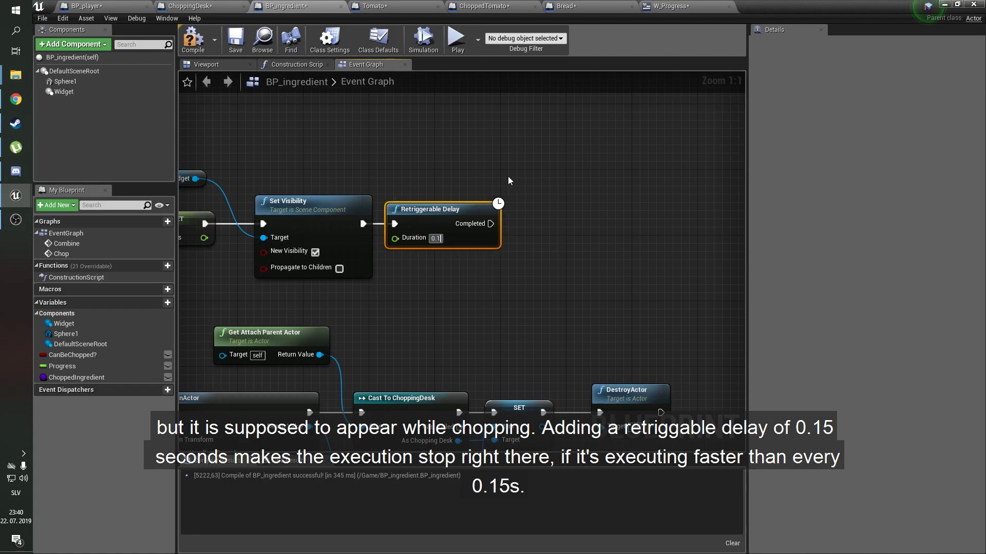
type("5")
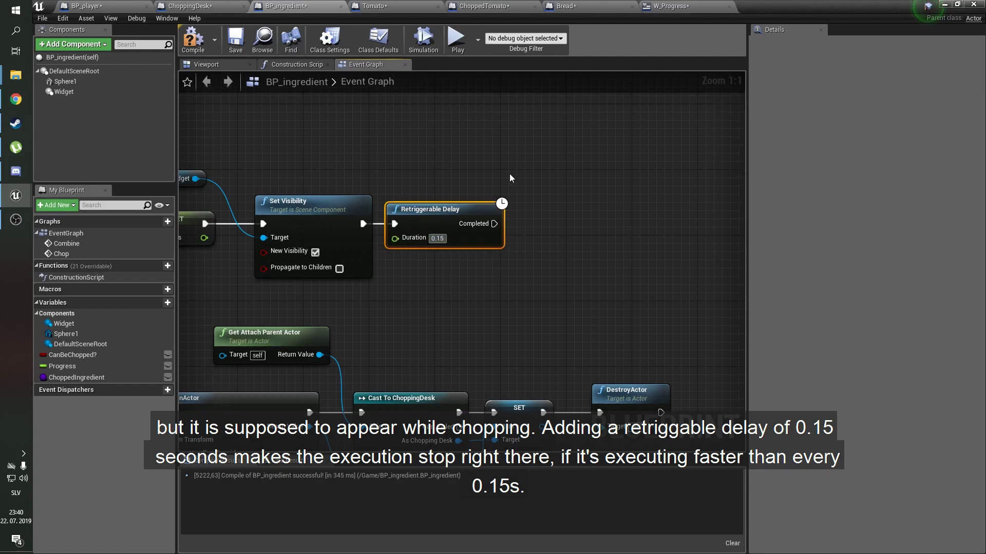
left_click(519, 185)
After the delay completes, add a copied Set Visibility that hides the Widget.
right_click_drag(533, 242, 496, 241)
left_click_drag(455, 222, 497, 217)
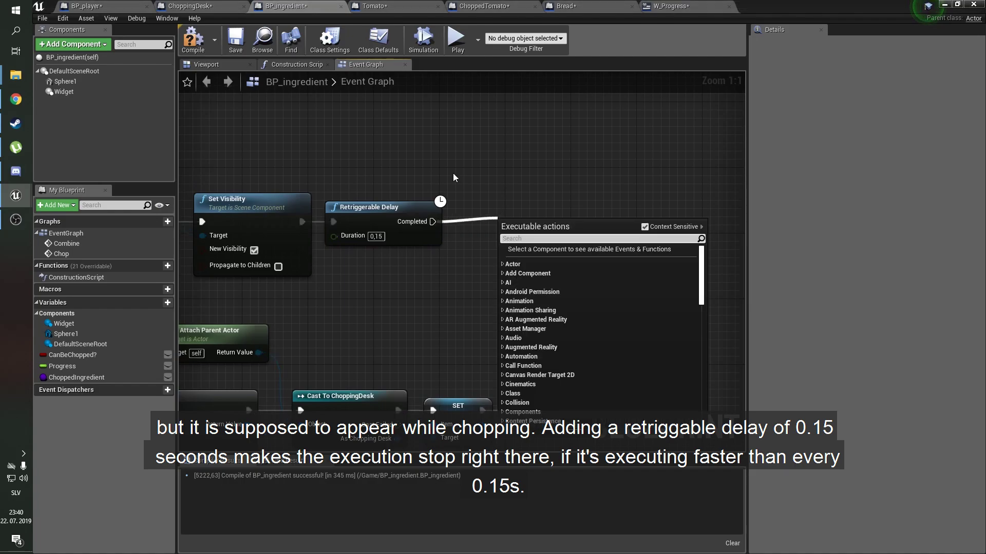
key("Escape")
right_click_drag(341, 224, 423, 246)
key("ctrl+c")
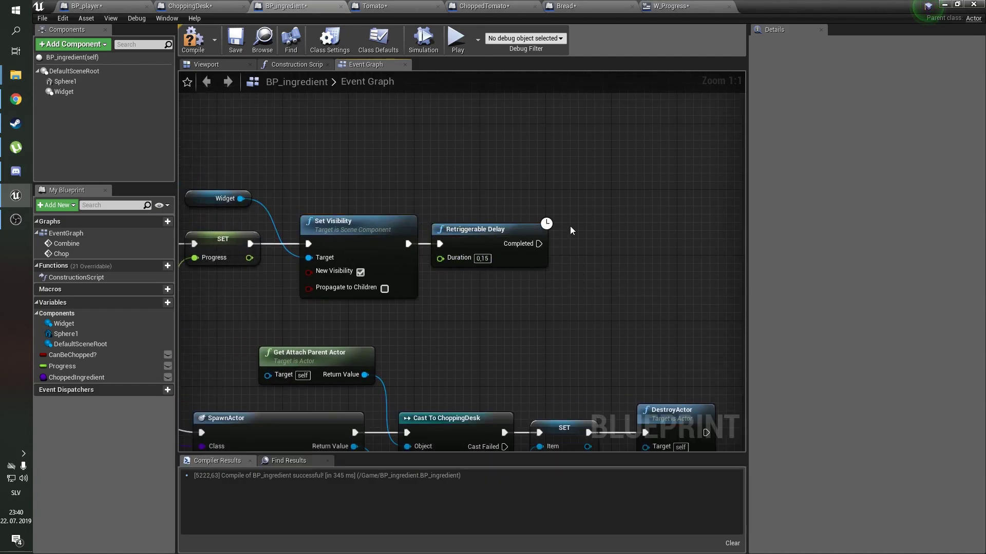
key("ctrl+v")
left_click_drag(539, 244, 571, 244)
left_click(622, 274)
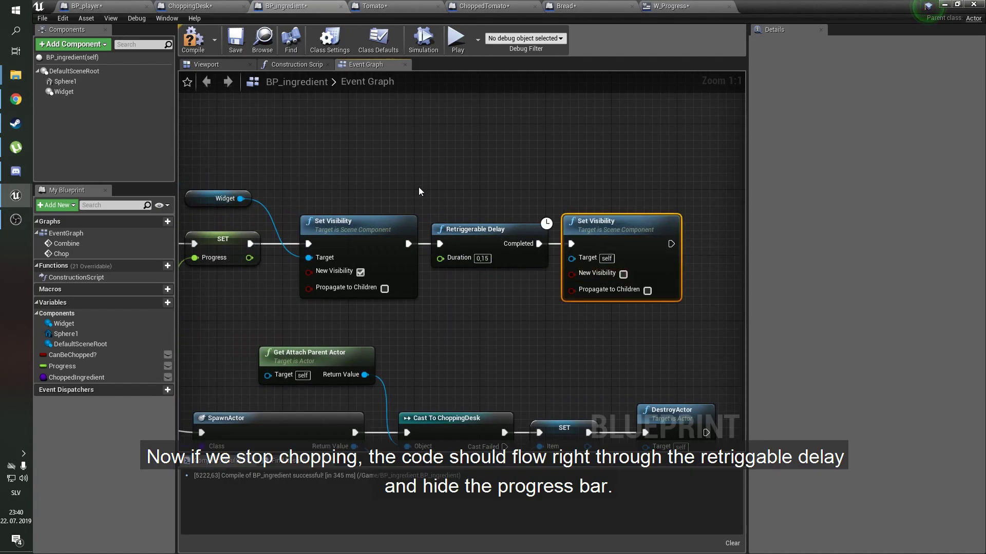
left_click(231, 199)
key("ctrl+c")
key("ctrl+v")
left_click_drag(520, 199, 571, 258)
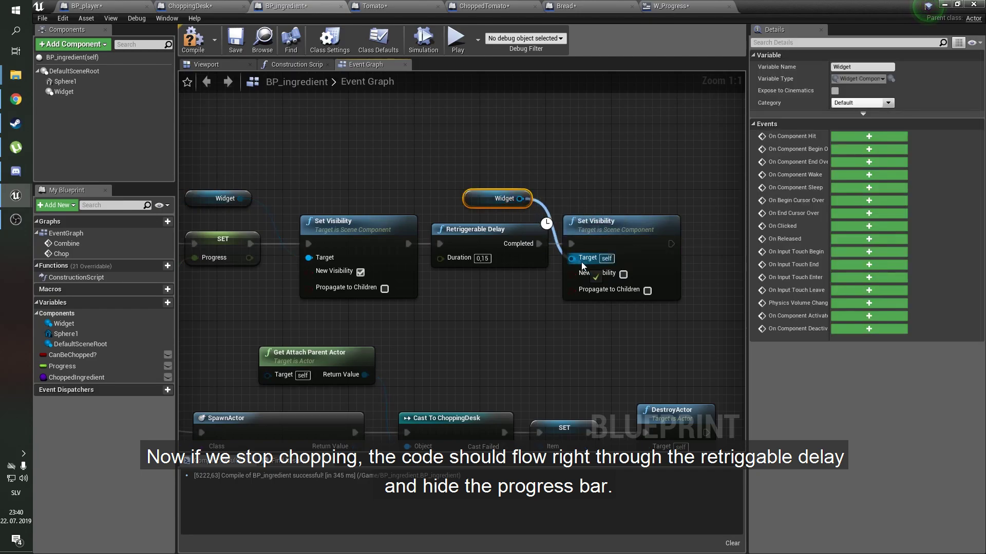
left_click(583, 250)
Compile BP_ingredient and return to the level editor.
left_click(573, 183)
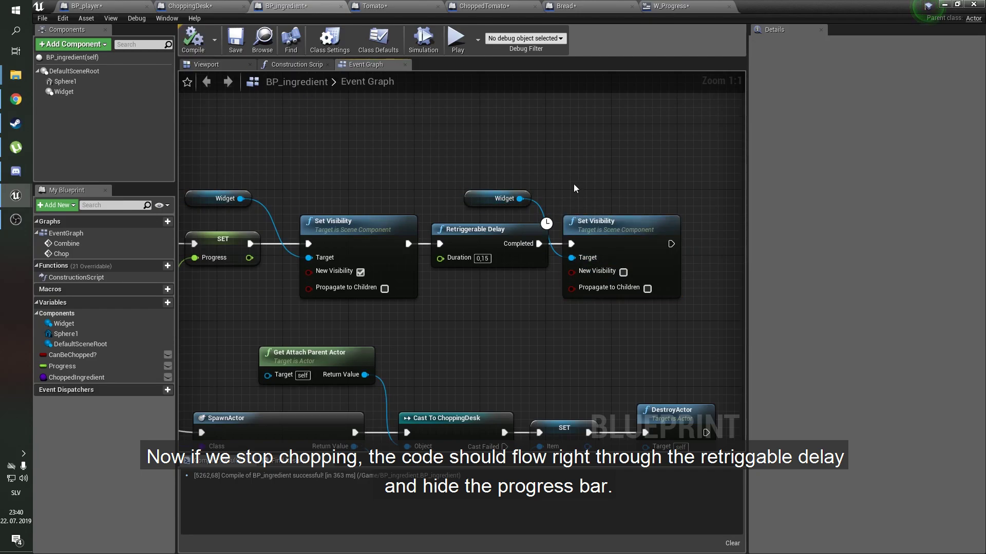
right_click_drag(457, 159, 548, 163)
scroll(548, 162, "down", 2)
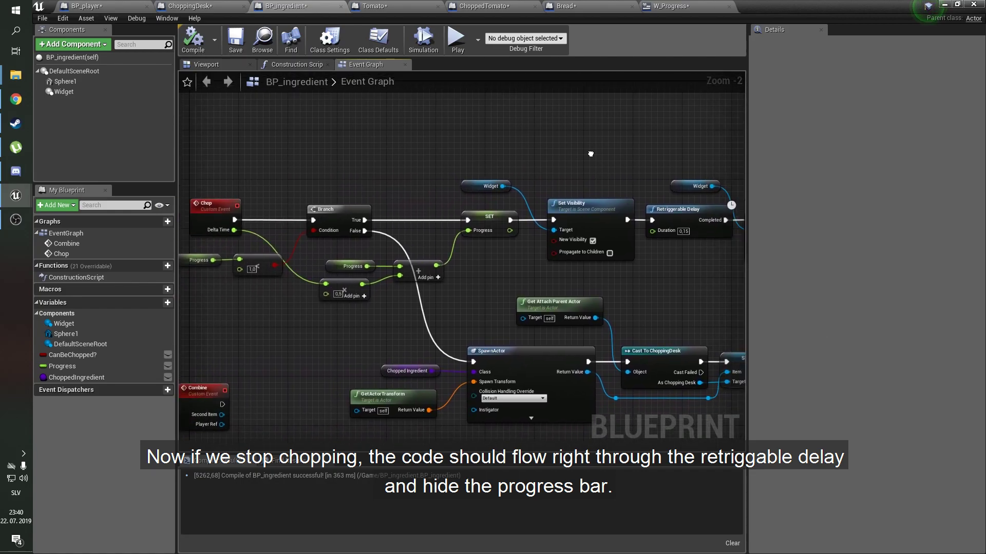
left_click(947, 5)
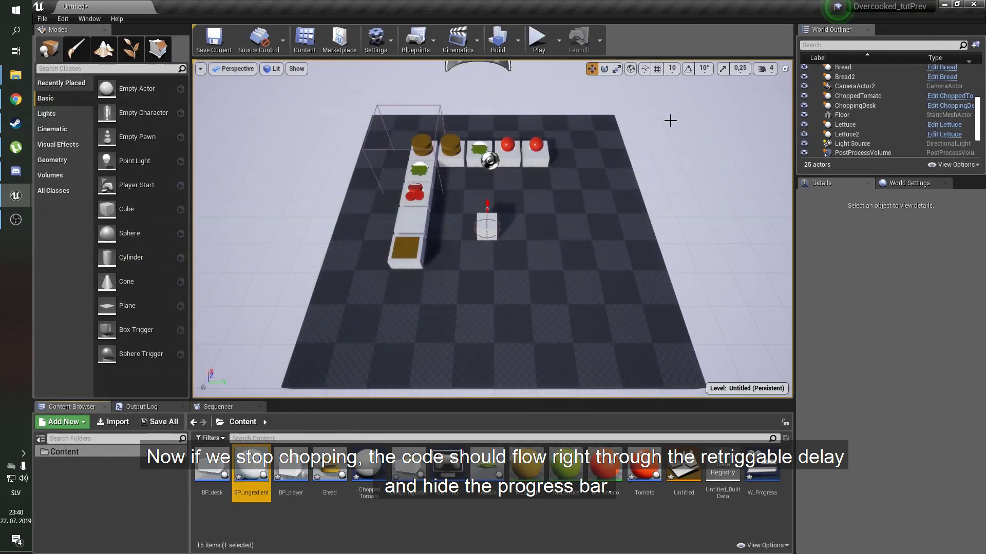
Play-test chopping a tomato on the cutting board, then reopen BP_ingredient's event graph.
left_click(539, 38)
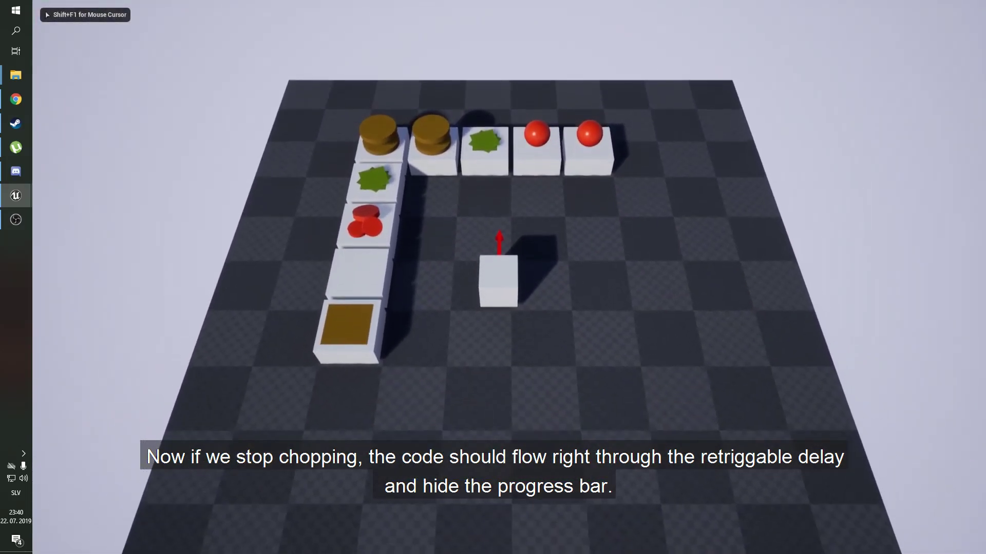
key("w")
key("e")
key("s")
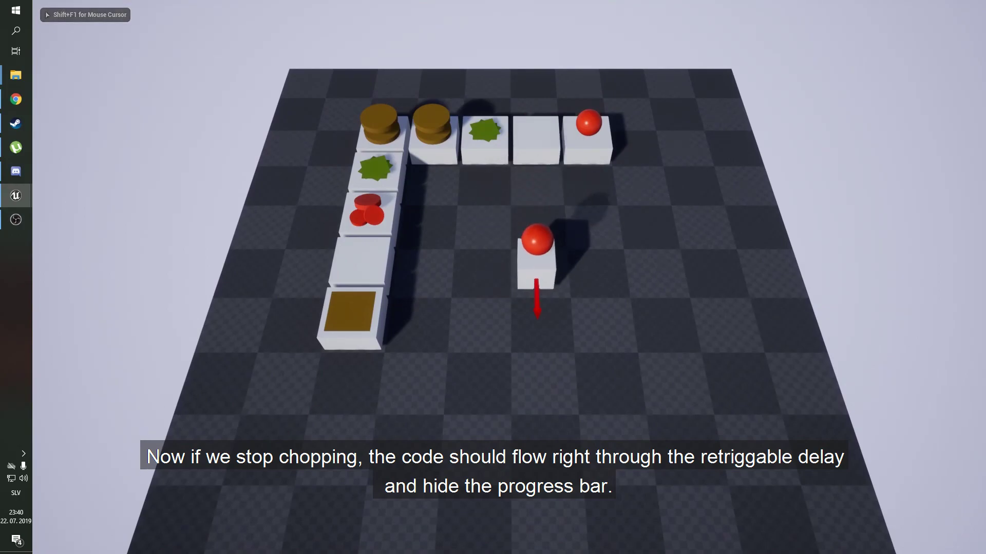
key("a")
key("e")
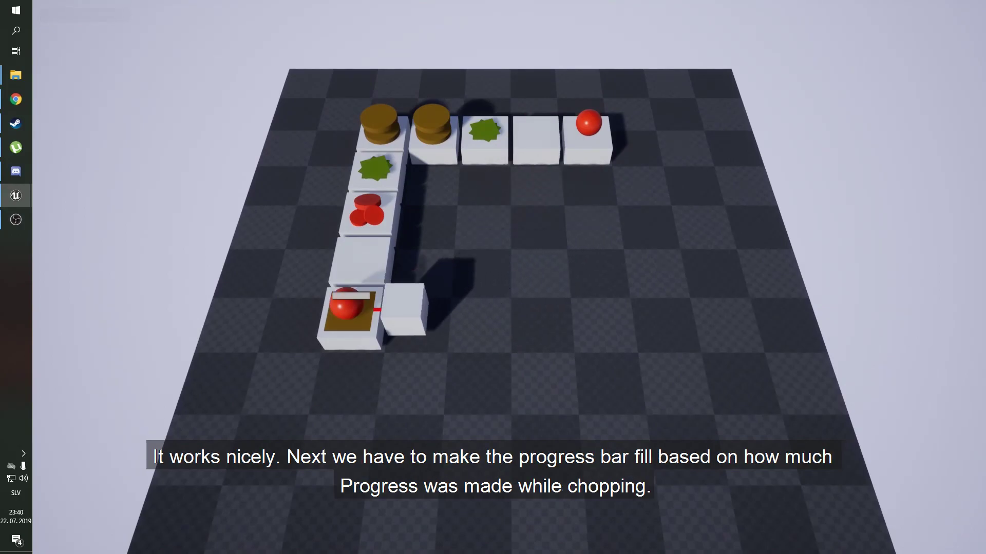
key("e")
key("w")
key("e")
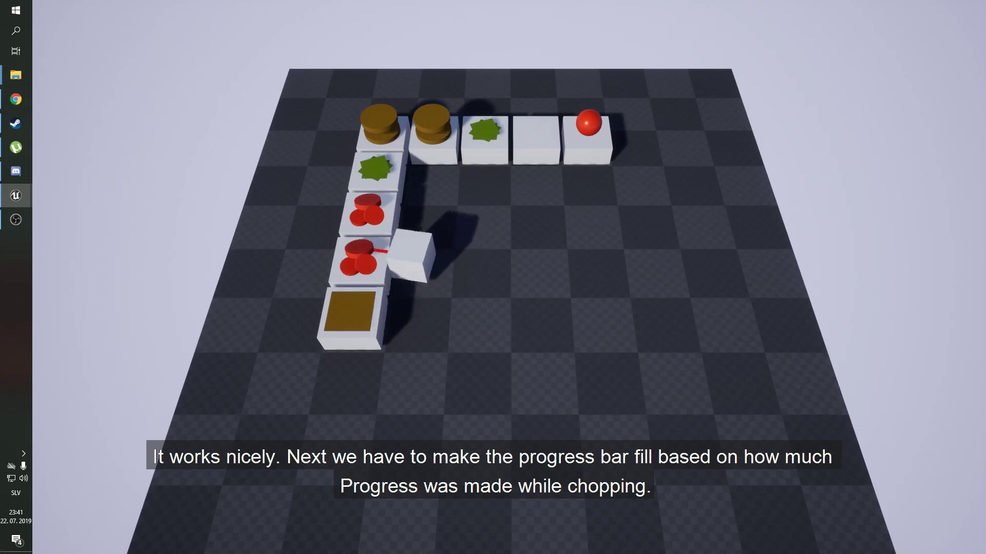
key("Escape")
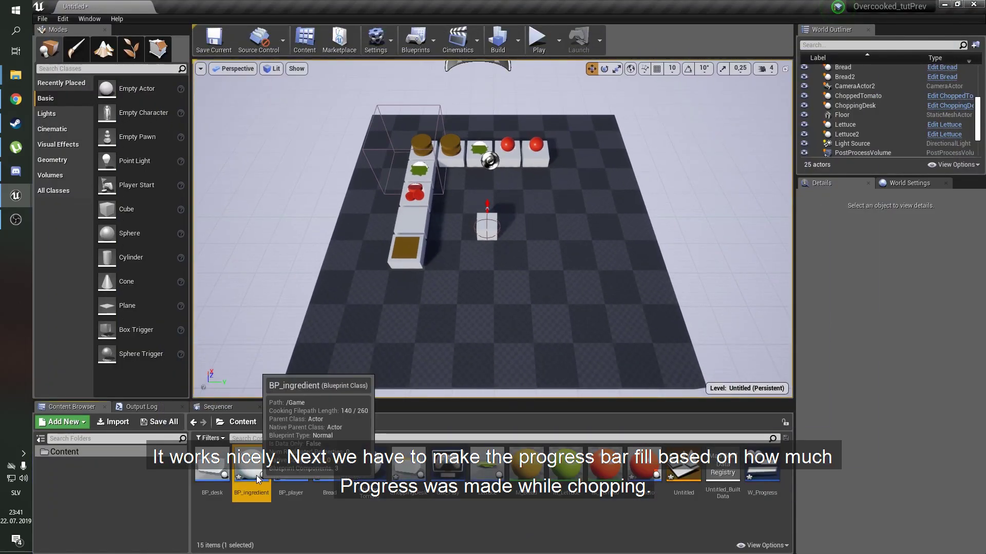
double_click(257, 472)
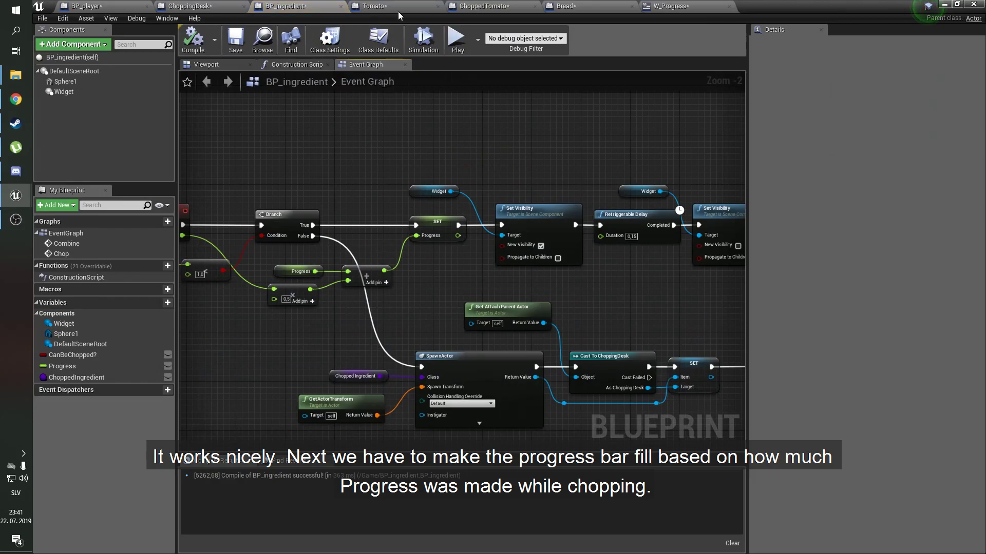
Set the W_Progress progress bar's Position Y to -35.
left_click(659, 5)
left_click(468, 232)
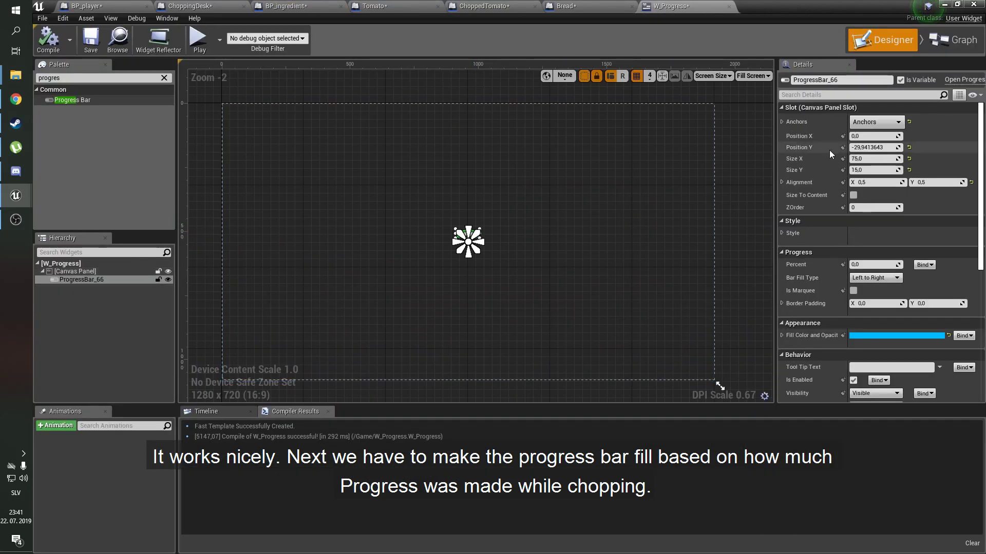
left_click(867, 148)
type("-35")
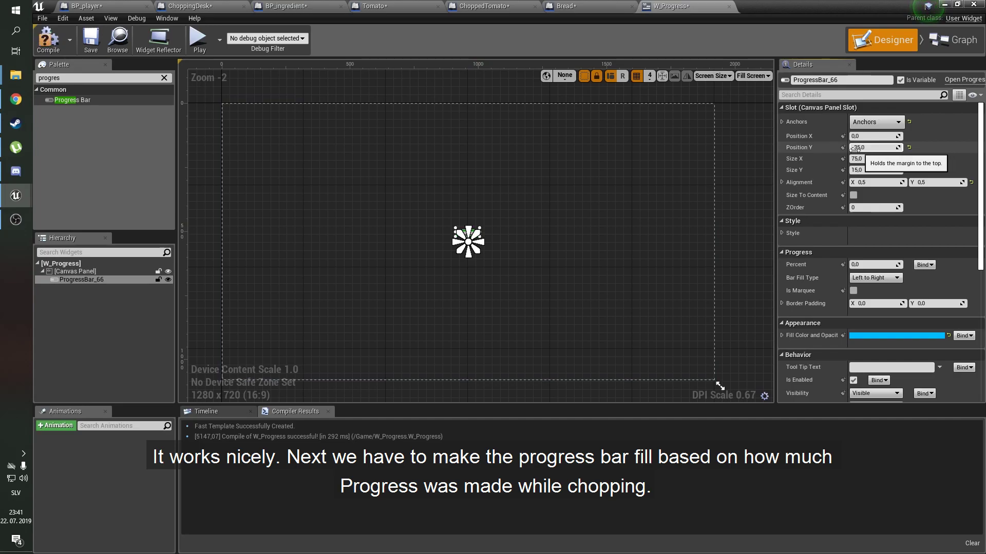
left_click(569, 115)
left_click(469, 235)
scroll(469, 236, "up", 6)
scroll(470, 233, "up", 1)
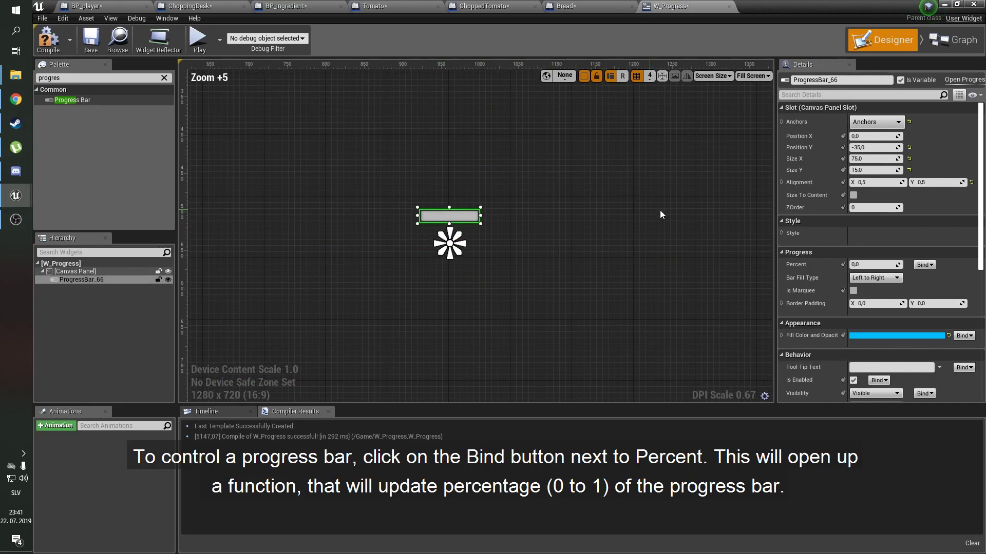
left_click(923, 265)
Bind the bar's Percent to a new function returning a new float variable Progress.
left_click(927, 275)
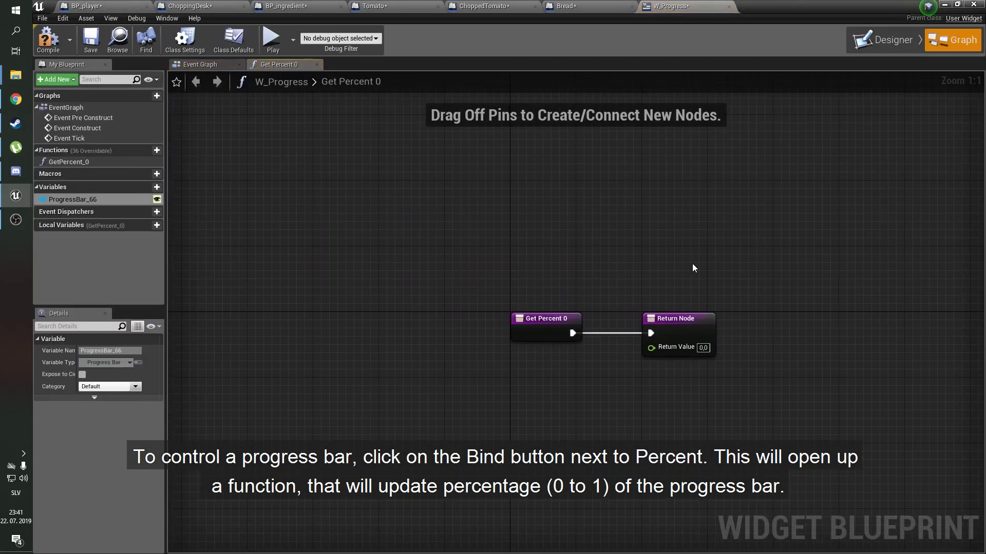
left_click(156, 186)
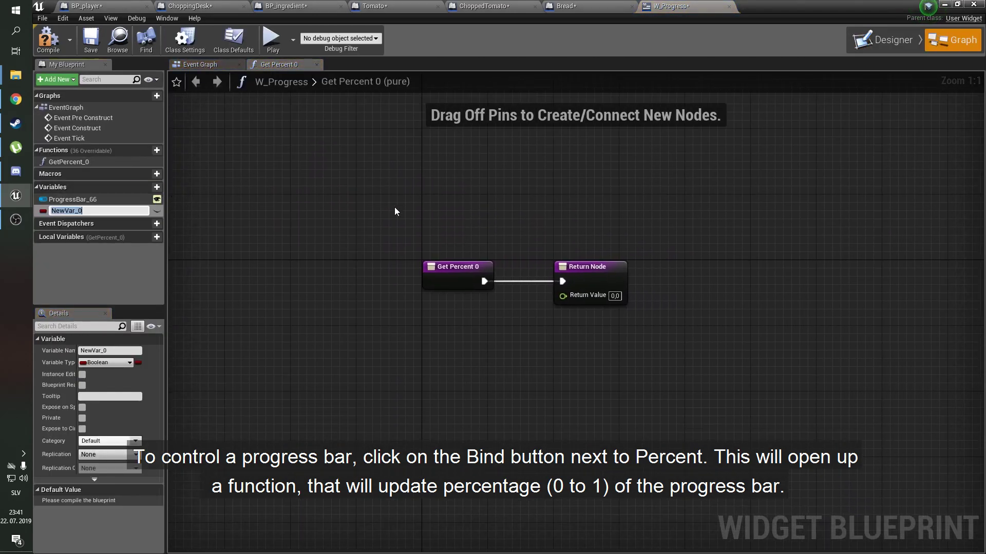
type("Progress")
key("Return")
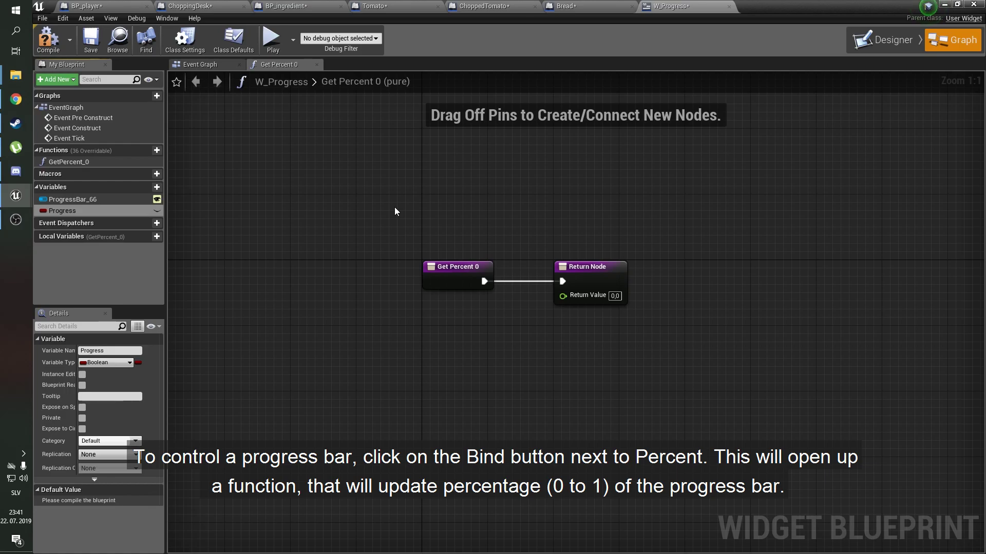
left_click(107, 362)
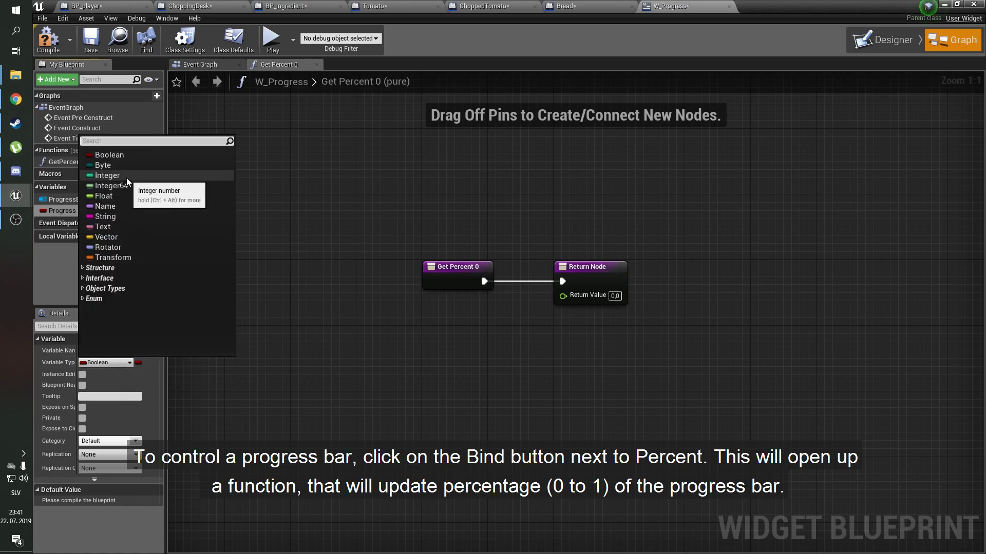
left_click(104, 195)
left_click_drag(77, 211, 470, 314)
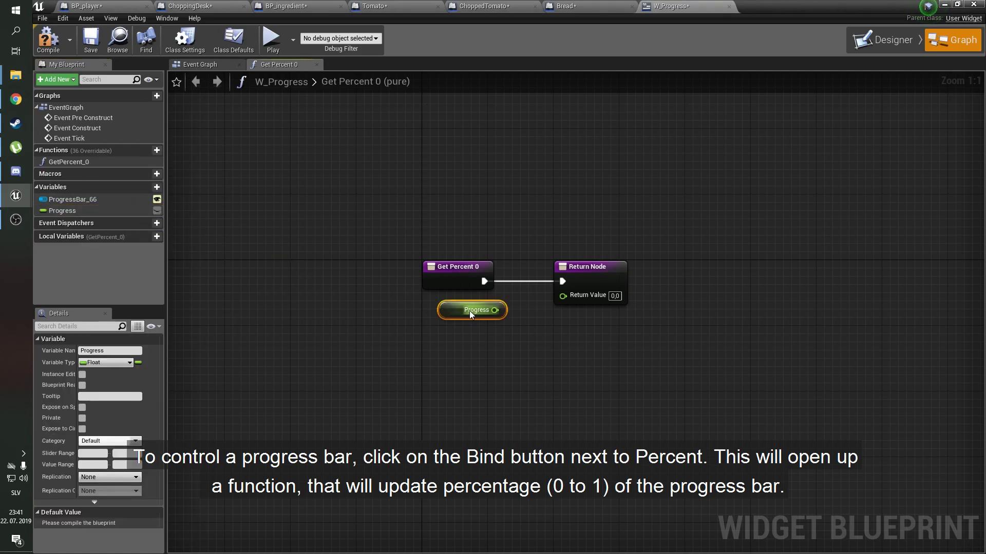
left_click_drag(569, 299, 569, 300)
left_click(580, 251)
left_click(440, 316)
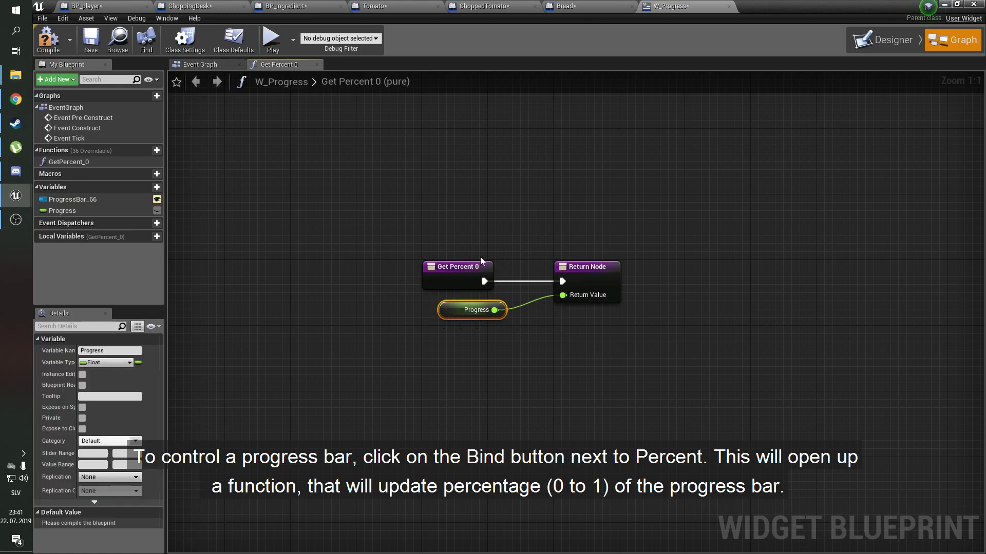
left_click(479, 257)
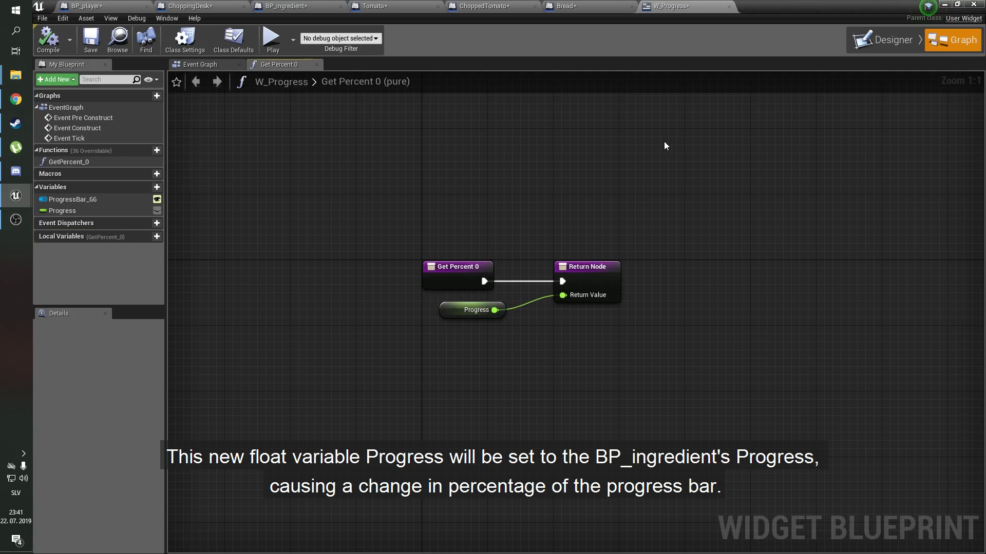
Set the progress bar's fill colour to lime green.
left_click(884, 40)
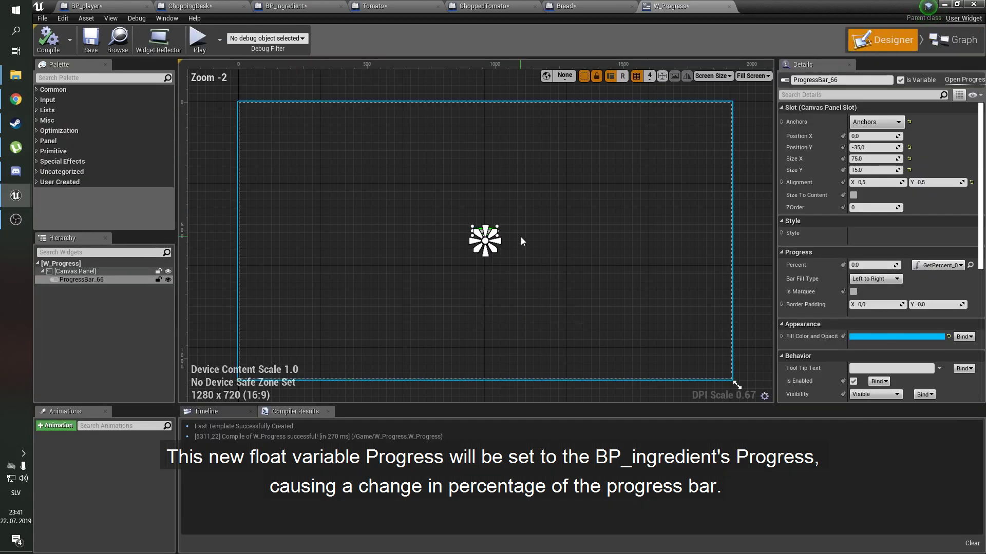
left_click(866, 337)
left_click(698, 414)
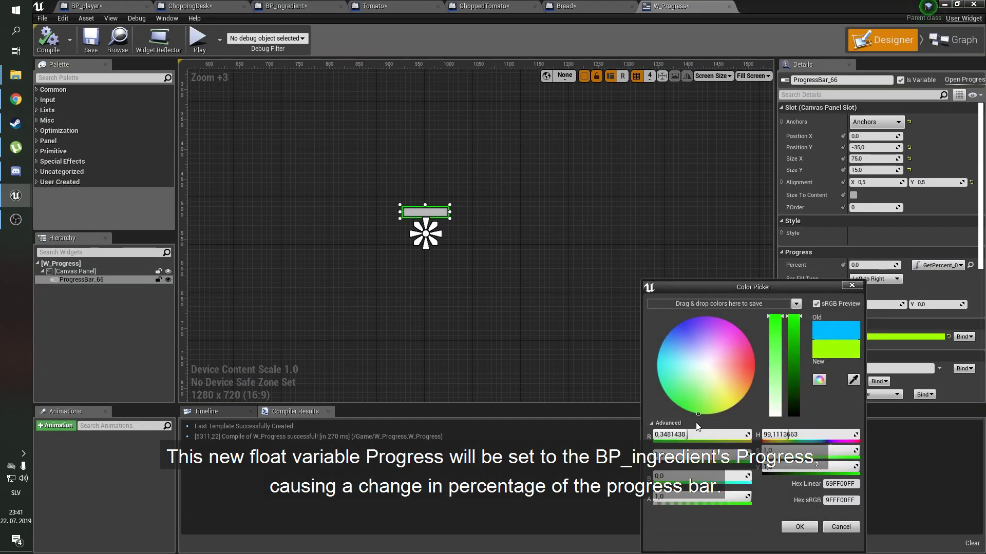
left_click(800, 527)
left_click(553, 249)
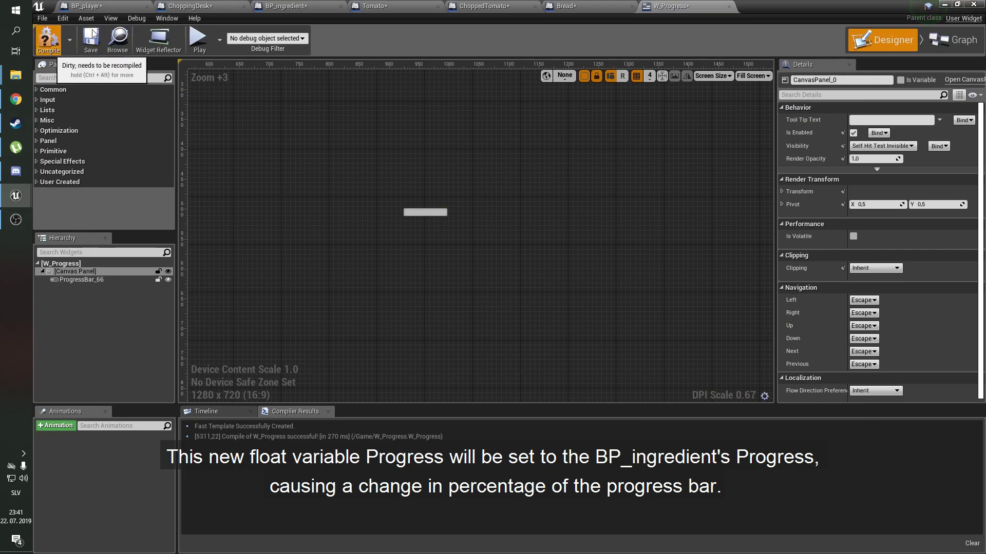
left_click(280, 6)
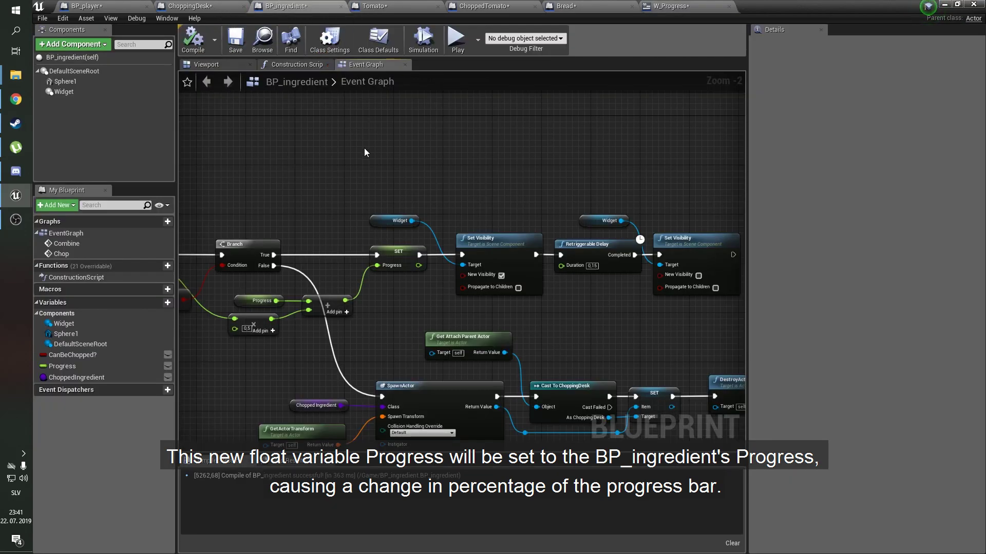
Add an Event BeginPlay node in an empty area of BP_ingredient's graph.
scroll(365, 152, "up", 1)
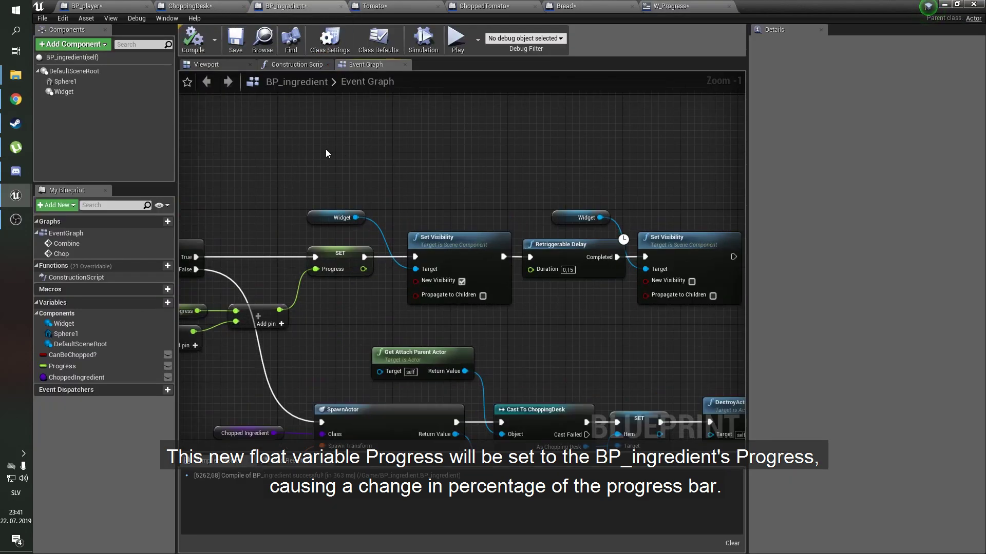
scroll(325, 149, "down", 2)
right_click_drag(326, 149, 433, 224)
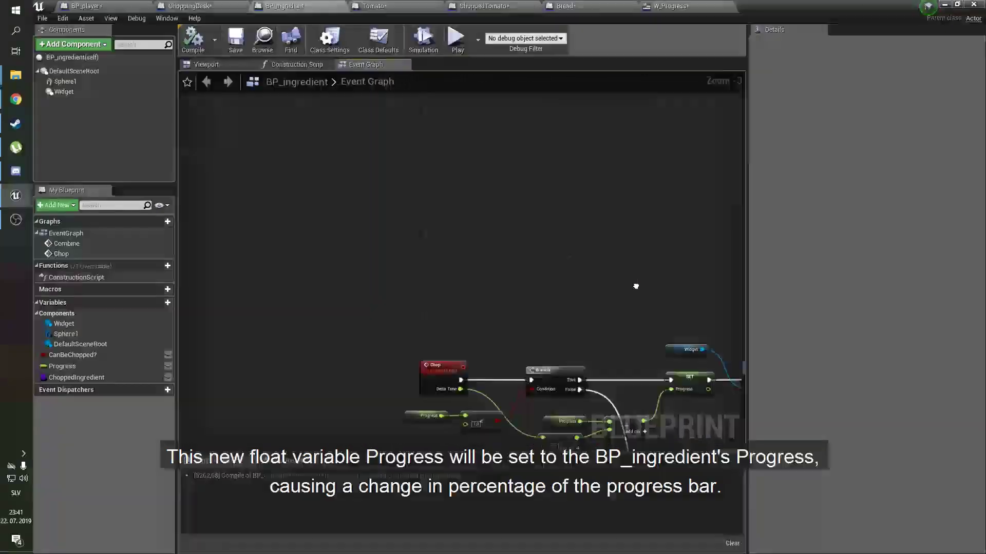
right_click(432, 228)
type("begin ")
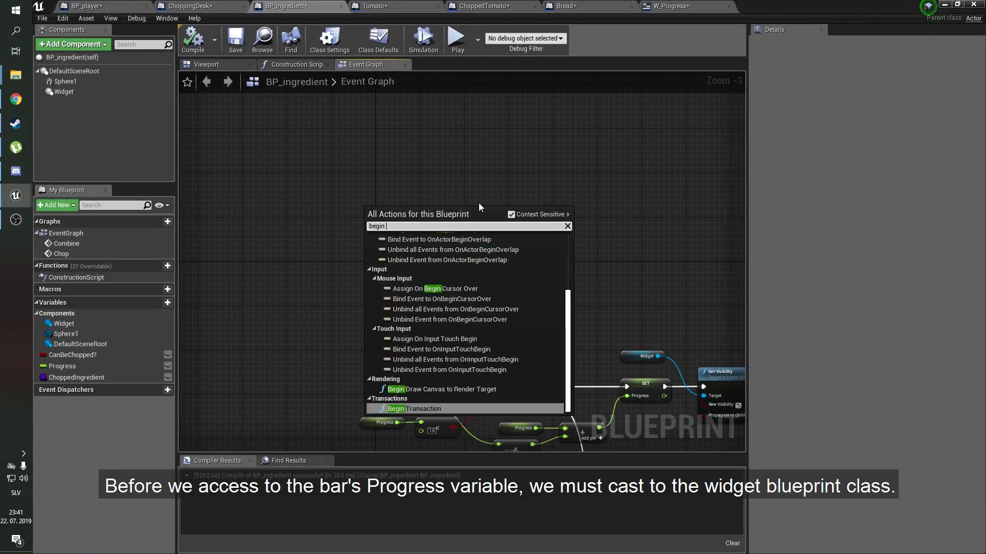
type("pl")
key("Return")
Add a Get User Widget Object node fed by the Widget getter.
scroll(411, 226, "up", 3)
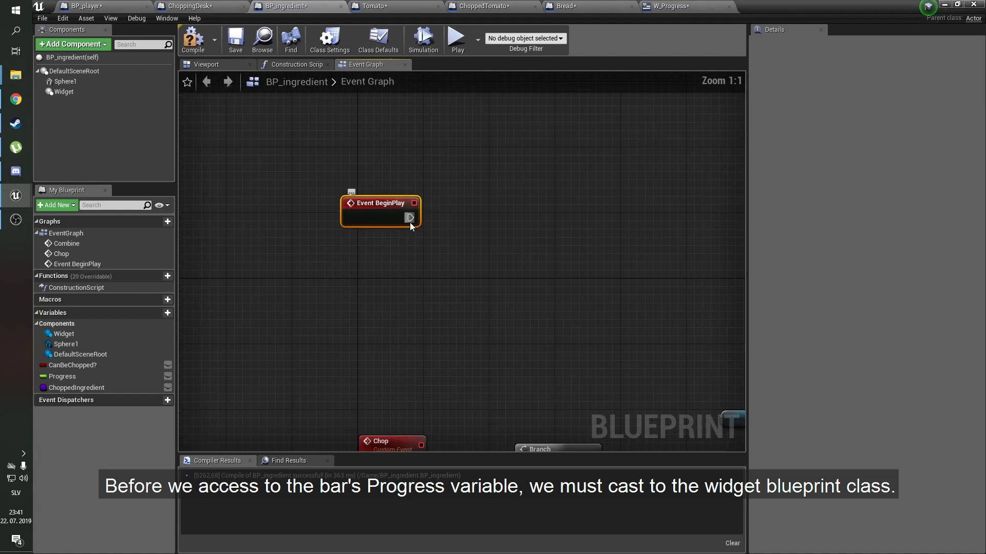
mouse_move(63, 91)
left_mouse_down()
mouse_move(390, 165)
mouse_move(473, 222)
left_mouse_up()
type("g")
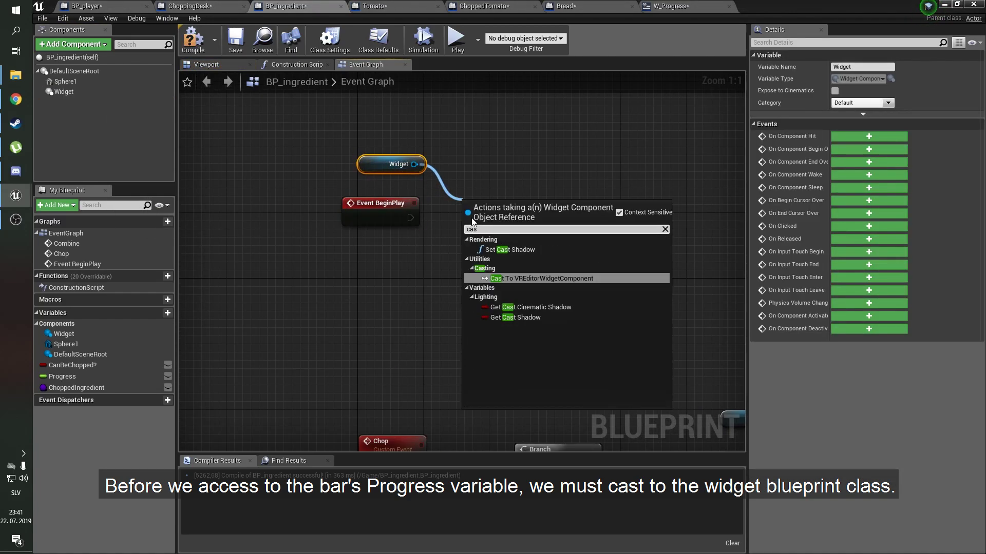
type("et user")
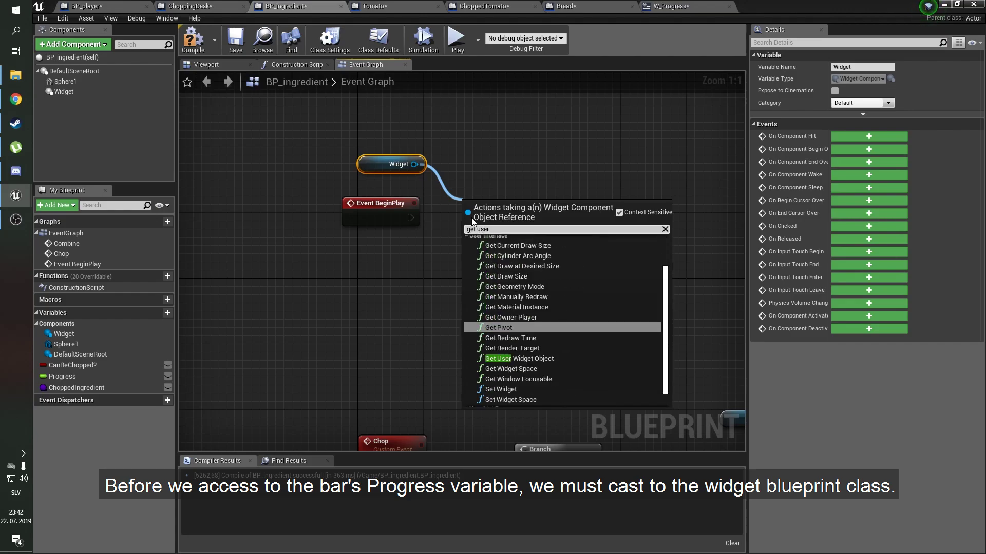
key("Down")
key("Down")
key("Down")
key("Return")
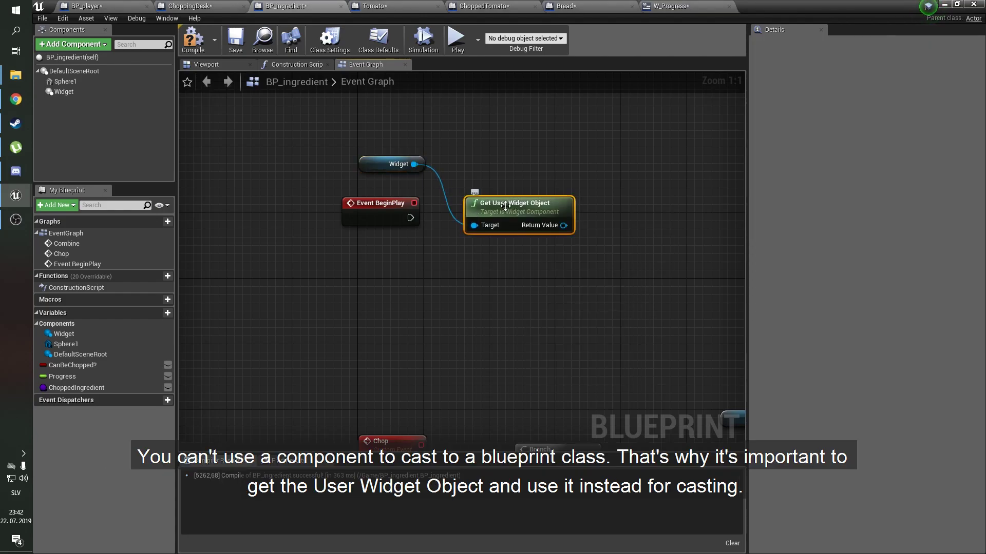
left_click_drag(505, 206, 488, 148)
right_click_drag(577, 177, 495, 210)
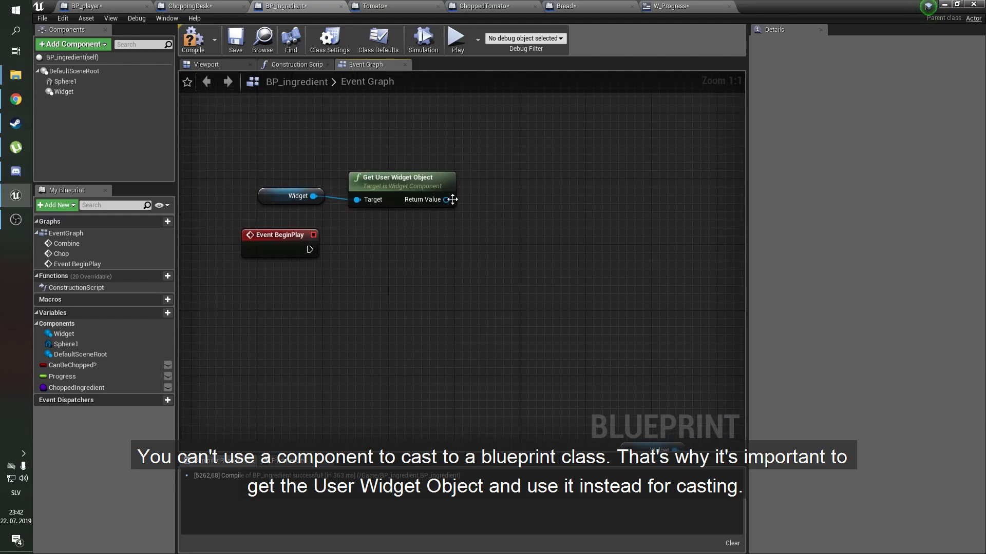
Cast the user widget object to W_Progress, running the cast on BeginPlay.
left_click_drag(452, 199, 481, 237)
type("cast to")
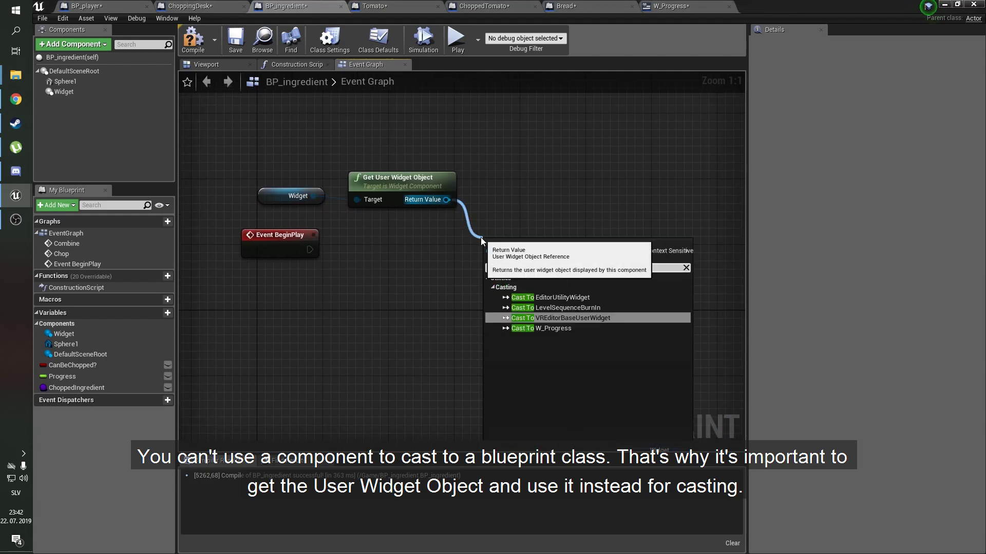
key("Down")
key("Return")
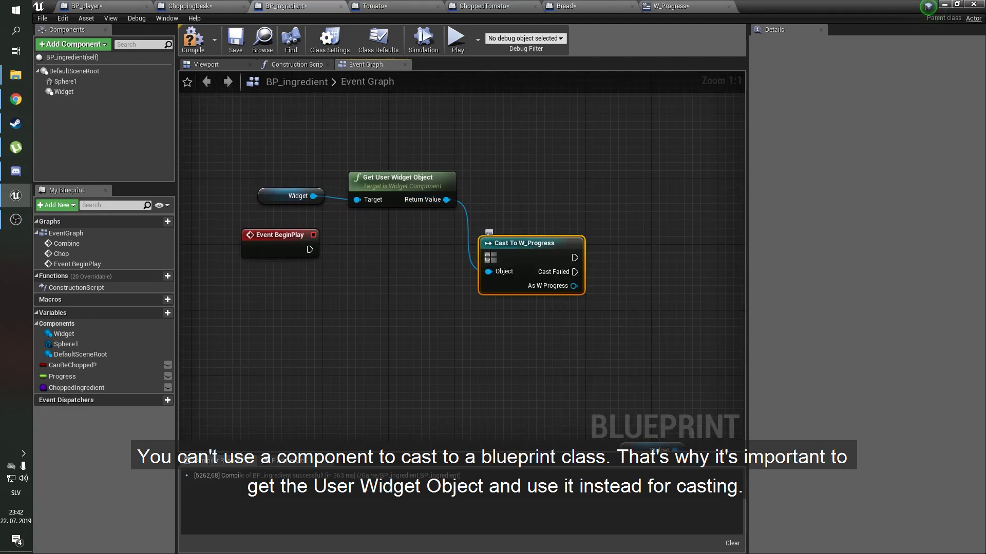
left_click_drag(521, 250, 521, 242)
left_click(525, 203)
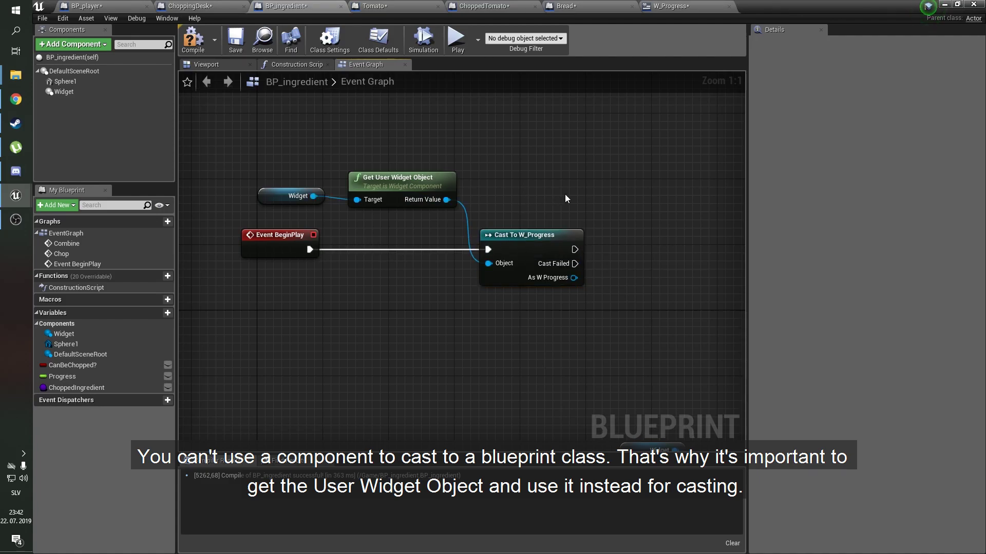
Promote the cast's As W Progress output to a new variable named W_Progress.
right_click_drag(565, 198, 530, 199)
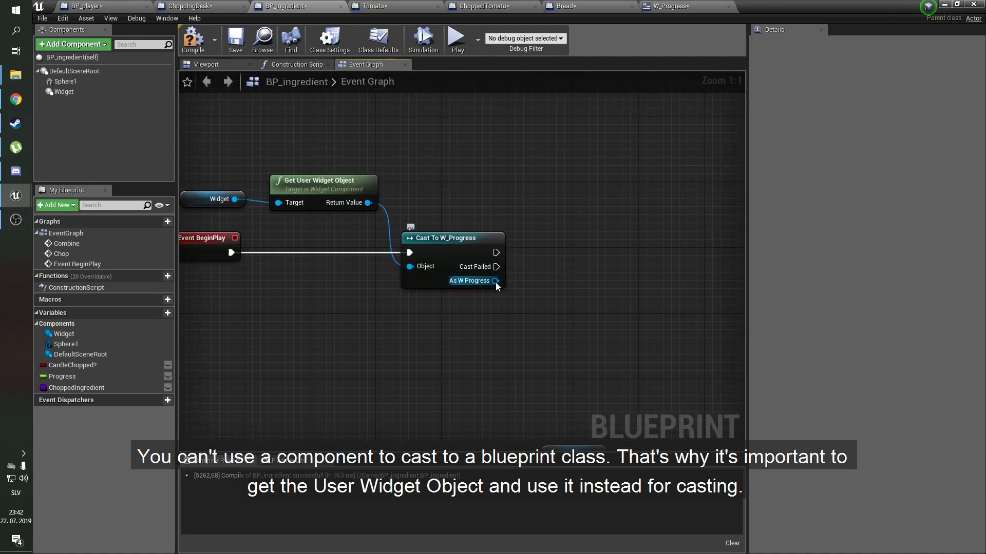
left_click_drag(495, 282, 526, 286)
left_click(570, 340)
type("W_Pro")
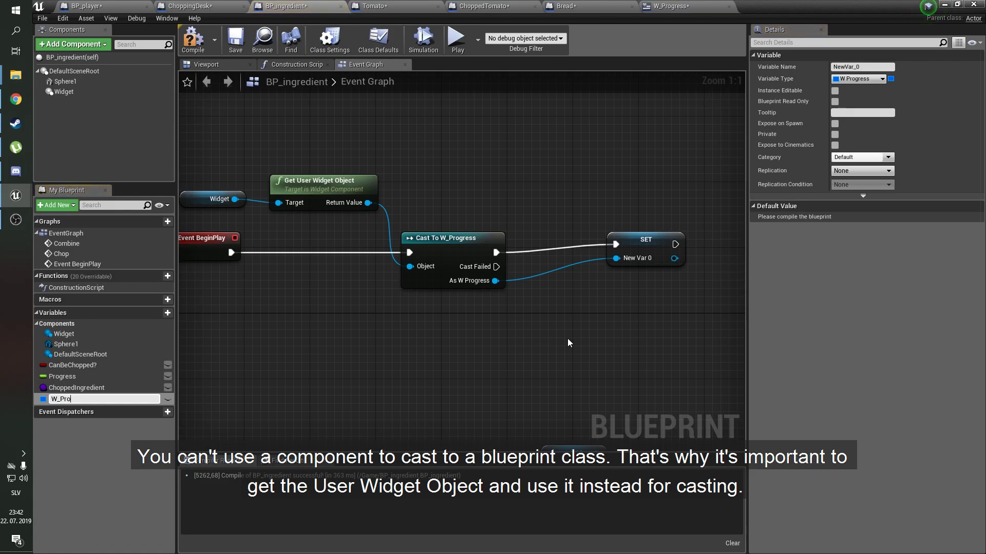
type("gress")
key("Return")
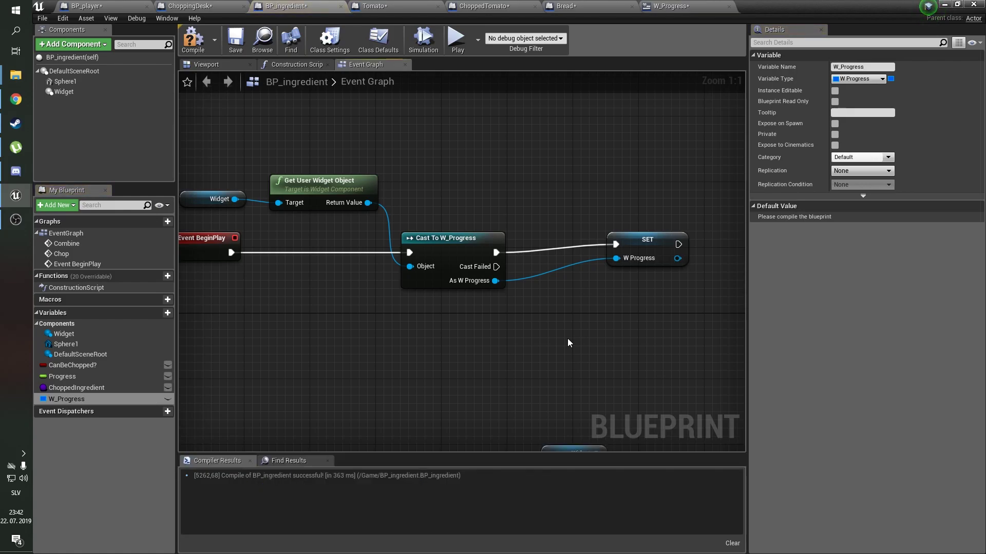
left_click_drag(656, 247, 608, 255)
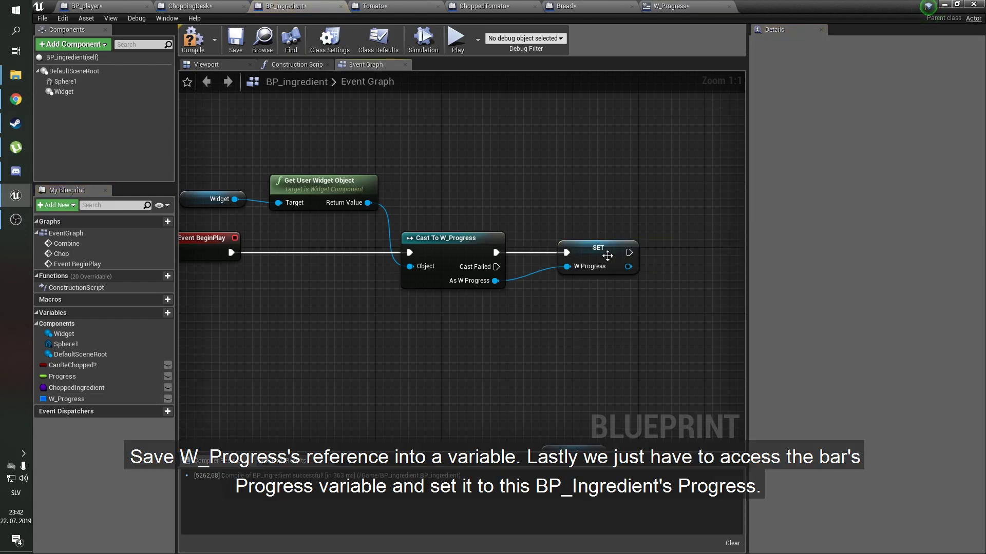
Move over to the Chop graph logic and select the Widget getter node.
scroll(555, 319, "down", 3)
right_click_drag(516, 327, 529, 160)
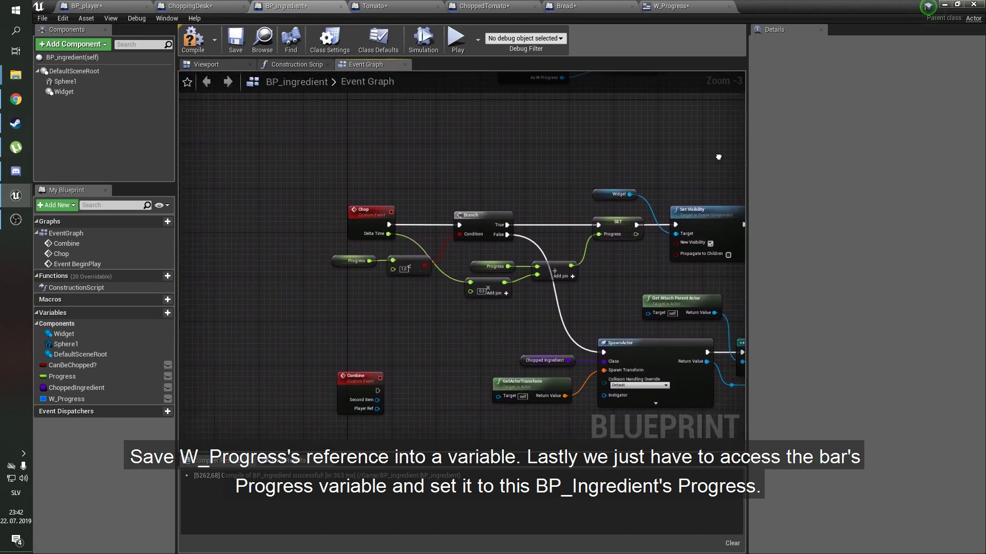
right_click_drag(530, 160, 332, 203)
left_click_drag(331, 204, 451, 236)
scroll(524, 199, "up", 2)
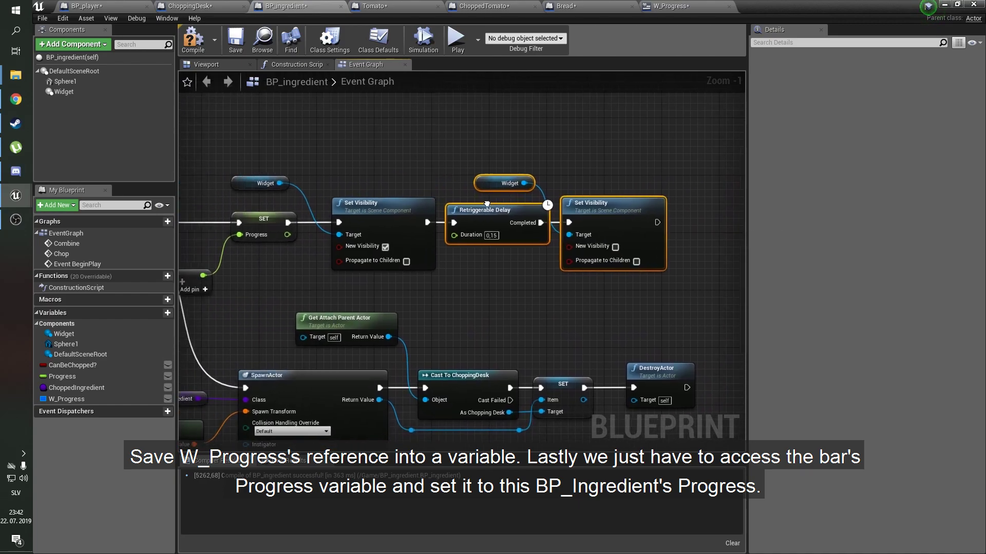
mouse_move(256, 208)
right_mouse_down()
mouse_move(491, 212)
mouse_move(445, 219)
right_mouse_up()
left_click(491, 212)
scroll(454, 204, "up", 1)
left_click(493, 181)
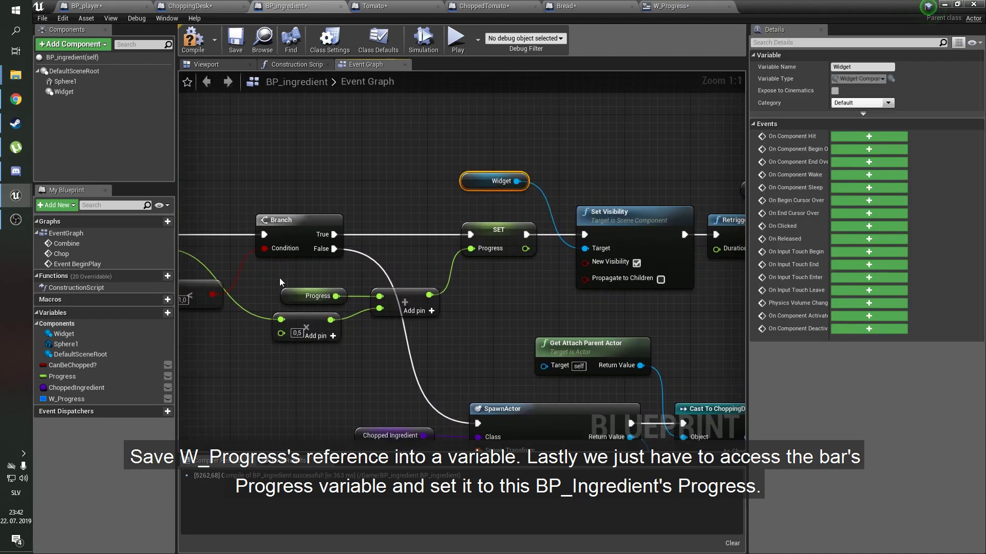
Add a W Progress getter and a Set Progress node targeting the widget.
left_click_drag(82, 399, 288, 169, "ctrl")
left_click_drag(354, 169, 324, 133)
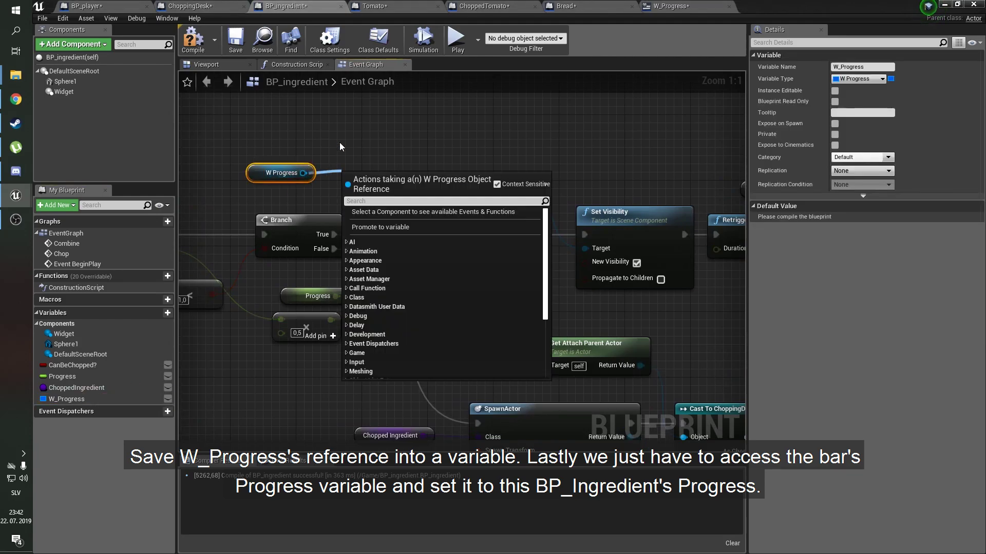
right_click_drag(310, 149, 514, 151)
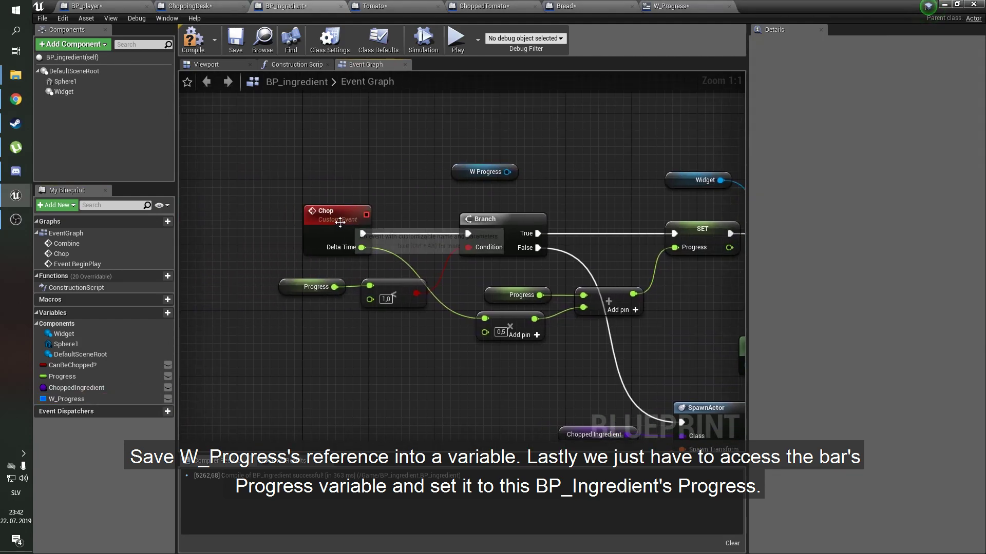
left_click_drag(334, 212, 341, 205)
mouse_move(647, 165)
left_mouse_down()
mouse_move(309, 157)
mouse_move(432, 155)
left_mouse_up()
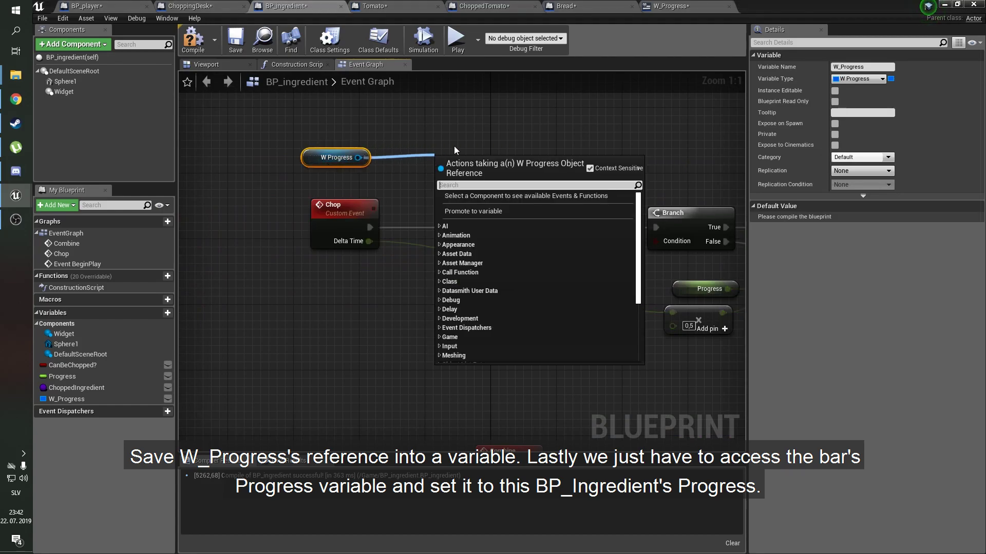
type("set progr")
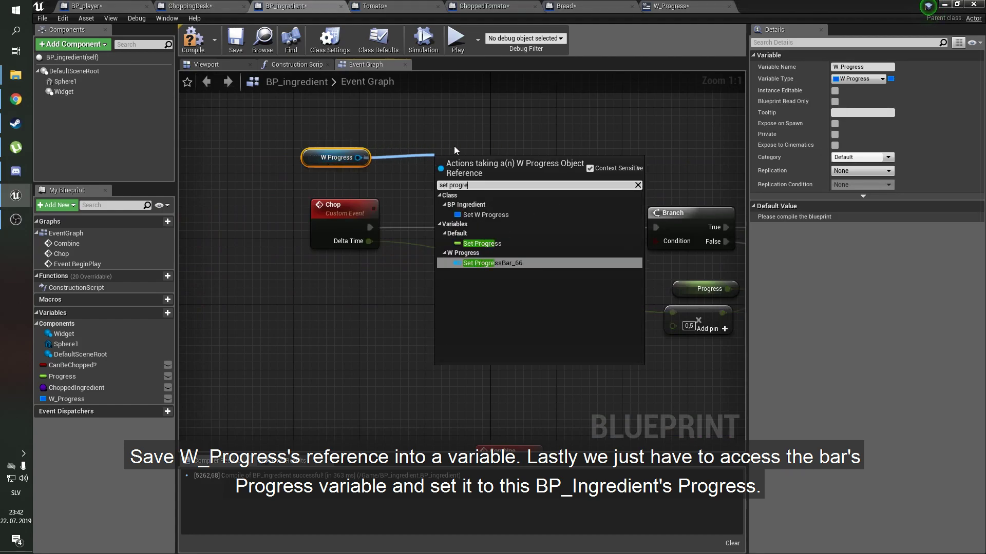
type("e")
key("Return")
mouse_move(457, 158)
left_mouse_down()
mouse_move(483, 213)
mouse_move(546, 153)
left_mouse_up()
Place the SET Progress node right after the Chop event and continue into the Branch.
left_click_drag(610, 214, 552, 215)
right_click_drag(552, 214, 436, 212)
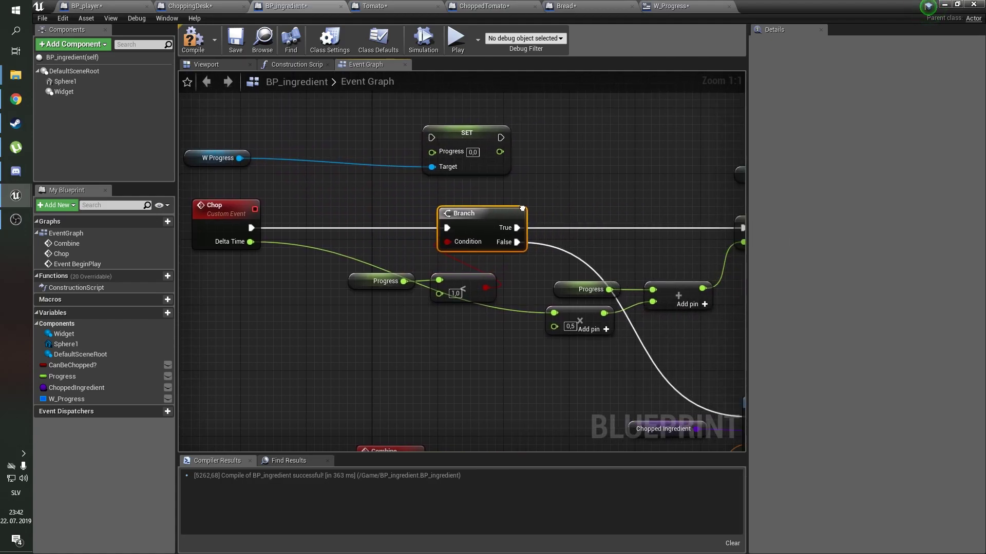
left_click(295, 268)
right_click_drag(295, 264, 386, 265)
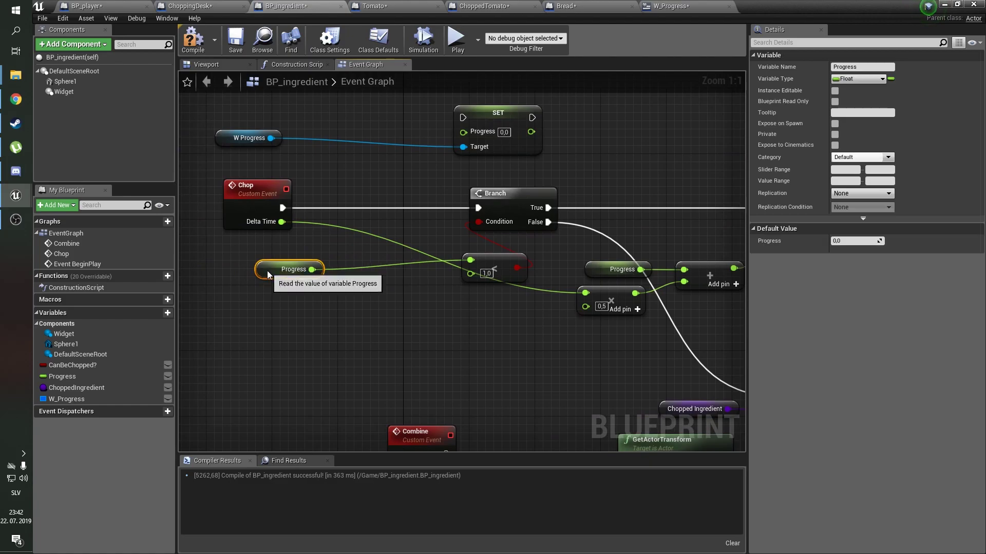
left_click_drag(308, 268, 398, 259)
left_click_drag(496, 210, 611, 210)
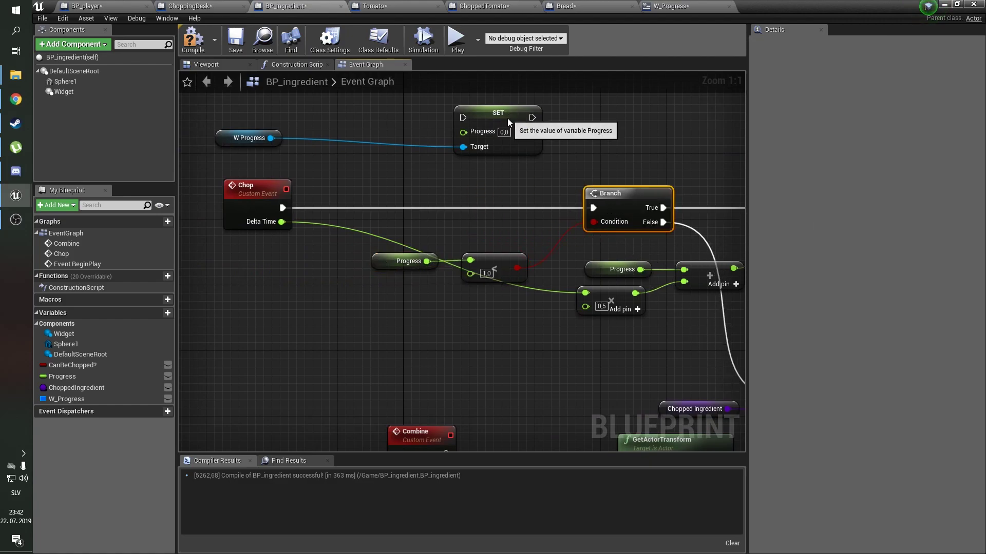
mouse_move(498, 112)
left_mouse_down()
mouse_move(481, 195)
mouse_move(290, 211)
left_mouse_up()
left_click_drag(504, 196, 513, 204)
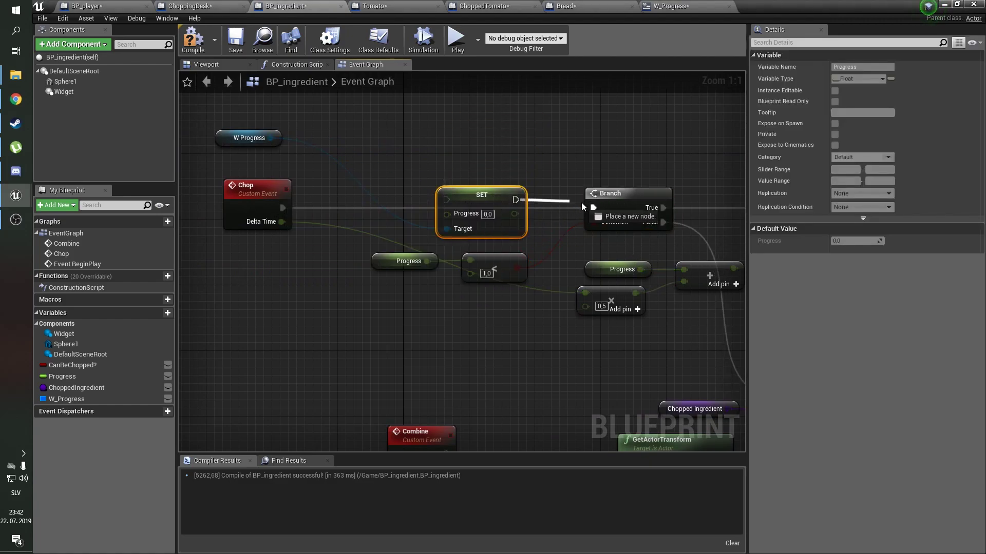
left_click_drag(282, 207, 454, 207)
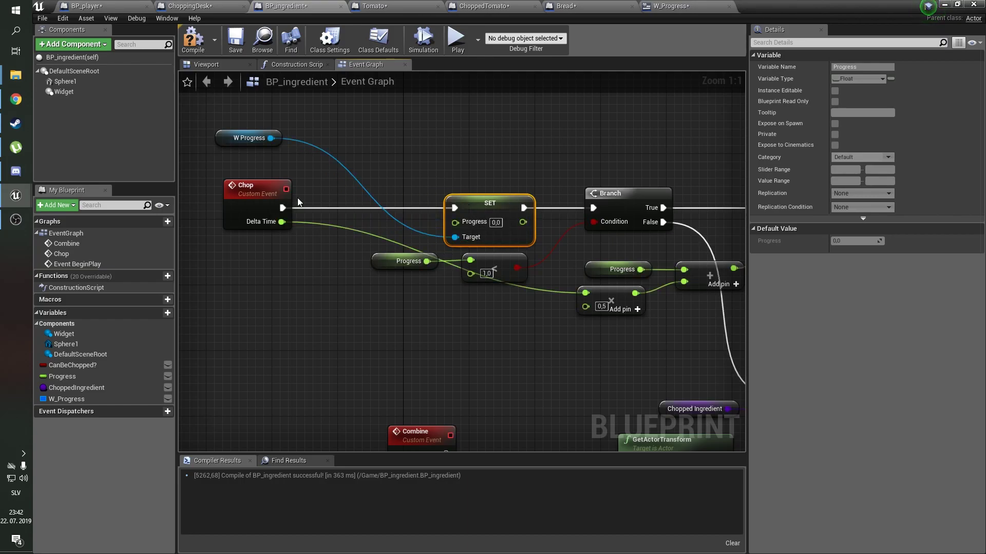
Feed the ingredient's Progress into SET Progress, tidy the getters, and compile.
left_click_drag(427, 261, 455, 222)
left_click_drag(406, 261, 381, 261)
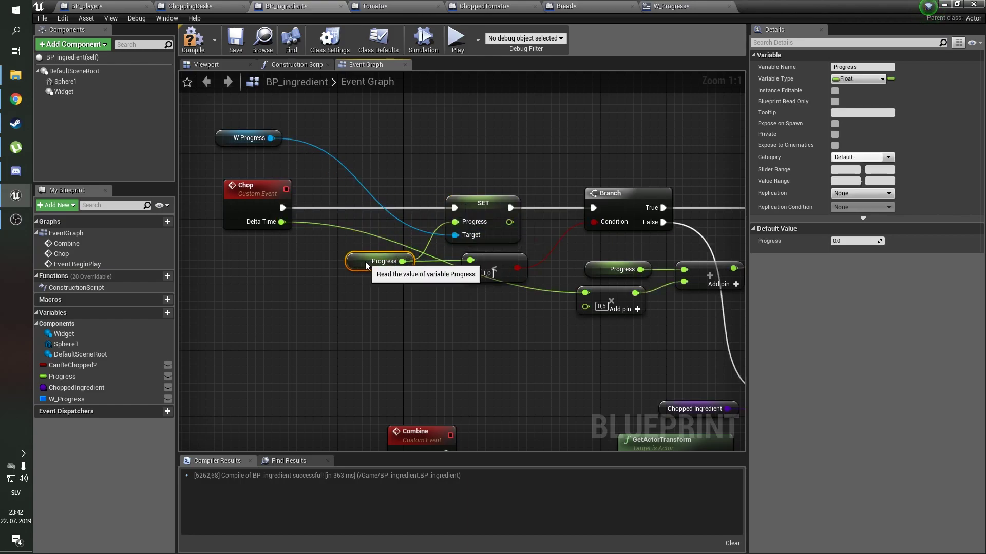
left_click_drag(266, 132, 414, 165)
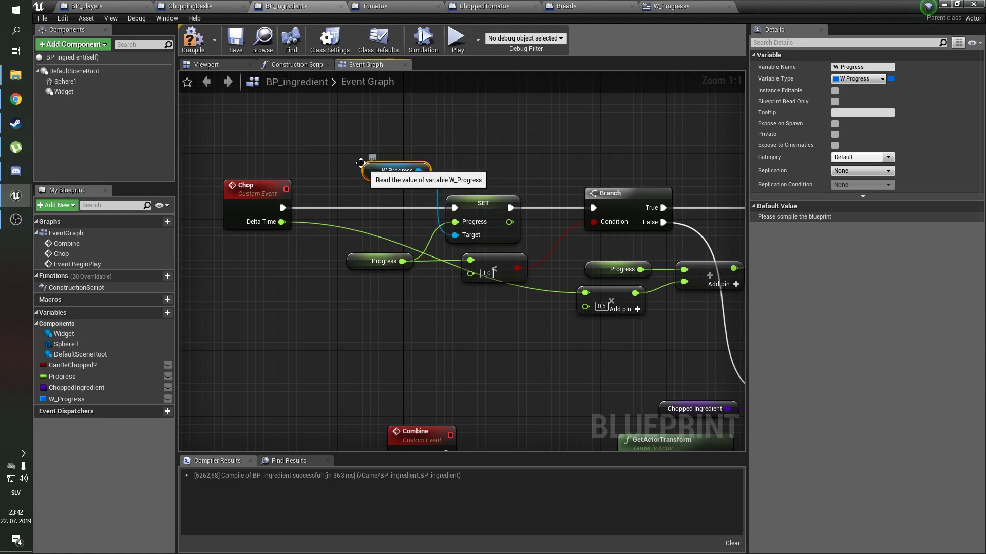
left_click(207, 50)
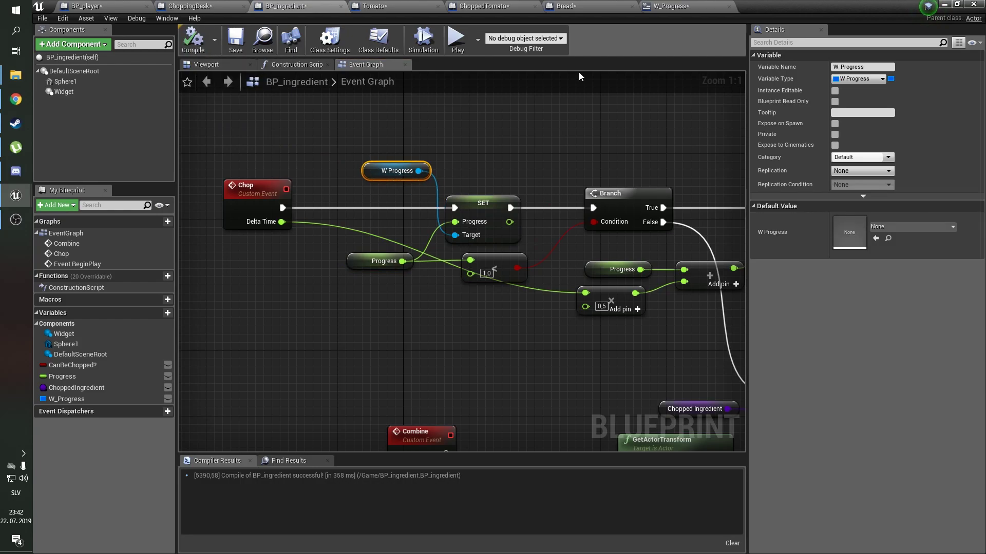
Play the level and move the chopped tomato slices onto an empty counter.
left_click(944, 4)
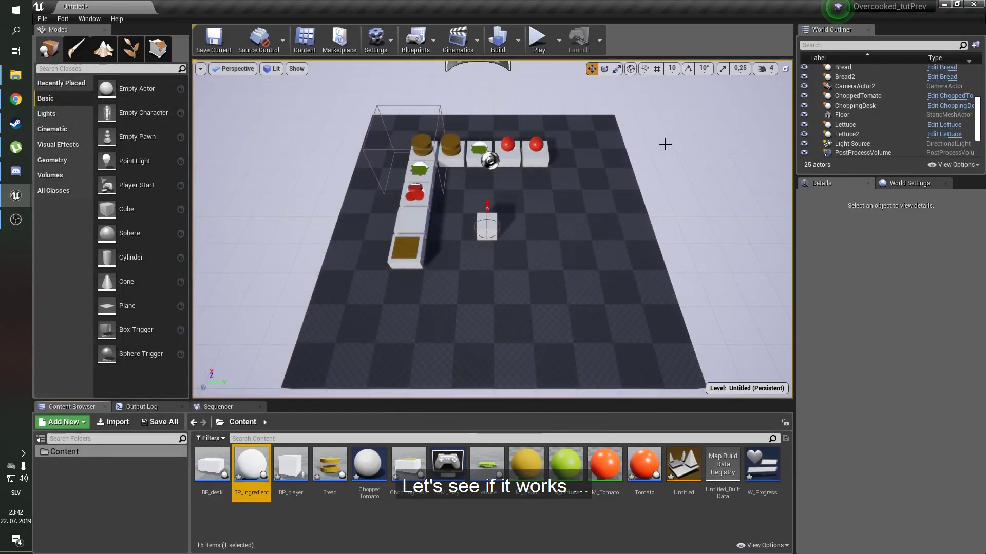
left_click(537, 40)
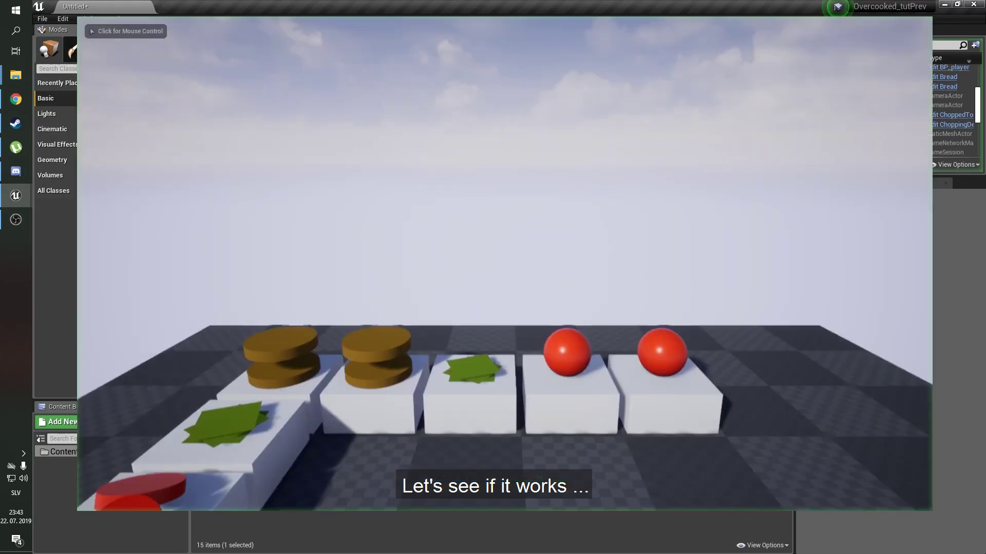
key("w")
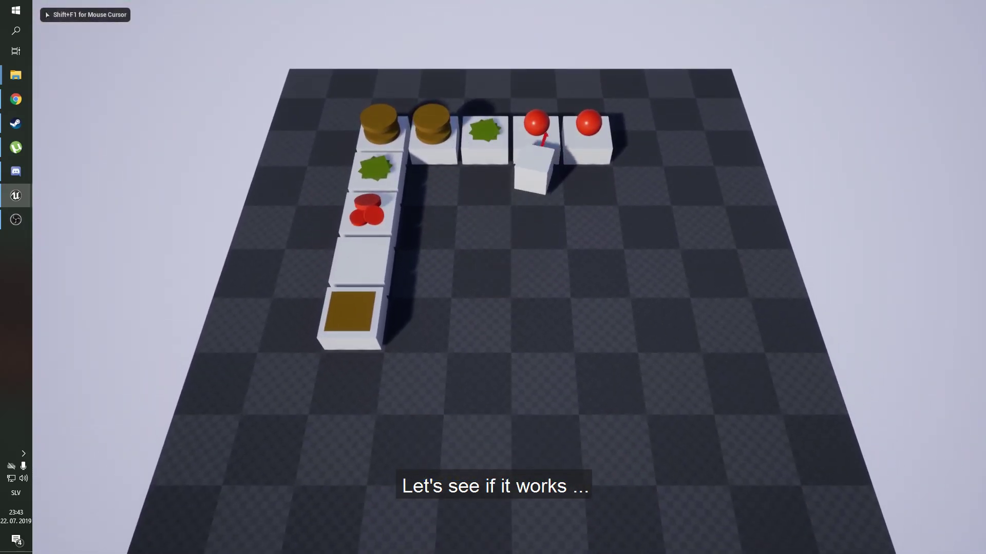
key("s")
key("a")
key("a")
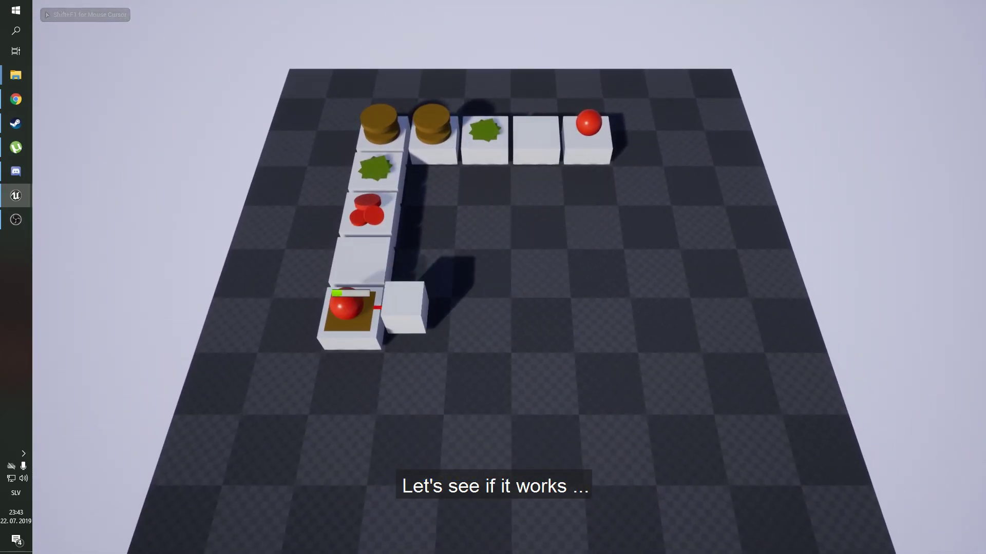
key("e")
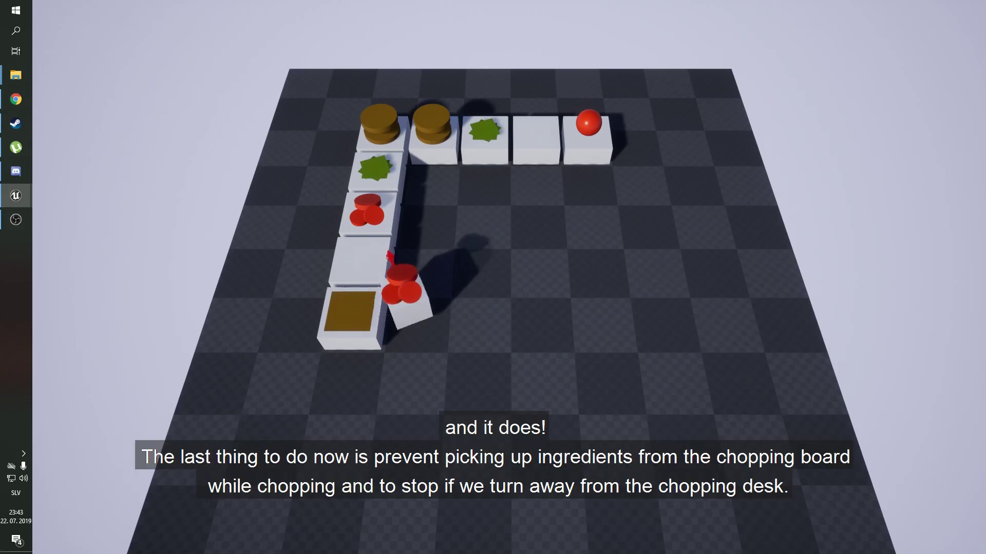
key("w")
key("a")
key("s")
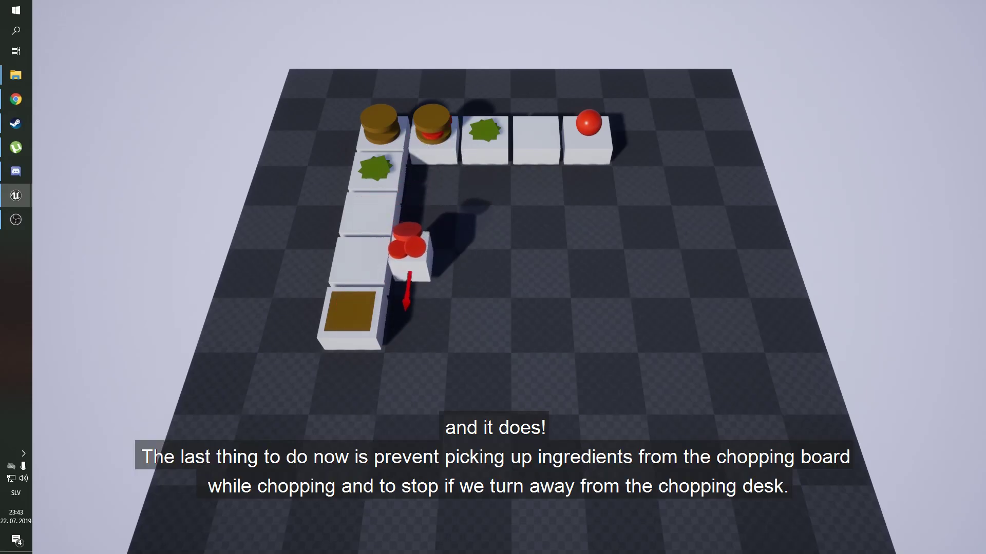
key("a")
Put the remaining tomato on the chopping board and chop it while the progress bar fills.
key("e")
key("d")
key("w")
key("e")
key("s")
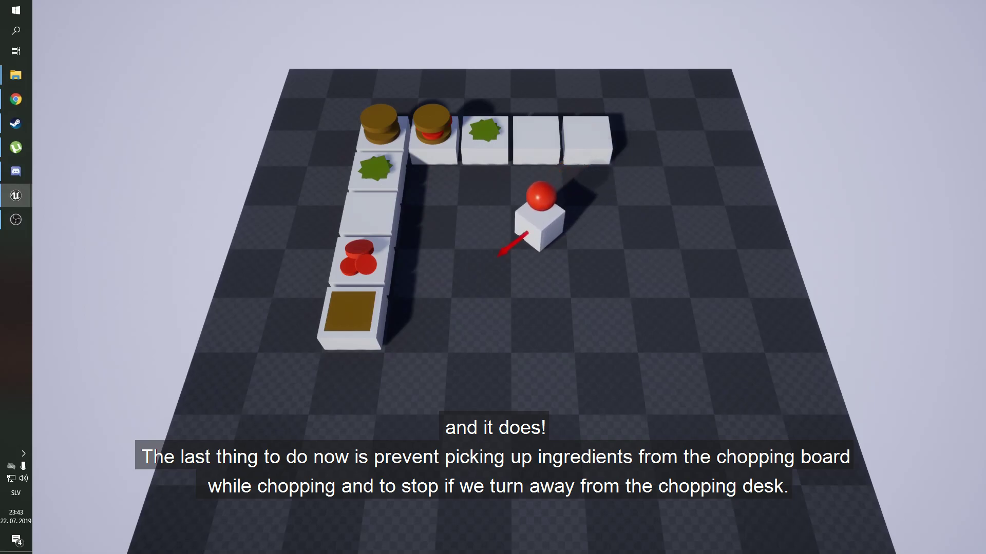
key("a")
key("e")
key("d")
key("d")
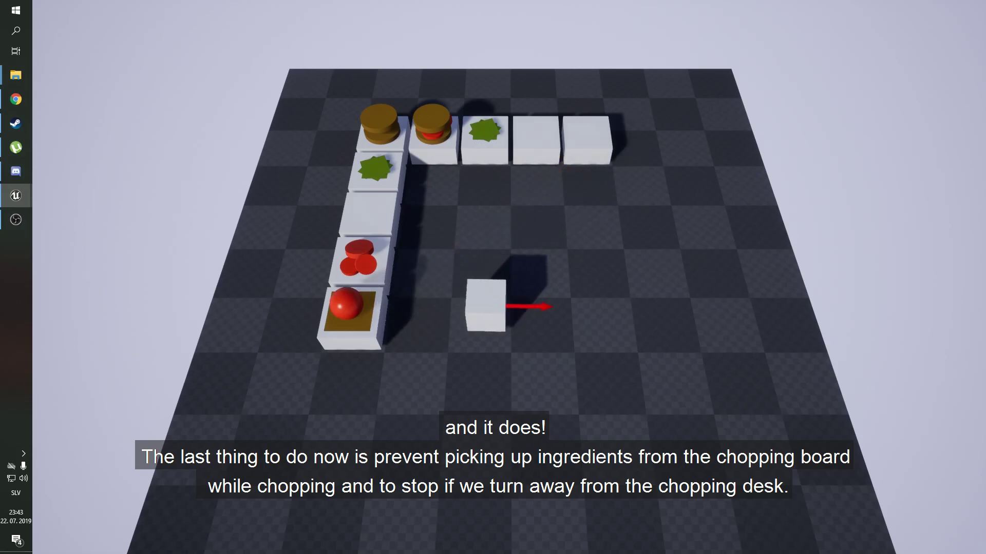
key("a")
key("e")
key("d")
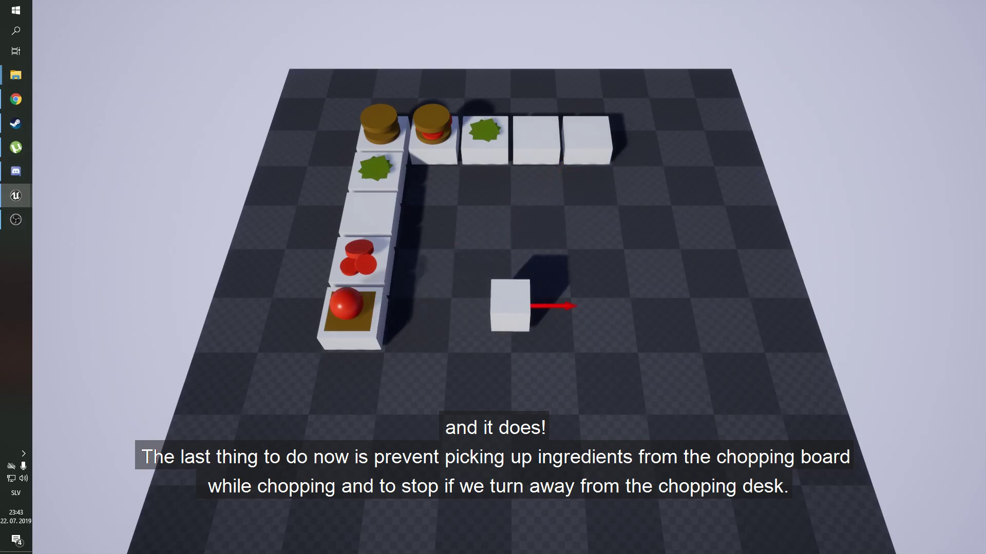
key("a")
key("d")
key("a")
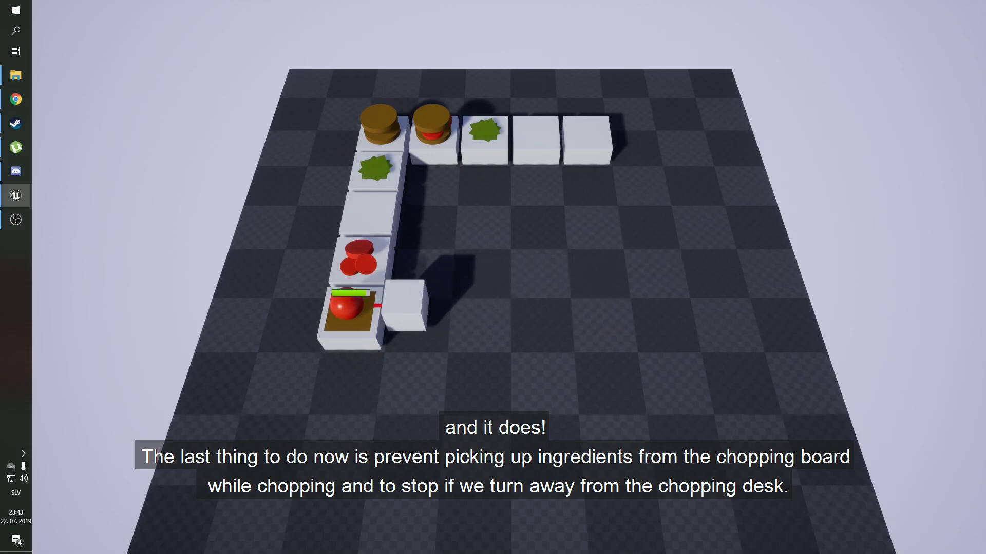
Drop the new slices on the empty counter, stop the play test, and restore the editor layout.
key("e")
key("w")
key("e")
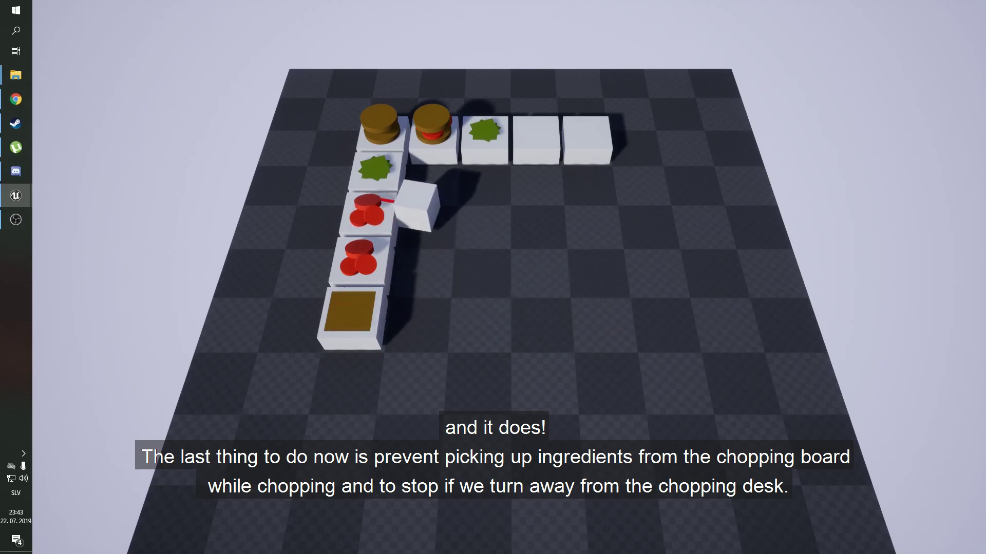
key("s")
key("Escape")
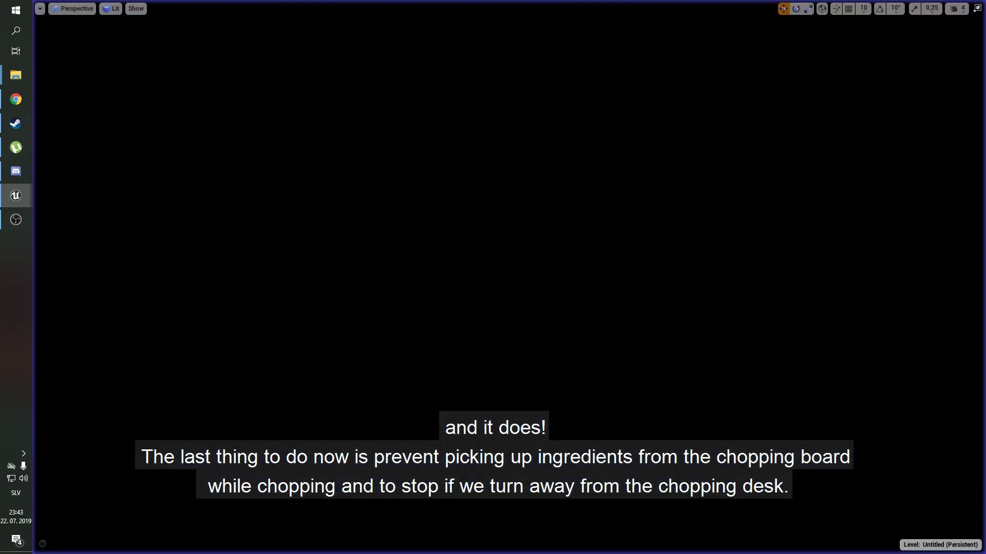
left_click(478, 236)
key("F11")
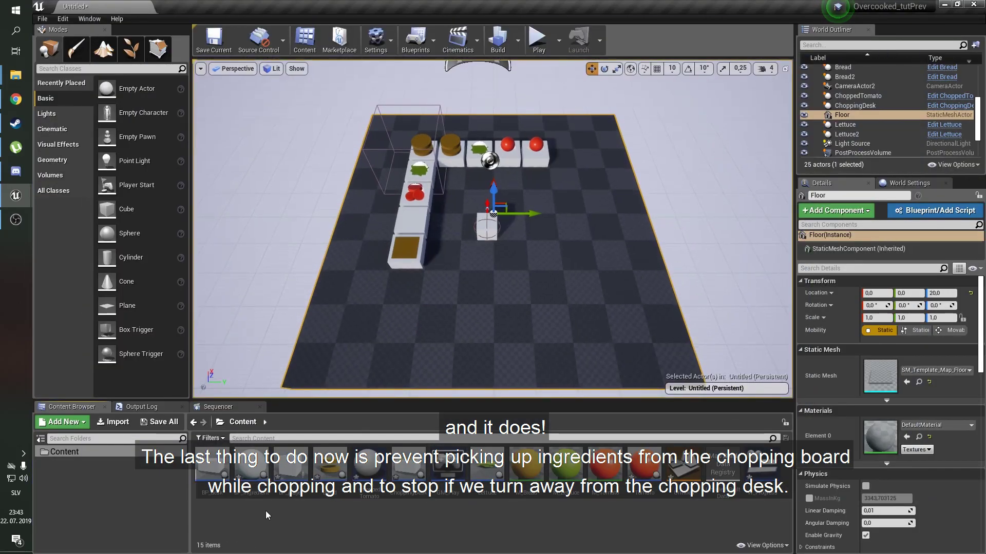
Open BP_player and add a Boolean variable named isChopping.
double_click(296, 463)
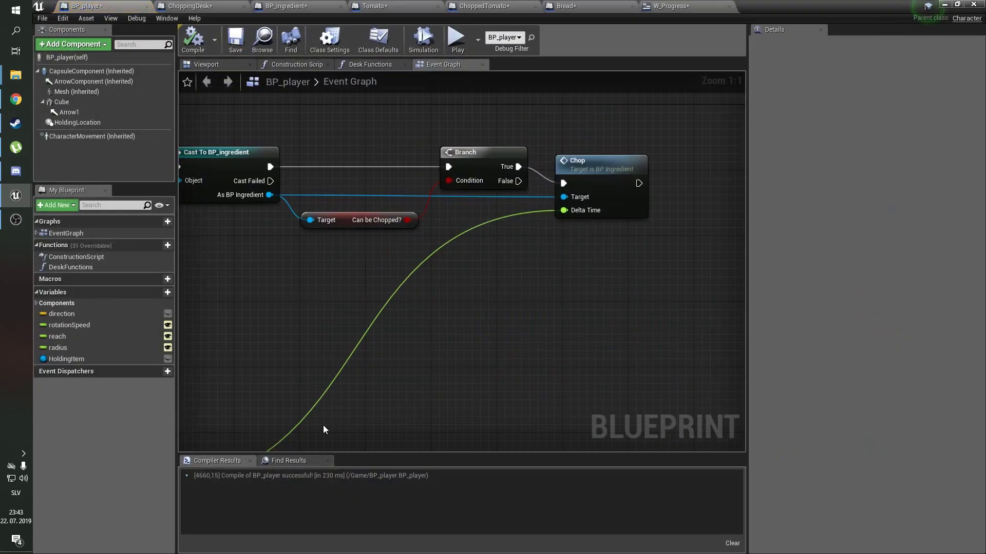
scroll(335, 312, "down", 5)
right_click_drag(319, 318, 522, 284)
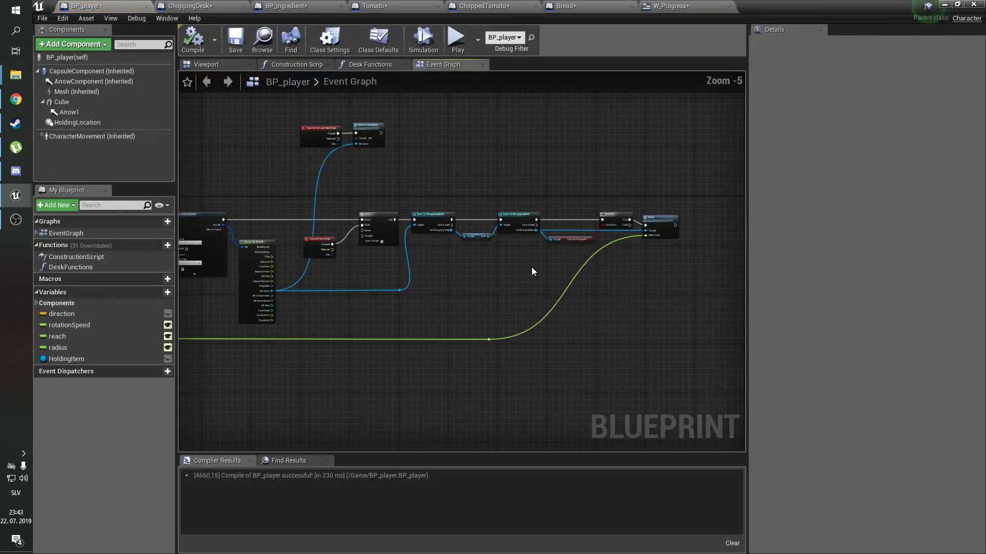
scroll(307, 307, "up", 1)
left_click(168, 292)
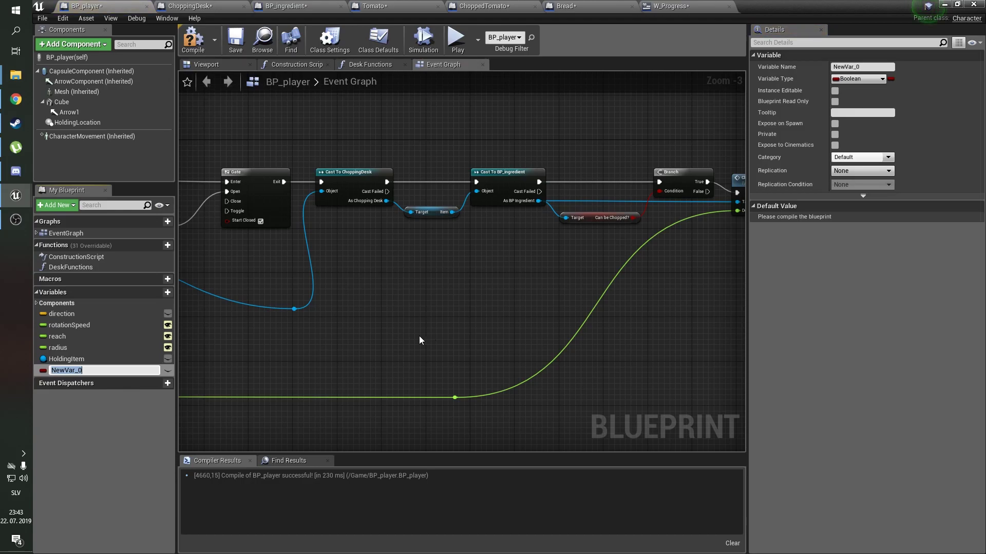
type("isChopping")
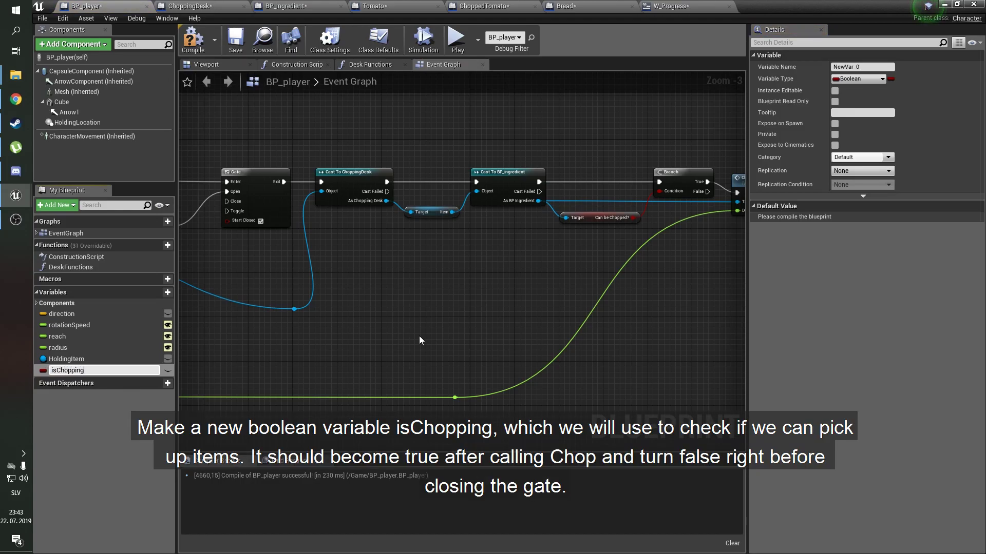
key("Return")
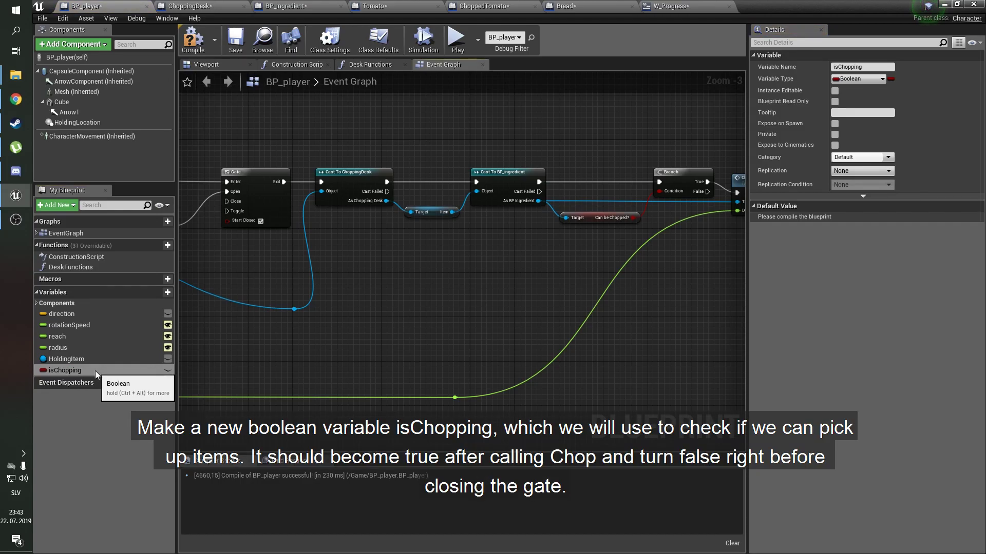
Place a SET isChopping node and wire it after Chop's execution output.
scroll(377, 328, "up", 3)
scroll(405, 341, "down", 2)
right_click_drag(404, 342, 174, 396)
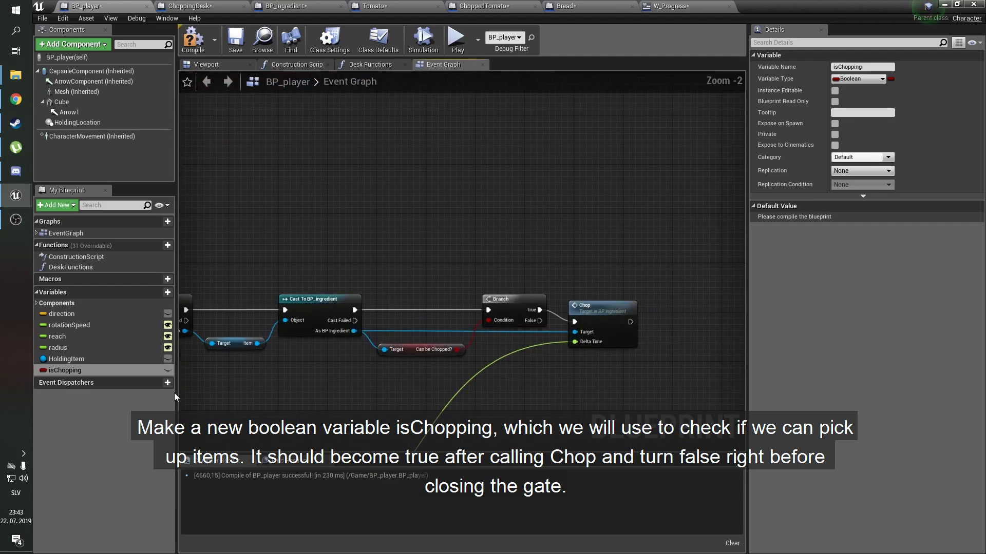
left_click_drag(125, 372, 677, 313, "alt")
scroll(429, 350, "up", 2)
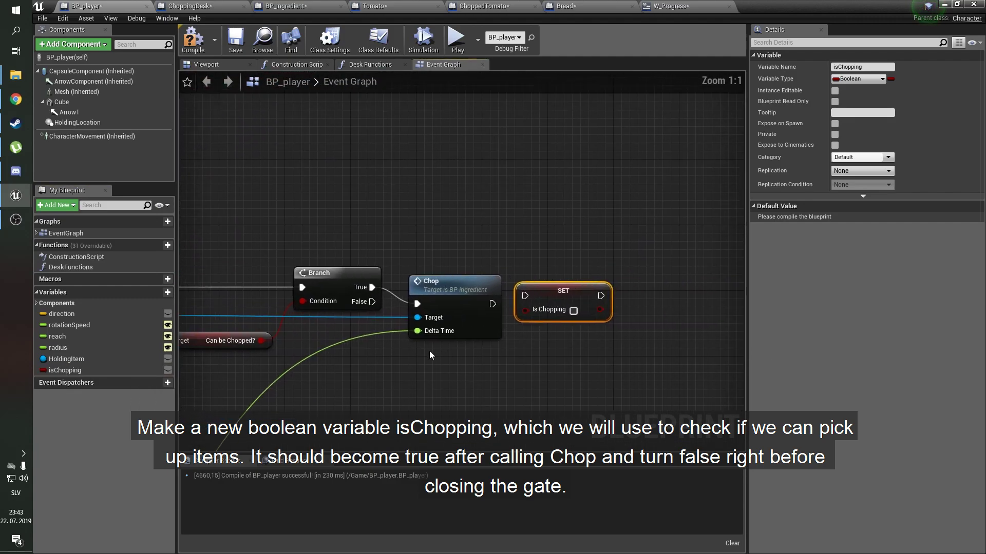
mouse_move(444, 293)
left_mouse_down()
mouse_move(435, 277)
mouse_move(524, 296)
left_mouse_up()
left_click_drag(554, 290, 546, 283)
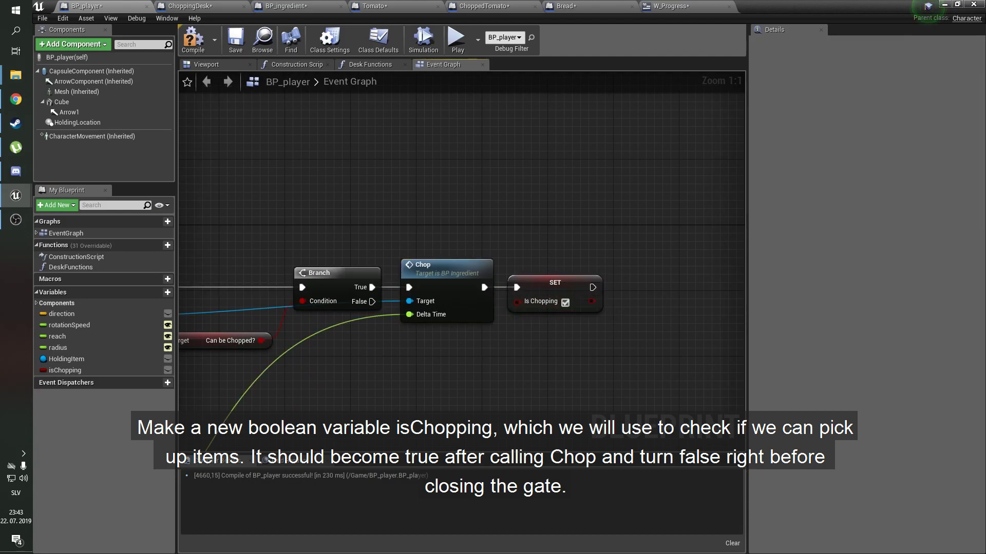
Rearrange the Chop and Branch nodes and duplicate the SET isChopping node.
right_click_drag(452, 336, 496, 286)
left_click_drag(380, 198, 616, 282)
left_click_drag(495, 224, 519, 228)
right_click_drag(436, 290, 579, 272)
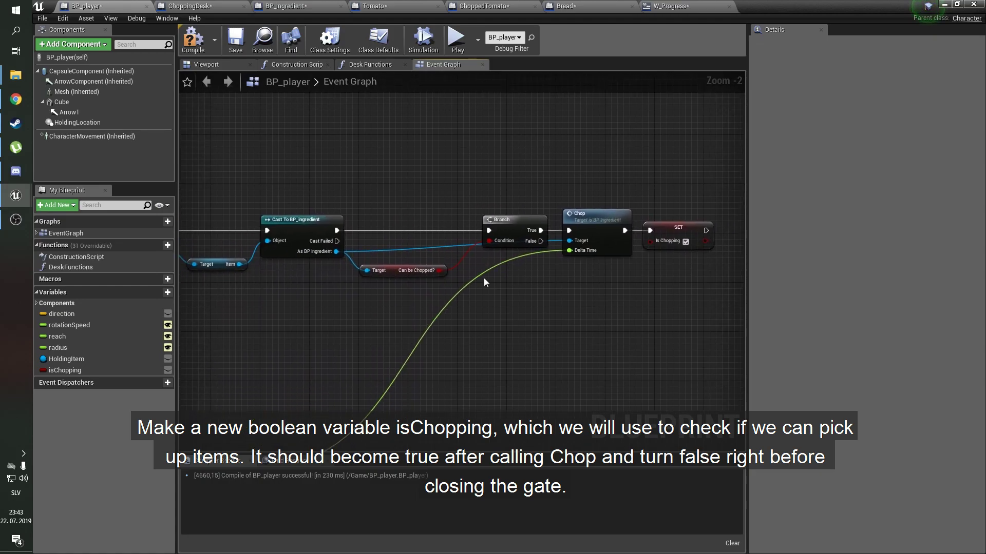
left_click(397, 272)
right_click_drag(484, 291, 439, 266)
left_click(604, 203)
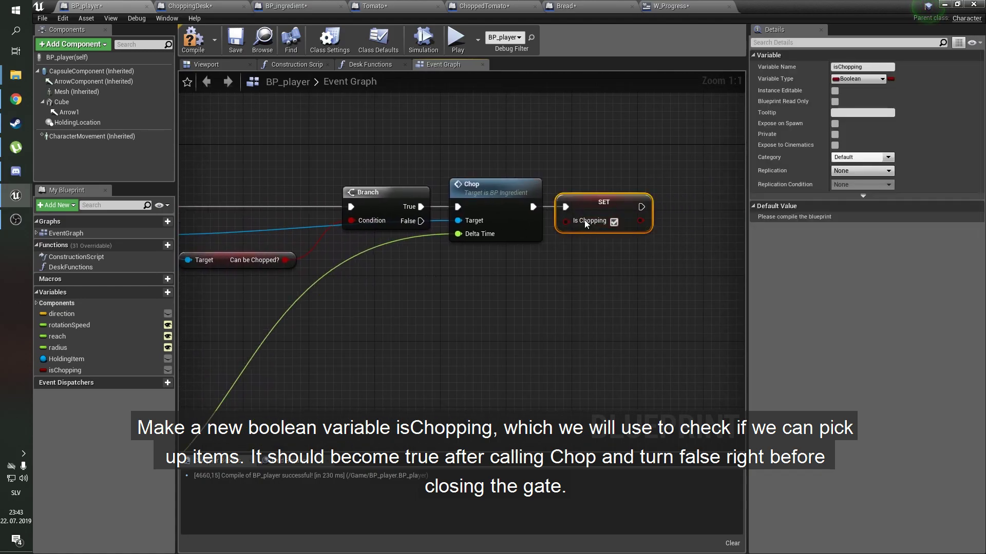
key("ctrl+c")
key("ctrl+v")
Set the pasted isChopping setter to false and connect it to the Branch's False output.
left_click_drag(468, 265, 421, 221)
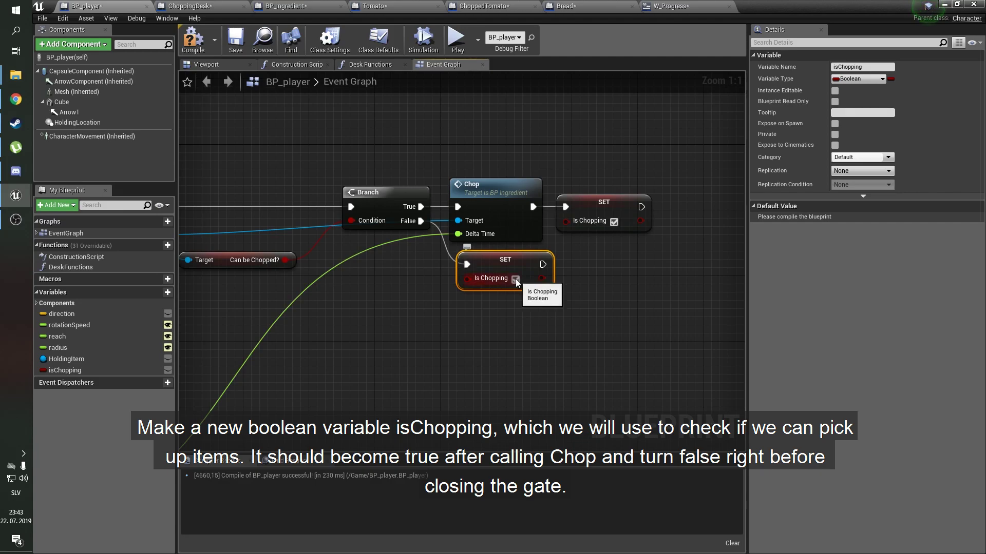
left_click(515, 279)
left_click_drag(558, 270, 550, 270)
left_click(507, 338)
scroll(359, 314, "down", 2)
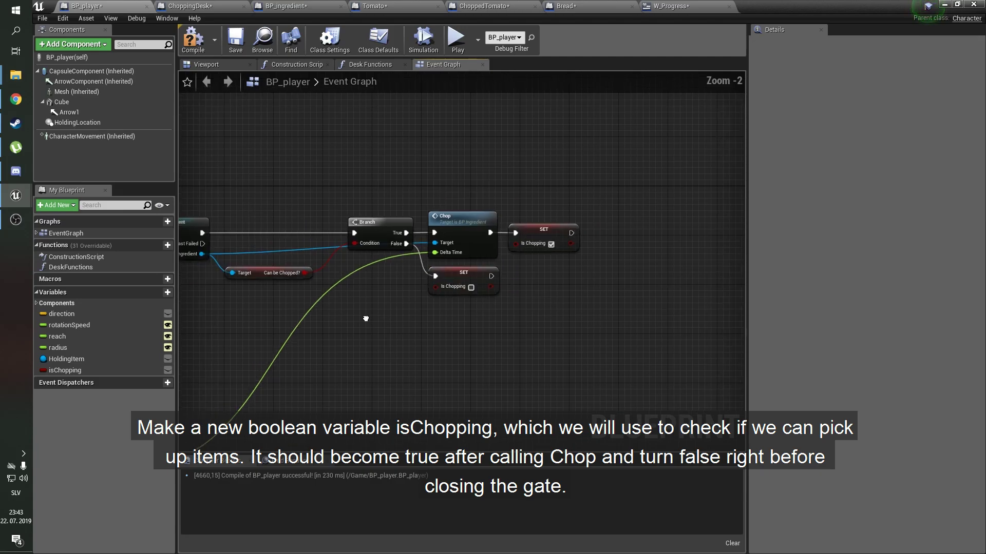
mouse_move(216, 280)
right_mouse_down()
mouse_move(508, 296)
mouse_move(521, 284)
mouse_move(371, 341)
right_mouse_up()
scroll(461, 301, "up", 2)
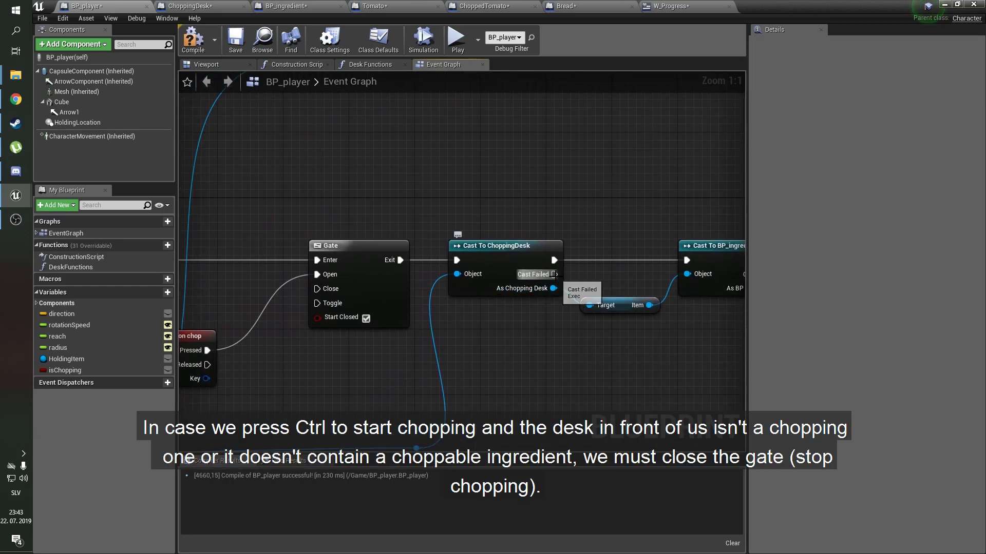
Route Cast To ChoppingDesk's Cast Failed through reroute nodes into the Gate's Close input.
left_click_drag(555, 273, 452, 171)
type("reroute")
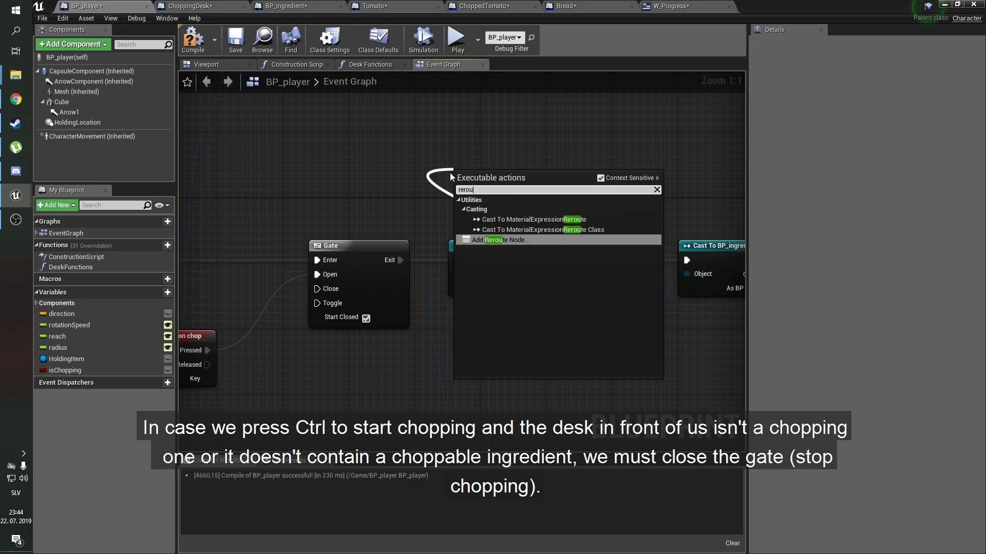
key("Return")
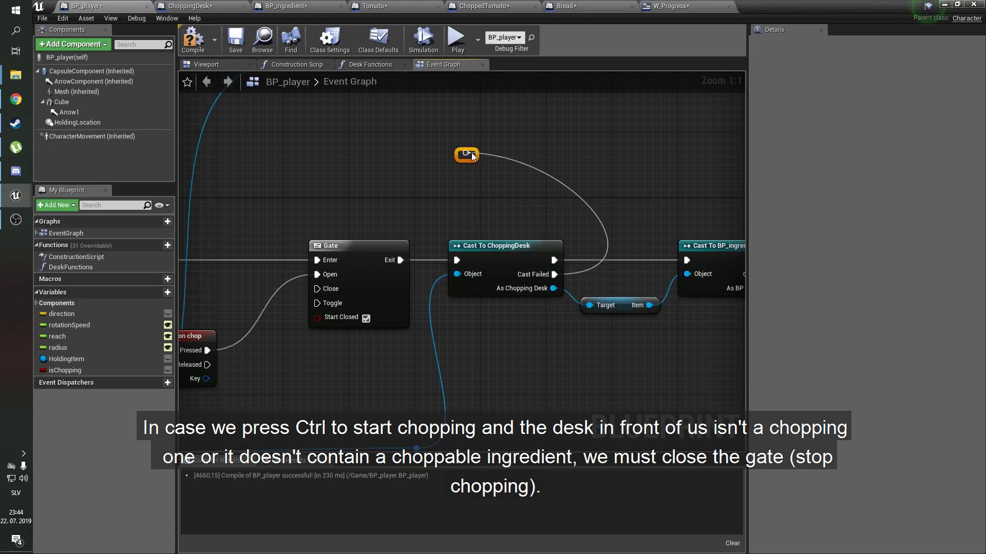
left_click_drag(466, 149, 339, 153)
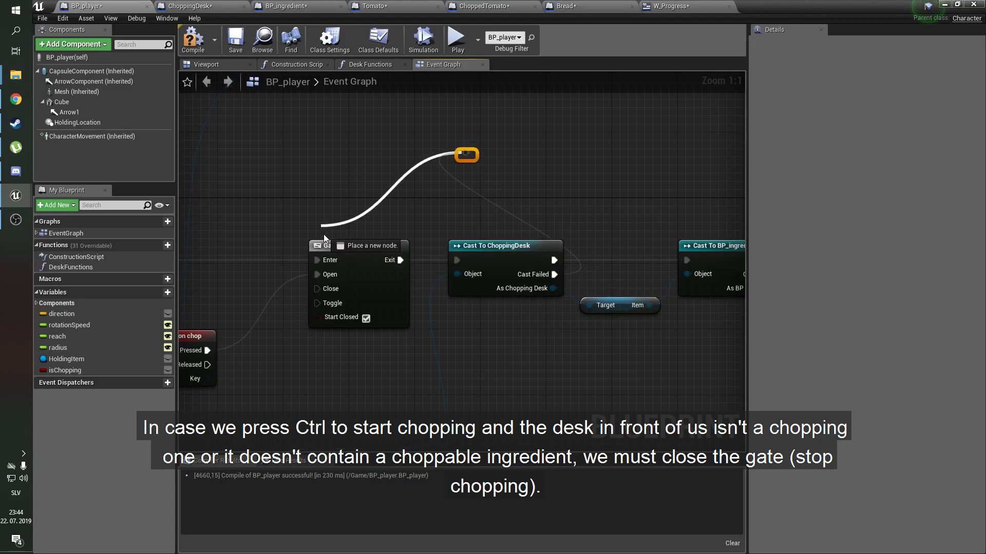
left_click_drag(315, 288, 315, 289)
double_click(358, 184)
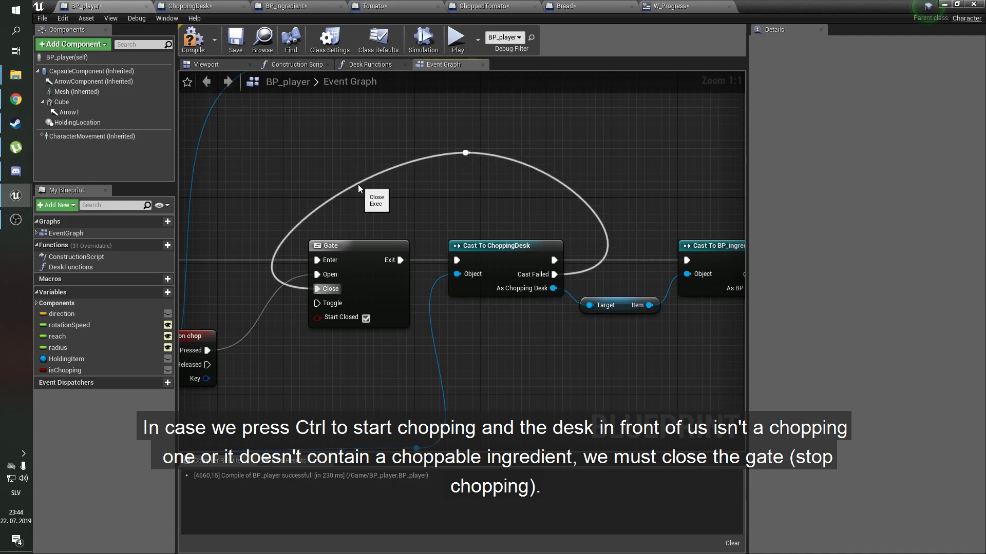
left_click_drag(364, 191, 310, 163)
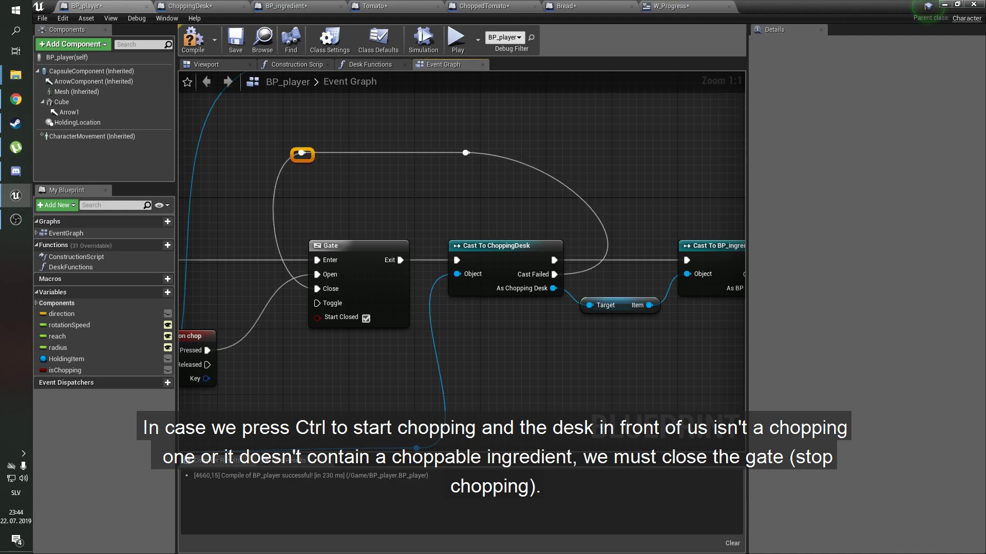
Join Cast To BP_ingredient's Cast Failed to the same close path with a reroute point.
right_click_drag(484, 159, 287, 146)
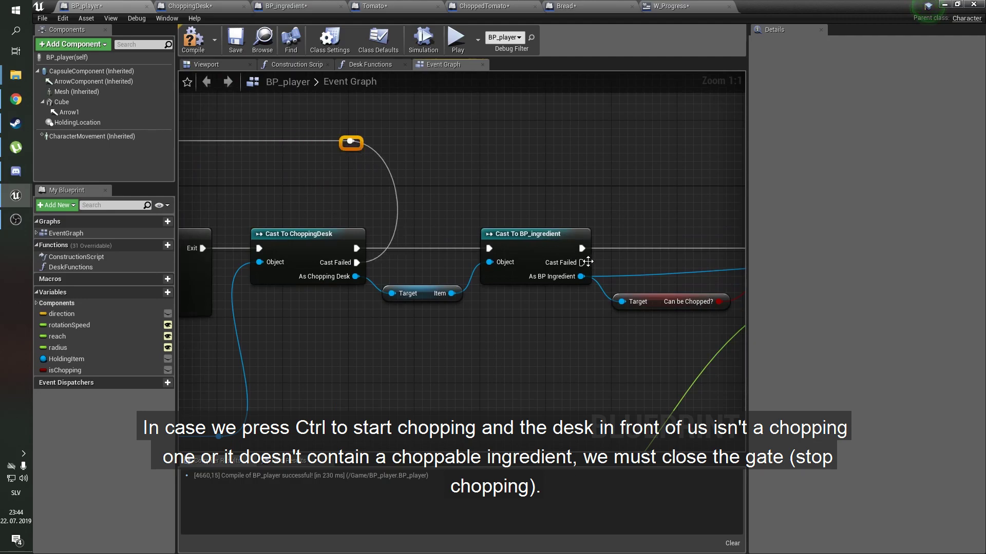
left_click_drag(587, 262, 350, 143)
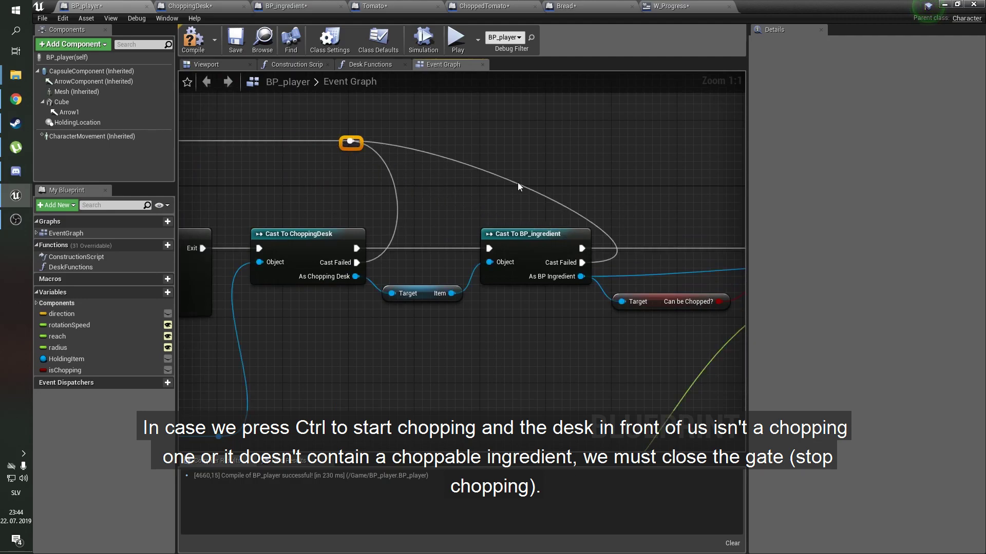
double_click(517, 189)
left_click_drag(513, 186, 605, 144)
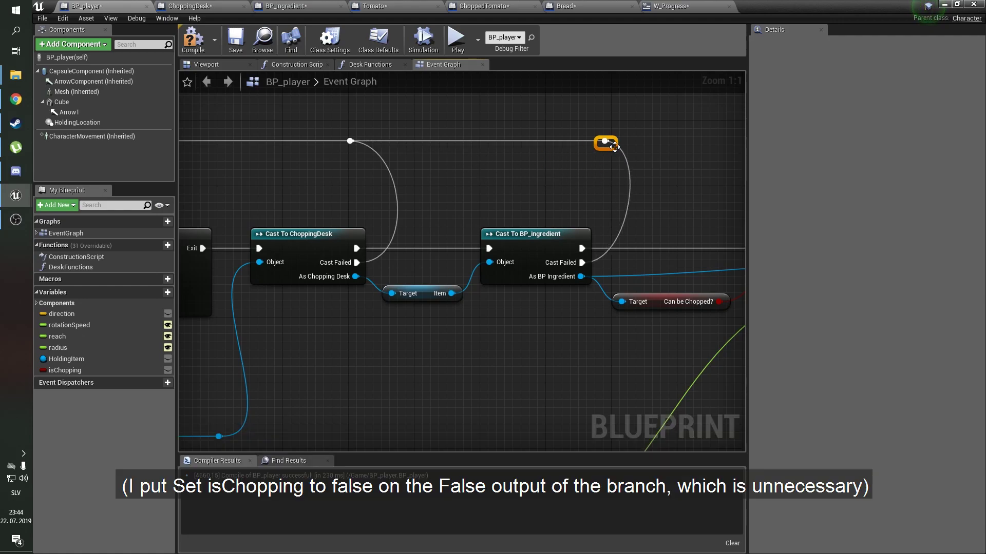
Join the false SET node to the close path, rerouting the wire above the Chop node.
mouse_move(678, 217)
right_mouse_down()
mouse_move(203, 231)
mouse_move(431, 234)
right_mouse_up()
scroll(431, 234, "down", 1)
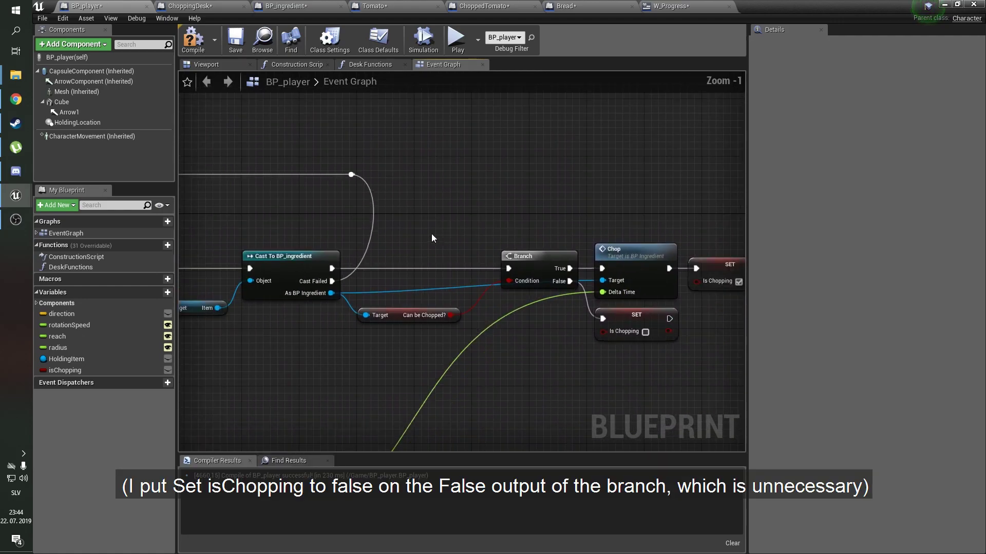
left_click_drag(670, 319, 361, 178)
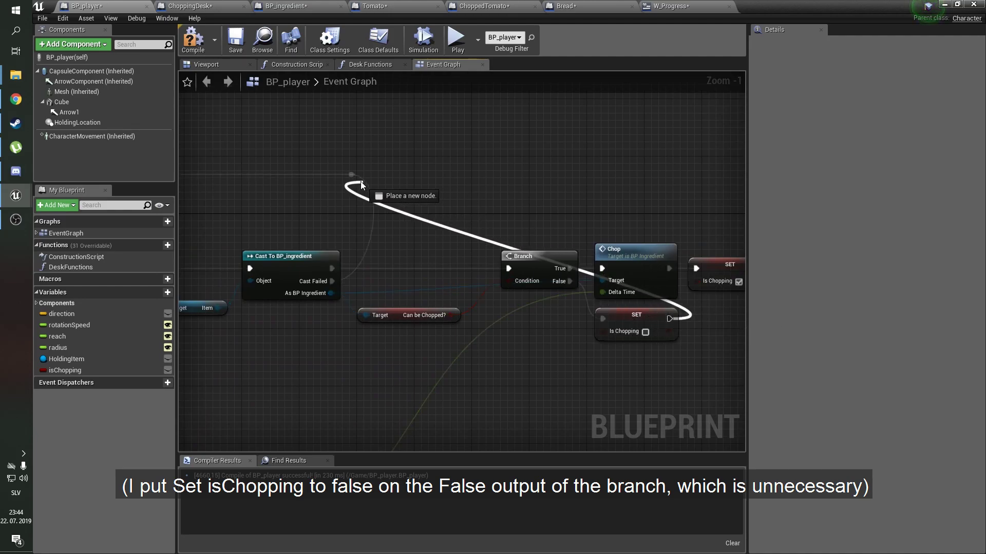
double_click(521, 214)
left_click_drag(520, 214, 576, 193)
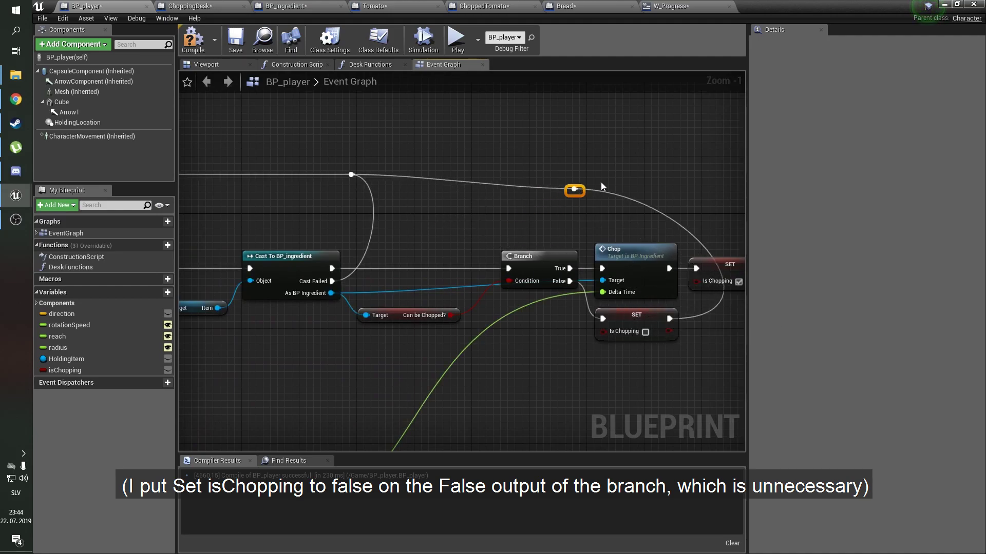
left_click(562, 195)
scroll(562, 195, "down", 1)
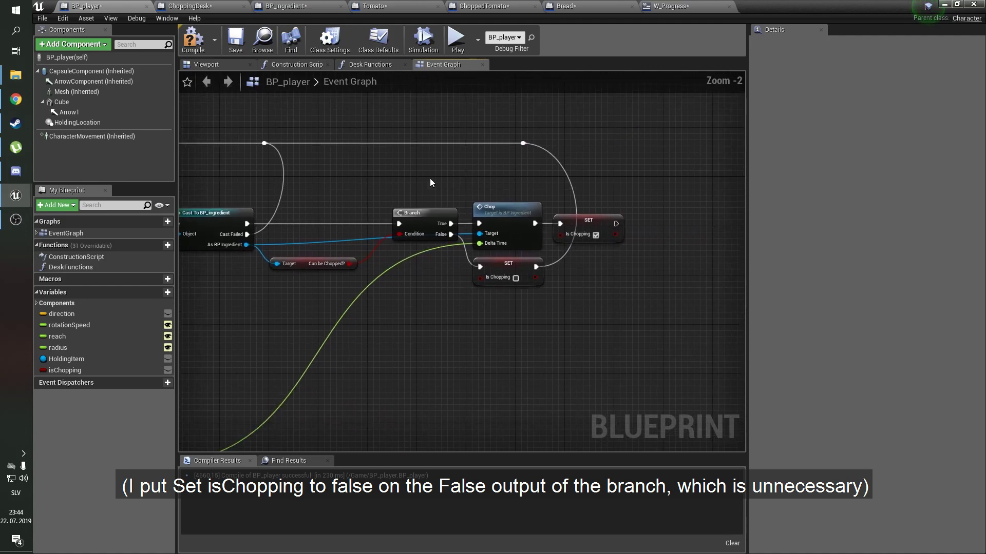
mouse_move(430, 178)
right_mouse_down()
mouse_move(490, 168)
mouse_move(510, 180)
mouse_move(568, 184)
mouse_move(743, 183)
right_mouse_up()
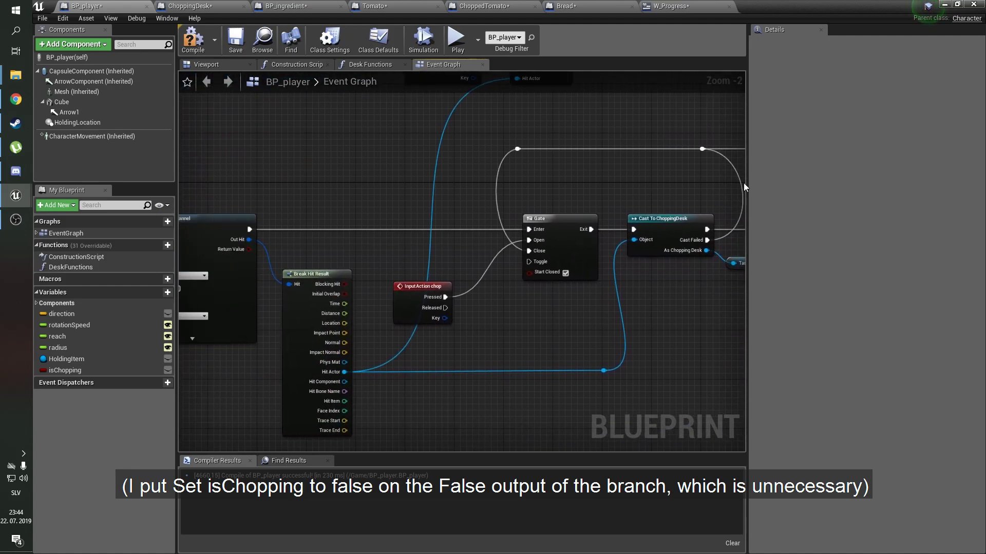
scroll(560, 197, "up", 2)
mouse_move(559, 178)
right_mouse_down()
mouse_move(138, 241)
mouse_move(485, 212)
right_mouse_up()
Add an unchecked isChopping SET node feeding the Gate's Close pin and tidy its wiring.
mouse_move(99, 369)
left_mouse_down("alt")
mouse_move(303, 251)
mouse_move(374, 169)
left_mouse_up("alt")
mouse_move(355, 248)
left_mouse_down()
mouse_move(330, 298)
mouse_move(390, 305)
left_mouse_up()
left_click_drag(330, 298, 333, 305)
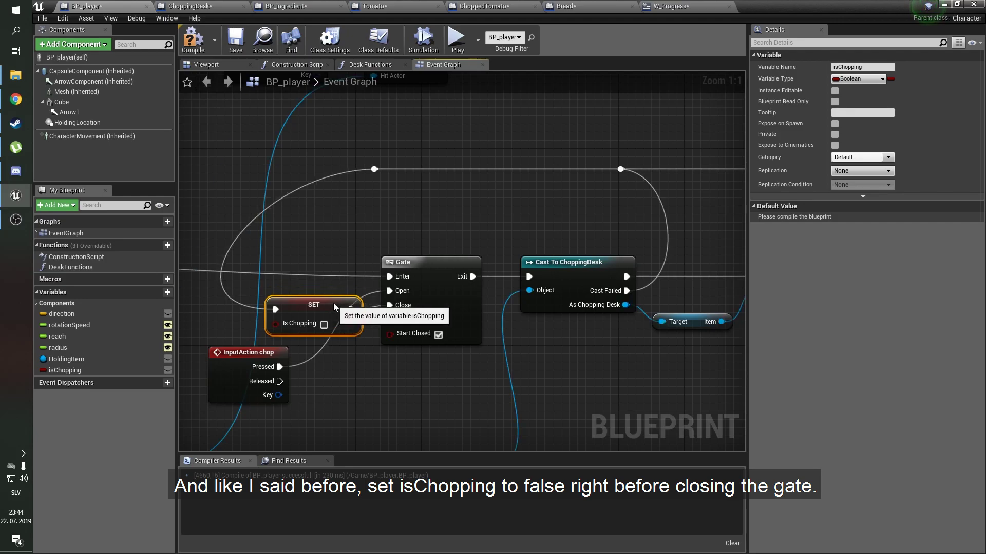
left_click_drag(369, 171, 353, 173)
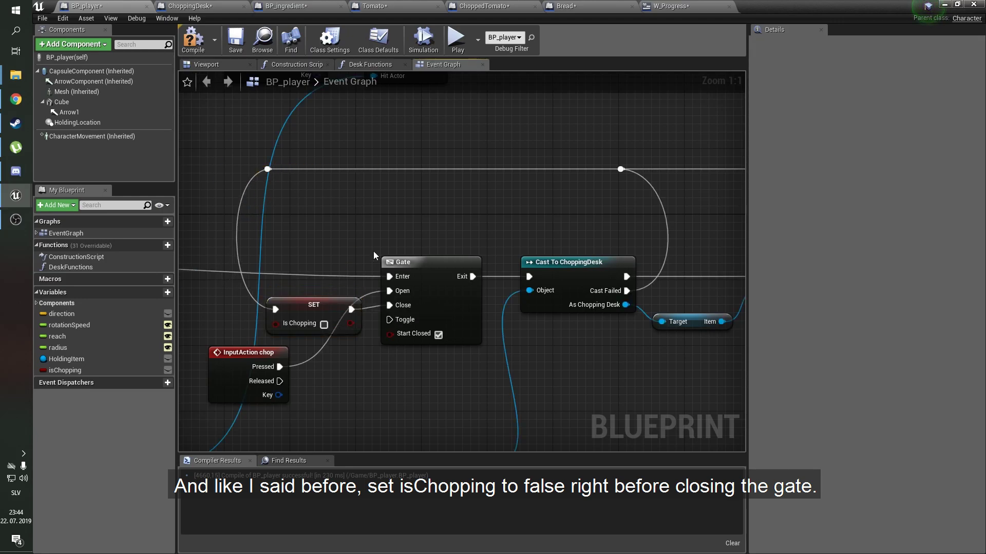
left_click(316, 302)
scroll(421, 226, "down", 1)
mouse_move(421, 226)
right_mouse_down()
mouse_move(445, 183)
mouse_move(406, 275)
right_mouse_up()
Insert a Branch after InputAction pickUp/drop with the Is Chopping getter as its condition.
scroll(405, 275, "up", 1)
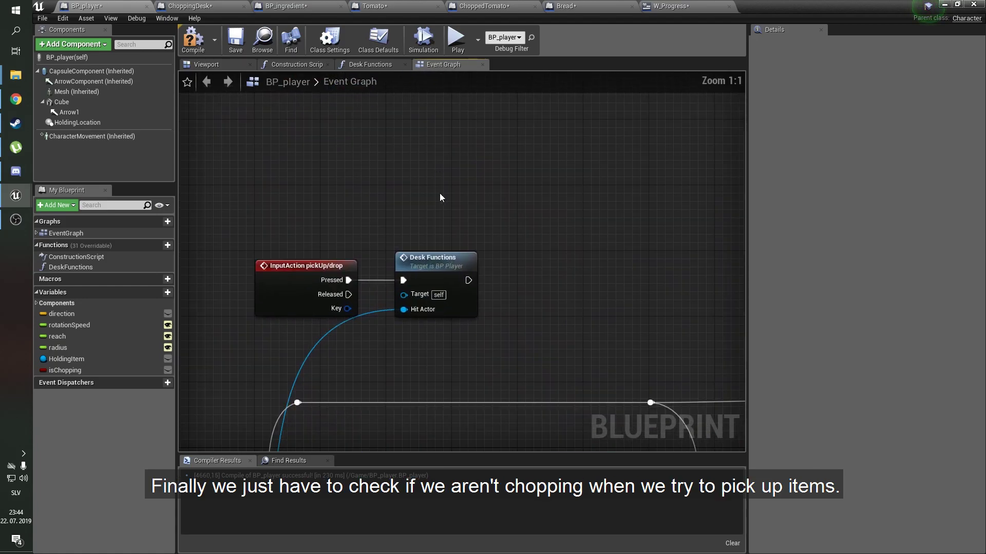
right_click_drag(440, 193, 423, 155)
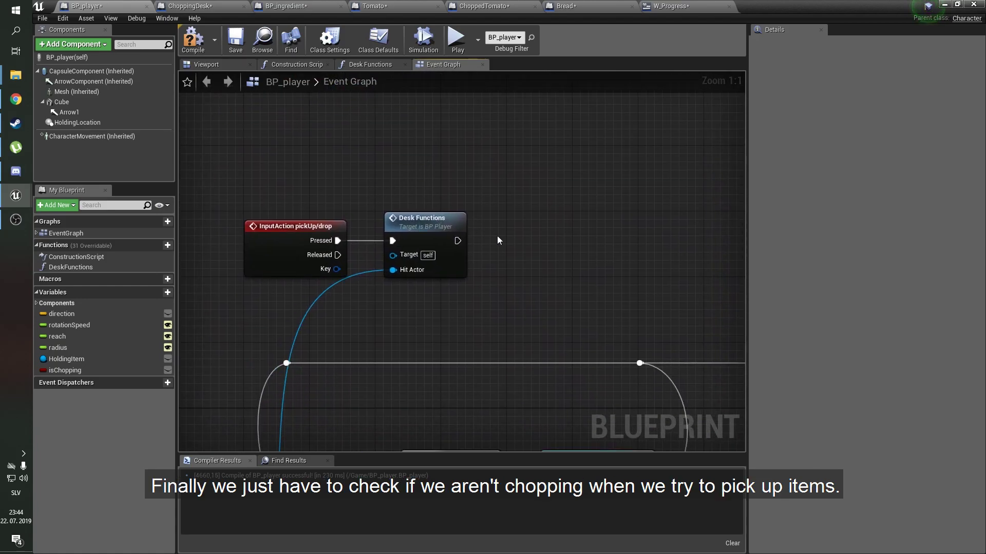
left_click_drag(422, 229, 611, 229)
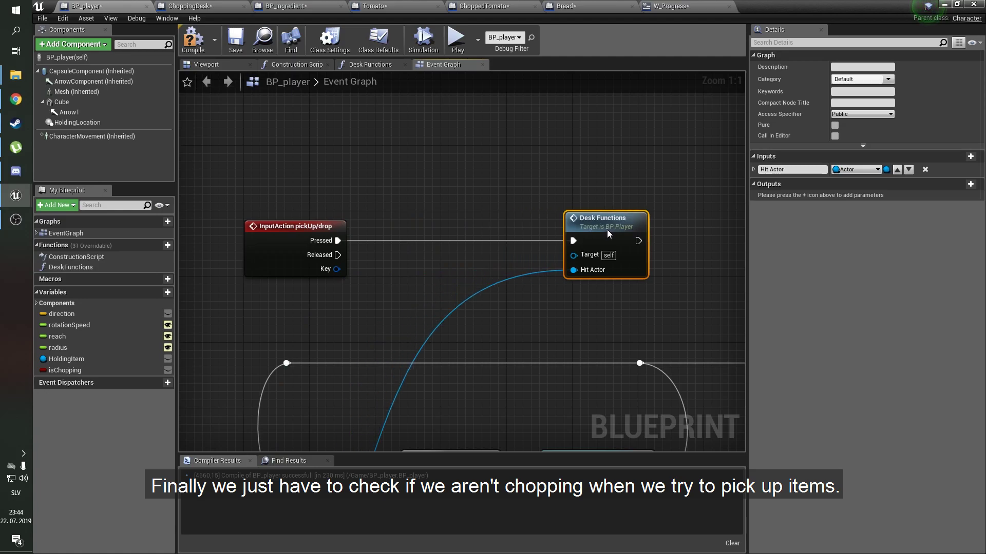
left_click(434, 283)
left_click_drag(93, 371, 264, 200, "ctrl")
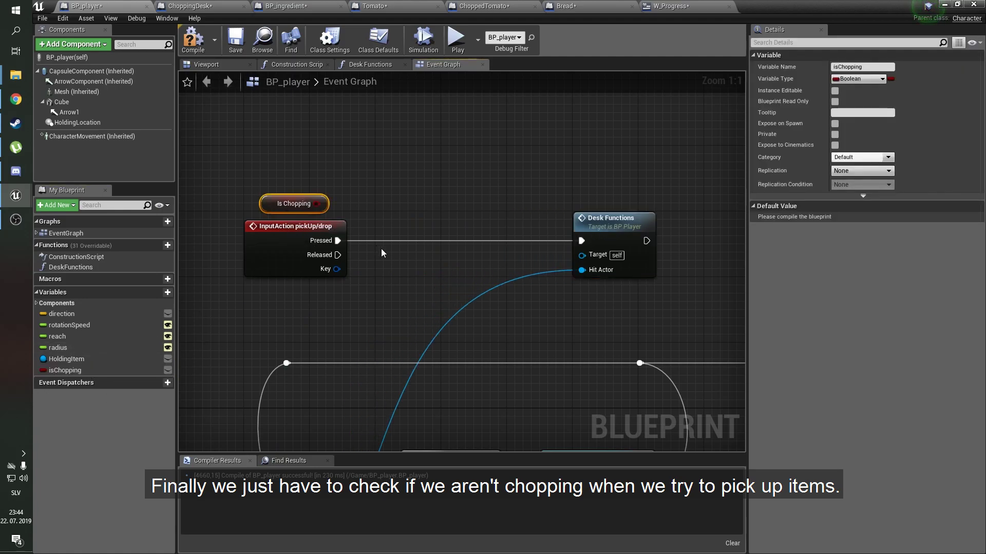
left_click(367, 228)
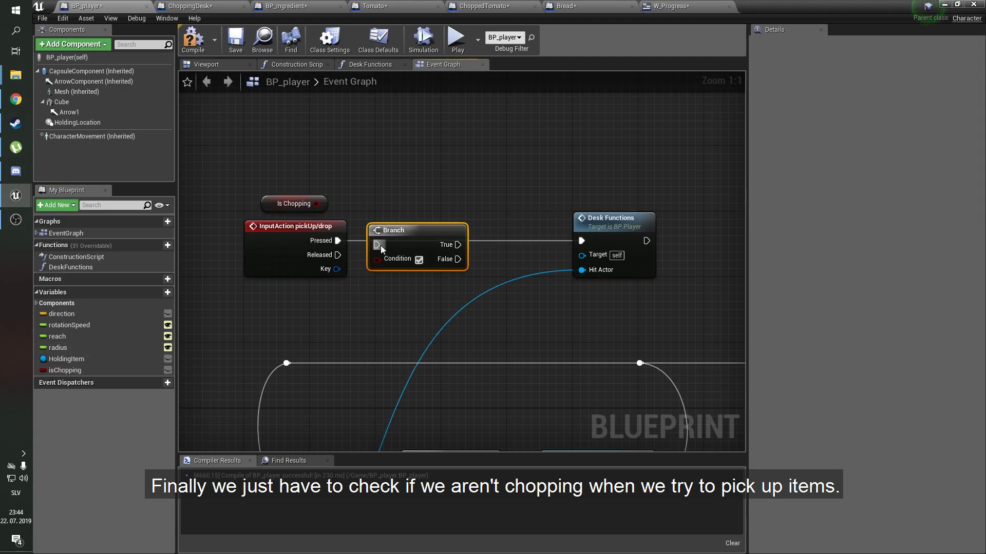
left_click_drag(376, 255, 317, 204)
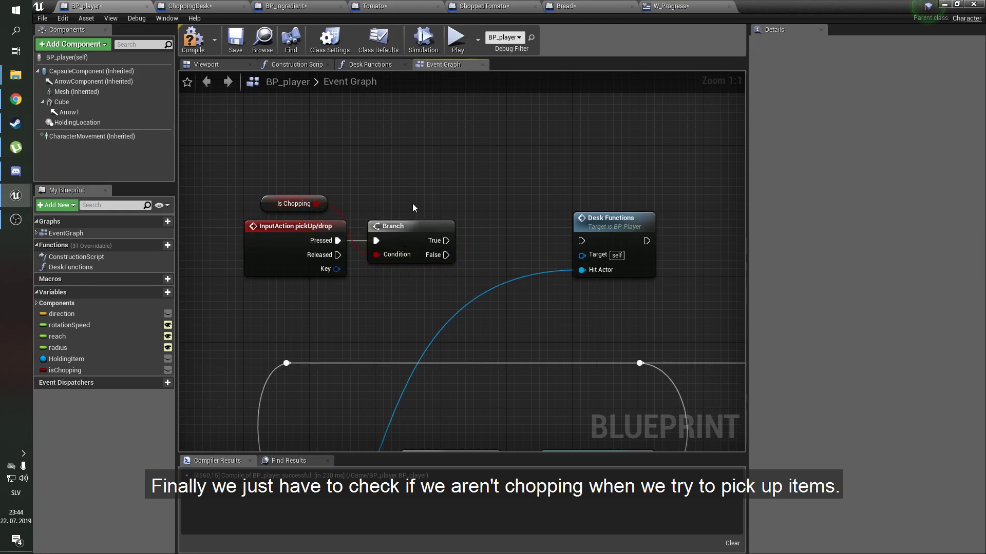
left_click_drag(377, 240, 338, 240)
Connect the Branch's False output to Desk Functions and compile BP_player.
mouse_move(446, 255)
left_mouse_down()
mouse_move(582, 241)
mouse_move(501, 231)
left_mouse_up()
left_click(458, 211)
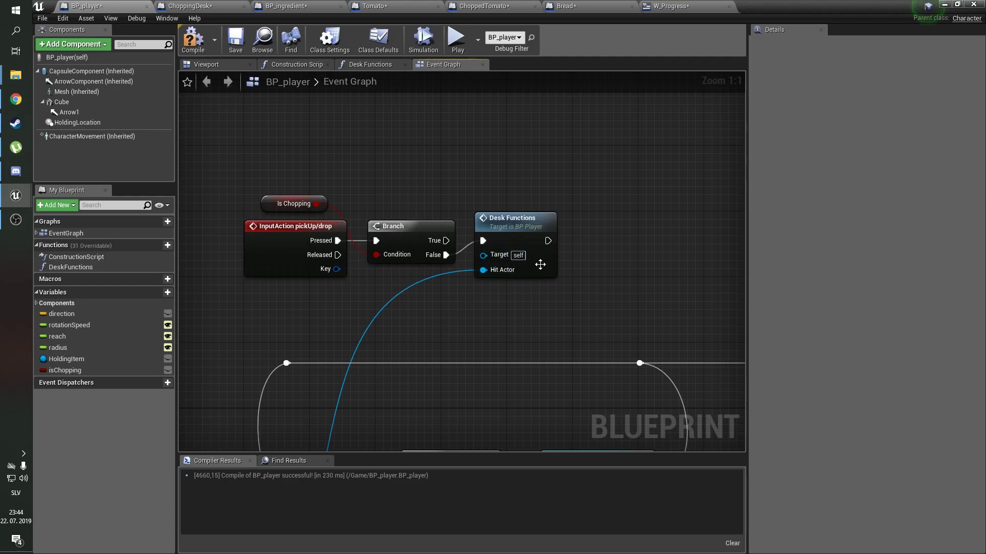
left_click(193, 39)
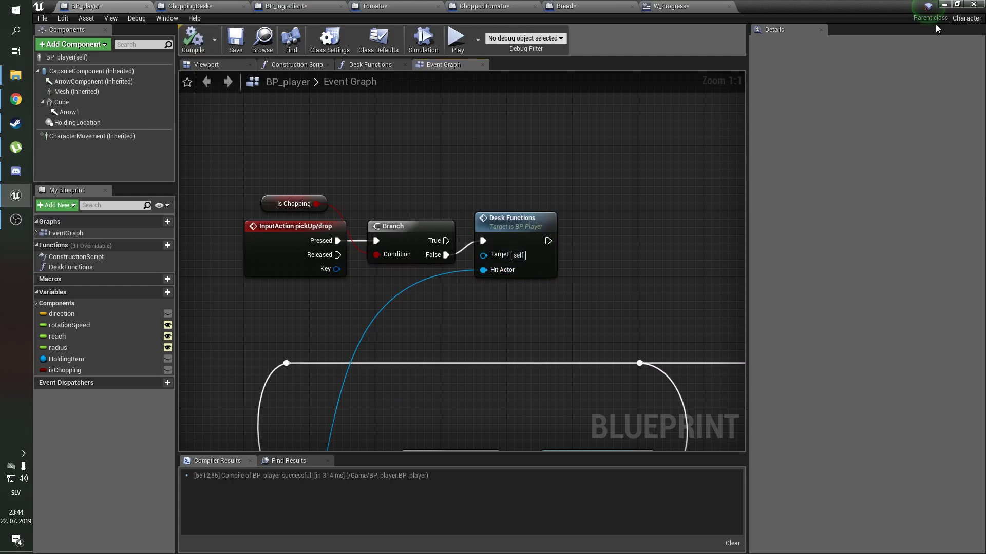
left_click(944, 4)
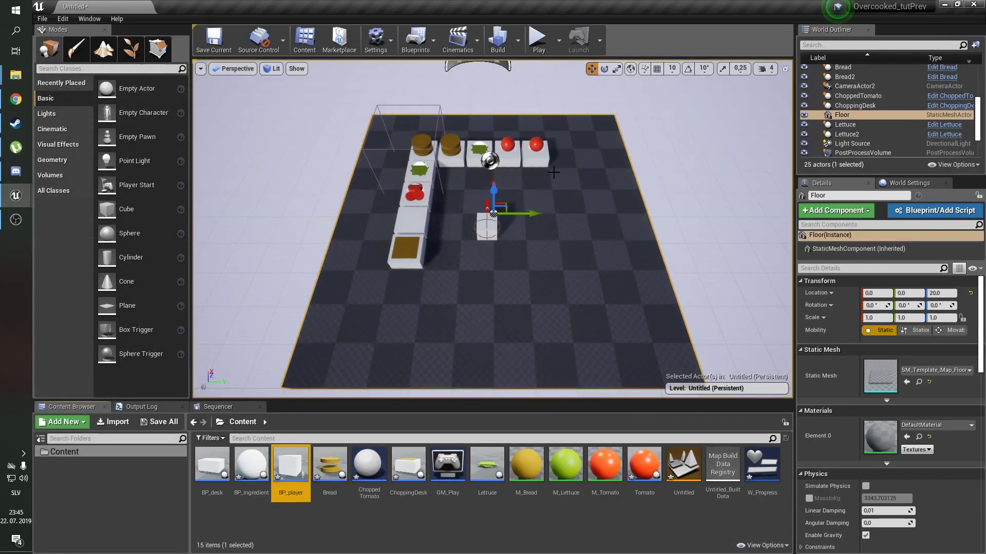
Start the level in full-screen play, grab a tomato and drop it on the cutting board to chop.
key("F11")
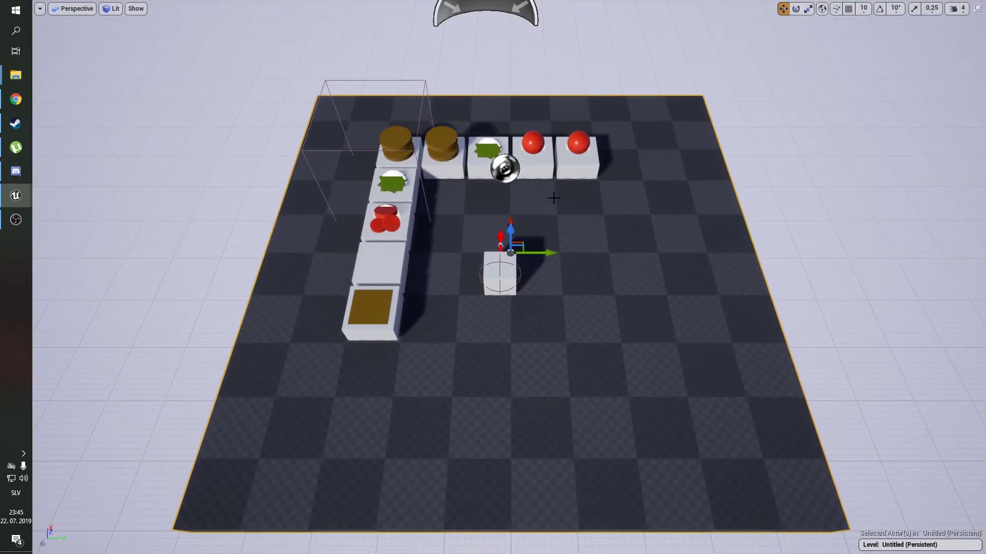
key("alt+p")
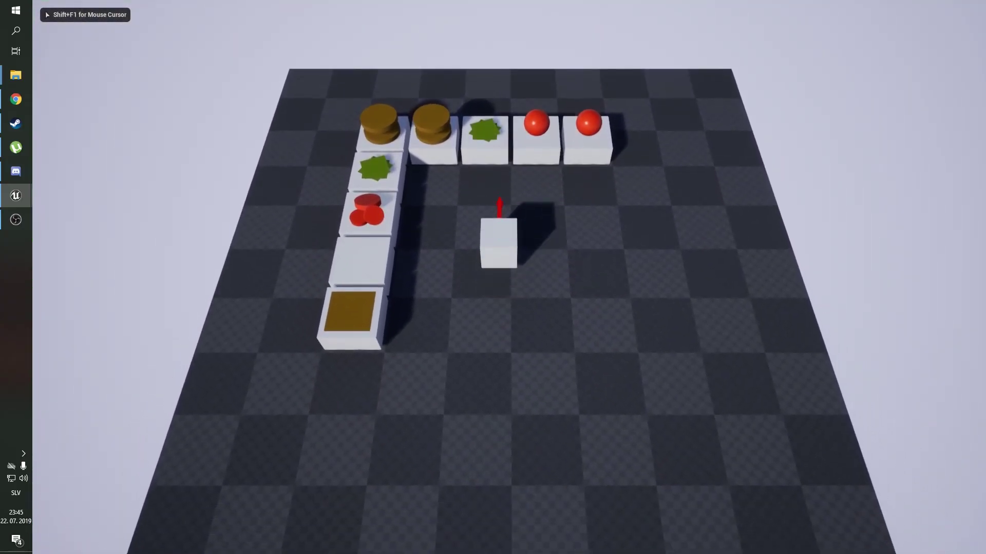
key("w")
key("e")
key("s")
key("a")
key("e")
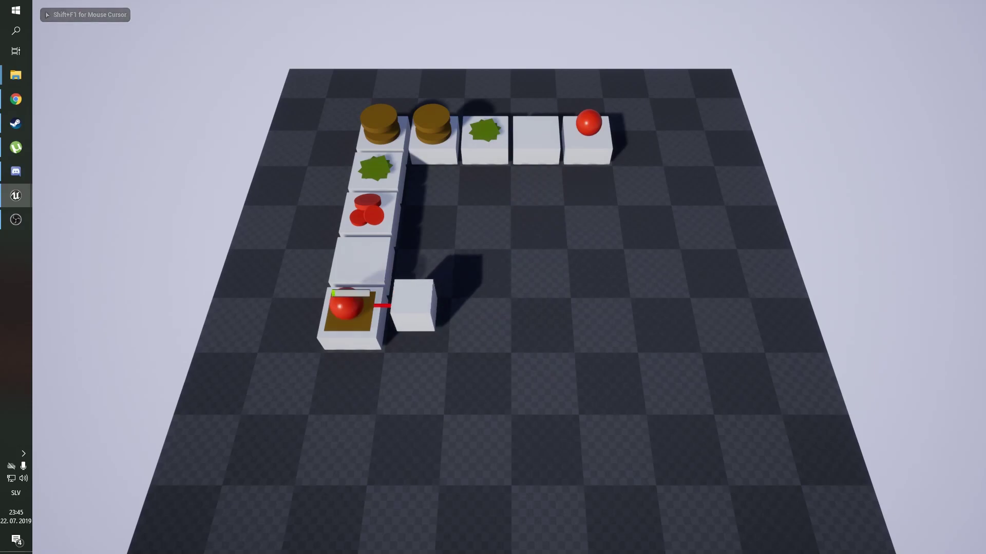
key("d")
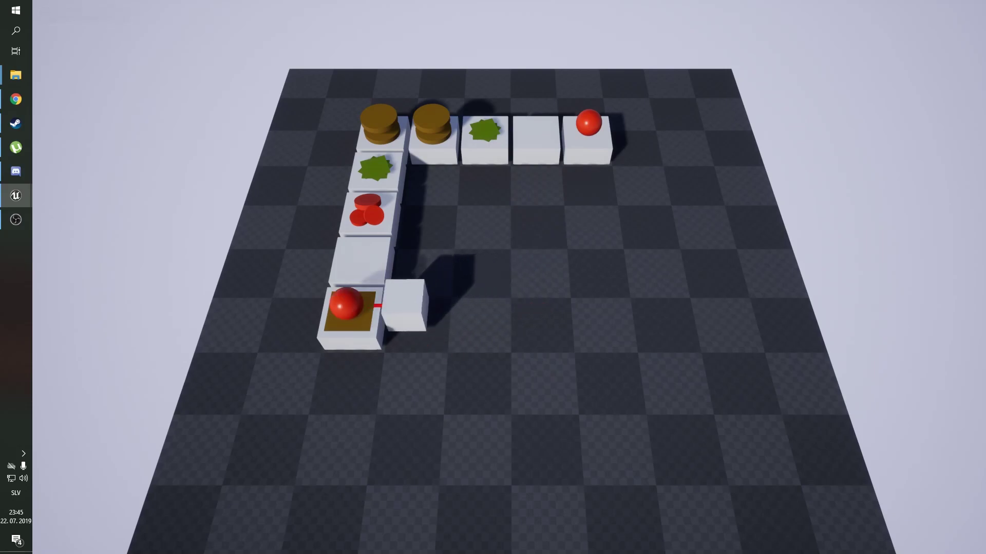
Place the tomato on the board, take it back, then set it down to chop again.
key("w")
key("s")
key("e")
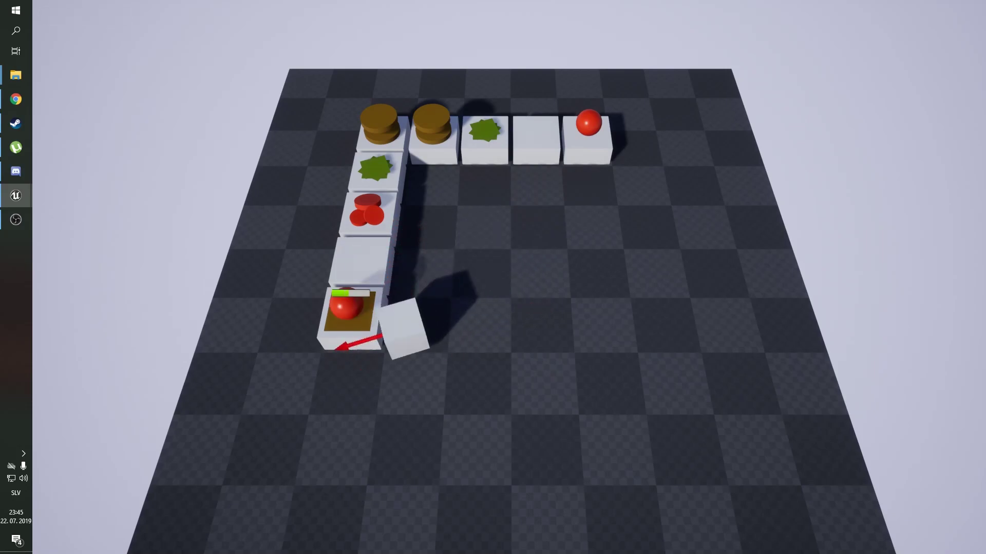
key("e")
key("d")
key("w")
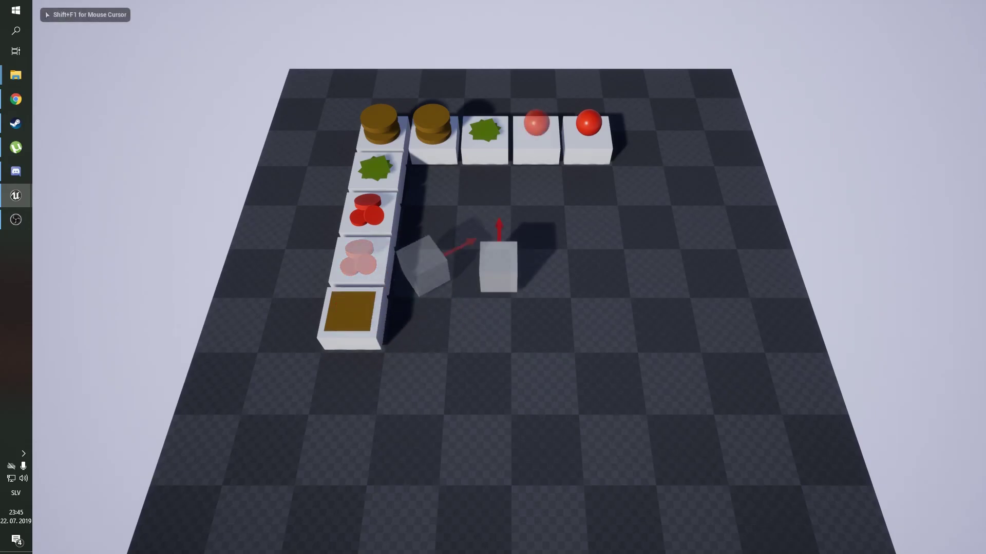
key("s")
key("s")
key("a")
key("e")
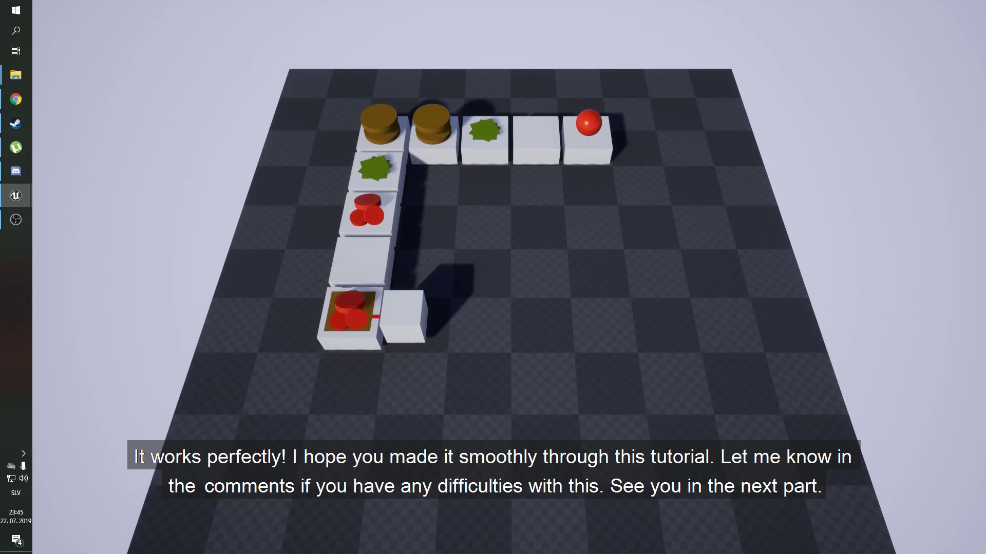
Deliver the chopped tomato to a counter, then chop a fresh tomato and collect it.
key("e")
key("w")
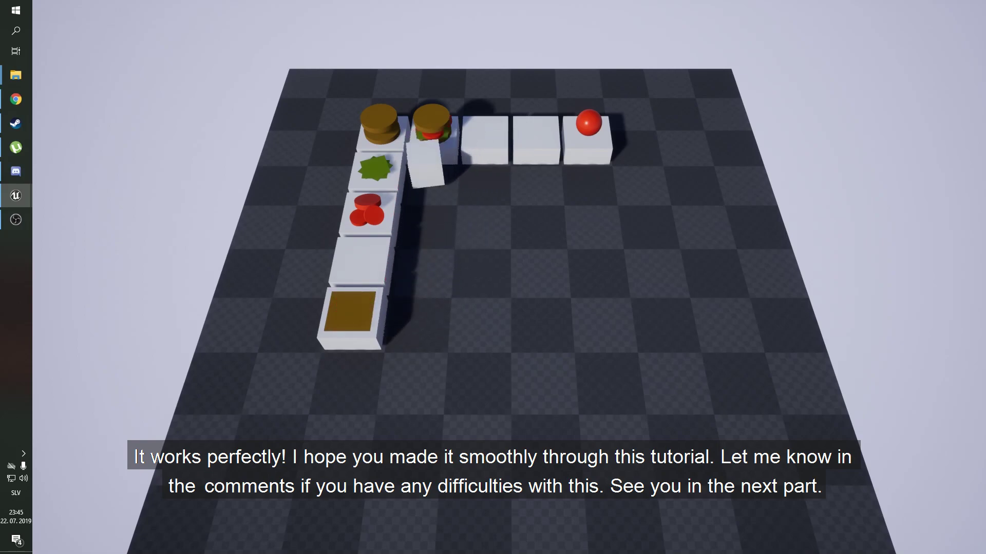
key("d")
key("e")
key("e")
key("s")
key("a")
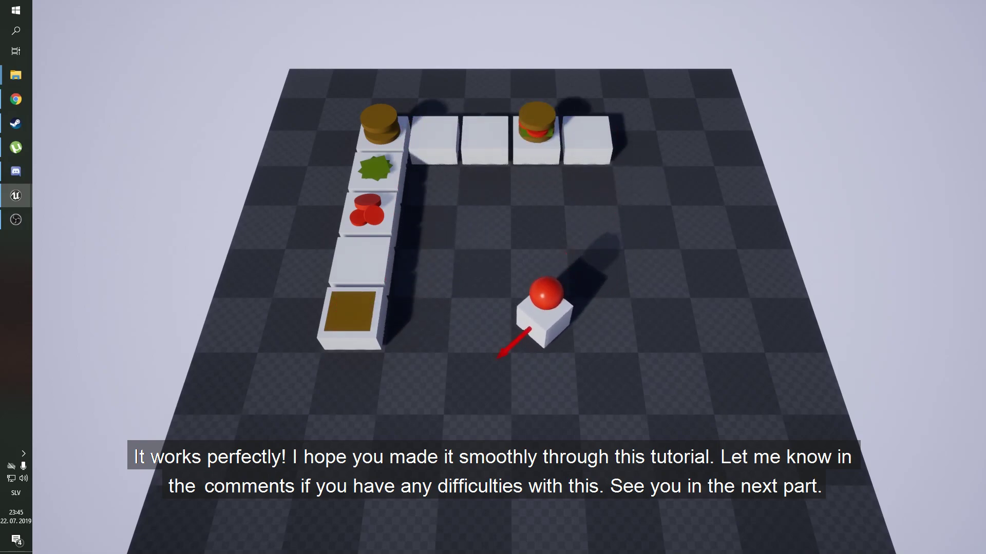
key("a")
key("w")
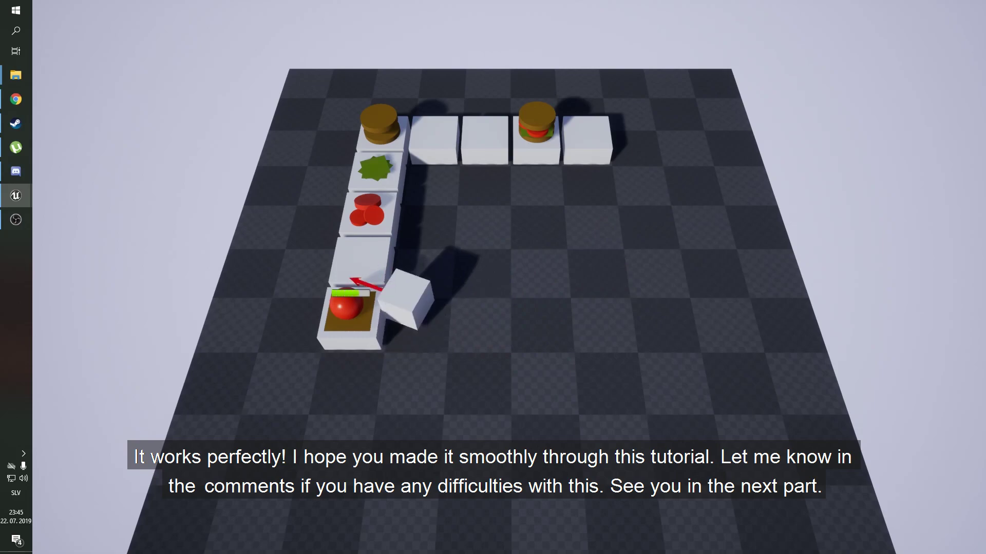
key("e")
Add the chopped tomato beside the top bun, then carry the assembled burger along the top row.
key("w")
key("a")
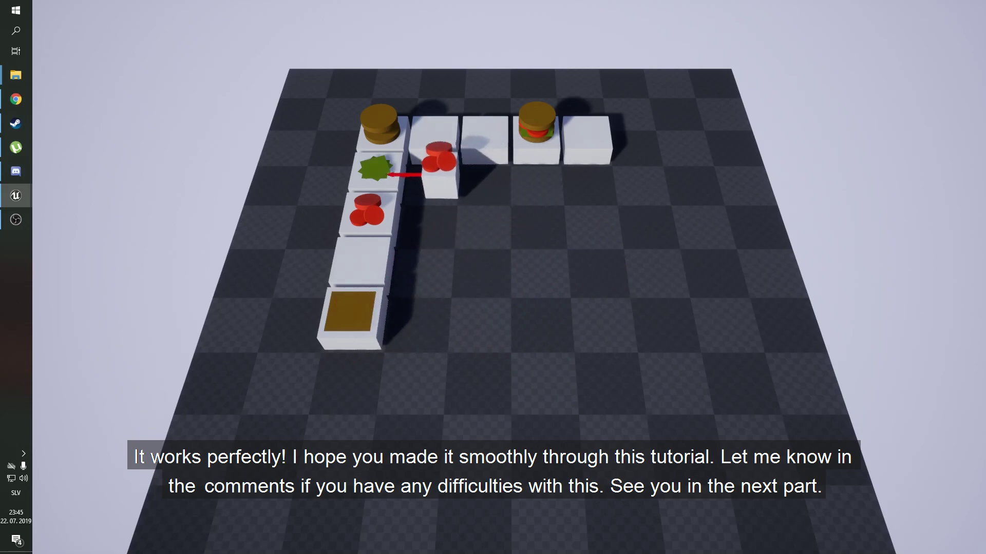
key("s")
key("s")
key("a")
key("w")
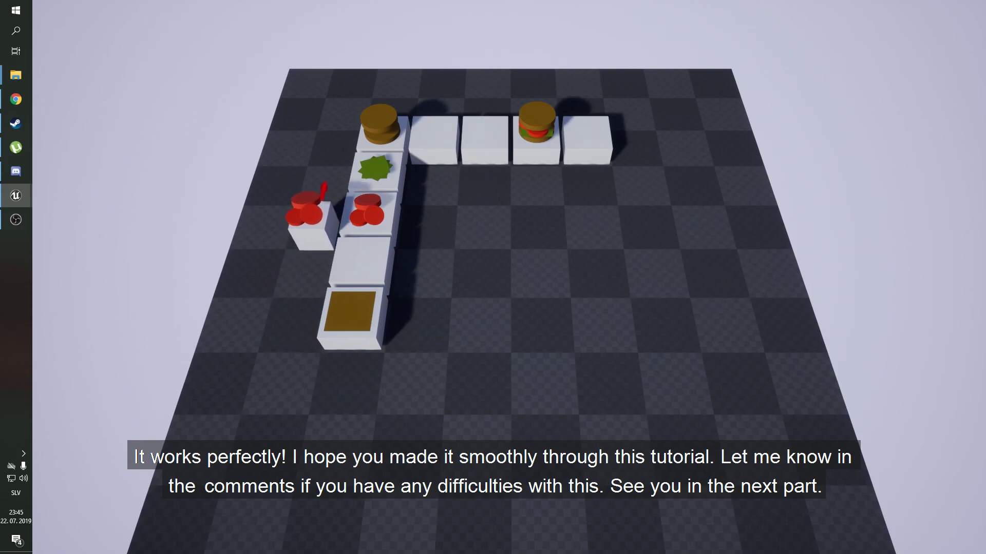
key("e")
key("w")
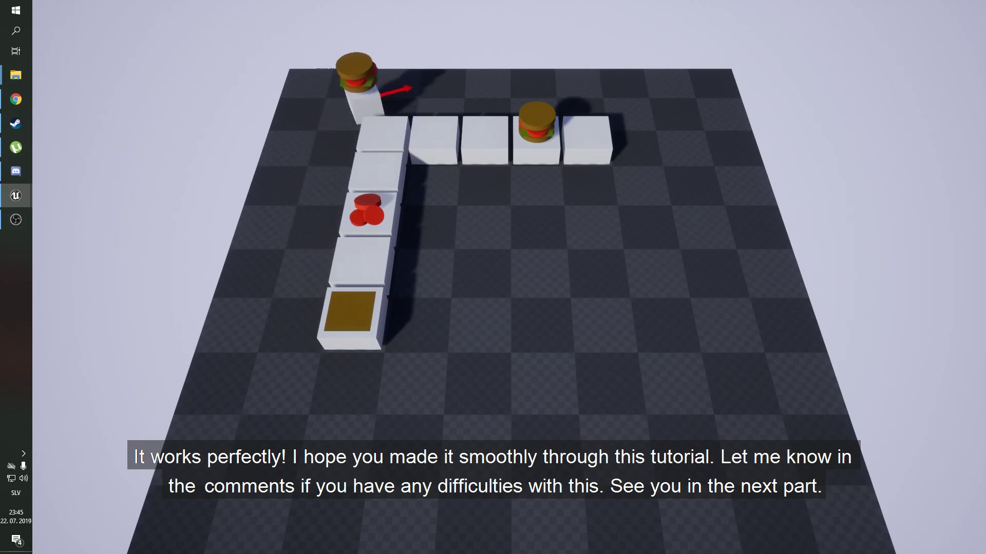
key("d")
key("a")
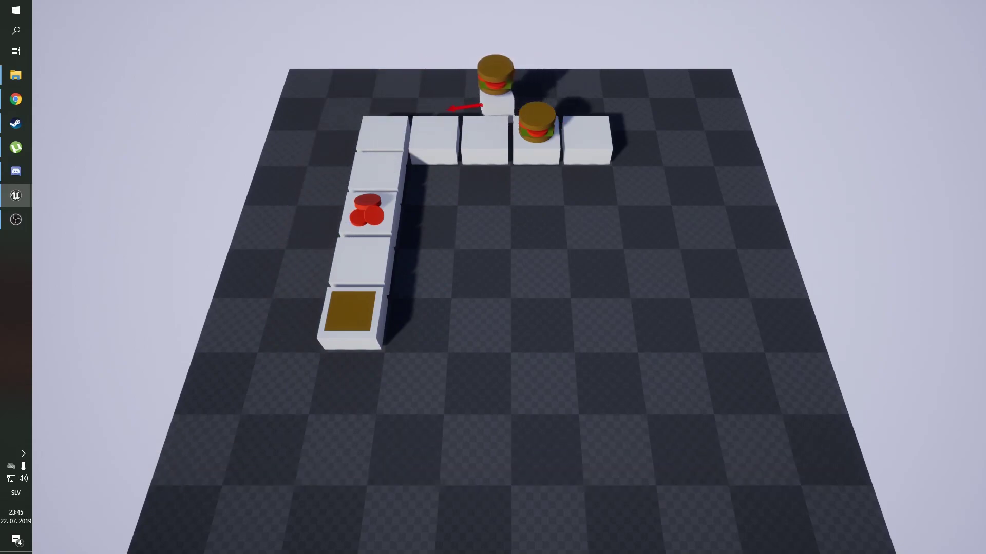
key("s")
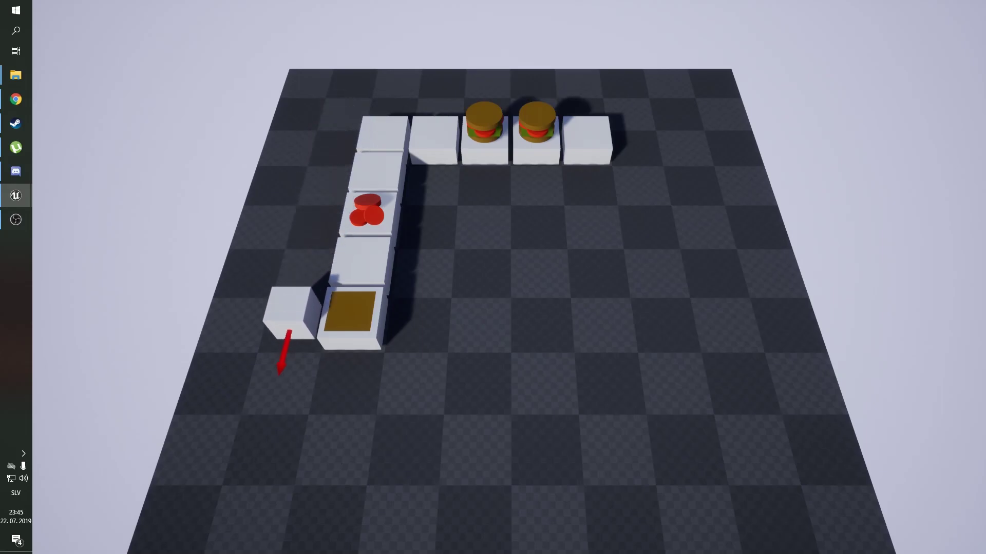